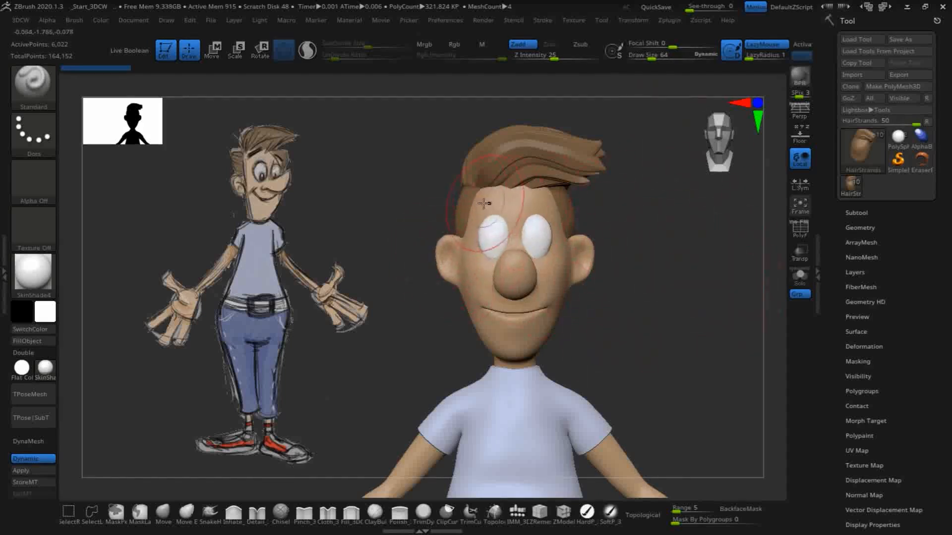
- Display the polygroup wireframe on the head, select the Body subtool and duplicate it
{"action": "left_click_drag", "start_coordinate": [697, 336], "coordinate": [572, 230]}
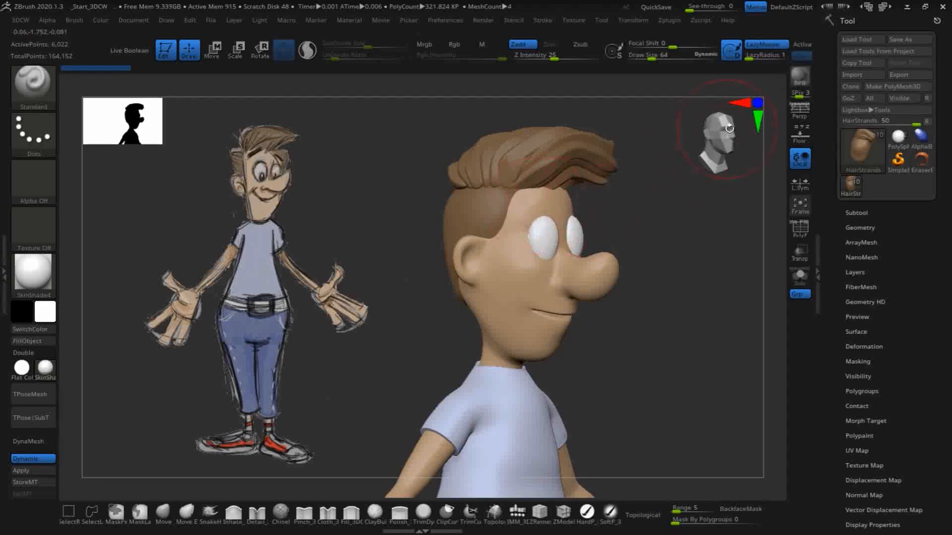
{"action": "left_click_drag", "start_coordinate": [661, 356], "coordinate": [640, 335], "text": "alt"}
{"action": "left_click_drag", "start_coordinate": [654, 299], "coordinate": [671, 325], "text": "alt"}
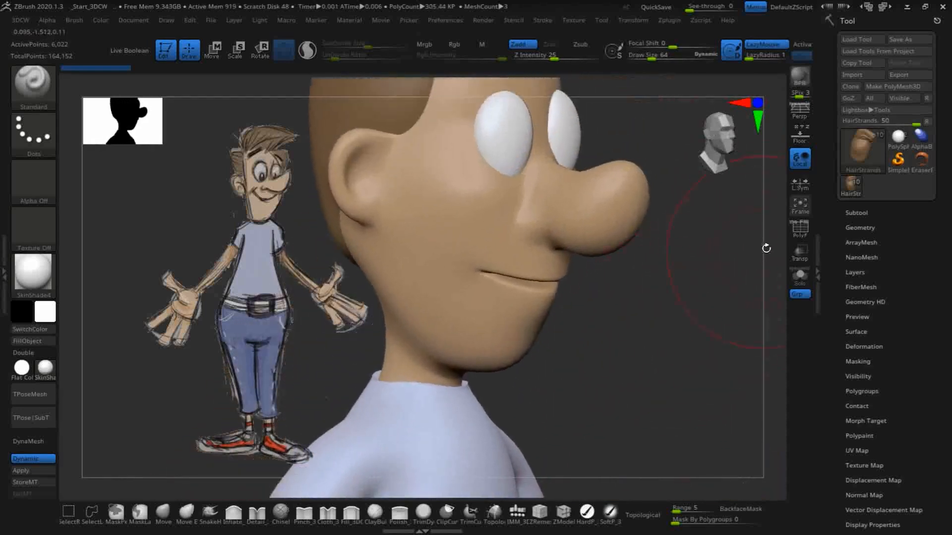
{"action": "left_click", "coordinate": [801, 234]}
{"action": "left_click", "coordinate": [503, 214], "text": "alt"}
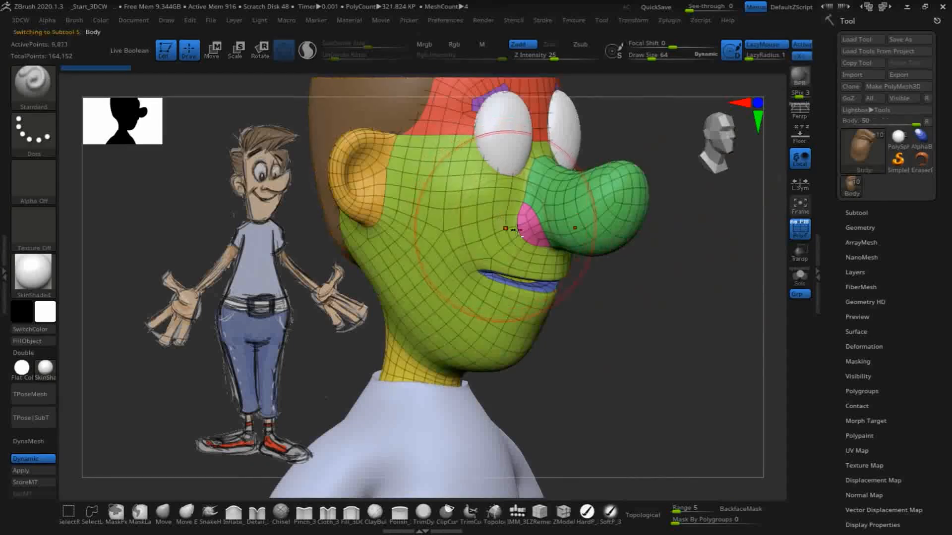
{"action": "left_click", "coordinate": [854, 212]}
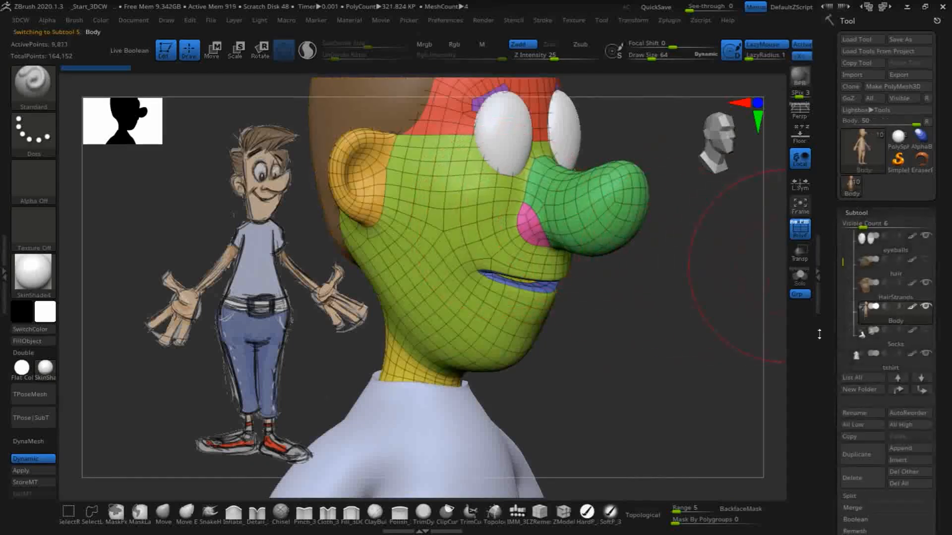
{"action": "left_click", "coordinate": [856, 455]}
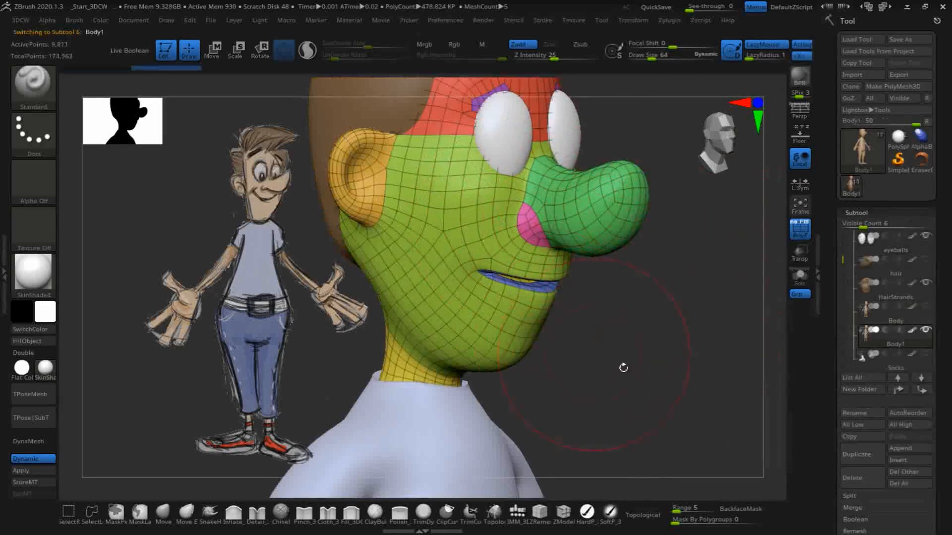
- Turn off dynamic subdivision on the duplicate and hide its face and blue lip-interior polygroups to expose the yellow strip inside the mouth
{"action": "left_click_drag", "start_coordinate": [641, 385], "coordinate": [612, 298]}
{"action": "left_click", "coordinate": [30, 458]}
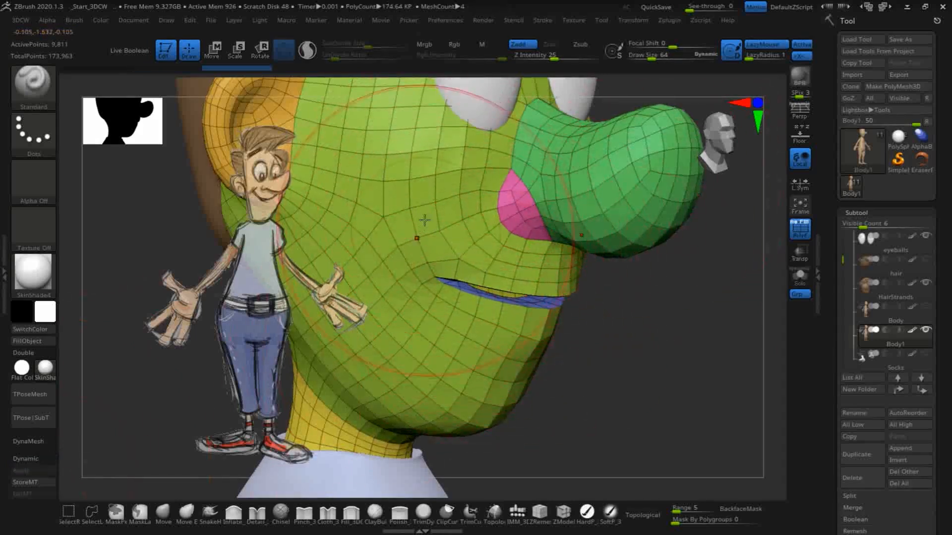
{"action": "key", "text": "ctrl"}
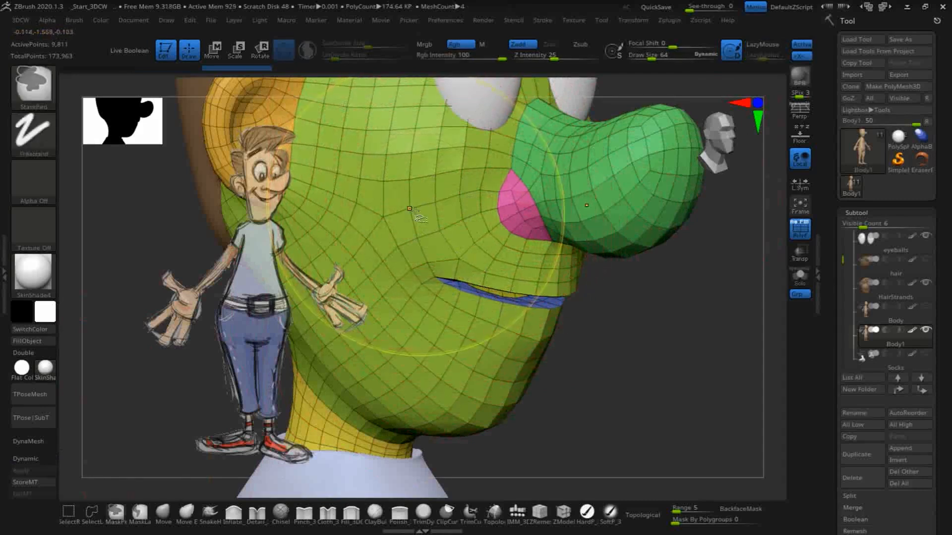
{"action": "left_click", "coordinate": [415, 210], "text": "ctrl+shift"}
{"action": "left_click", "coordinate": [413, 210], "text": "ctrl+shift"}
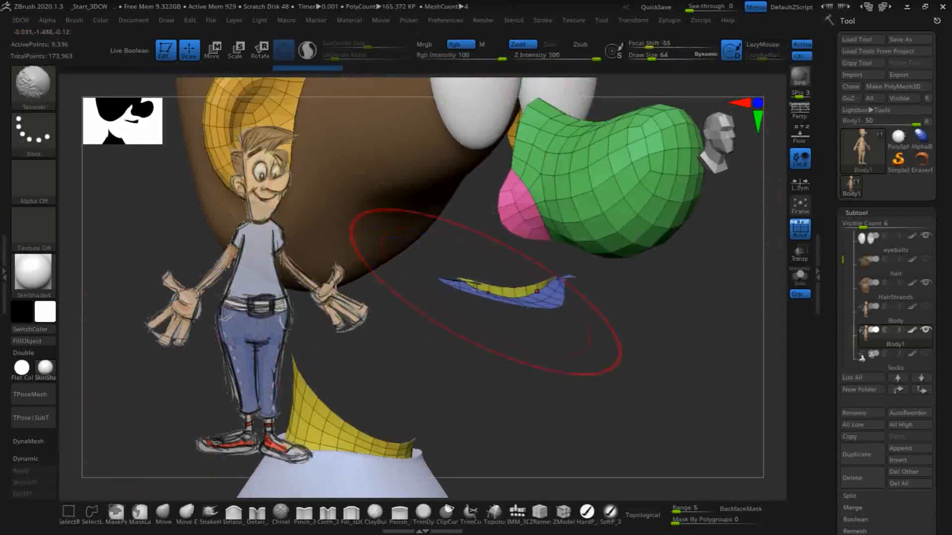
{"action": "key", "text": "ctrl+shift"}
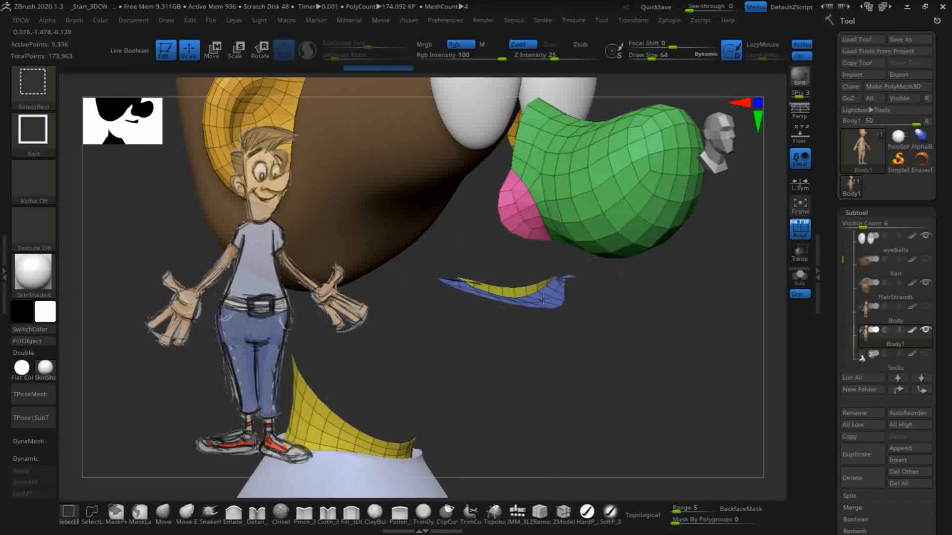
{"action": "left_click", "coordinate": [543, 299], "text": "ctrl+shift"}
- Mask the exposed yellow mouth strip with the MaskLasso brush, then unhide the whole mesh and invert the mask
{"action": "mouse_move", "coordinate": [557, 351]}
{"action": "left_mouse_down"}
{"action": "mouse_move", "coordinate": [536, 356]}
{"action": "mouse_move", "coordinate": [573, 372]}
{"action": "mouse_move", "coordinate": [531, 351]}
{"action": "mouse_move", "coordinate": [418, 256]}
{"action": "left_mouse_up"}
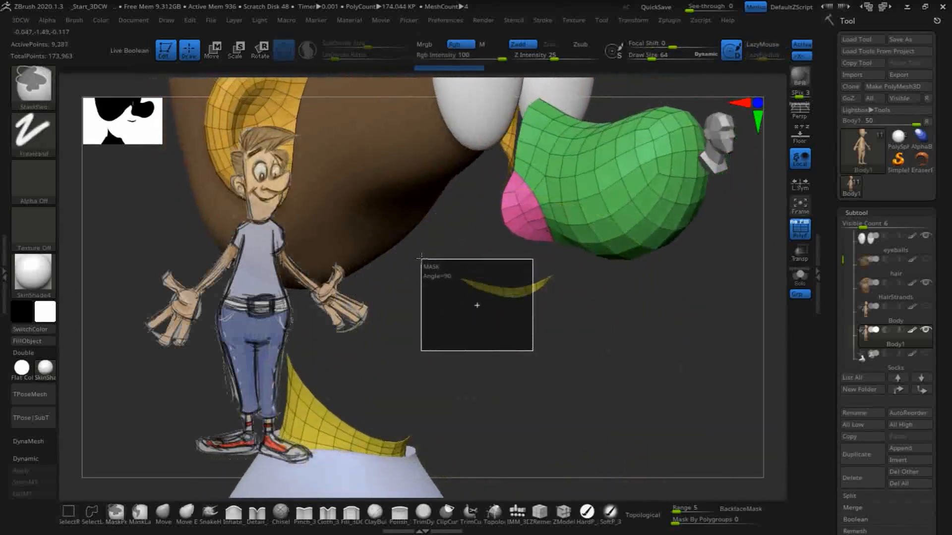
{"action": "left_click", "coordinate": [134, 516]}
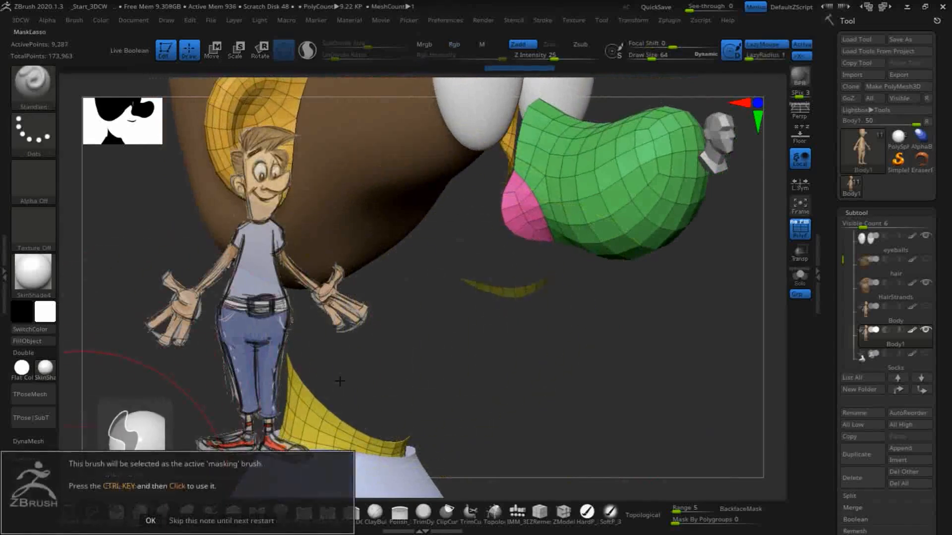
{"action": "left_click", "coordinate": [150, 520]}
{"action": "mouse_move", "coordinate": [552, 336]}
{"action": "left_mouse_down", "text": "ctrl"}
{"action": "mouse_move", "coordinate": [420, 319]}
{"action": "mouse_move", "coordinate": [477, 257]}
{"action": "mouse_move", "coordinate": [582, 267]}
{"action": "left_mouse_up", "text": "ctrl"}
{"action": "mouse_move", "coordinate": [578, 332]}
{"action": "left_mouse_down", "text": "ctrl"}
{"action": "mouse_move", "coordinate": [457, 335]}
{"action": "mouse_move", "coordinate": [421, 260]}
{"action": "left_mouse_up", "text": "ctrl"}
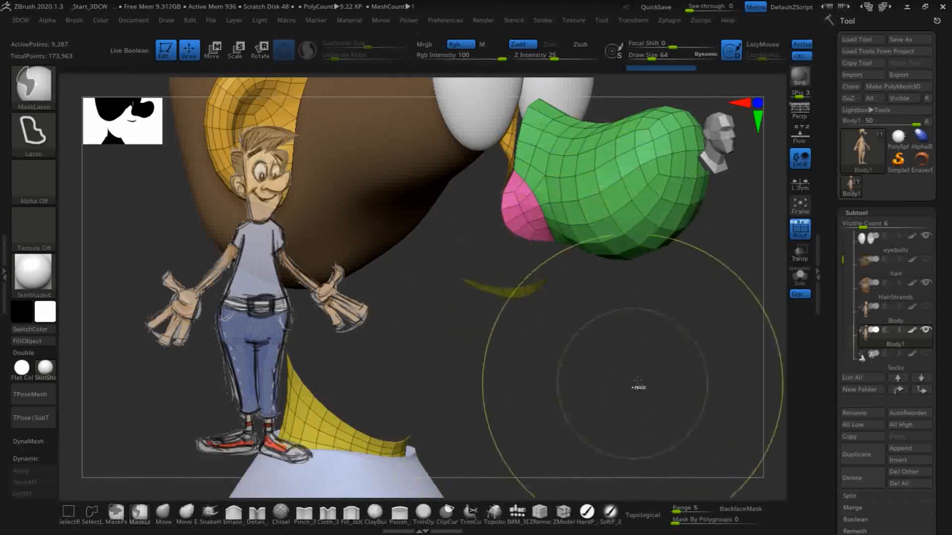
{"action": "left_click", "coordinate": [718, 382], "text": "ctrl+shift"}
{"action": "left_click", "coordinate": [654, 283], "text": "ctrl"}
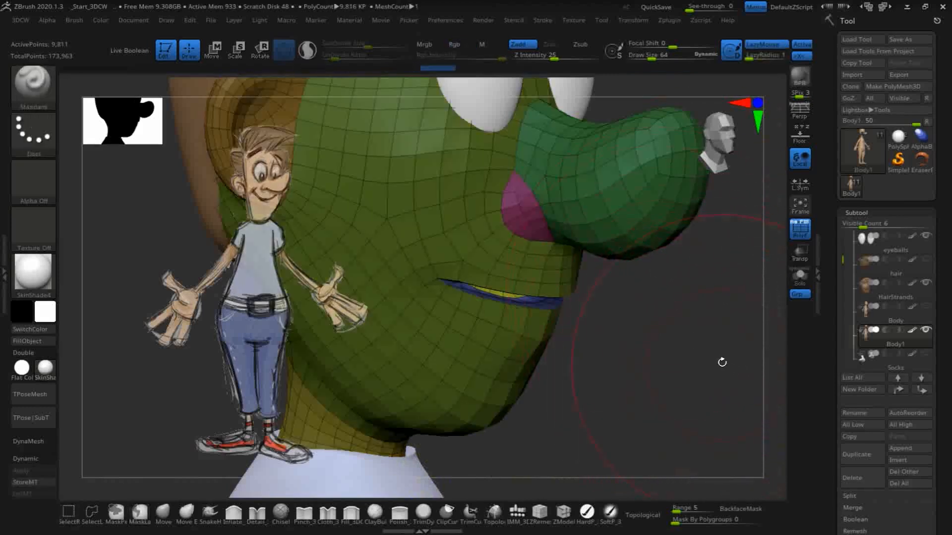
- Switch to the Move gizmo and bring it from the body's centre to the unmasked strip inside the mouth
{"action": "left_click_drag", "start_coordinate": [690, 390], "coordinate": [583, 362]}
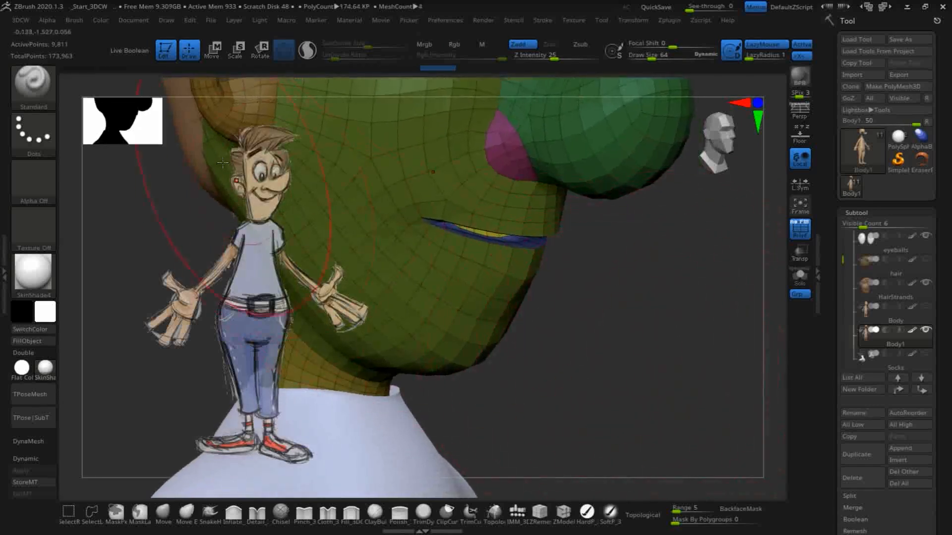
{"action": "left_click", "coordinate": [217, 50]}
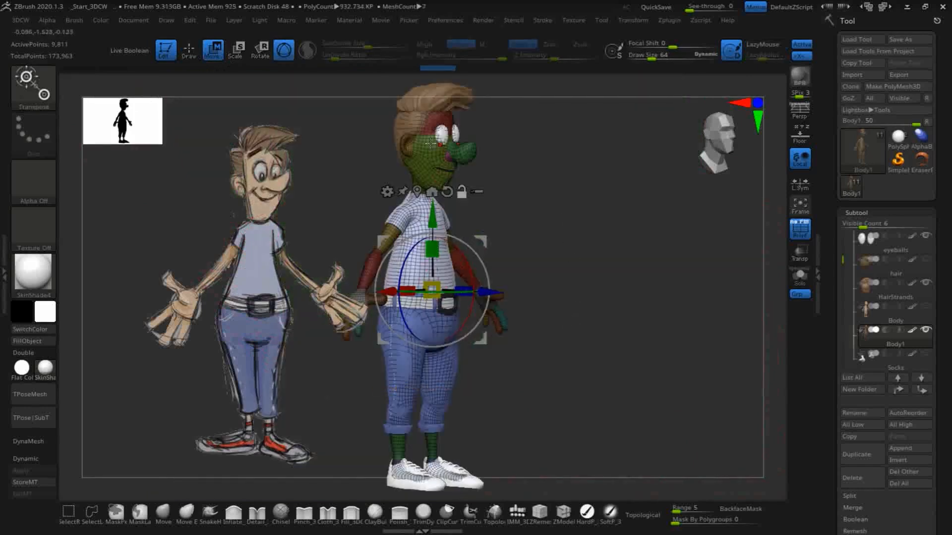
{"action": "left_click_drag", "start_coordinate": [436, 223], "coordinate": [434, 99], "text": "alt"}
{"action": "left_click_drag", "start_coordinate": [539, 239], "coordinate": [562, 246]}
{"action": "left_click_drag", "start_coordinate": [560, 208], "coordinate": [579, 473], "text": "alt"}
{"action": "left_click_drag", "start_coordinate": [595, 270], "coordinate": [568, 417], "text": "alt"}
- Reposition the unmasked mouth strip along the head's depth axis and scale it uniformly to fit inside the mouth
{"action": "left_click_drag", "start_coordinate": [476, 297], "coordinate": [526, 300], "text": "alt"}
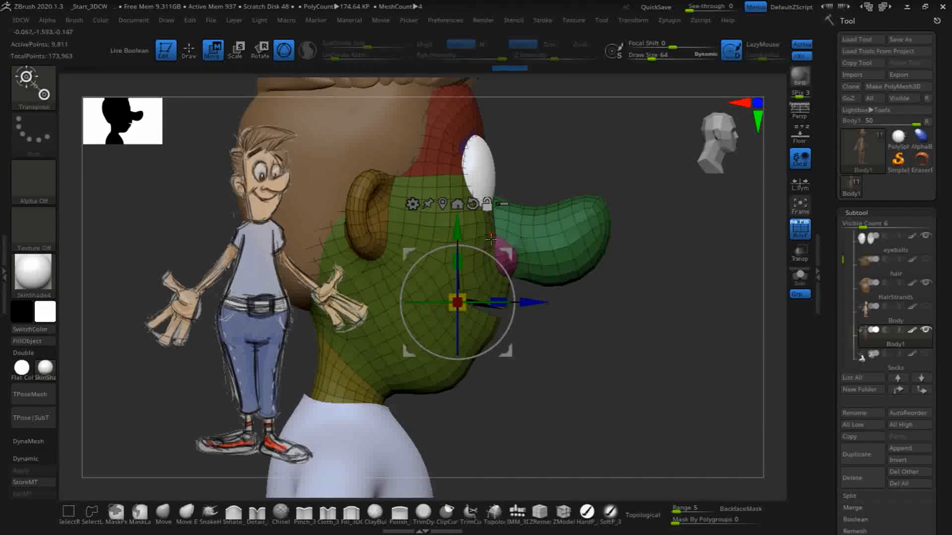
{"action": "left_click_drag", "start_coordinate": [506, 251], "coordinate": [458, 245]}
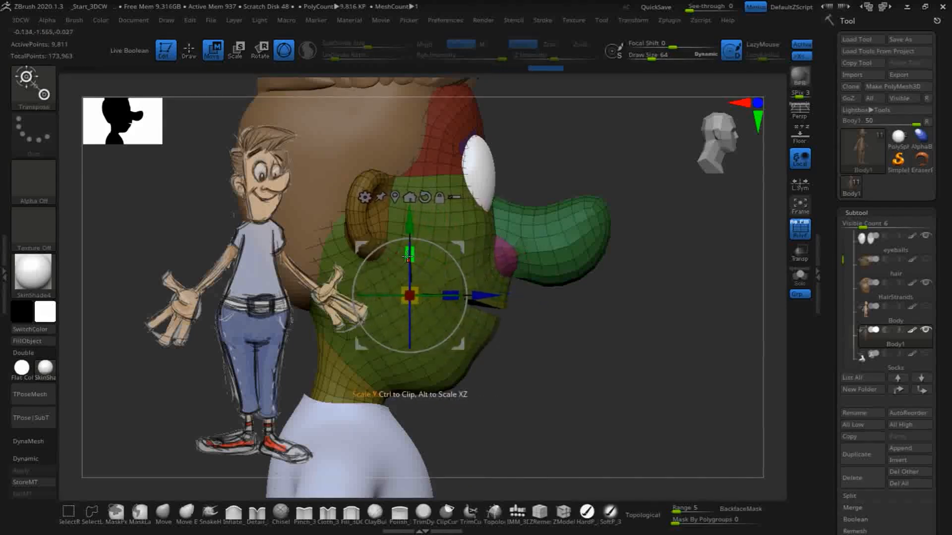
{"action": "left_click_drag", "start_coordinate": [606, 352], "coordinate": [410, 276]}
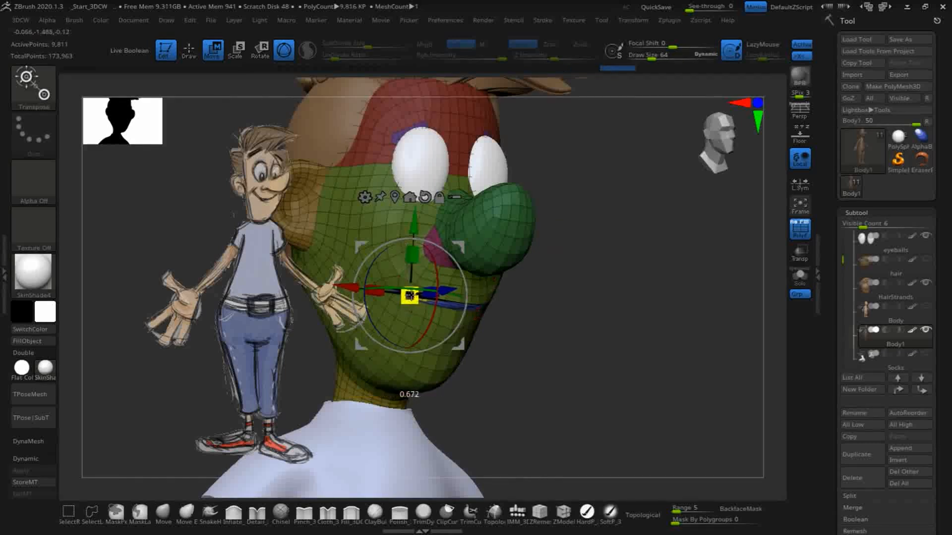
{"action": "mouse_move", "coordinate": [576, 287]}
{"action": "left_mouse_down"}
{"action": "mouse_move", "coordinate": [540, 293]}
{"action": "mouse_move", "coordinate": [569, 291]}
{"action": "mouse_move", "coordinate": [565, 280]}
{"action": "left_mouse_up"}
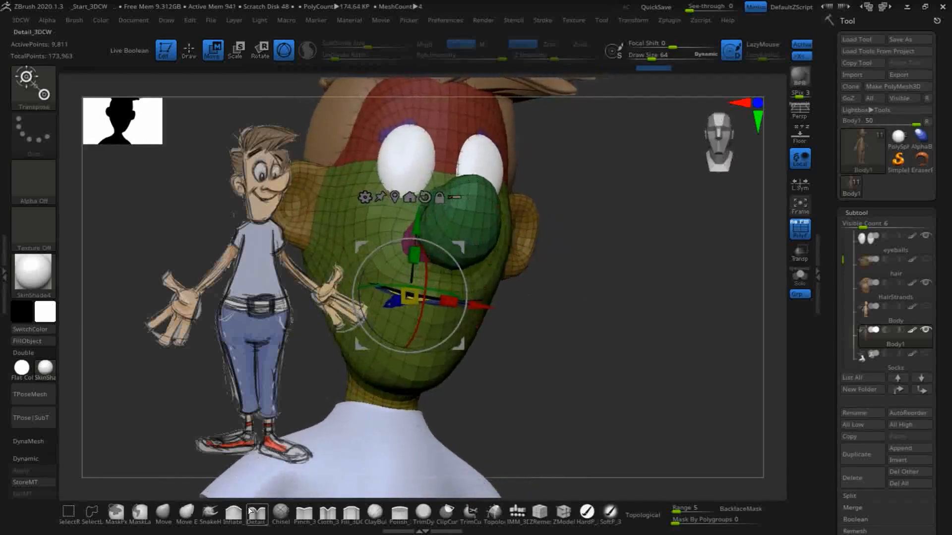
- Build up the unmasked mouth strip with the Inflate_3DCW brush at Z Intensity 5 and turn dynamic subdivision back on
{"action": "left_click", "coordinate": [232, 516]}
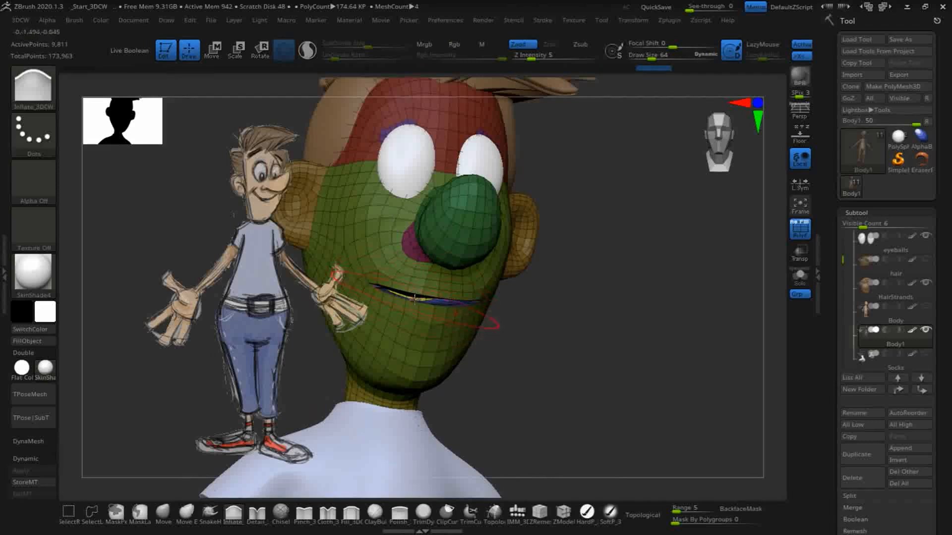
{"action": "left_click_drag", "start_coordinate": [555, 317], "coordinate": [613, 353]}
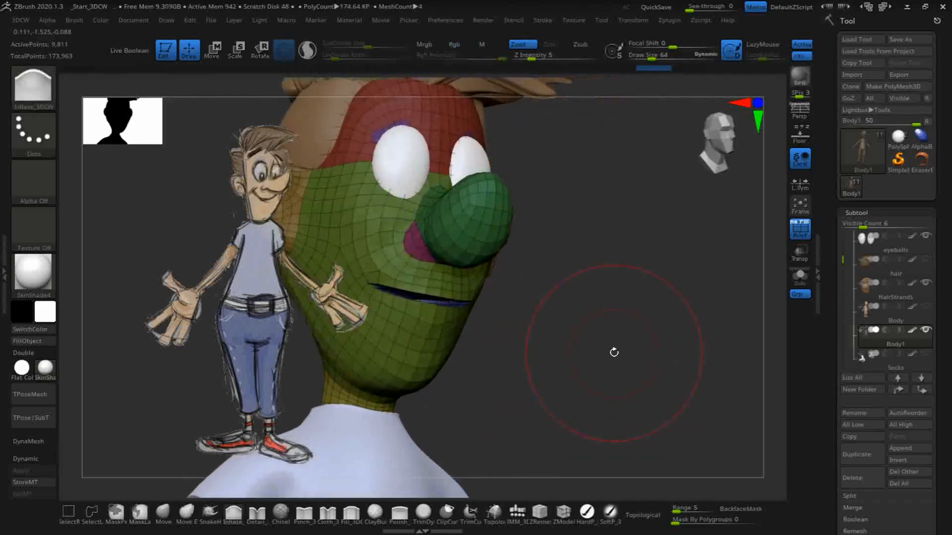
{"action": "left_click_drag", "start_coordinate": [486, 272], "coordinate": [565, 412]}
{"action": "left_click_drag", "start_coordinate": [590, 359], "coordinate": [640, 338], "text": "alt"}
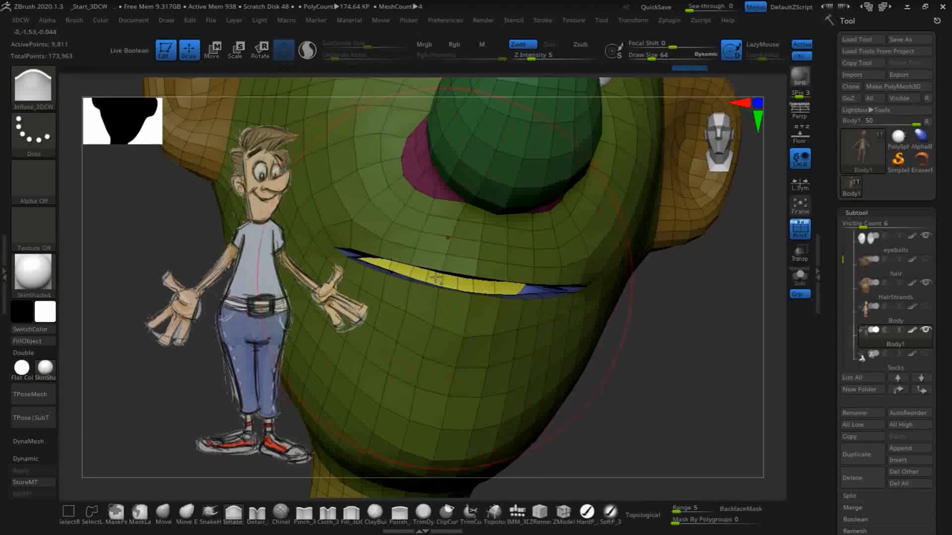
{"action": "mouse_move", "coordinate": [695, 359]}
{"action": "left_mouse_down"}
{"action": "mouse_move", "coordinate": [730, 371]}
{"action": "mouse_move", "coordinate": [694, 334]}
{"action": "mouse_move", "coordinate": [713, 344]}
{"action": "left_mouse_up"}
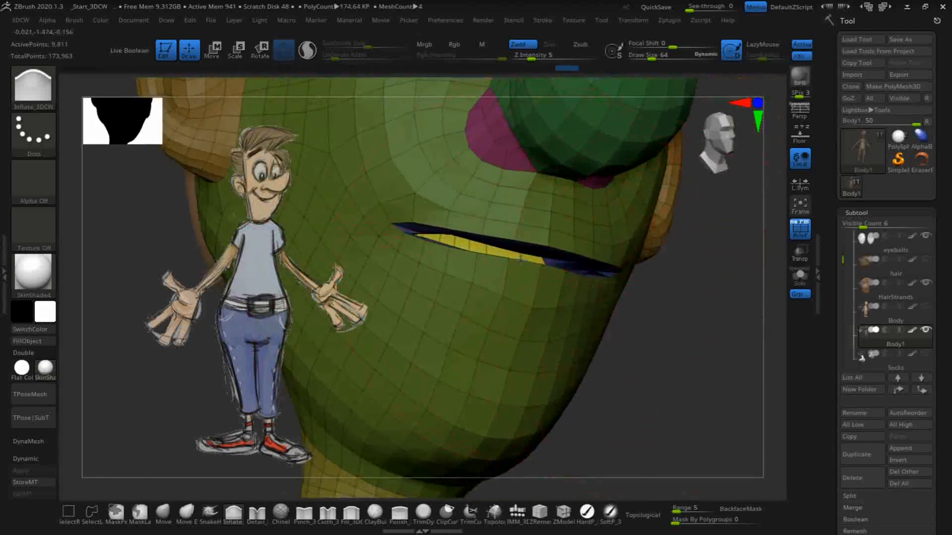
{"action": "left_click_drag", "start_coordinate": [711, 353], "coordinate": [686, 317]}
{"action": "left_click_drag", "start_coordinate": [739, 367], "coordinate": [689, 258], "text": "alt"}
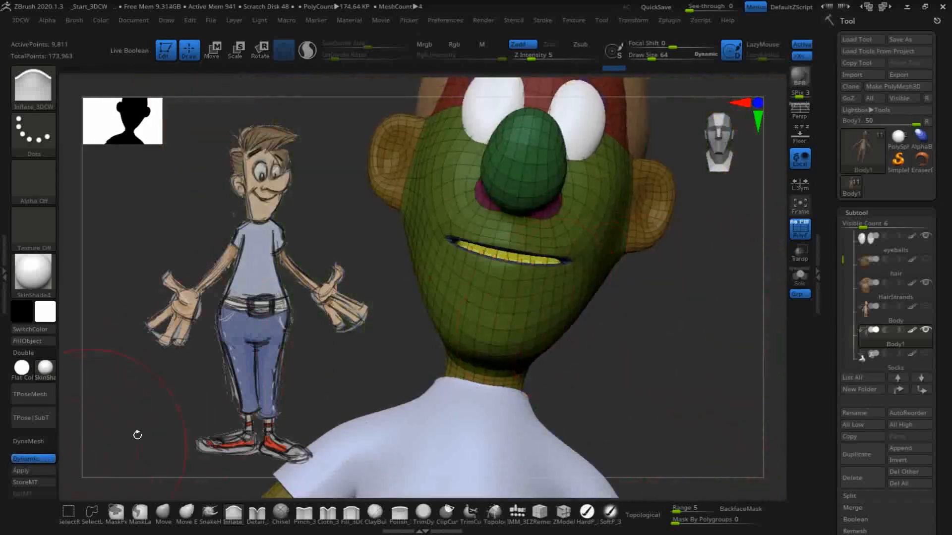
- Clear the mask from the duplicated body and hide the eyeballs subtool
{"action": "left_click_drag", "start_coordinate": [681, 297], "coordinate": [728, 328]}
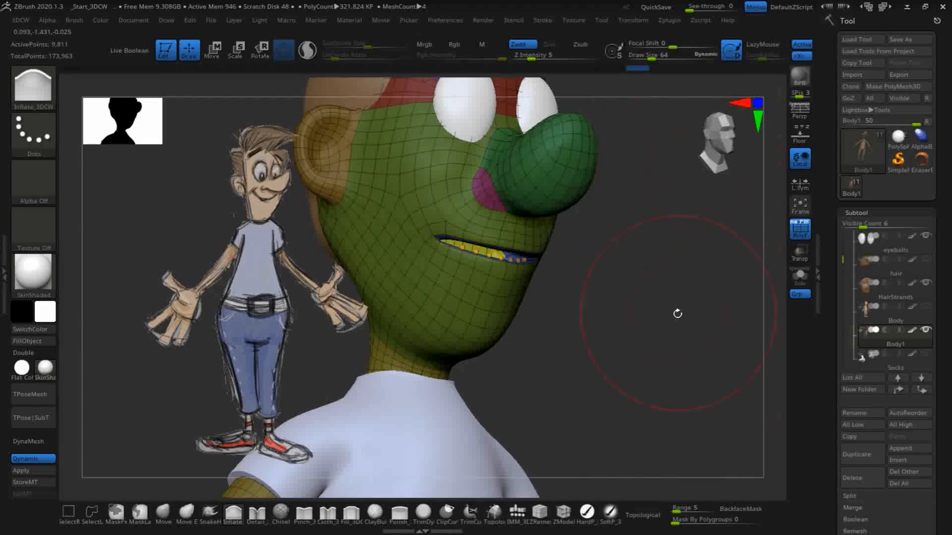
{"action": "left_click_drag", "start_coordinate": [680, 357], "coordinate": [688, 306]}
{"action": "left_click", "coordinate": [925, 237]}
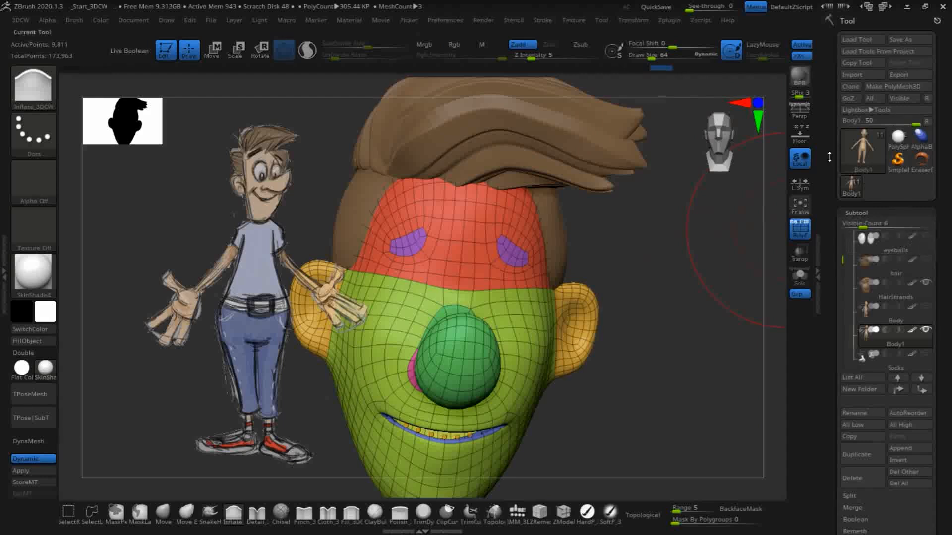
- Activate the ZModeler brush and set its polygon action to PolyGroup with A Single Poly as the target
{"action": "left_click_drag", "start_coordinate": [707, 345], "coordinate": [732, 348], "text": "alt"}
{"action": "left_click_drag", "start_coordinate": [725, 407], "coordinate": [735, 342], "text": "alt"}
{"action": "left_click_drag", "start_coordinate": [705, 375], "coordinate": [724, 366]}
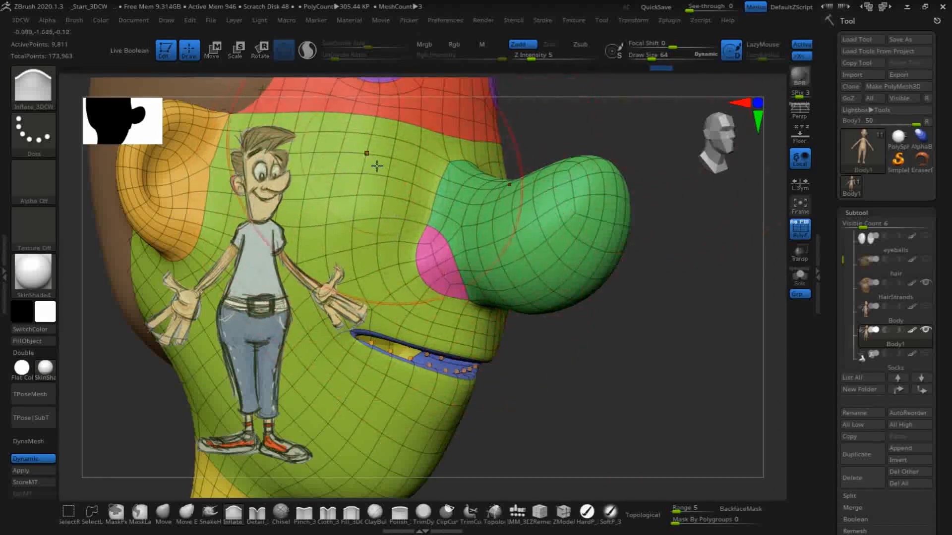
{"action": "left_click_drag", "start_coordinate": [700, 340], "coordinate": [698, 420], "text": "alt"}
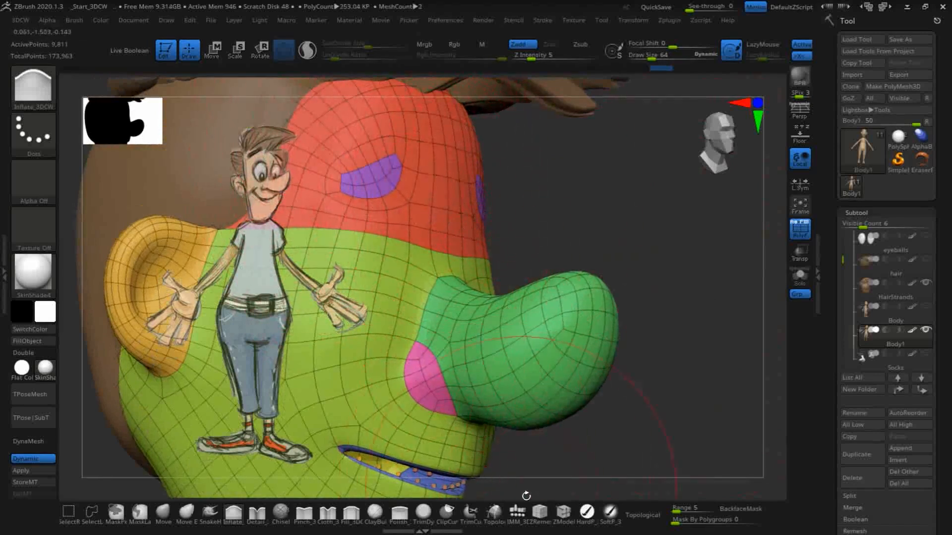
{"action": "left_click", "coordinate": [561, 519]}
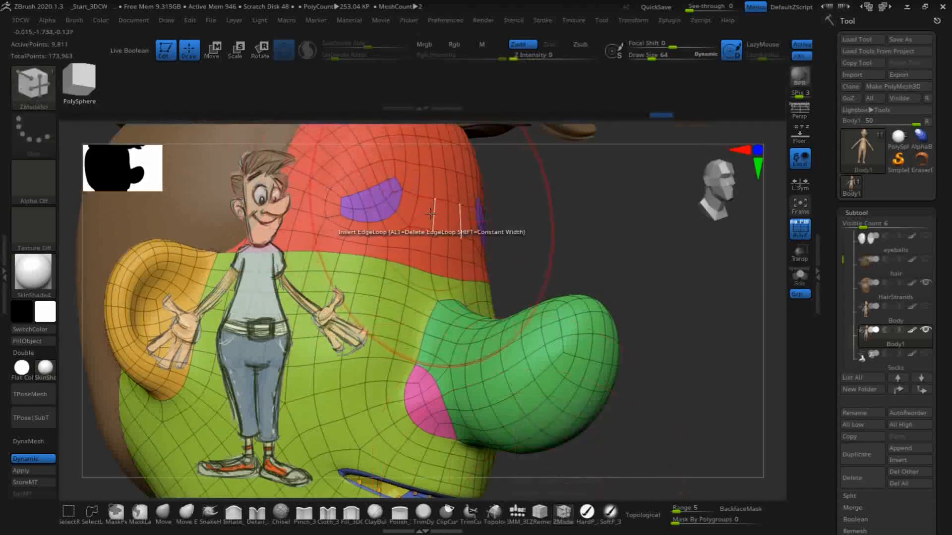
{"action": "key", "text": "space"}
{"action": "left_click", "coordinate": [398, 205]}
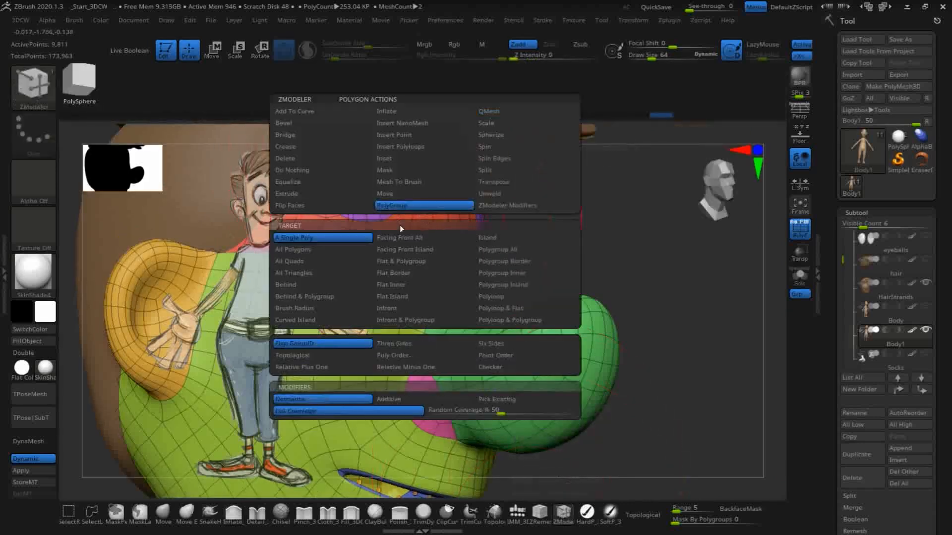
{"action": "left_click", "coordinate": [298, 236]}
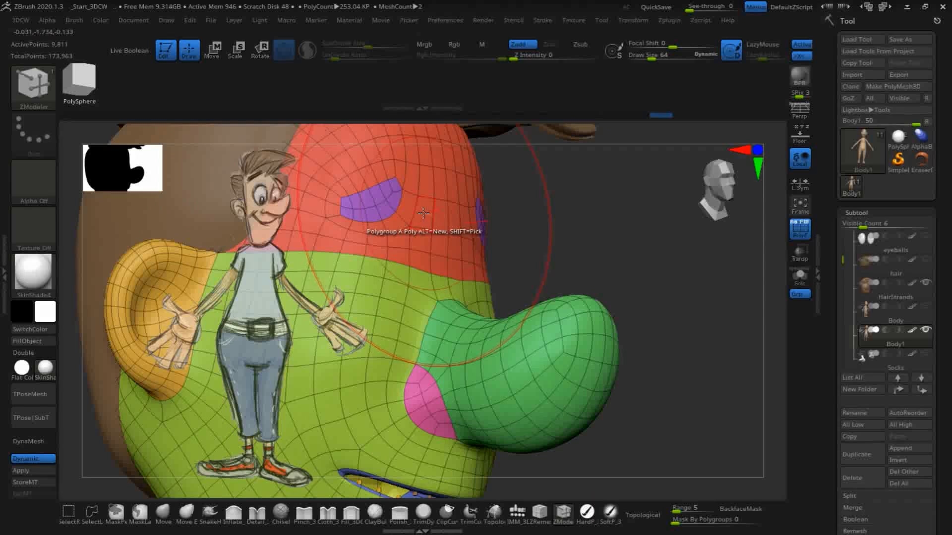
- Undo a test polygroup on the forehead and assign a new polygroup to the polygons around the top of the purple eye patch
{"action": "left_click", "coordinate": [423, 212]}
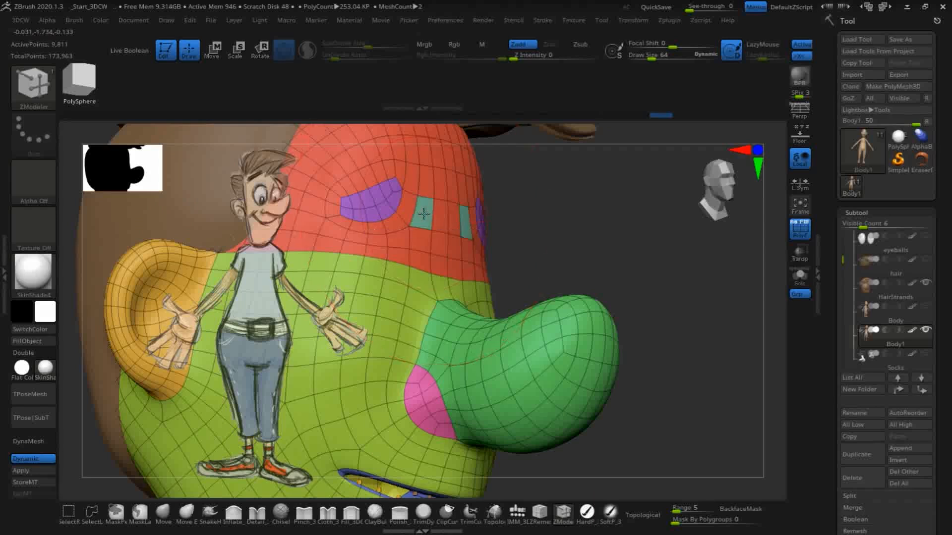
{"action": "key", "text": "ctrl+z"}
{"action": "key", "text": "ctrl"}
{"action": "left_click", "coordinate": [386, 190]}
{"action": "left_click", "coordinate": [394, 186]}
{"action": "left_click", "coordinate": [377, 199]}
{"action": "left_click", "coordinate": [369, 180]}
{"action": "left_click", "coordinate": [389, 166]}
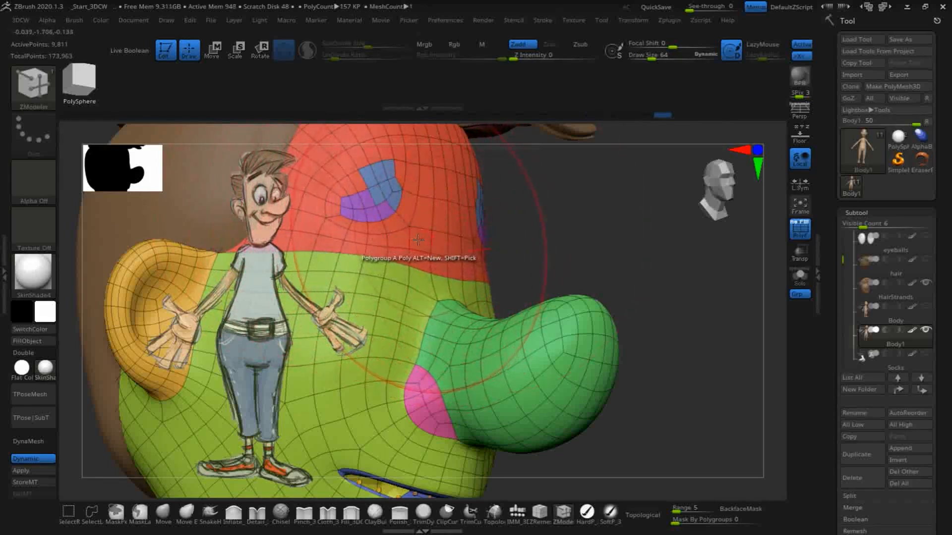
- Set the ZModeler PolyGroup target to Polygroup Island and merge the forehead, eye patches, face, nose, nostrils and ears into one polygroup
{"action": "key", "text": "space"}
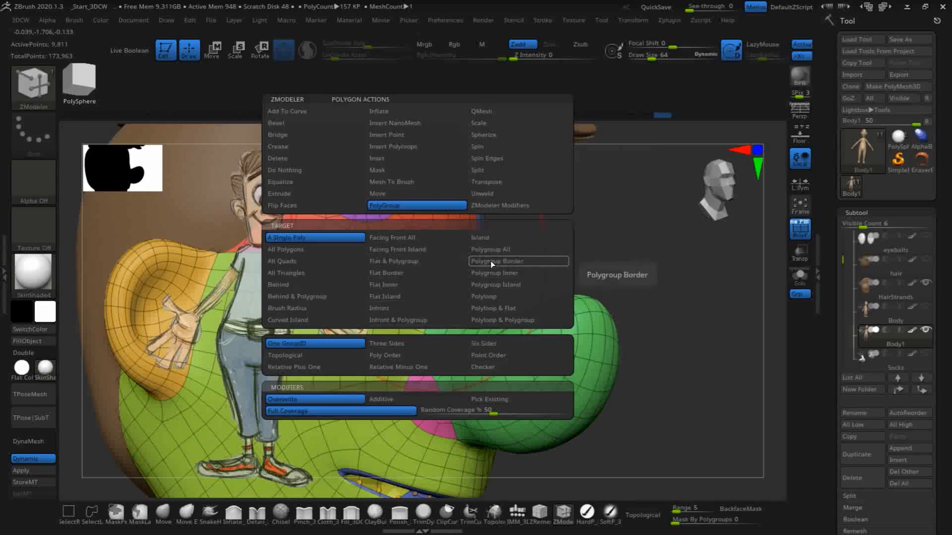
{"action": "left_click", "coordinate": [490, 283]}
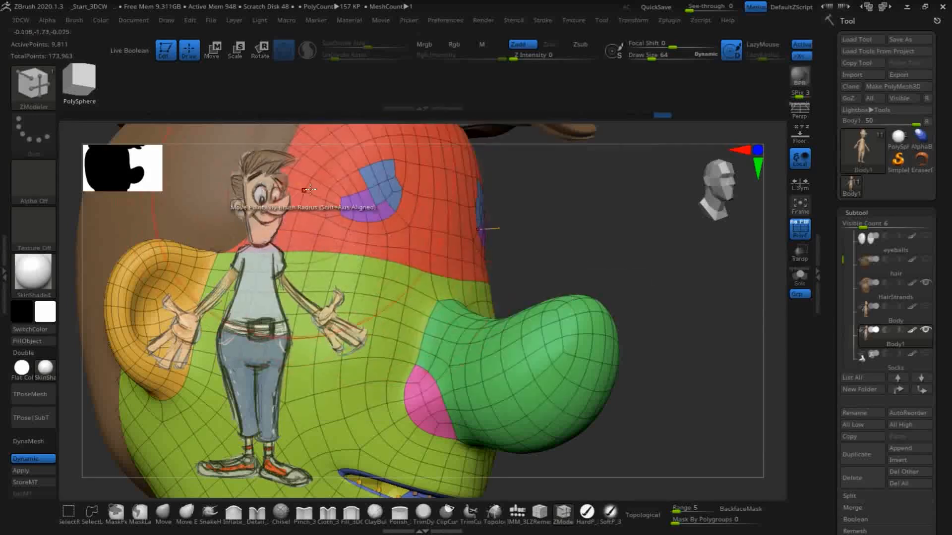
{"action": "left_click", "coordinate": [440, 214]}
{"action": "left_click", "coordinate": [419, 309]}
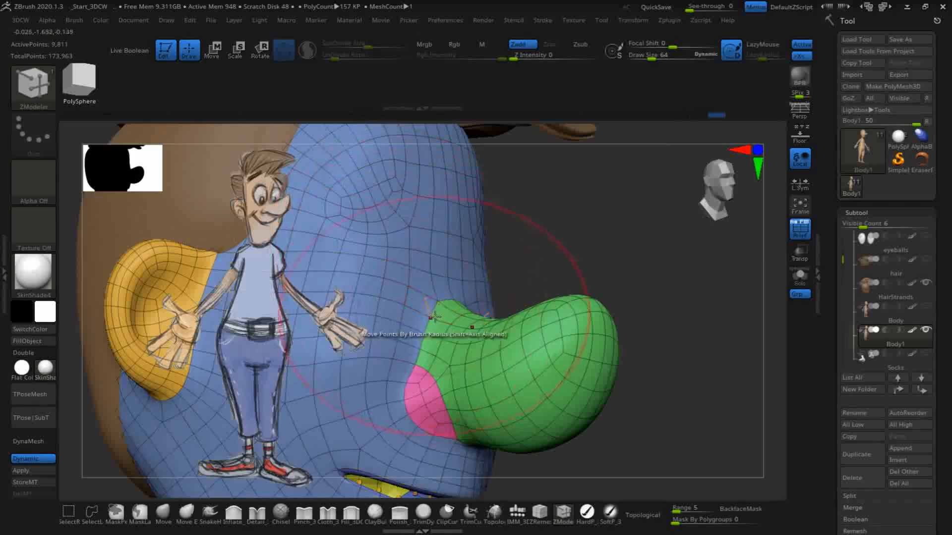
{"action": "left_click", "coordinate": [431, 317]}
{"action": "left_click", "coordinate": [425, 384]}
{"action": "left_click_drag", "start_coordinate": [677, 240], "coordinate": [652, 158], "text": "alt"}
{"action": "left_click_drag", "start_coordinate": [652, 293], "coordinate": [687, 207], "text": "alt"}
{"action": "mouse_move", "coordinate": [684, 322]}
{"action": "left_mouse_down"}
{"action": "mouse_move", "coordinate": [649, 342]}
{"action": "mouse_move", "coordinate": [714, 359]}
{"action": "mouse_move", "coordinate": [658, 355]}
{"action": "mouse_move", "coordinate": [689, 346]}
{"action": "mouse_move", "coordinate": [637, 389]}
{"action": "mouse_move", "coordinate": [610, 325]}
{"action": "mouse_move", "coordinate": [679, 341]}
{"action": "mouse_move", "coordinate": [675, 323]}
{"action": "mouse_move", "coordinate": [701, 332]}
{"action": "mouse_move", "coordinate": [694, 365]}
{"action": "mouse_move", "coordinate": [713, 268]}
{"action": "left_mouse_up"}
{"action": "mouse_move", "coordinate": [684, 369]}
{"action": "left_mouse_down", "text": "alt"}
{"action": "mouse_move", "coordinate": [651, 382]}
{"action": "mouse_move", "coordinate": [627, 325]}
{"action": "left_mouse_up", "text": "alt"}
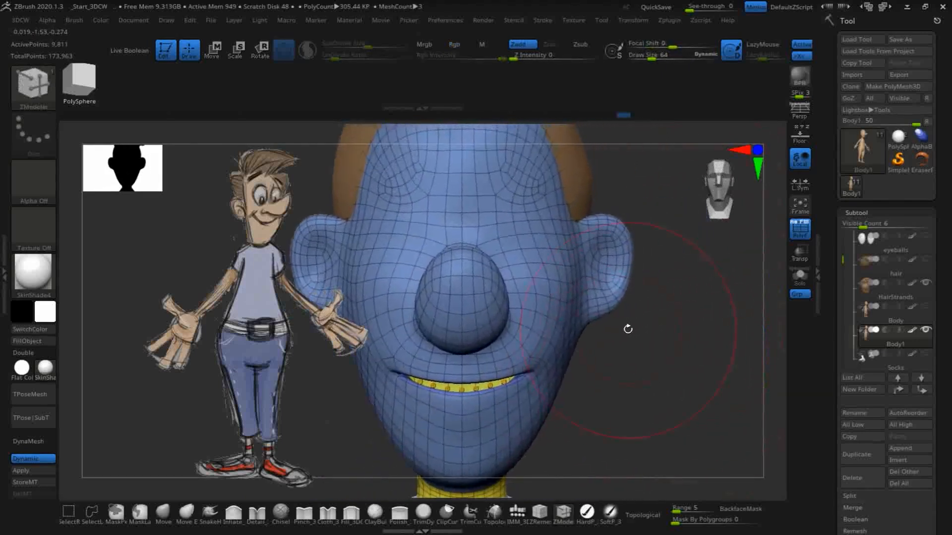
- Turn off dynamic subdivision on the duplicated body and open the ZRemesher geometry settings
{"action": "left_click", "coordinate": [31, 459]}
{"action": "left_click_drag", "start_coordinate": [679, 377], "coordinate": [667, 327]}
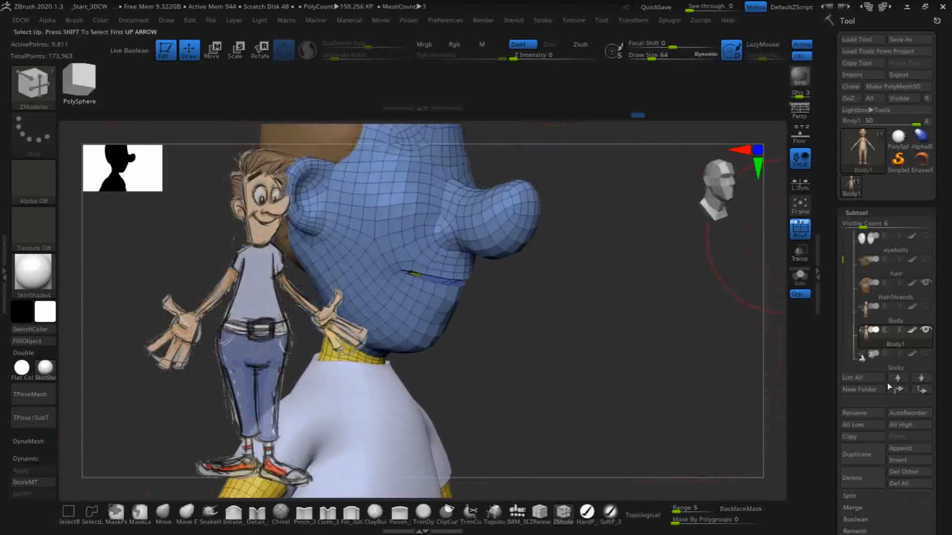
{"action": "left_click", "coordinate": [854, 212]}
{"action": "left_click", "coordinate": [860, 228]}
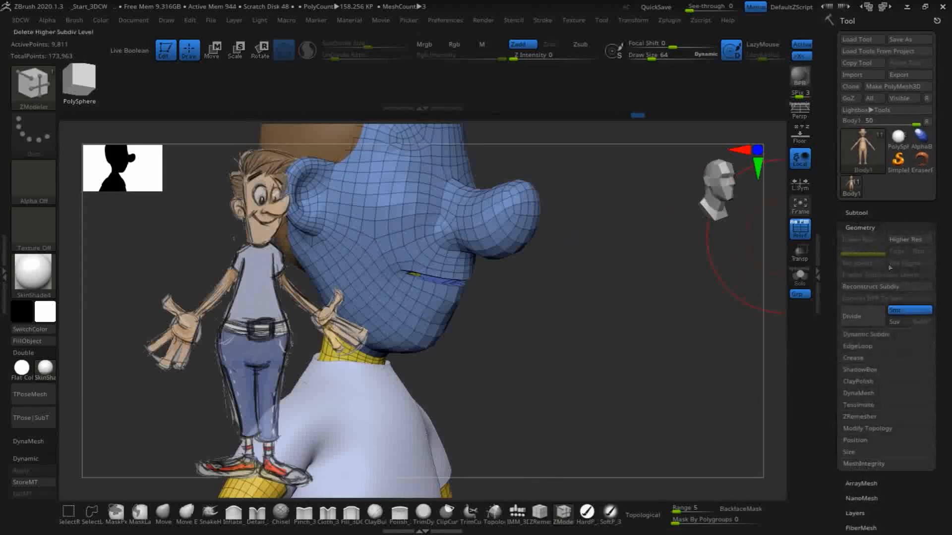
{"action": "left_click", "coordinate": [855, 417]}
{"action": "scroll", "coordinate": [882, 347], "scroll_direction": "down", "scroll_amount": 5}
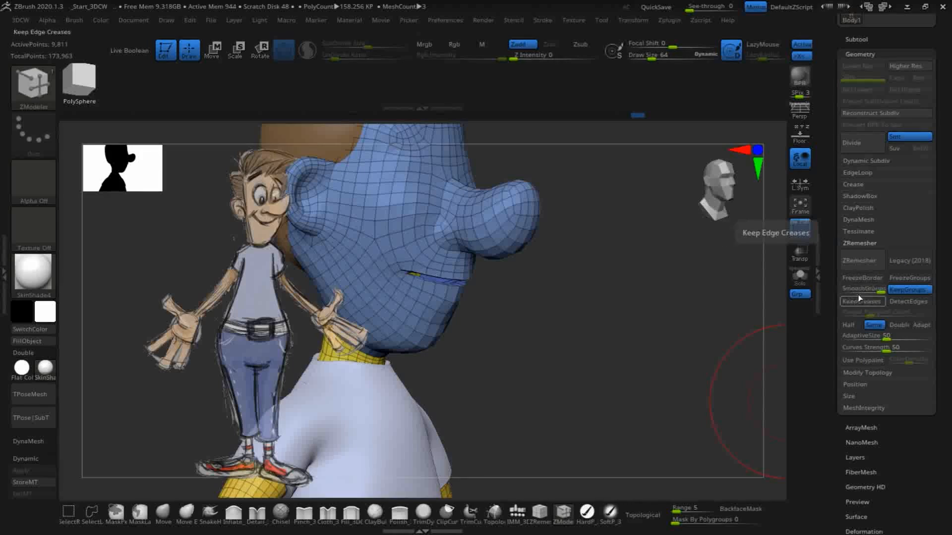
- Try remeshing the body with ZRemesher at the Same polygon count with KeepGroups, preview it with dynamic subdivision, and undo the remesh
{"action": "left_click", "coordinate": [859, 260], "text": "shift"}
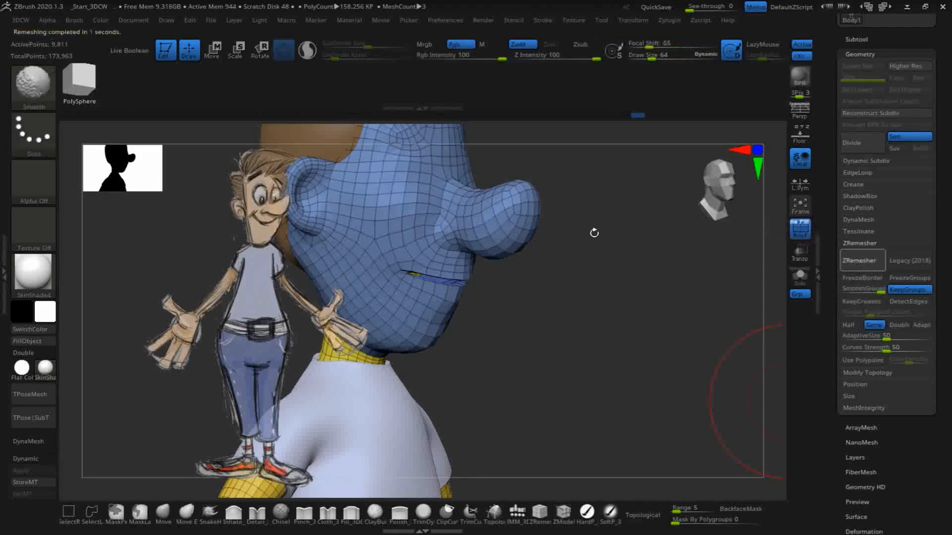
{"action": "left_click_drag", "start_coordinate": [651, 327], "coordinate": [670, 335]}
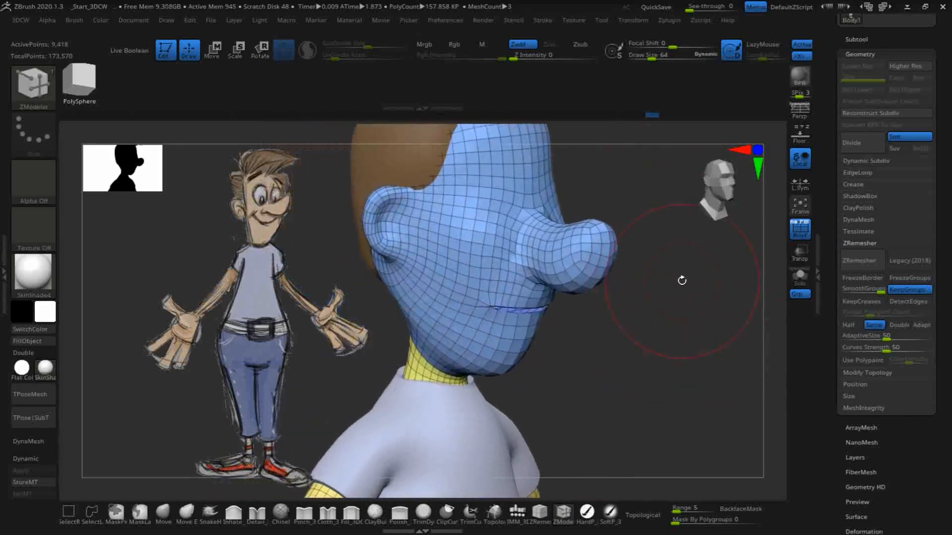
{"action": "left_click", "coordinate": [25, 460]}
{"action": "left_click_drag", "start_coordinate": [681, 348], "coordinate": [646, 326]}
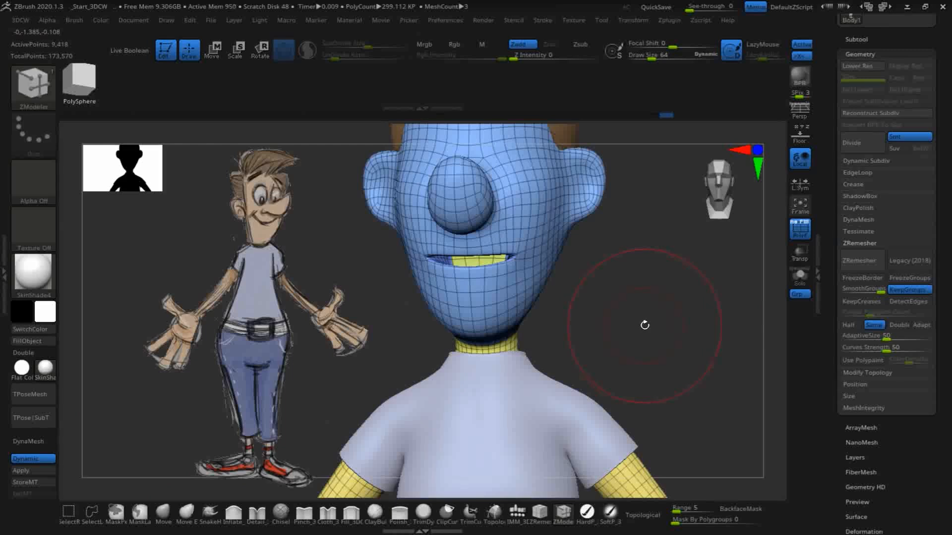
{"action": "key", "text": "shift+d"}
{"action": "key", "text": "b"}
{"action": "key", "text": "z"}
{"action": "key", "text": "m"}
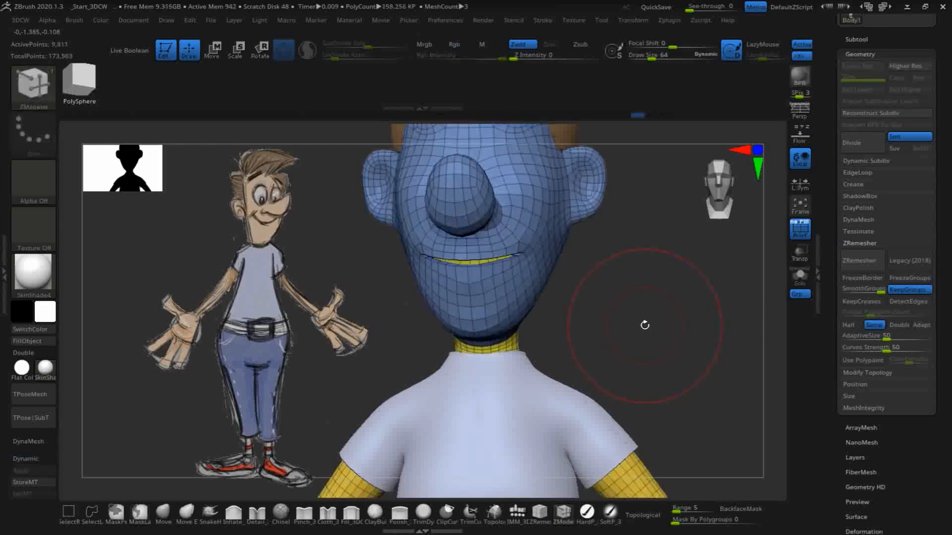
{"action": "mouse_move", "coordinate": [682, 324]}
{"action": "left_mouse_down"}
{"action": "mouse_move", "coordinate": [696, 369]}
{"action": "mouse_move", "coordinate": [682, 391]}
{"action": "mouse_move", "coordinate": [694, 393]}
{"action": "mouse_move", "coordinate": [629, 378]}
{"action": "mouse_move", "coordinate": [661, 393]}
{"action": "mouse_move", "coordinate": [695, 384]}
{"action": "mouse_move", "coordinate": [704, 357]}
{"action": "left_mouse_up"}
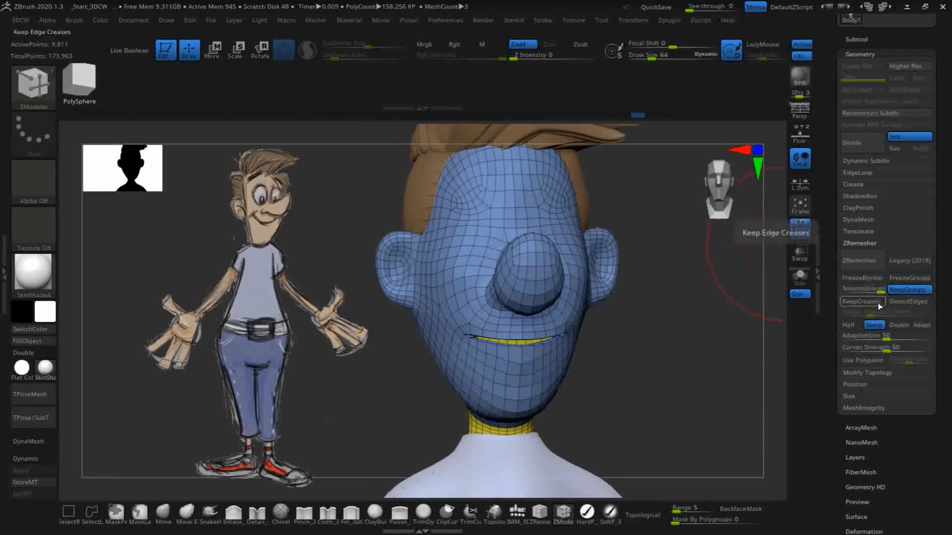
- Remesh the duplicated body with ZRemesher at Double the polygon count and turn dynamic subdivision back on
{"action": "left_click", "coordinate": [898, 325]}
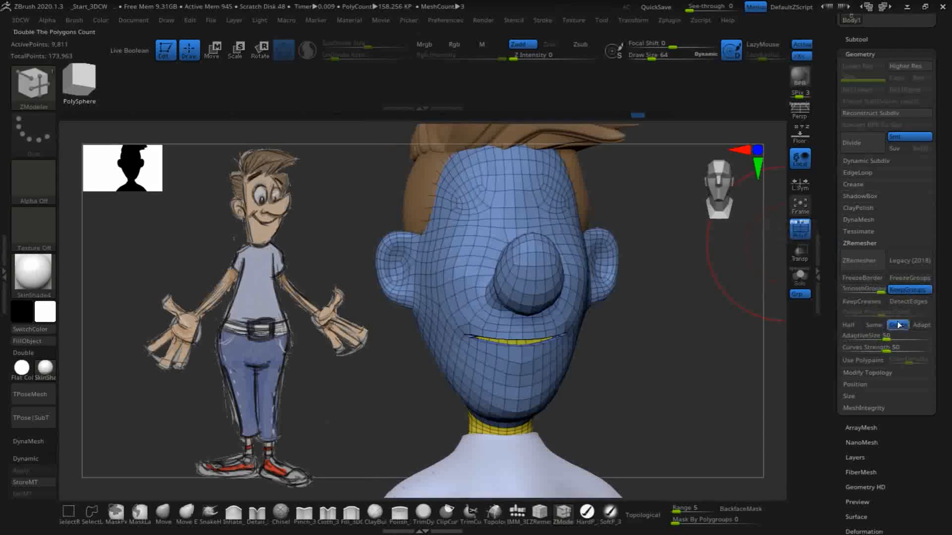
{"action": "left_click", "coordinate": [858, 260]}
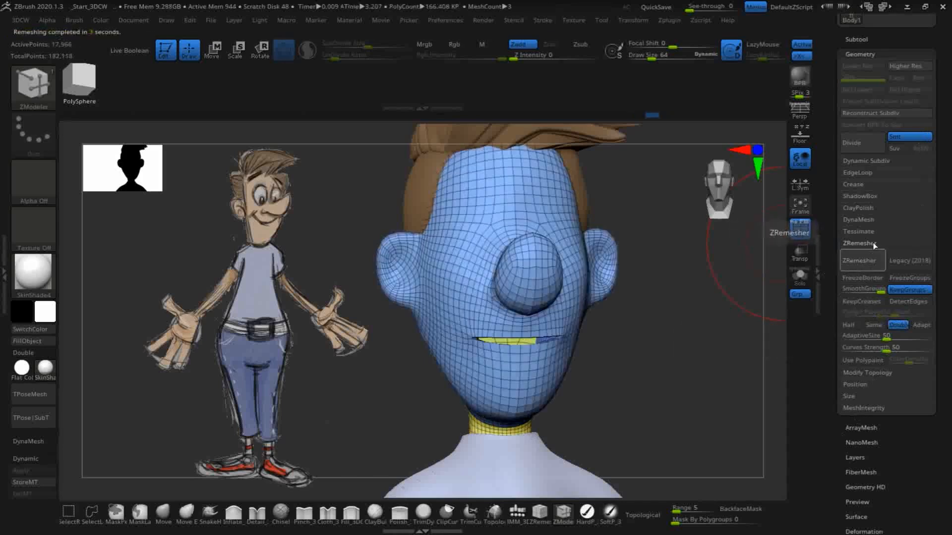
{"action": "left_click_drag", "start_coordinate": [686, 361], "coordinate": [693, 172]}
{"action": "left_click_drag", "start_coordinate": [642, 228], "coordinate": [655, 332]}
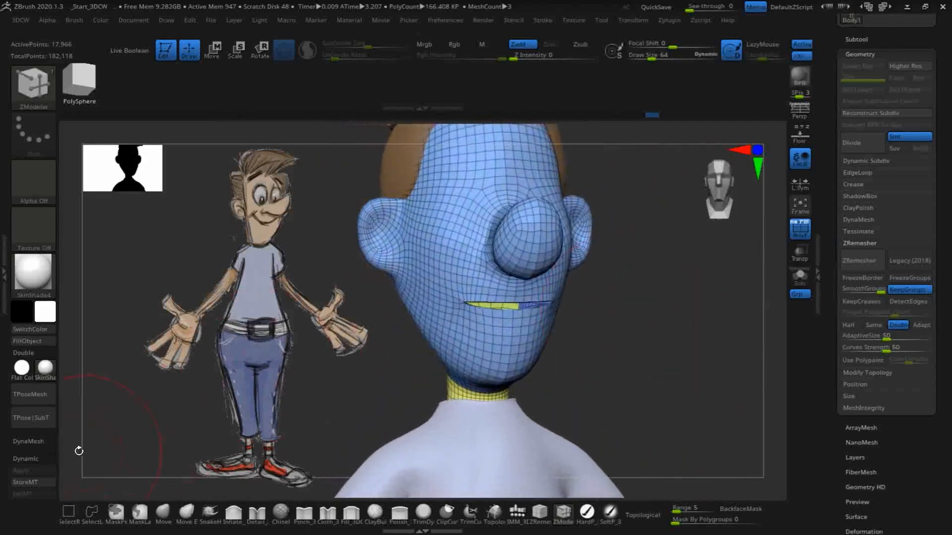
{"action": "left_click", "coordinate": [33, 460]}
{"action": "left_click_drag", "start_coordinate": [687, 330], "coordinate": [688, 193]}
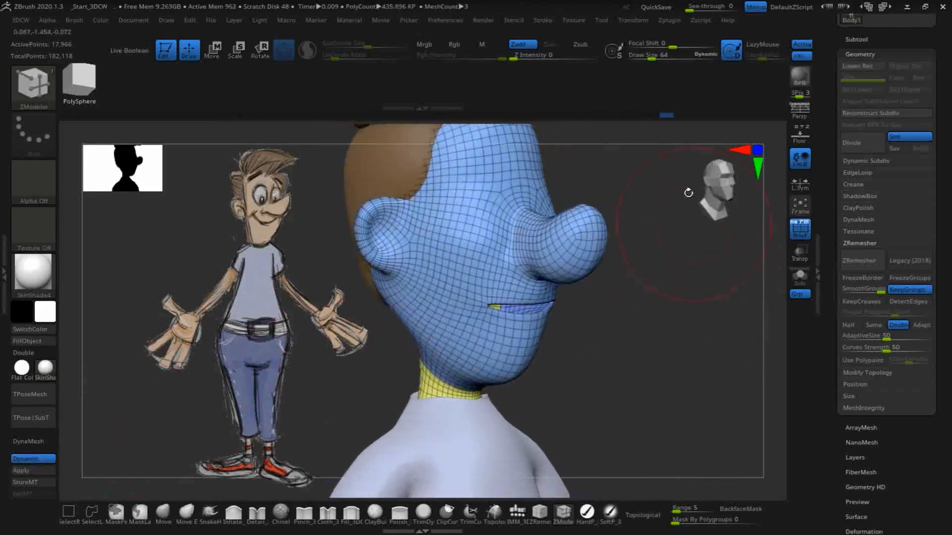
- Reshape the lip edges around the mouth opening with the Move brush, reducing Draw Size to 24
{"action": "left_click", "coordinate": [165, 516]}
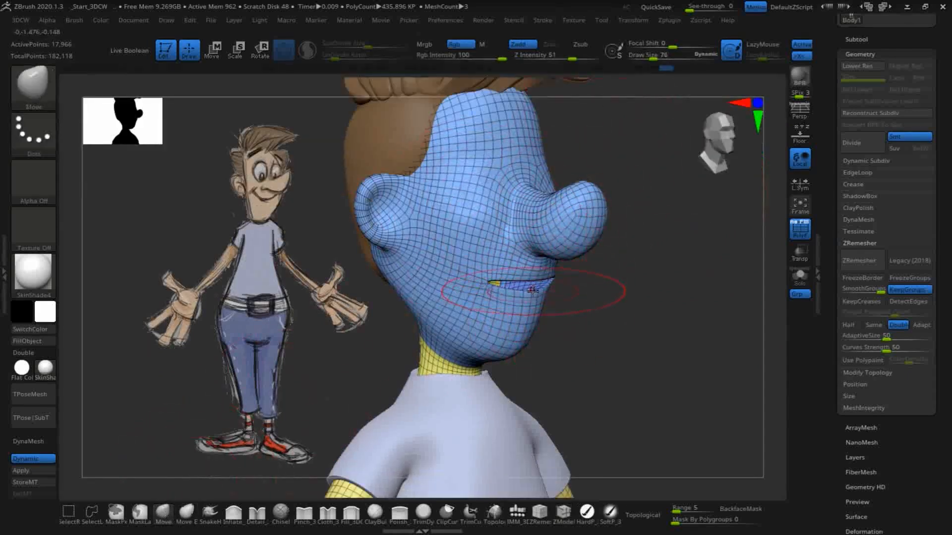
{"action": "left_click_drag", "start_coordinate": [630, 282], "coordinate": [674, 377], "text": "alt"}
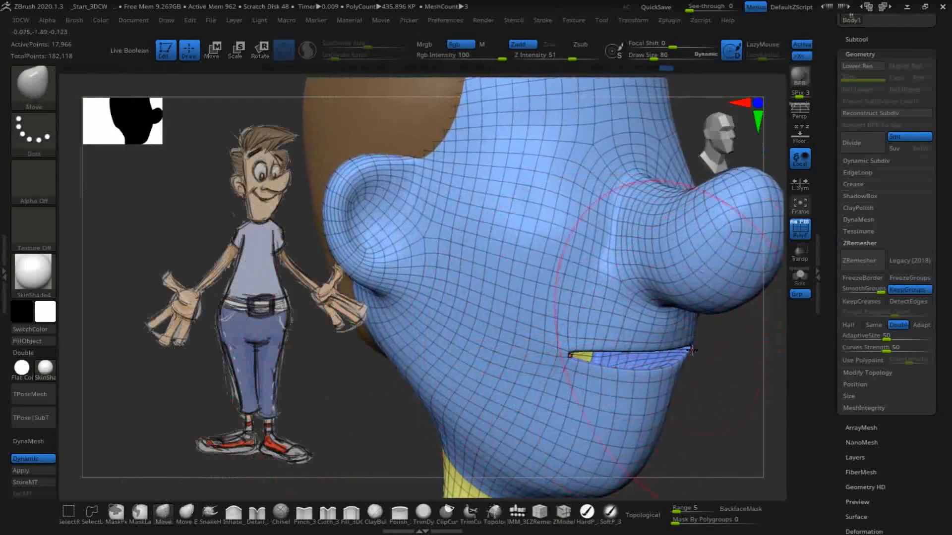
{"action": "left_click_drag", "start_coordinate": [671, 343], "coordinate": [667, 340]}
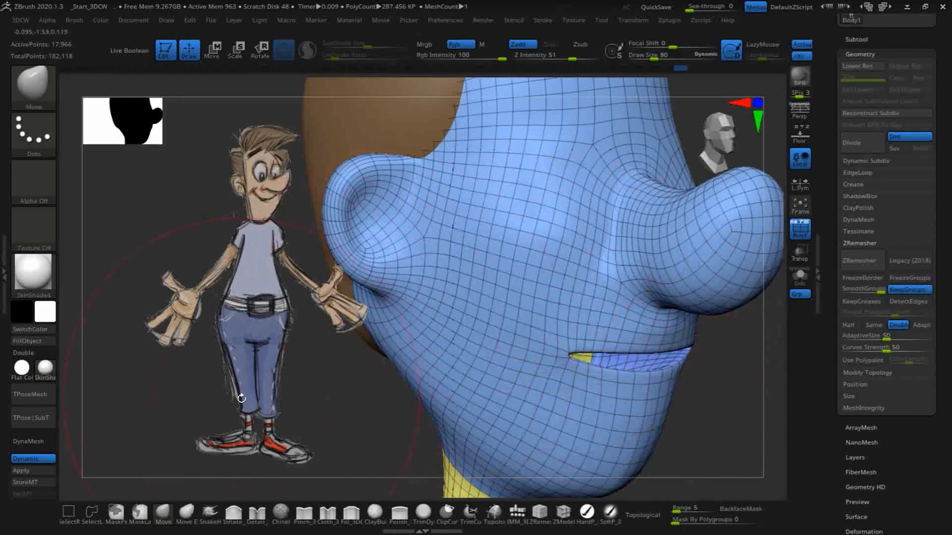
{"action": "key", "text": "["}
{"action": "key", "text": "["}
{"action": "left_click_drag", "start_coordinate": [665, 342], "coordinate": [668, 345]}
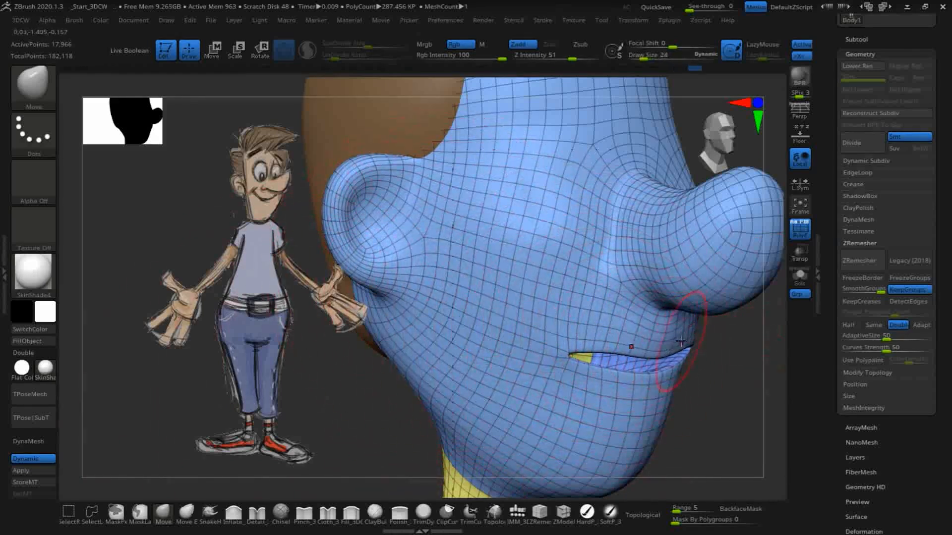
{"action": "left_click_drag", "start_coordinate": [730, 396], "coordinate": [661, 342]}
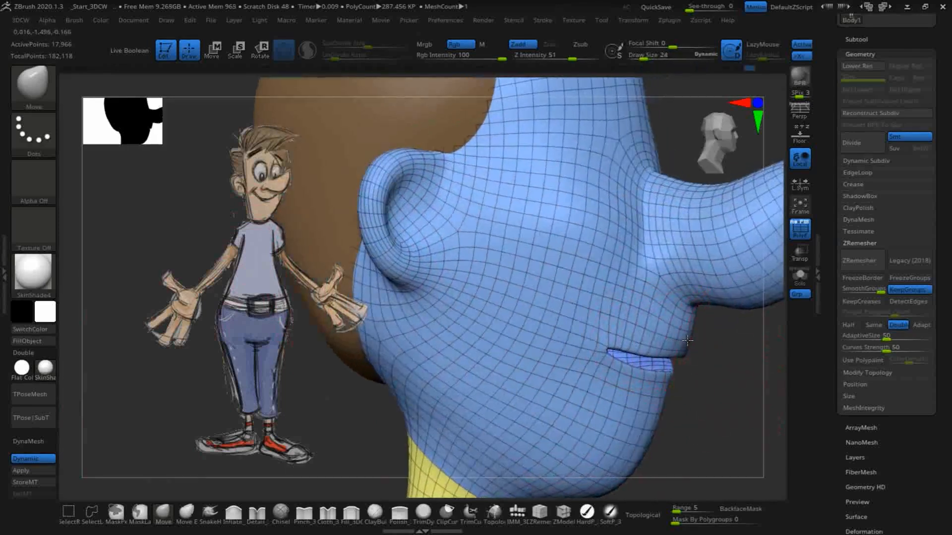
{"action": "left_click_drag", "start_coordinate": [743, 381], "coordinate": [682, 351]}
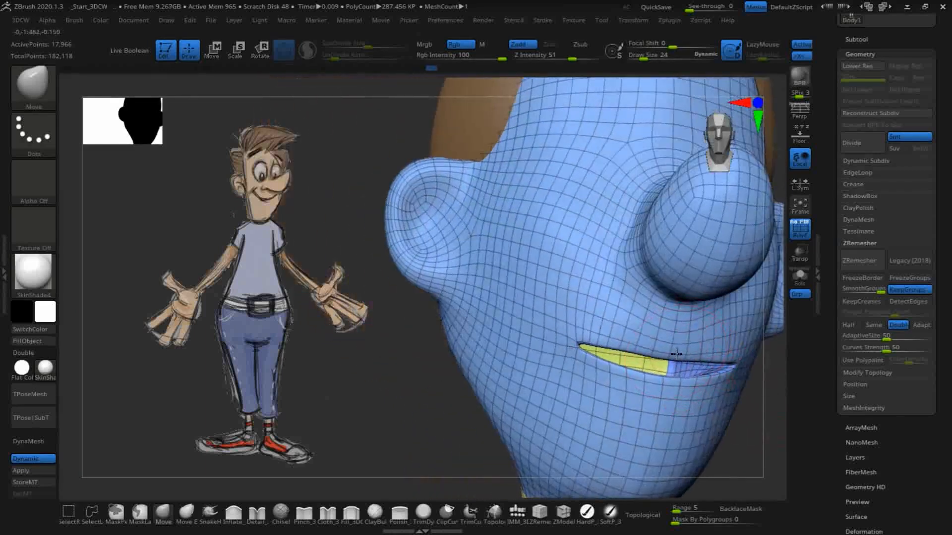
{"action": "left_click_drag", "start_coordinate": [755, 412], "coordinate": [671, 366]}
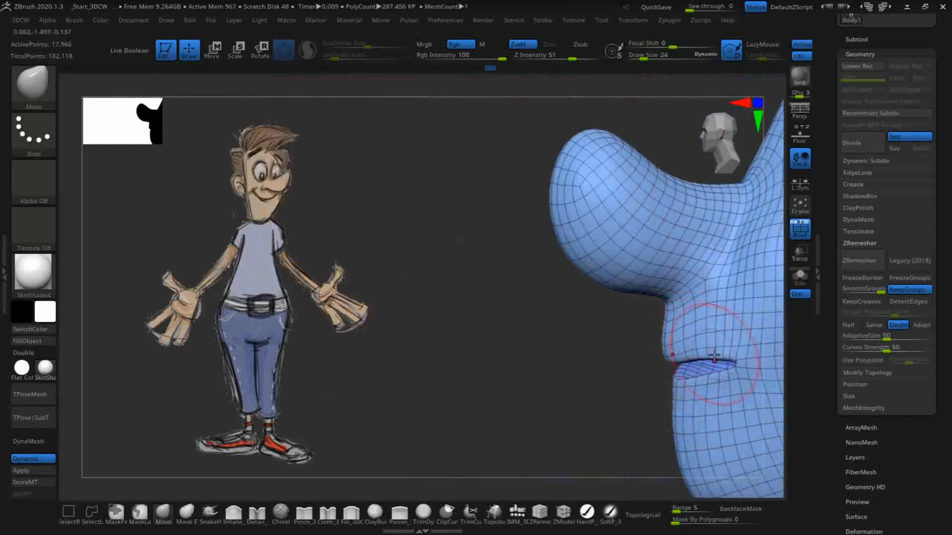
- Draw the lips together and refine the mouth corners with the Move brush at Draw Size 12
{"action": "left_click_drag", "start_coordinate": [532, 338], "coordinate": [682, 375]}
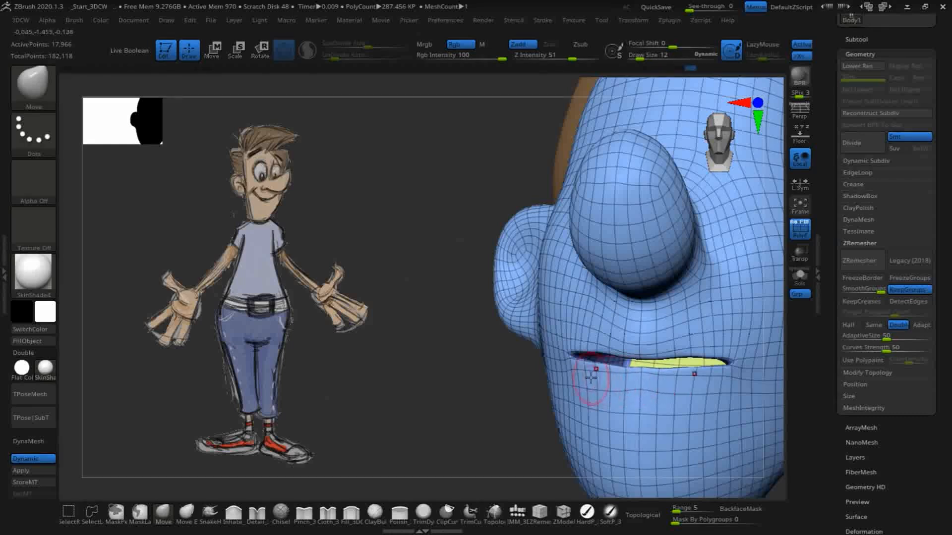
{"action": "left_click_drag", "start_coordinate": [415, 353], "coordinate": [611, 401]}
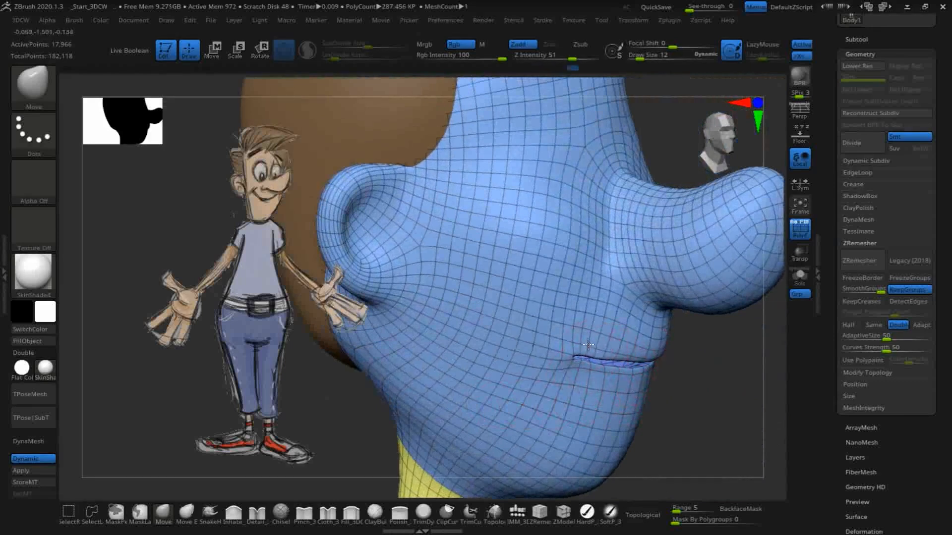
{"action": "left_click_drag", "start_coordinate": [735, 396], "coordinate": [620, 372]}
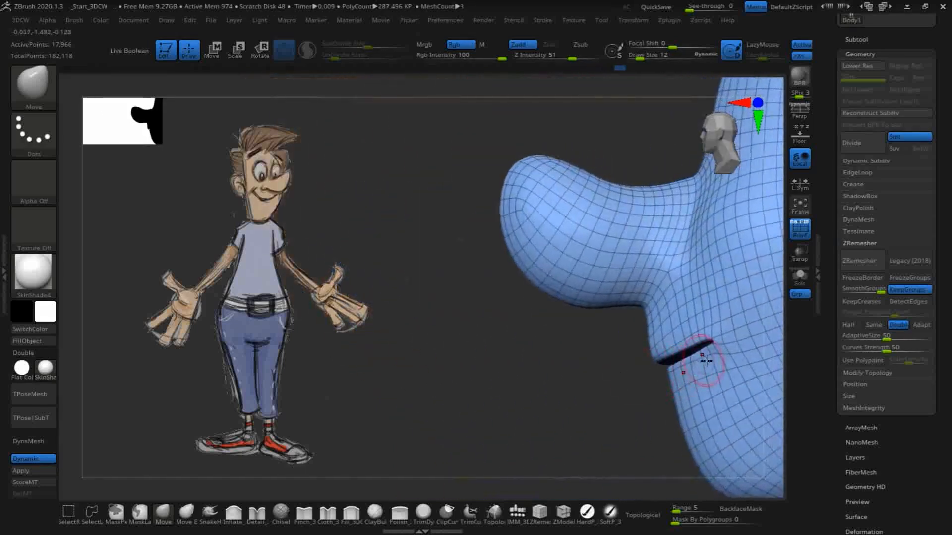
{"action": "left_click_drag", "start_coordinate": [480, 376], "coordinate": [554, 378]}
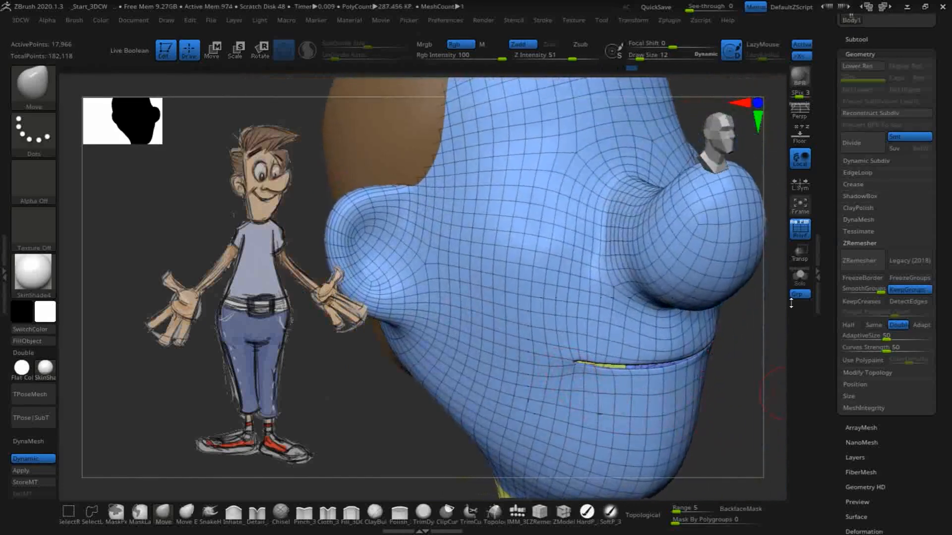
{"action": "left_click_drag", "start_coordinate": [752, 378], "coordinate": [736, 401], "text": "shift"}
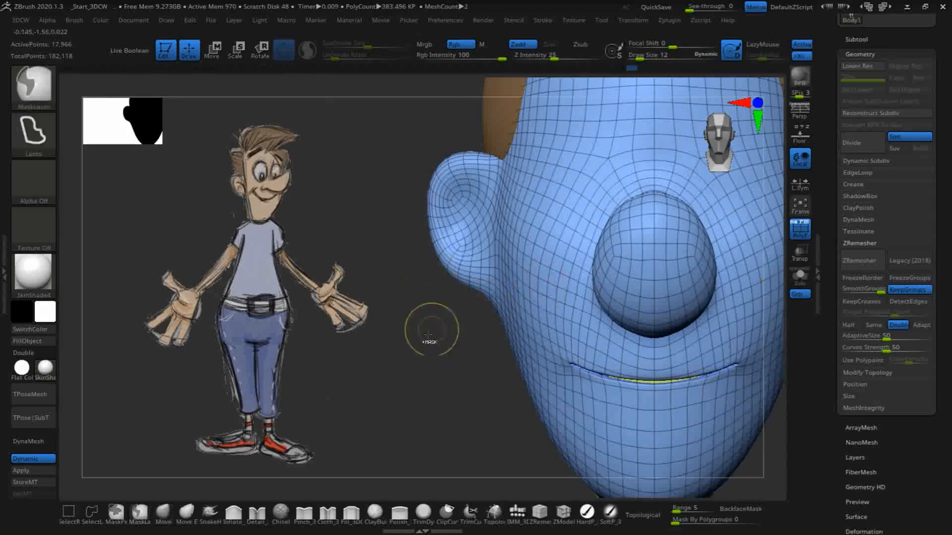
- Show the original Body subtool alongside the remeshed Body1 for comparison and make Body the active subtool
{"action": "left_click_drag", "start_coordinate": [425, 393], "coordinate": [332, 284]}
{"action": "left_click_drag", "start_coordinate": [360, 194], "coordinate": [370, 226], "text": "alt"}
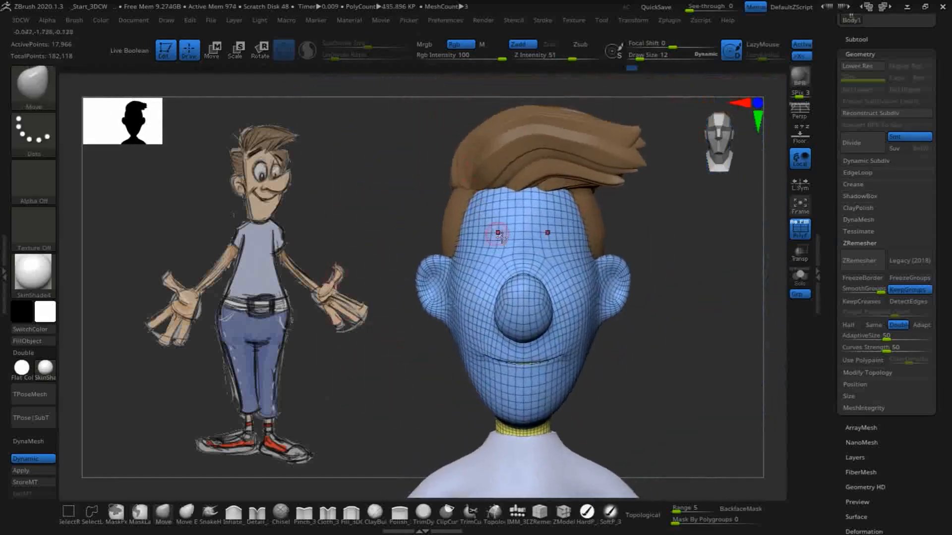
{"action": "left_click_drag", "start_coordinate": [696, 263], "coordinate": [701, 295], "text": "alt"}
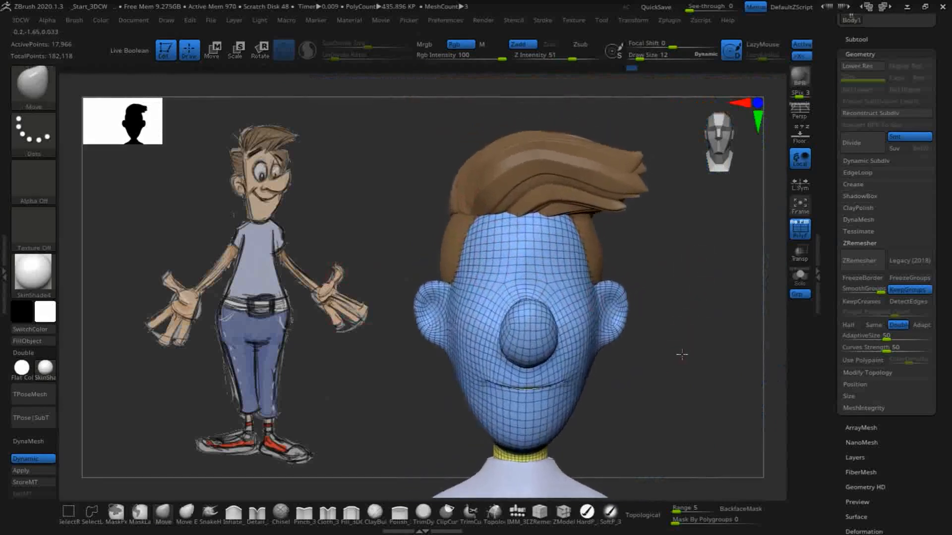
{"action": "left_click_drag", "start_coordinate": [677, 355], "coordinate": [718, 351]}
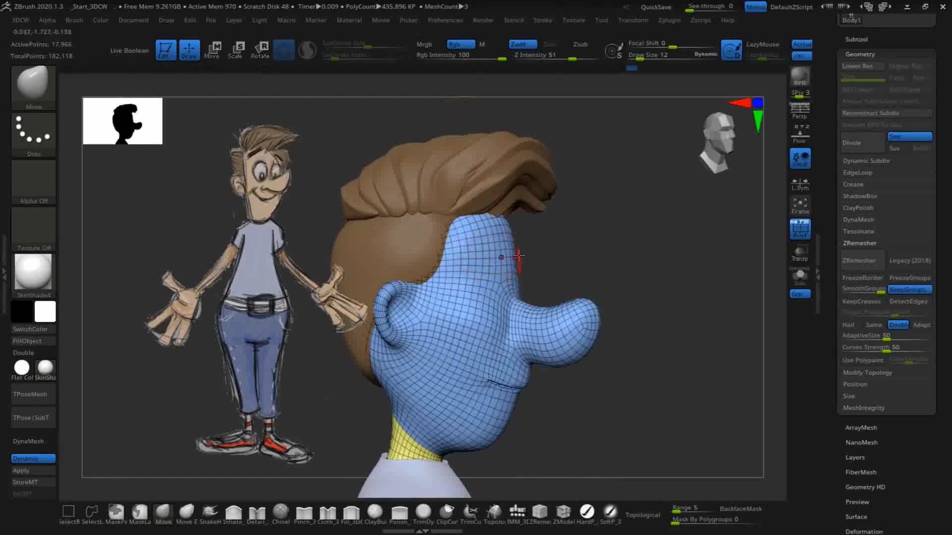
{"action": "left_click_drag", "start_coordinate": [626, 237], "coordinate": [585, 231]}
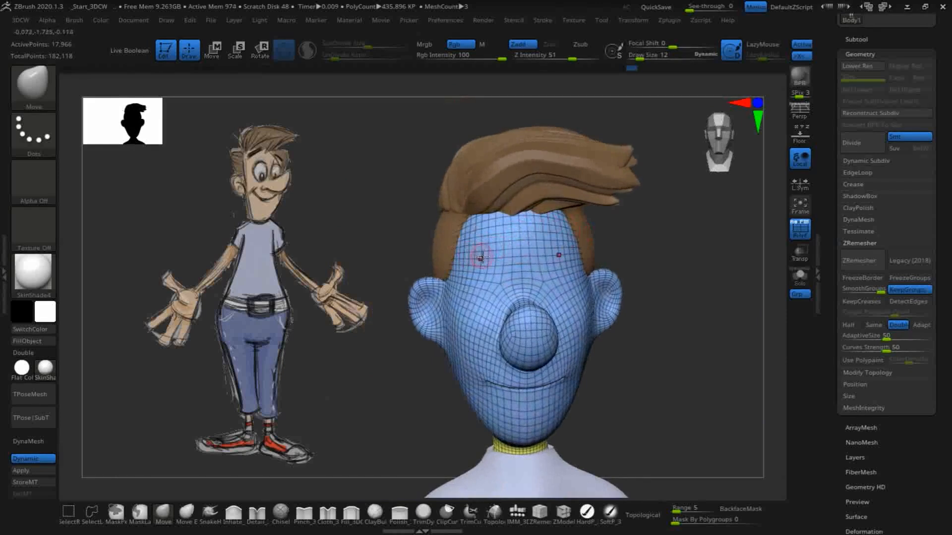
{"action": "left_click_drag", "start_coordinate": [828, 63], "coordinate": [840, 211]}
{"action": "left_click", "coordinate": [850, 215]}
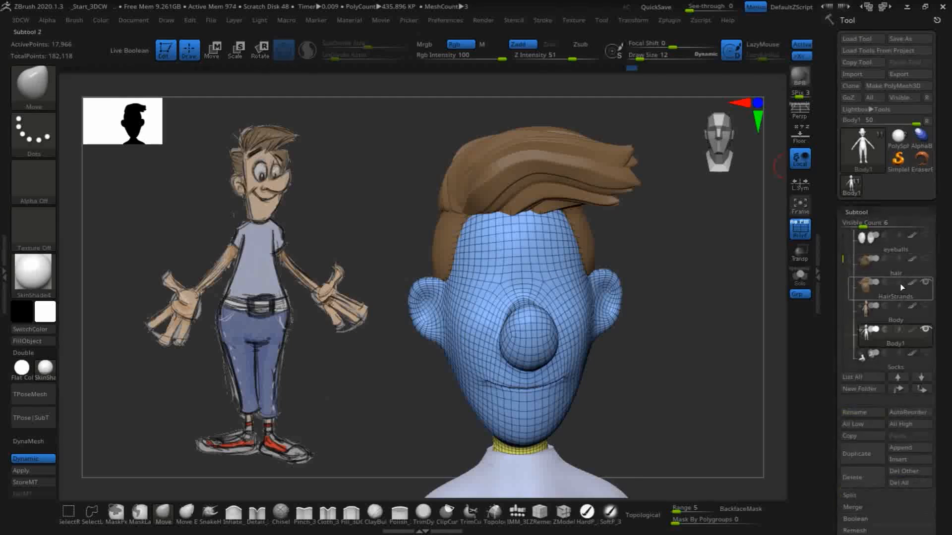
{"action": "left_click", "coordinate": [923, 309]}
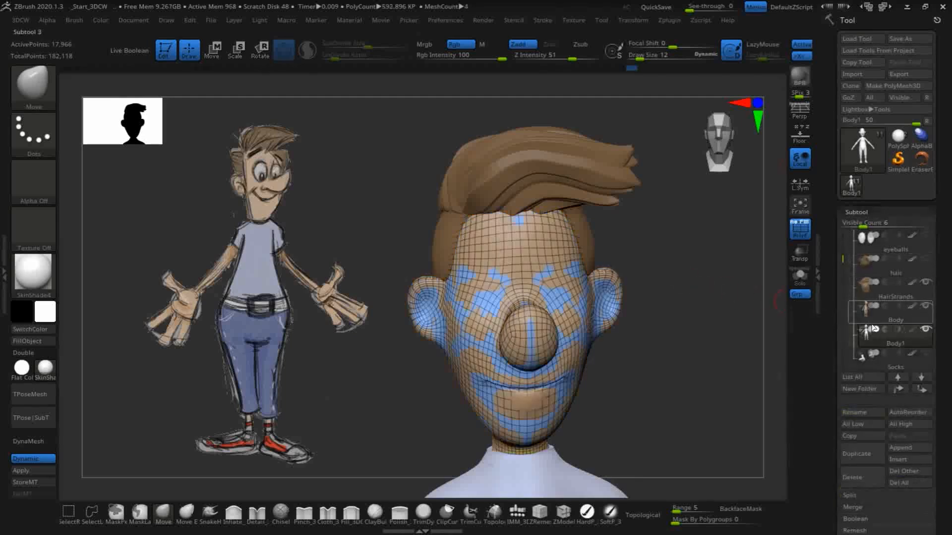
{"action": "left_click", "coordinate": [913, 318]}
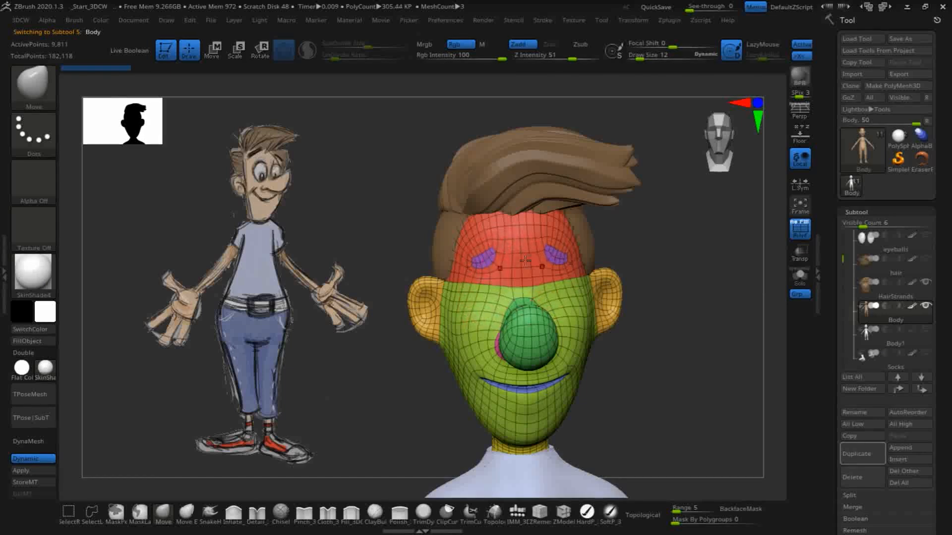
- Switch the active subtool back to the remeshed Body1, leaving it visible and the original Body hidden
{"action": "left_click", "coordinate": [925, 330]}
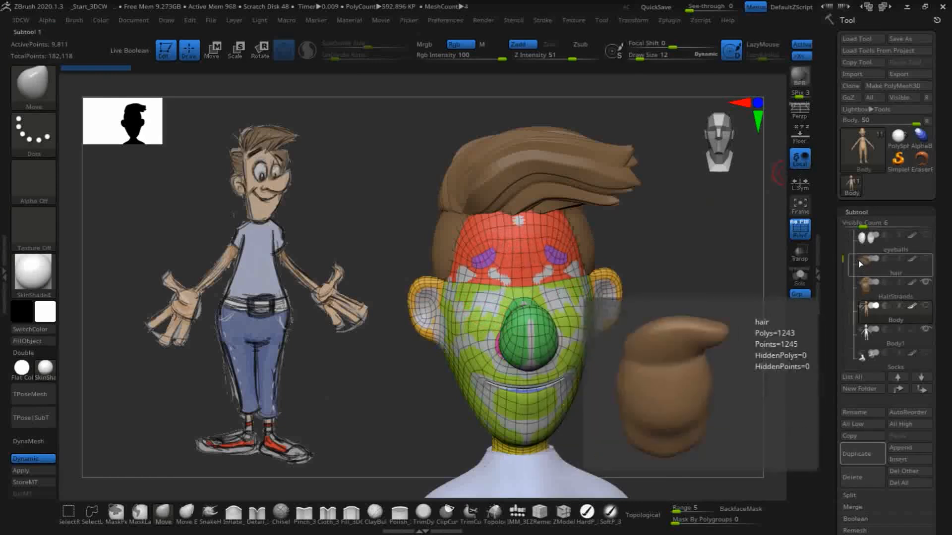
{"action": "left_click", "coordinate": [903, 339]}
{"action": "mouse_move", "coordinate": [740, 361]}
{"action": "left_mouse_down"}
{"action": "mouse_move", "coordinate": [778, 360]}
{"action": "mouse_move", "coordinate": [766, 358]}
{"action": "left_mouse_up"}
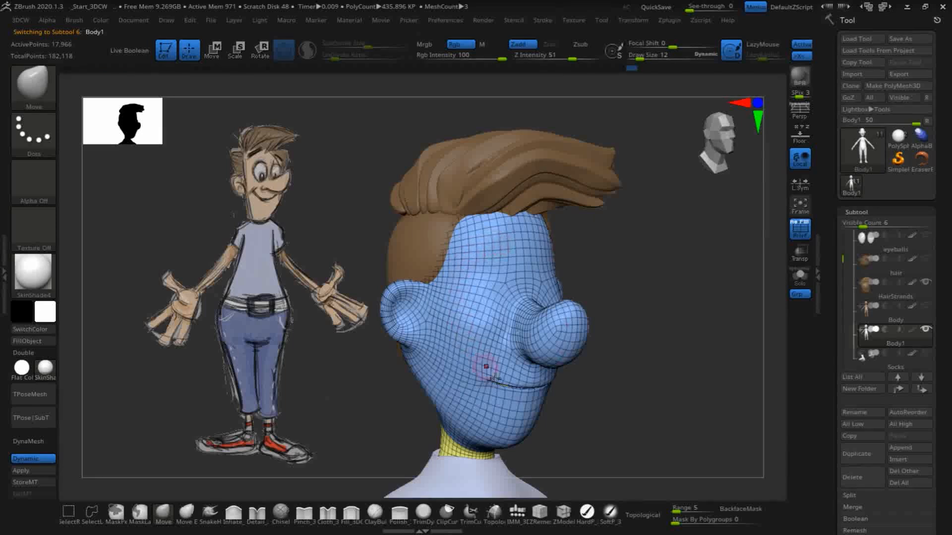
{"action": "left_click_drag", "start_coordinate": [661, 276], "coordinate": [665, 251]}
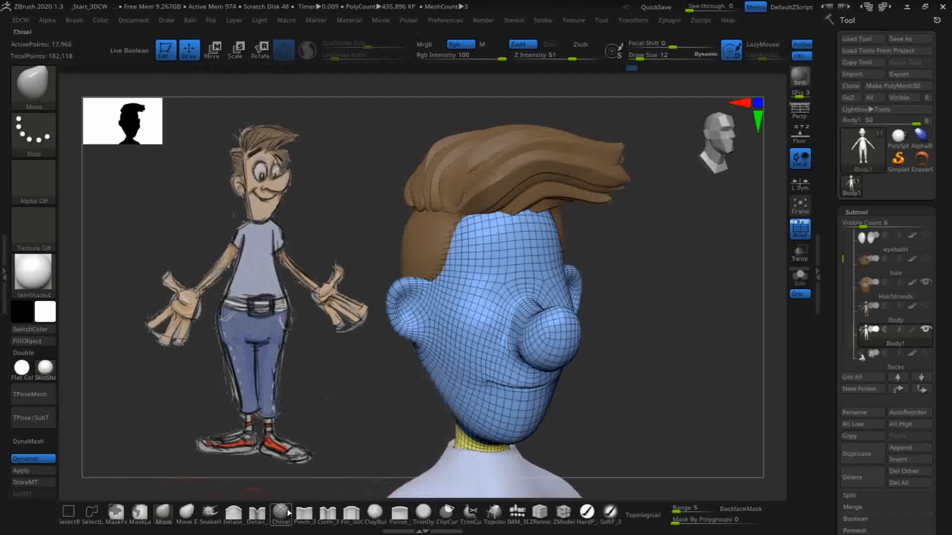
- Carve mirrored eye sockets beneath the brow of Body1 with the ClayBuildup brush at Draw Size 22
{"action": "left_click", "coordinate": [375, 515]}
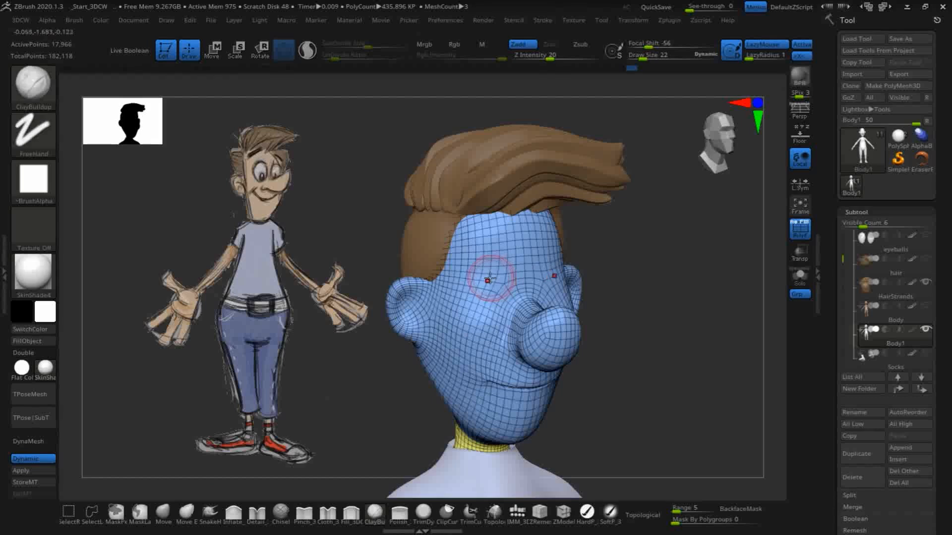
{"action": "mouse_move", "coordinate": [495, 283]}
{"action": "left_mouse_down"}
{"action": "mouse_move", "coordinate": [490, 272]}
{"action": "mouse_move", "coordinate": [508, 301]}
{"action": "left_mouse_up"}
{"action": "mouse_move", "coordinate": [629, 287]}
{"action": "left_mouse_down"}
{"action": "mouse_move", "coordinate": [686, 302]}
{"action": "mouse_move", "coordinate": [516, 290]}
{"action": "left_mouse_up"}
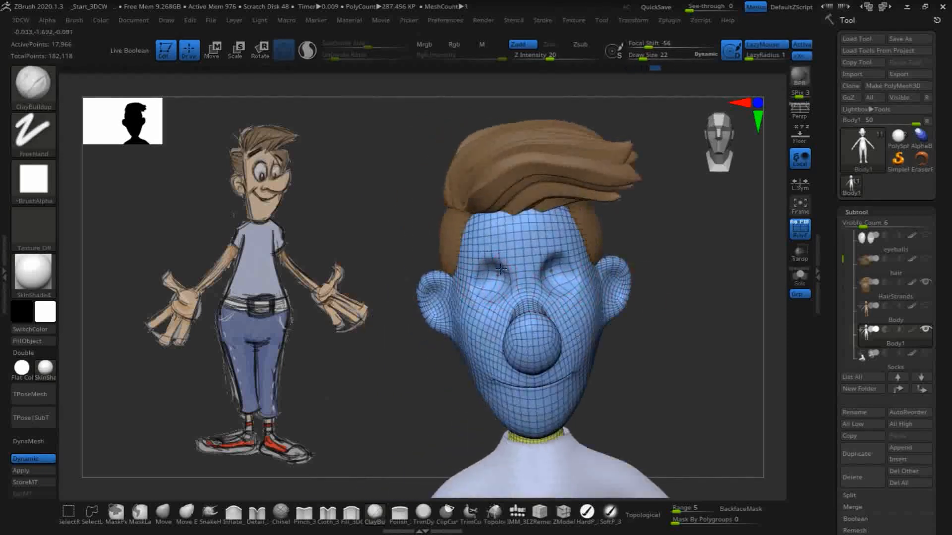
{"action": "mouse_move", "coordinate": [727, 286]}
{"action": "left_mouse_down"}
{"action": "mouse_move", "coordinate": [758, 290]}
{"action": "mouse_move", "coordinate": [679, 281]}
{"action": "mouse_move", "coordinate": [717, 284]}
{"action": "left_mouse_up"}
- Smooth the eye sockets and nose bridge, lowering the Smooth brush's Z Intensity to 7, and refine the sockets with ClayBuildup
{"action": "left_click_drag", "start_coordinate": [541, 267], "coordinate": [569, 265], "text": "shift"}
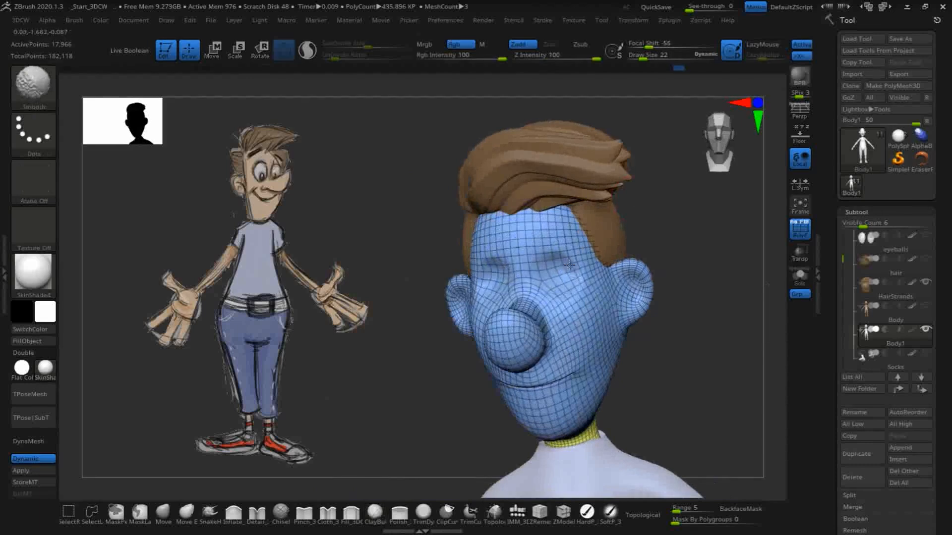
{"action": "key", "text": "shift"}
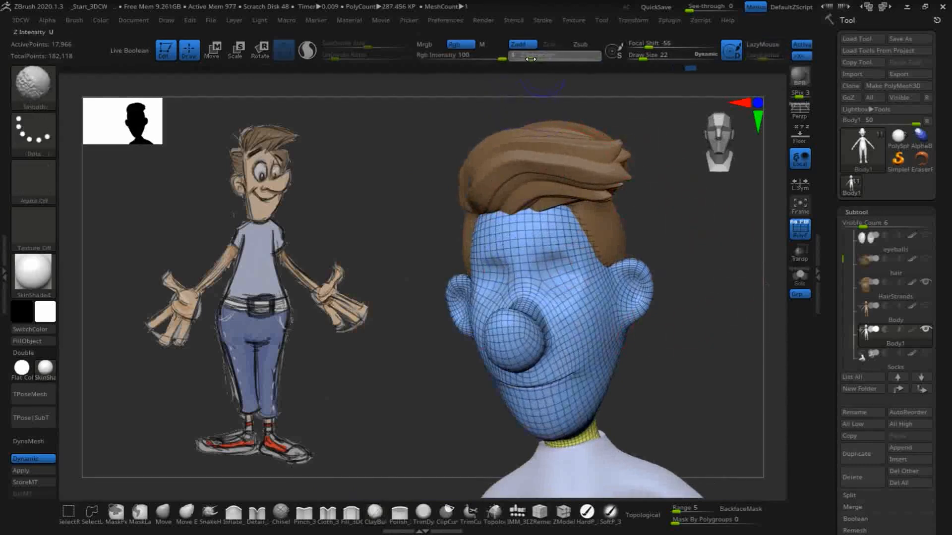
{"action": "left_click_drag", "start_coordinate": [718, 271], "coordinate": [612, 286]}
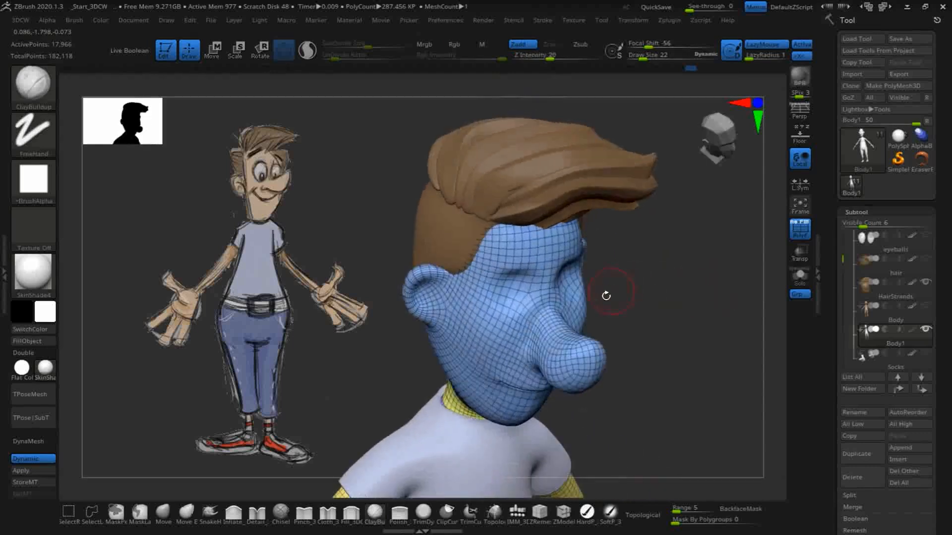
{"action": "mouse_move", "coordinate": [524, 286]}
{"action": "left_mouse_down"}
{"action": "mouse_move", "coordinate": [516, 306]}
{"action": "mouse_move", "coordinate": [514, 287]}
{"action": "left_mouse_up"}
{"action": "left_click", "coordinate": [539, 55]}
{"action": "key", "text": "Tab"}
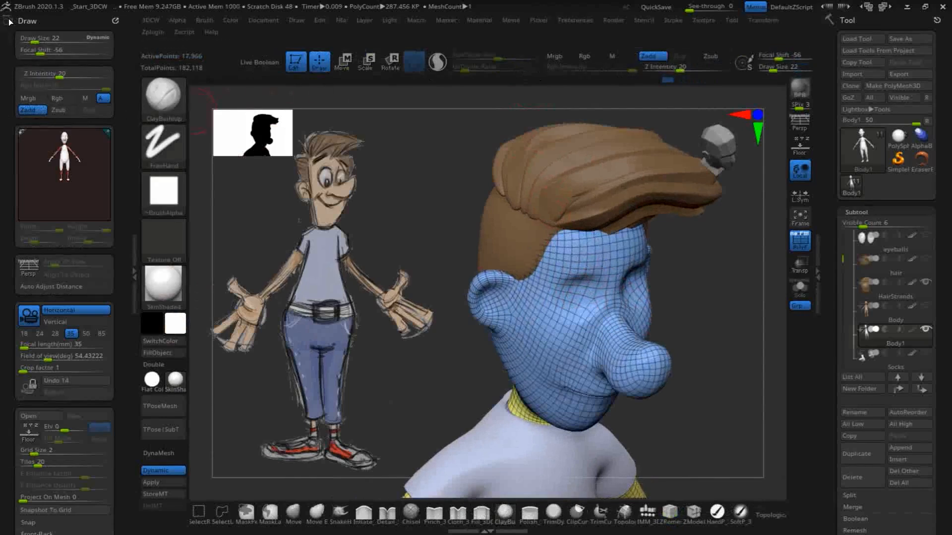
{"action": "mouse_move", "coordinate": [113, 20]}
{"action": "left_mouse_down"}
{"action": "mouse_move", "coordinate": [208, 85]}
{"action": "mouse_move", "coordinate": [378, 89]}
{"action": "left_mouse_up"}
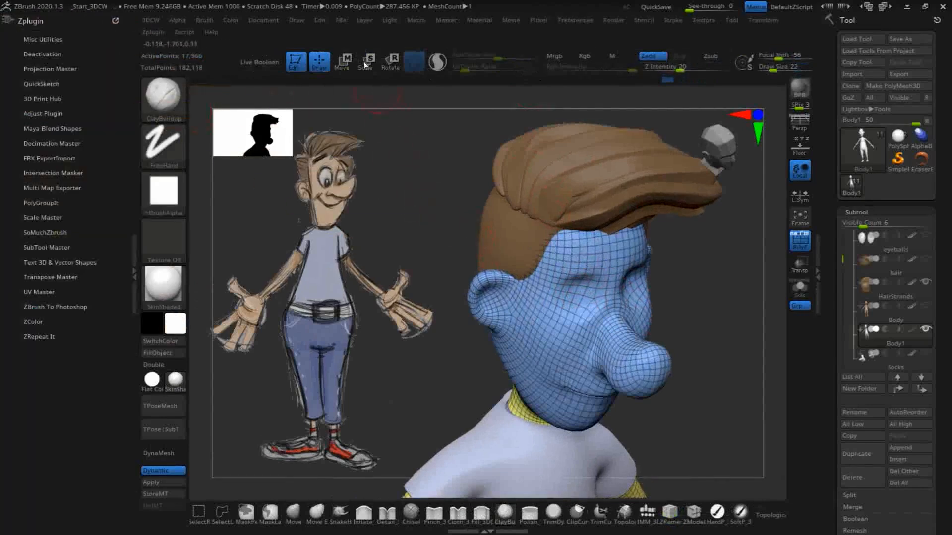
{"action": "left_click_drag", "start_coordinate": [115, 19], "coordinate": [389, 152]}
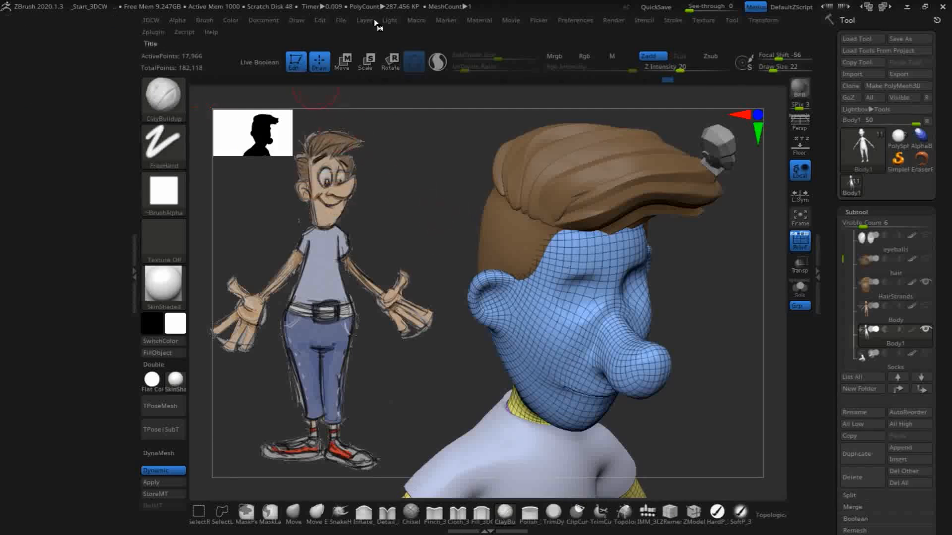
{"action": "left_click", "coordinate": [126, 274]}
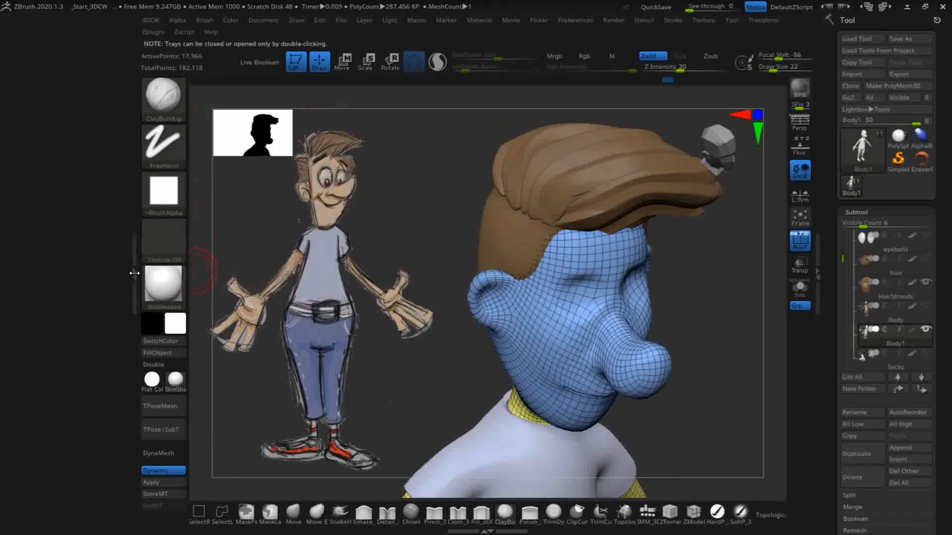
{"action": "double_click", "coordinate": [137, 271]}
- Reshape the forehead and brow profile above the eye sockets with the Move brush at Draw Size 38
{"action": "mouse_move", "coordinate": [702, 289]}
{"action": "left_mouse_down"}
{"action": "mouse_move", "coordinate": [629, 257]}
{"action": "mouse_move", "coordinate": [666, 261]}
{"action": "mouse_move", "coordinate": [686, 283]}
{"action": "mouse_move", "coordinate": [680, 275]}
{"action": "left_mouse_up"}
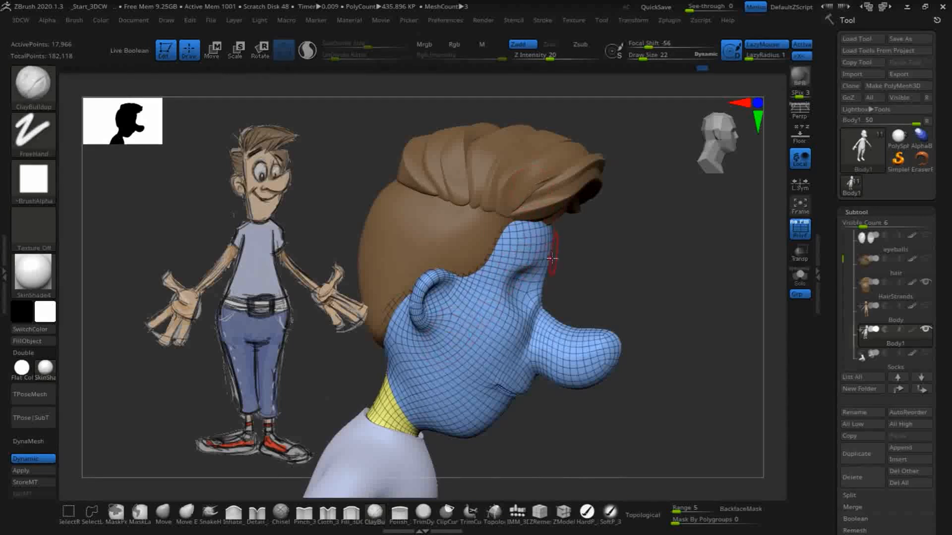
{"action": "left_click_drag", "start_coordinate": [608, 263], "coordinate": [570, 258]}
{"action": "left_click", "coordinate": [163, 513]}
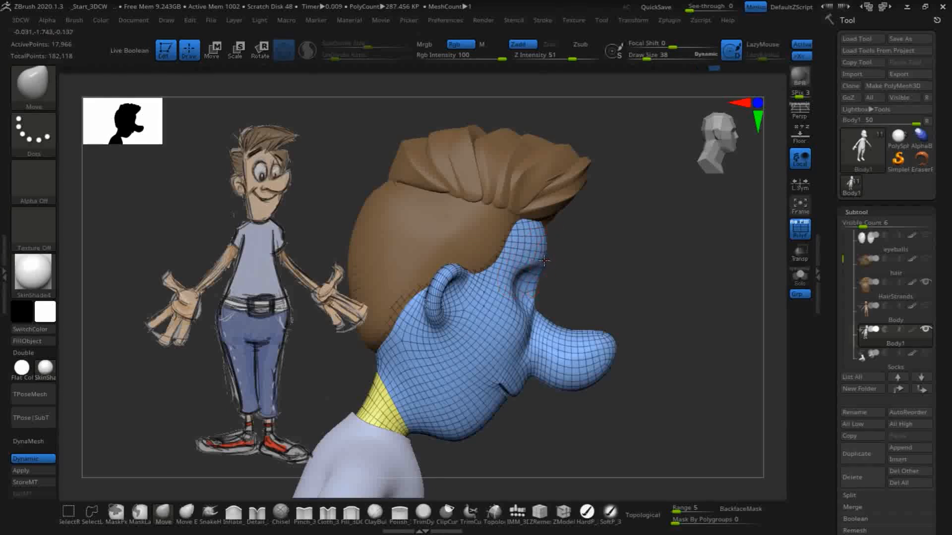
{"action": "left_click_drag", "start_coordinate": [640, 292], "coordinate": [548, 244]}
{"action": "left_click_drag", "start_coordinate": [461, 238], "coordinate": [532, 240]}
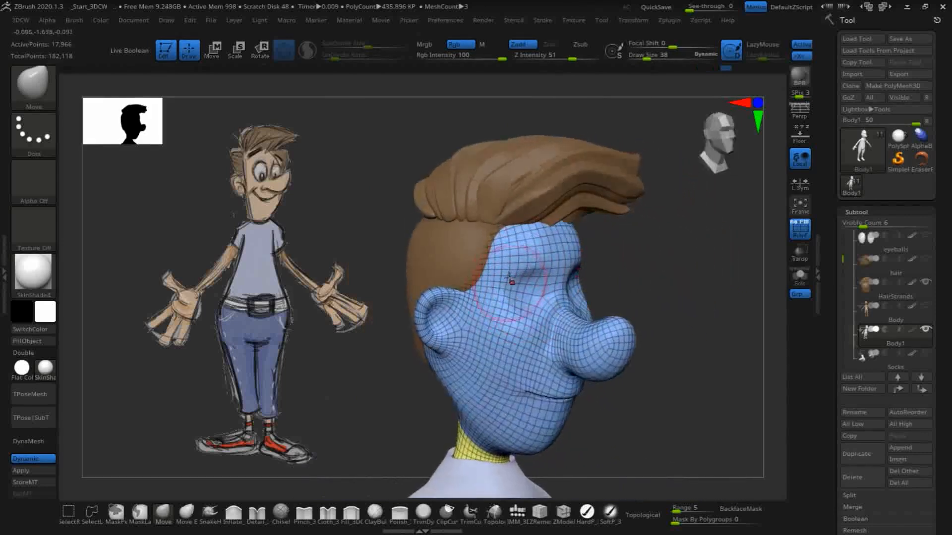
{"action": "left_click_drag", "start_coordinate": [668, 258], "coordinate": [653, 137]}
{"action": "left_click_drag", "start_coordinate": [674, 267], "coordinate": [671, 277]}
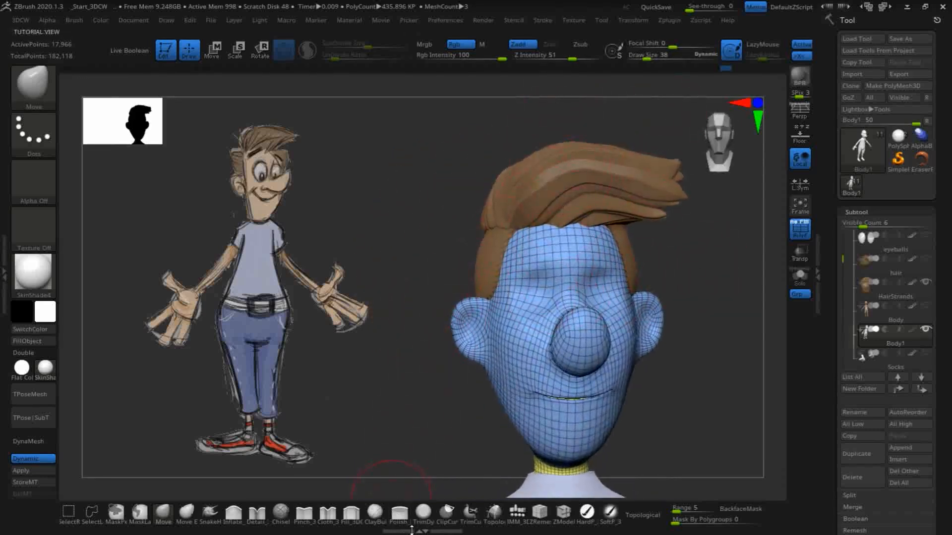
- Build up the forms in and below the eye sockets with the ClayBuildup brush at Draw Size 38
{"action": "left_click", "coordinate": [372, 513]}
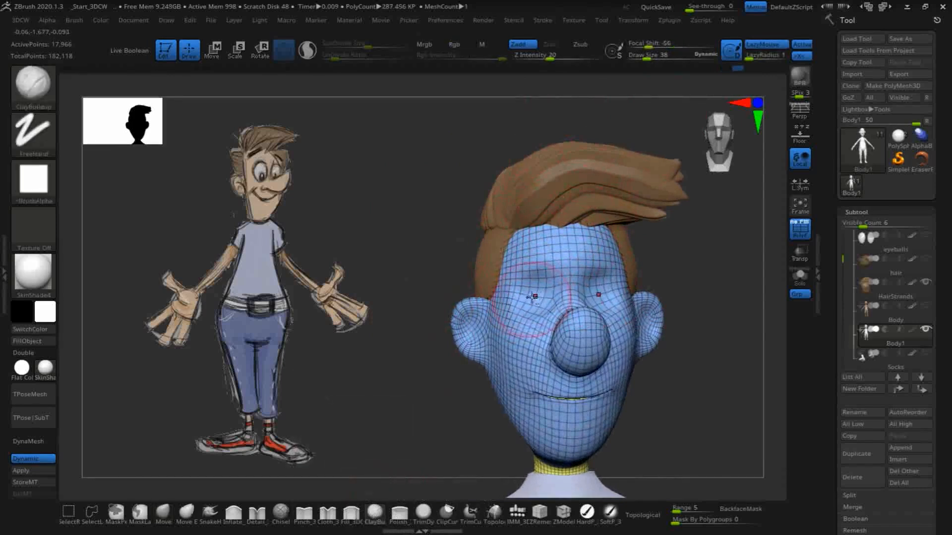
{"action": "mouse_move", "coordinate": [694, 308]}
{"action": "left_mouse_down"}
{"action": "mouse_move", "coordinate": [716, 251]}
{"action": "mouse_move", "coordinate": [655, 279]}
{"action": "left_mouse_up"}
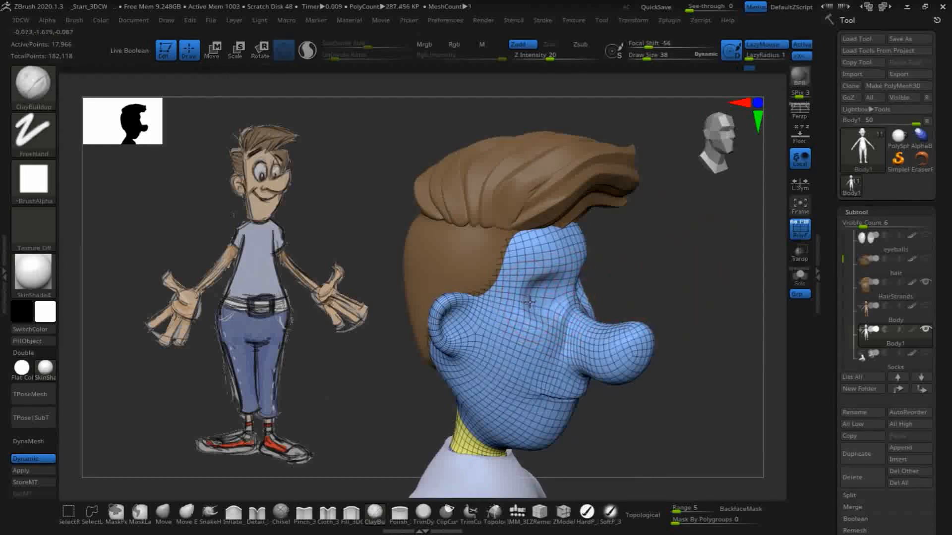
{"action": "mouse_move", "coordinate": [673, 270]}
{"action": "left_mouse_down"}
{"action": "mouse_move", "coordinate": [679, 219]}
{"action": "mouse_move", "coordinate": [696, 227]}
{"action": "mouse_move", "coordinate": [664, 208]}
{"action": "mouse_move", "coordinate": [718, 269]}
{"action": "mouse_move", "coordinate": [778, 240]}
{"action": "left_mouse_up"}
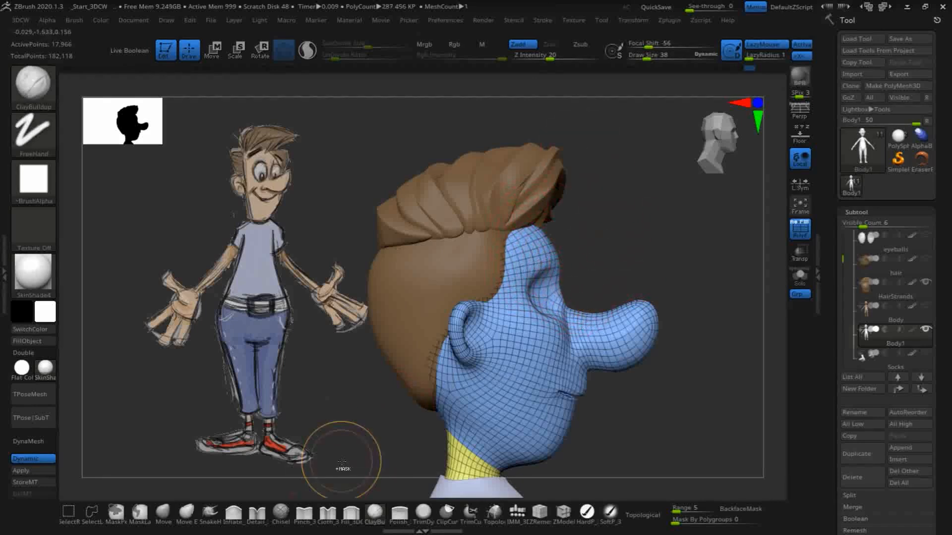
- Adjust the brow and lip profile with the Move brush, raising Draw Size to 46, and turn off the PolyFrame display
{"action": "left_click", "coordinate": [164, 513]}
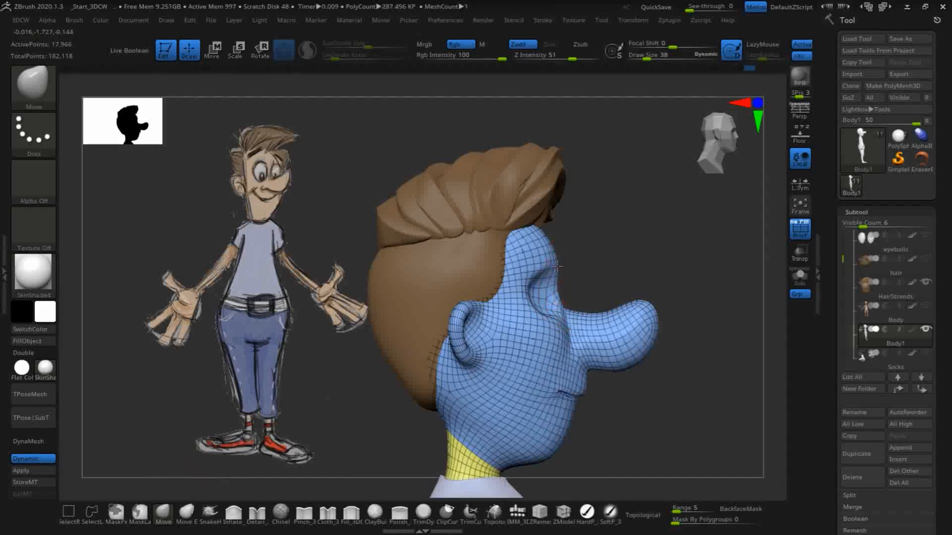
{"action": "left_click_drag", "start_coordinate": [621, 263], "coordinate": [625, 260]}
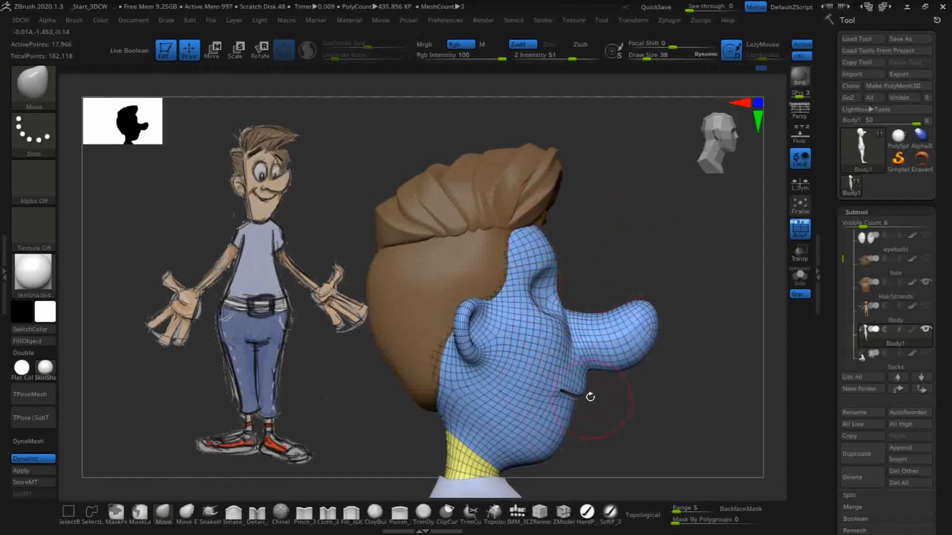
{"action": "key", "text": "bracketright"}
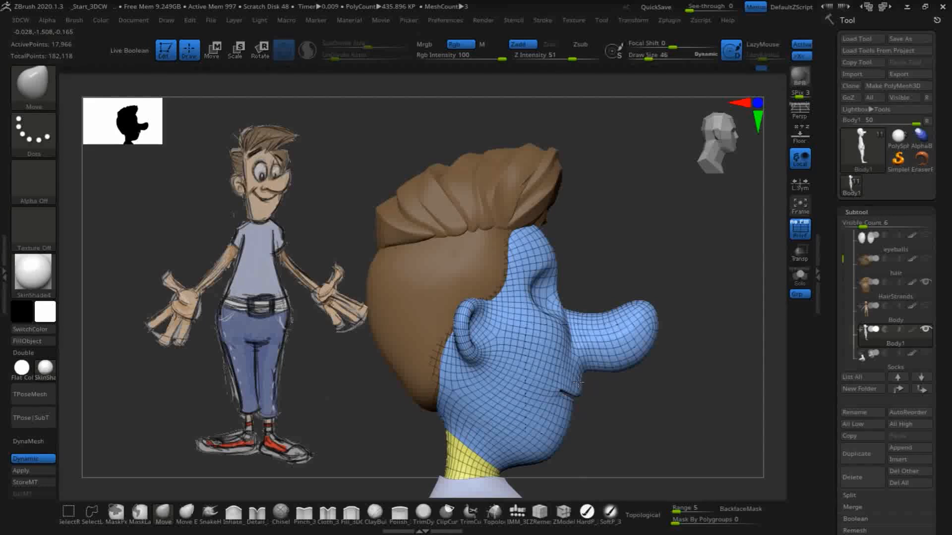
{"action": "mouse_move", "coordinate": [649, 444]}
{"action": "left_mouse_down"}
{"action": "mouse_move", "coordinate": [640, 444]}
{"action": "mouse_move", "coordinate": [733, 383]}
{"action": "mouse_move", "coordinate": [644, 359]}
{"action": "left_mouse_up"}
{"action": "left_click", "coordinate": [798, 227]}
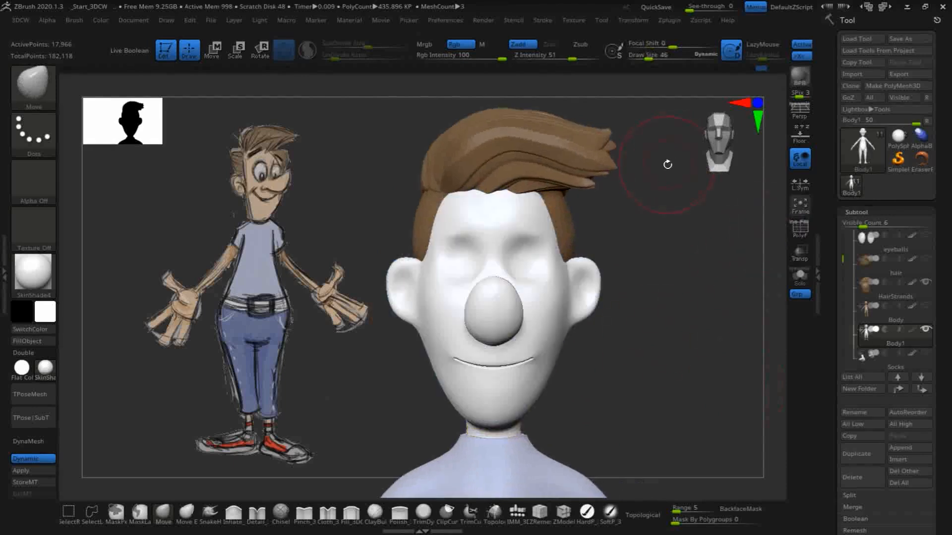
{"action": "left_click_drag", "start_coordinate": [664, 412], "coordinate": [695, 407]}
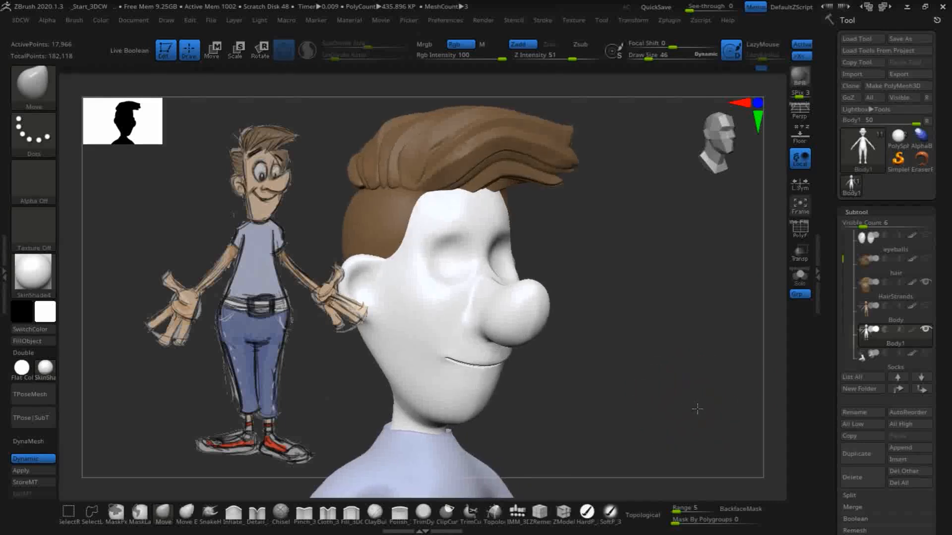
- Build nostril wings on both sides of the nose with ClayBuildup at Draw Size 10 and smooth them lightly
{"action": "left_click", "coordinate": [377, 516]}
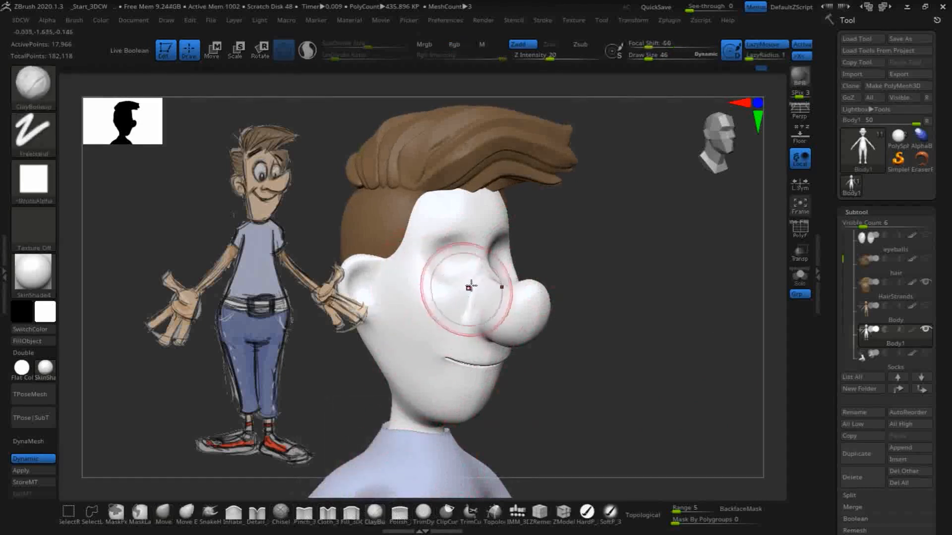
{"action": "key", "text": "bracketleft"}
{"action": "key", "text": "bracketleft"}
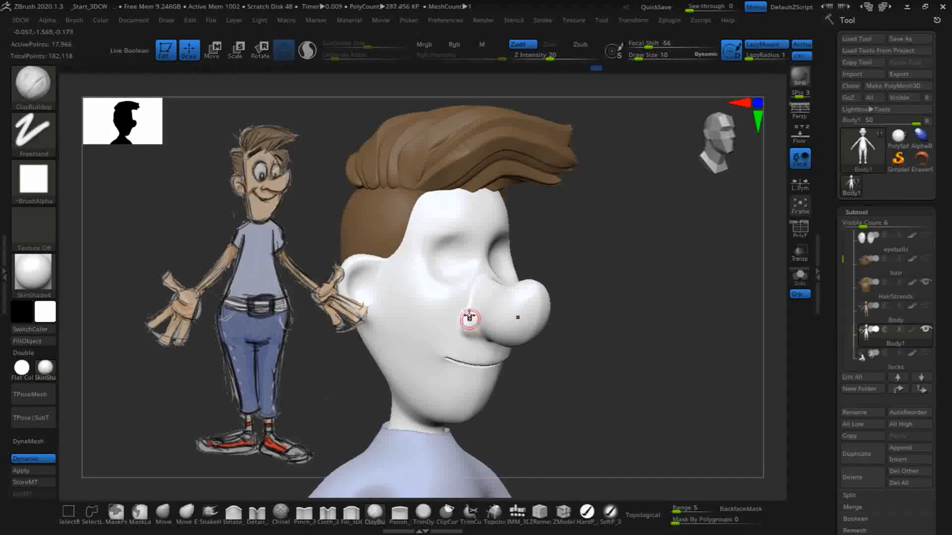
{"action": "left_click_drag", "start_coordinate": [588, 335], "coordinate": [517, 329]}
{"action": "key", "text": "shift"}
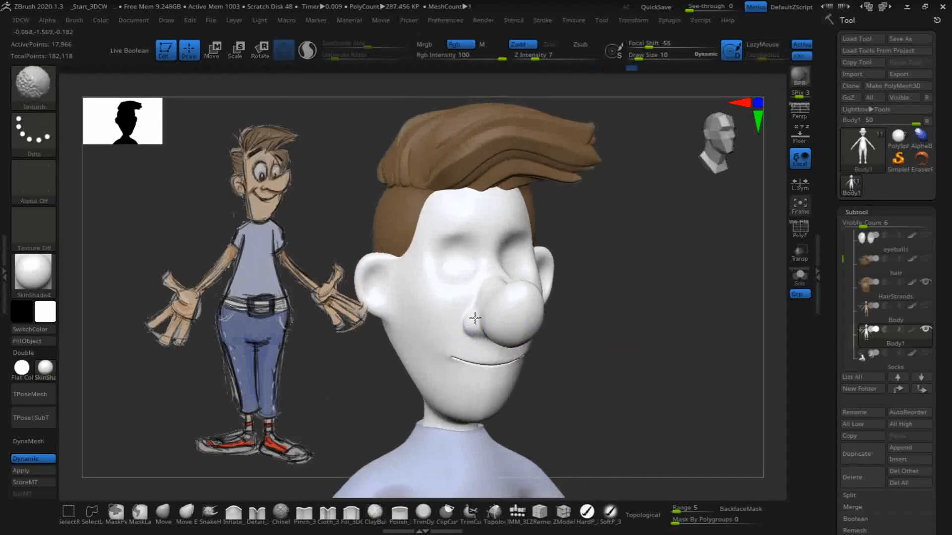
{"action": "left_click_drag", "start_coordinate": [549, 346], "coordinate": [615, 343]}
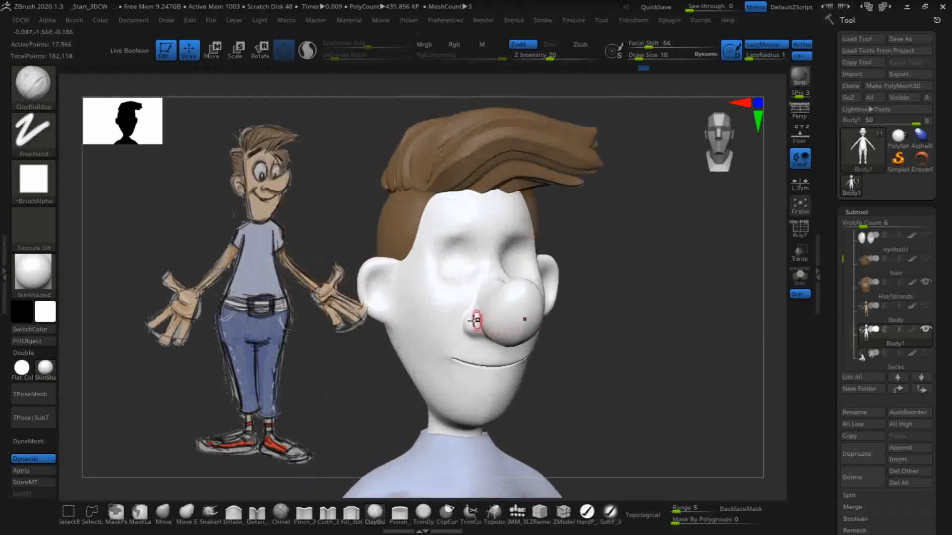
- Shape the nostrils on the underside of the nose with the ClayBuildup brush at Draw Size 10 and smooth their edges
{"action": "left_click_drag", "start_coordinate": [588, 375], "coordinate": [505, 318]}
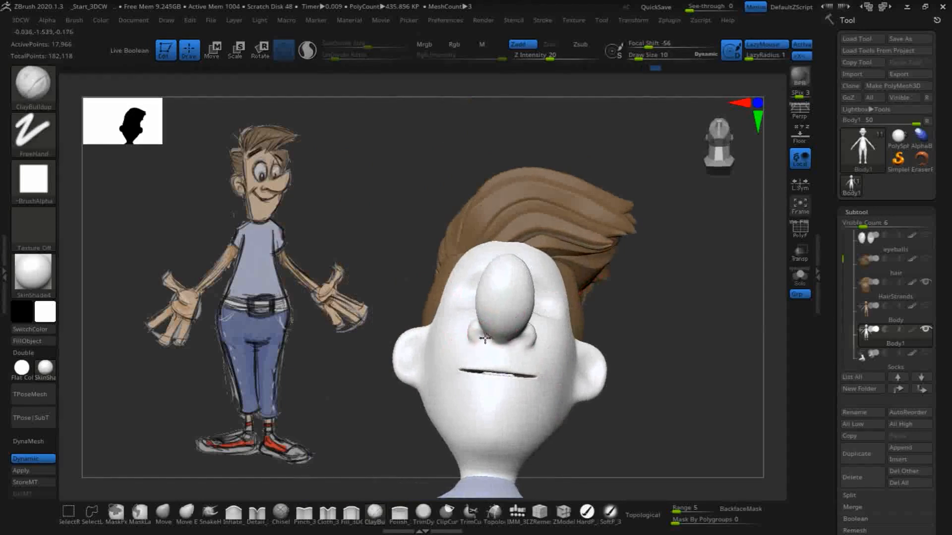
{"action": "left_click_drag", "start_coordinate": [648, 313], "coordinate": [669, 307]}
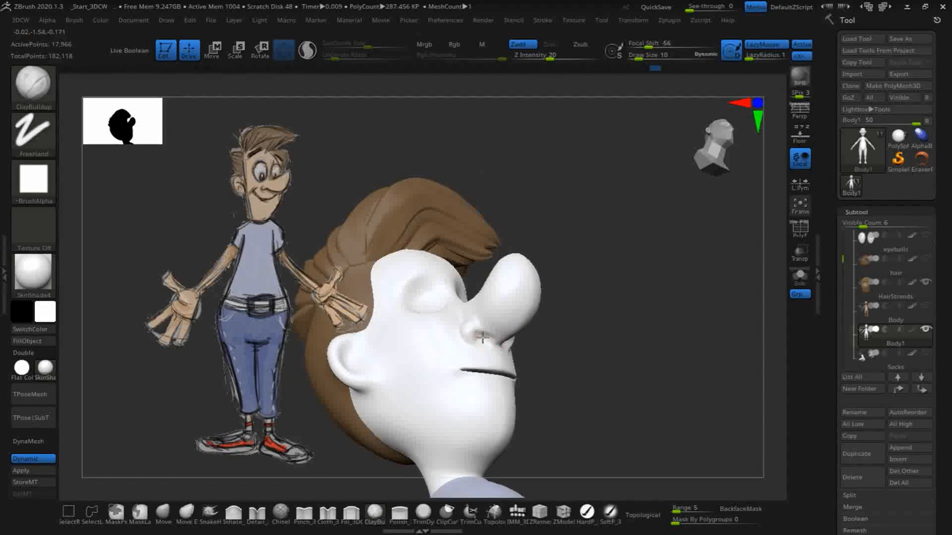
{"action": "left_click_drag", "start_coordinate": [614, 332], "coordinate": [499, 357]}
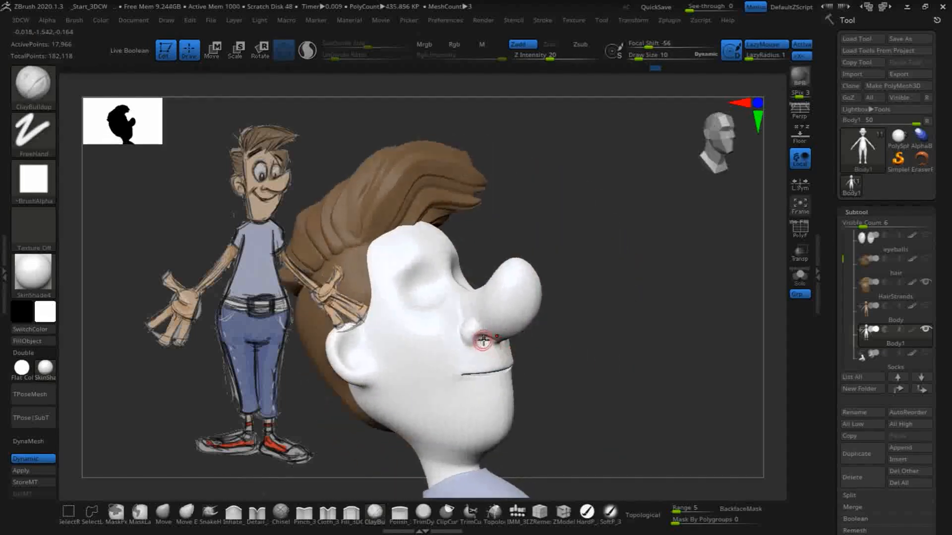
{"action": "left_click_drag", "start_coordinate": [595, 297], "coordinate": [480, 335]}
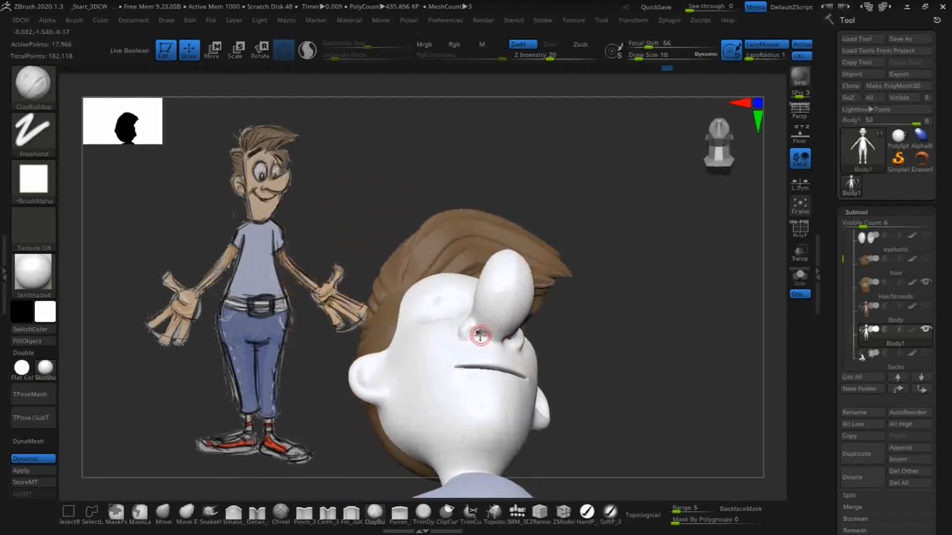
{"action": "left_click_drag", "start_coordinate": [622, 344], "coordinate": [588, 376]}
{"action": "left_click_drag", "start_coordinate": [488, 339], "coordinate": [477, 331], "text": "shift"}
{"action": "mouse_move", "coordinate": [652, 268]}
{"action": "left_mouse_down"}
{"action": "mouse_move", "coordinate": [644, 275]}
{"action": "mouse_move", "coordinate": [621, 248]}
{"action": "mouse_move", "coordinate": [624, 283]}
{"action": "left_mouse_up"}
- Refine the nostril wings and the base of the nose above the upper lip with the Move brush at Draw Size 10
{"action": "left_click", "coordinate": [165, 513]}
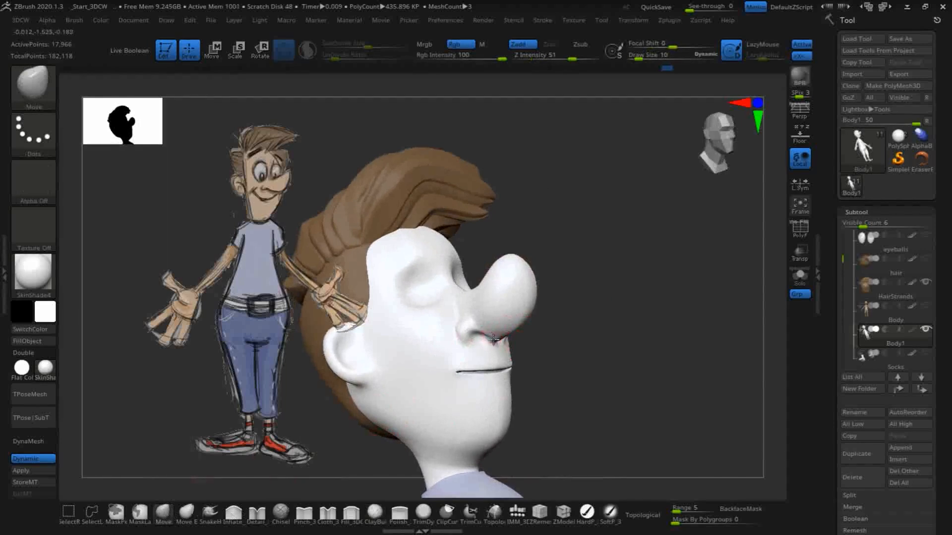
{"action": "left_click_drag", "start_coordinate": [626, 301], "coordinate": [574, 250]}
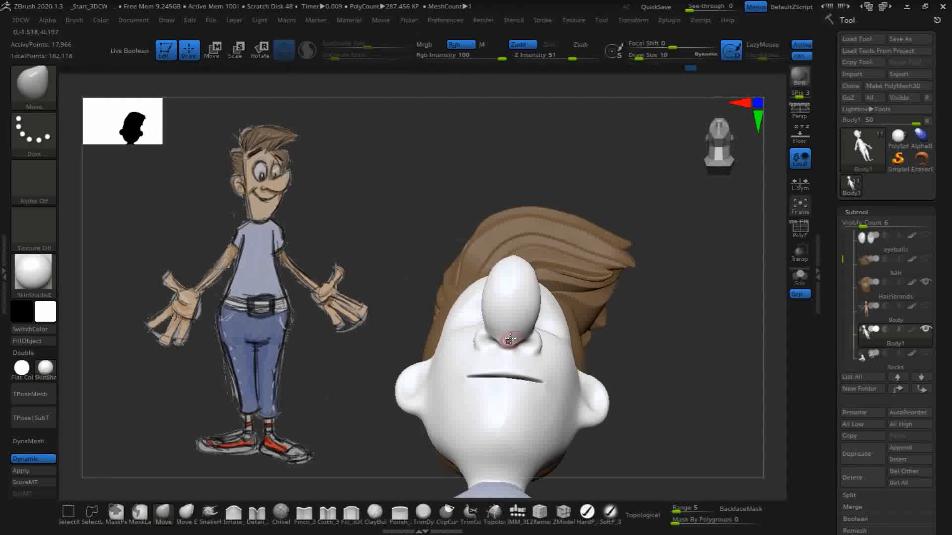
{"action": "mouse_move", "coordinate": [670, 308]}
{"action": "left_mouse_down"}
{"action": "mouse_move", "coordinate": [701, 330]}
{"action": "mouse_move", "coordinate": [692, 366]}
{"action": "mouse_move", "coordinate": [639, 365]}
{"action": "mouse_move", "coordinate": [703, 351]}
{"action": "mouse_move", "coordinate": [697, 329]}
{"action": "left_mouse_up"}
{"action": "mouse_move", "coordinate": [601, 340]}
{"action": "left_mouse_down"}
{"action": "mouse_move", "coordinate": [657, 367]}
{"action": "mouse_move", "coordinate": [655, 375]}
{"action": "left_mouse_up"}
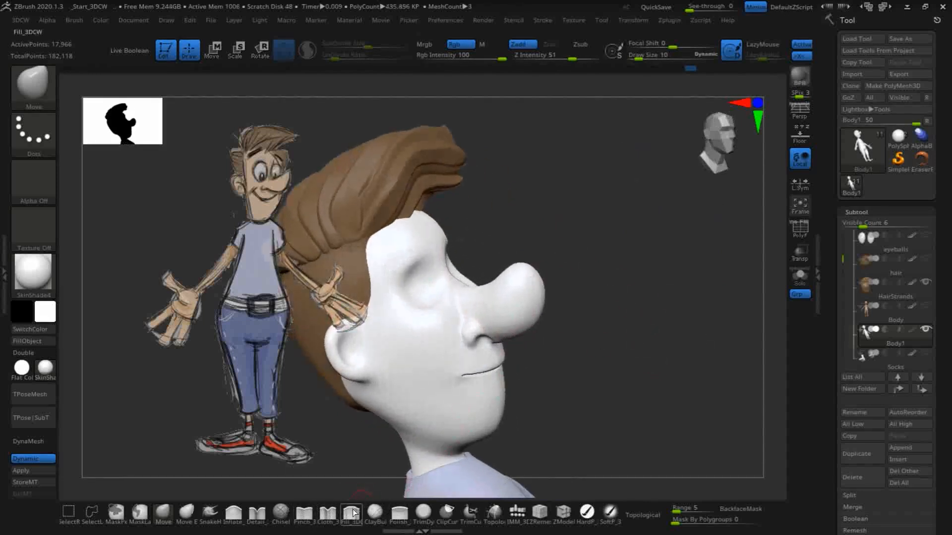
- Carve the crease around the nostril wings and beneath the nose with the Detail_3DCW brush at Draw Size 10
{"action": "left_click", "coordinate": [256, 514]}
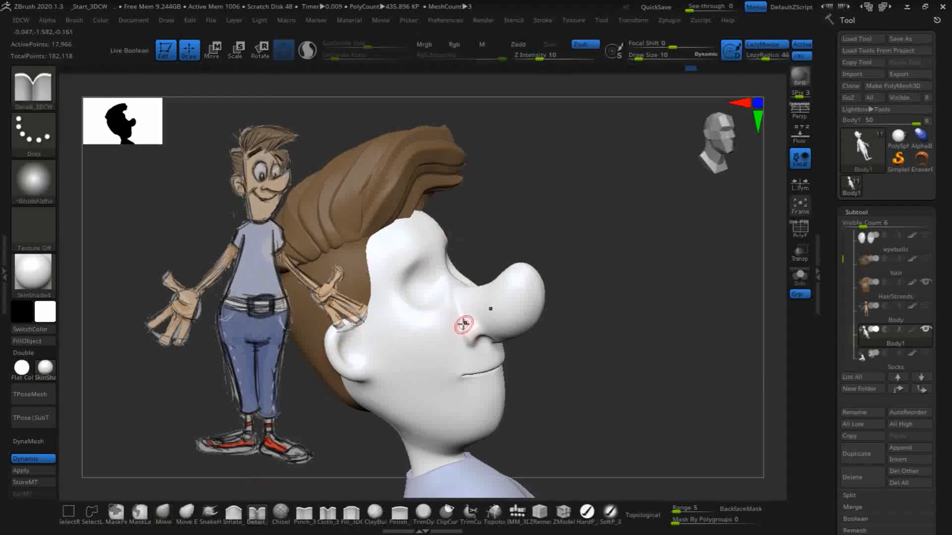
{"action": "left_click_drag", "start_coordinate": [461, 322], "coordinate": [459, 326]}
{"action": "left_click_drag", "start_coordinate": [501, 347], "coordinate": [505, 347]}
{"action": "left_click_drag", "start_coordinate": [641, 323], "coordinate": [606, 356]}
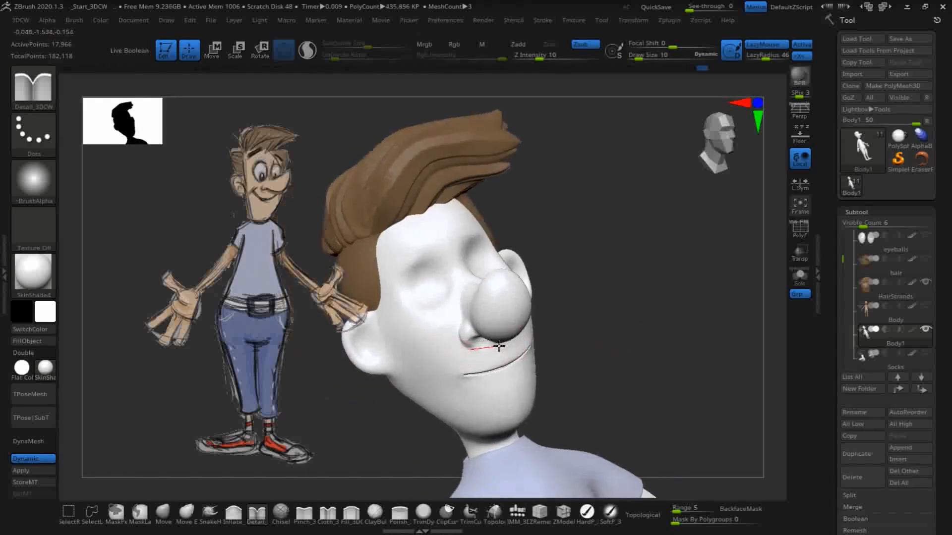
{"action": "left_click_drag", "start_coordinate": [505, 345], "coordinate": [506, 345]}
{"action": "mouse_move", "coordinate": [641, 318]}
{"action": "left_mouse_down"}
{"action": "mouse_move", "coordinate": [612, 314]}
{"action": "mouse_move", "coordinate": [667, 319]}
{"action": "mouse_move", "coordinate": [630, 314]}
{"action": "left_mouse_up"}
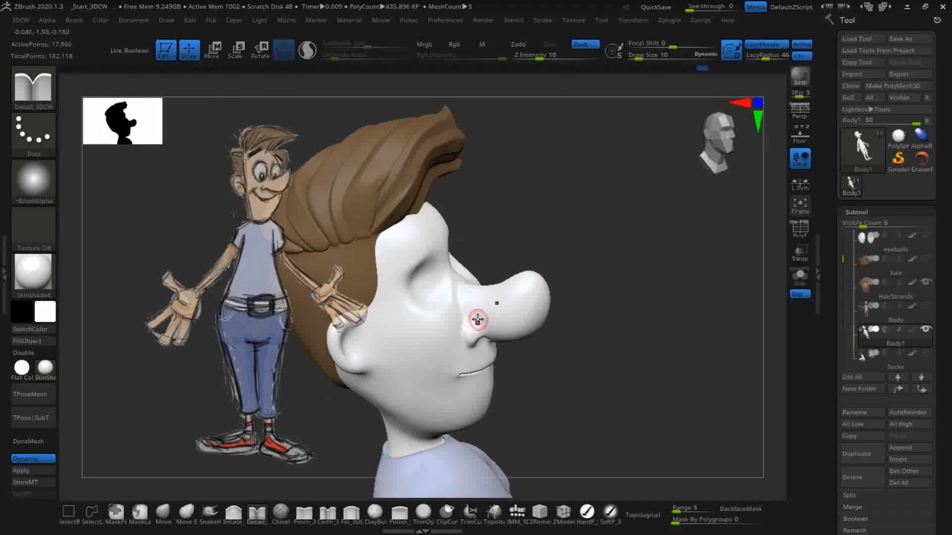
{"action": "mouse_move", "coordinate": [644, 308]}
{"action": "left_mouse_down"}
{"action": "mouse_move", "coordinate": [619, 372]}
{"action": "mouse_move", "coordinate": [626, 344]}
{"action": "mouse_move", "coordinate": [611, 208]}
{"action": "left_mouse_up"}
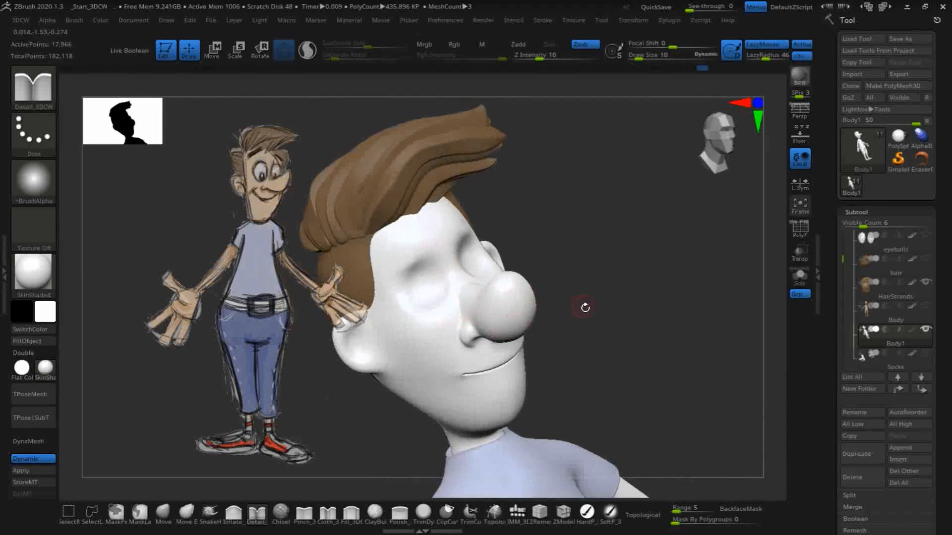
{"action": "left_click_drag", "start_coordinate": [578, 307], "coordinate": [604, 333]}
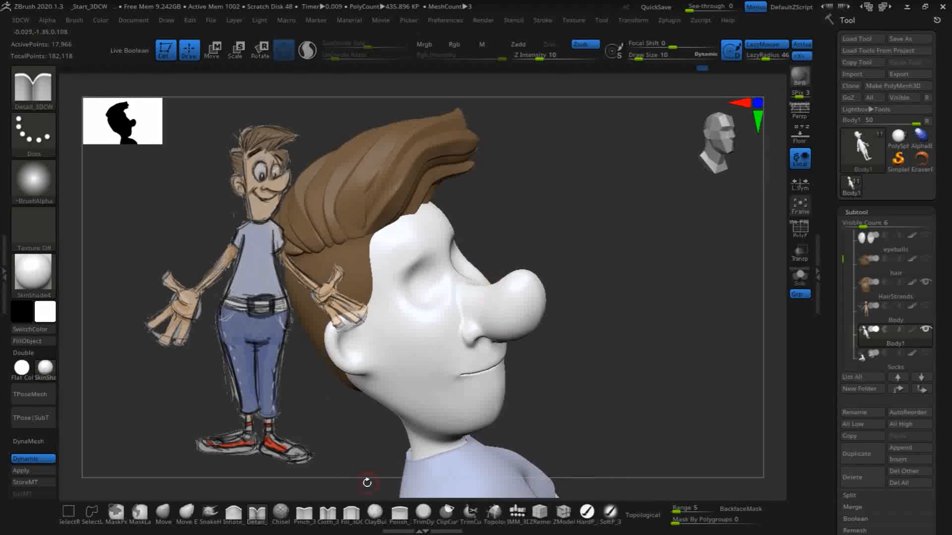
- Turn on perspective and fill out the nose bridge and inner brow with the Fill_3DCW brush at Draw Size 7, smoothing lightly
{"action": "left_click", "coordinate": [375, 513]}
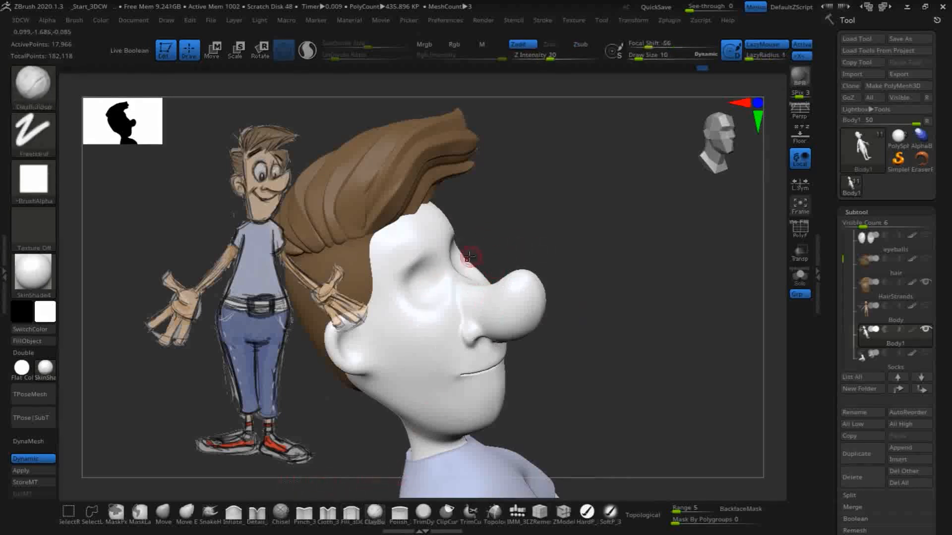
{"action": "left_click_drag", "start_coordinate": [577, 255], "coordinate": [539, 266]}
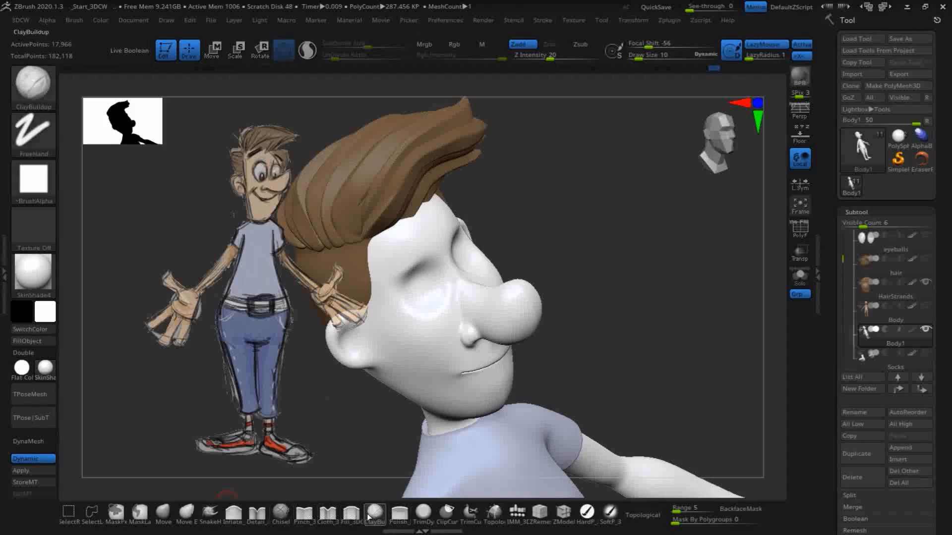
{"action": "left_click", "coordinate": [351, 513]}
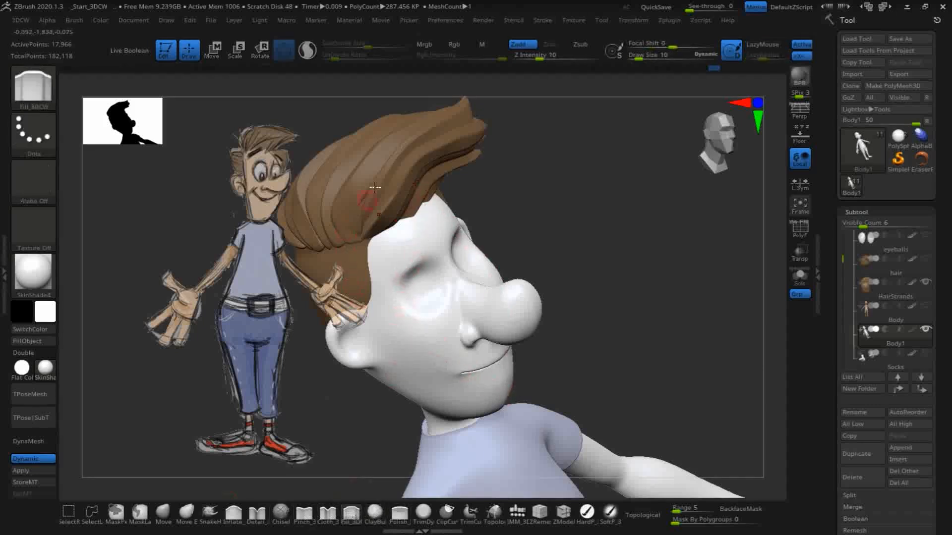
{"action": "key", "text": "p"}
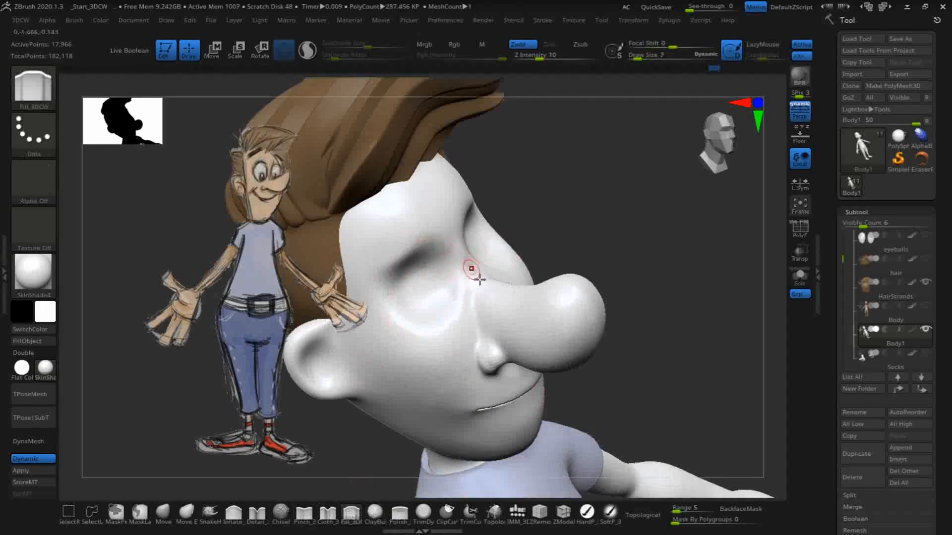
{"action": "key", "text": "shift"}
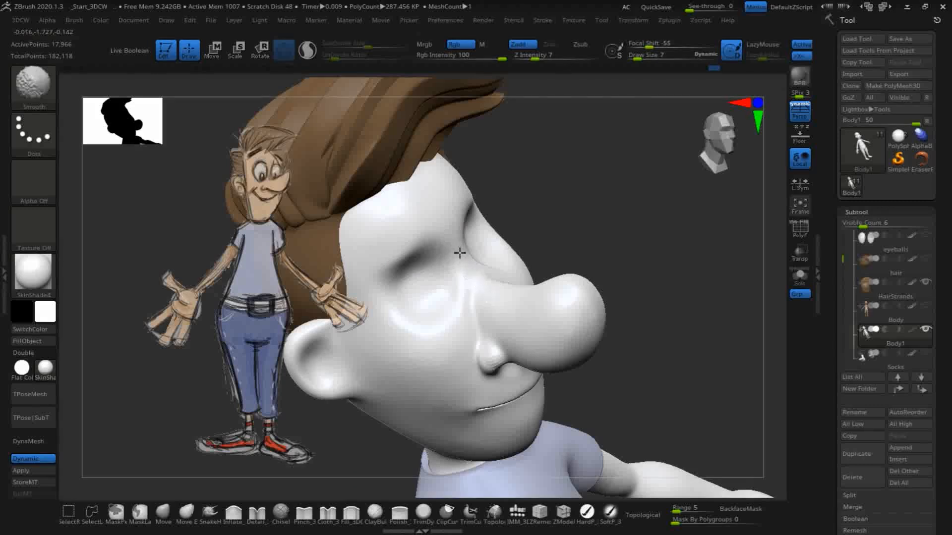
{"action": "left_click_drag", "start_coordinate": [571, 210], "coordinate": [584, 187]}
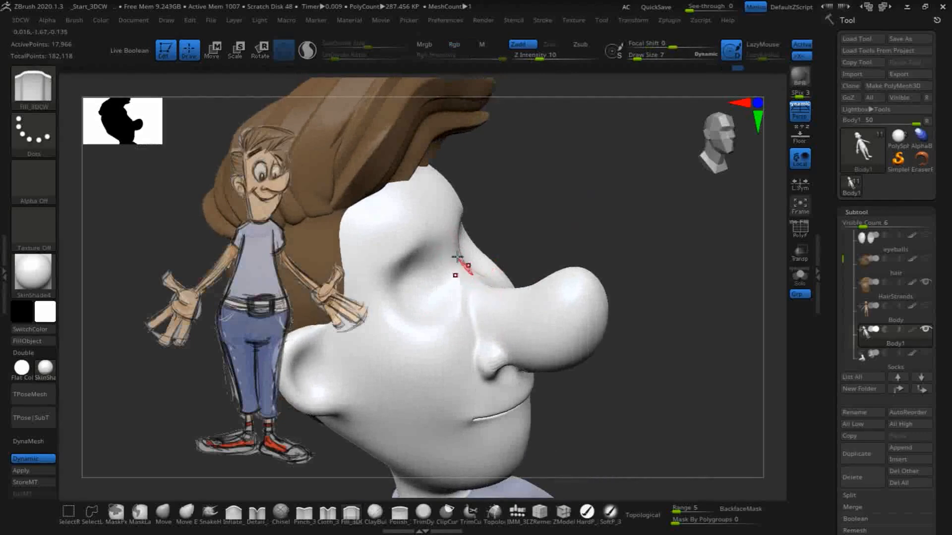
{"action": "mouse_move", "coordinate": [567, 211]}
{"action": "left_mouse_down"}
{"action": "mouse_move", "coordinate": [545, 186]}
{"action": "mouse_move", "coordinate": [533, 203]}
{"action": "left_mouse_up"}
{"action": "key", "text": "shift"}
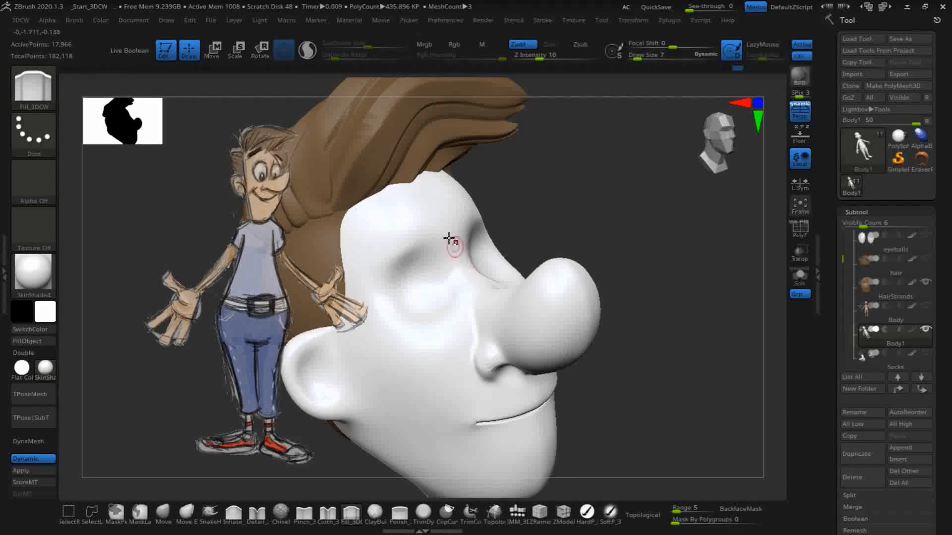
{"action": "left_click_drag", "start_coordinate": [568, 206], "coordinate": [587, 203]}
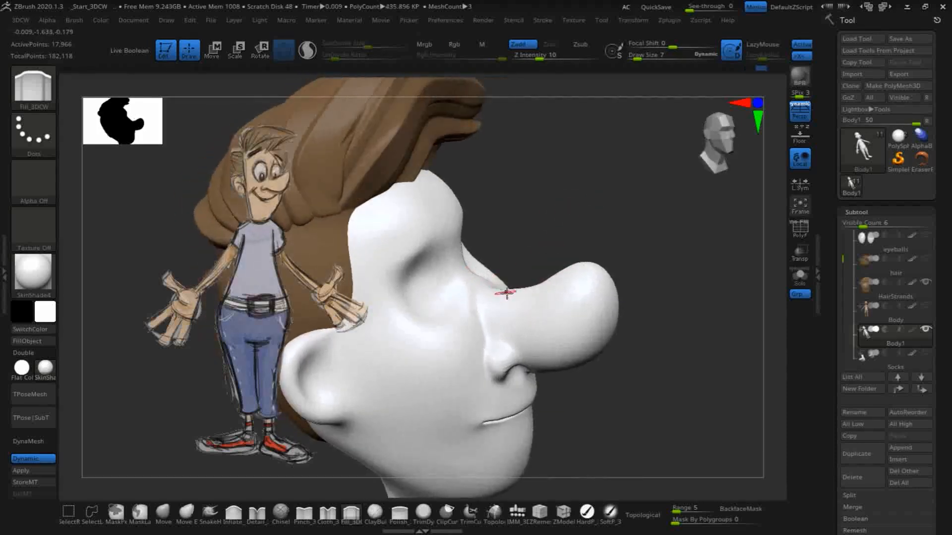
{"action": "mouse_move", "coordinate": [567, 204]}
{"action": "left_mouse_down"}
{"action": "mouse_move", "coordinate": [564, 196]}
{"action": "mouse_move", "coordinate": [535, 204]}
{"action": "mouse_move", "coordinate": [474, 259]}
{"action": "mouse_move", "coordinate": [506, 259]}
{"action": "mouse_move", "coordinate": [548, 231]}
{"action": "mouse_move", "coordinate": [531, 134]}
{"action": "left_mouse_up"}
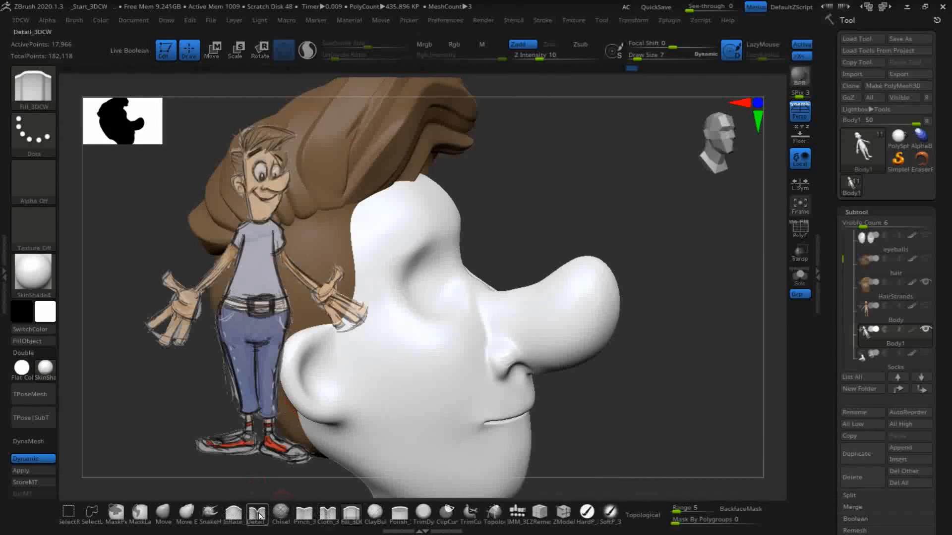
- Define the sides of the nose bridge beside the inner eye sockets with the Detail_3DCW brush at Draw Size 7
{"action": "left_click", "coordinate": [255, 514]}
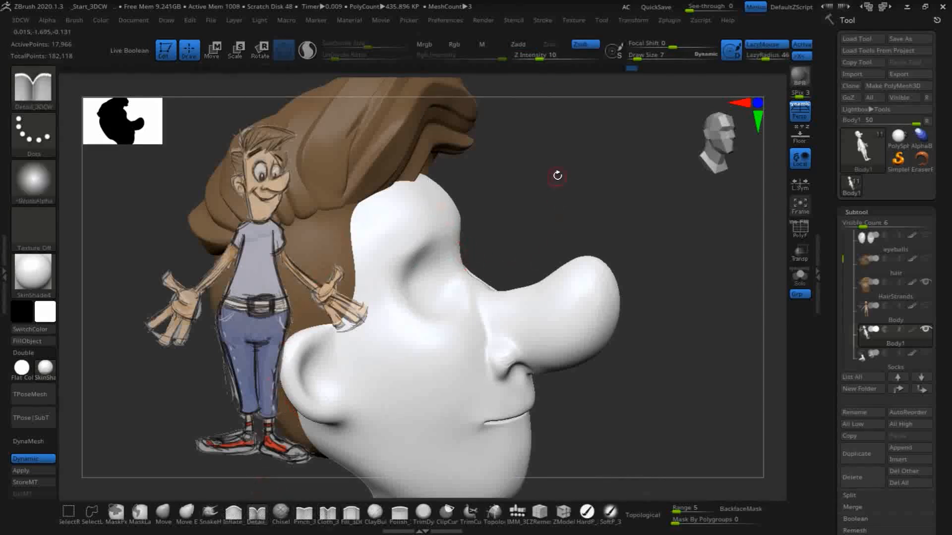
{"action": "left_click_drag", "start_coordinate": [557, 180], "coordinate": [524, 223]}
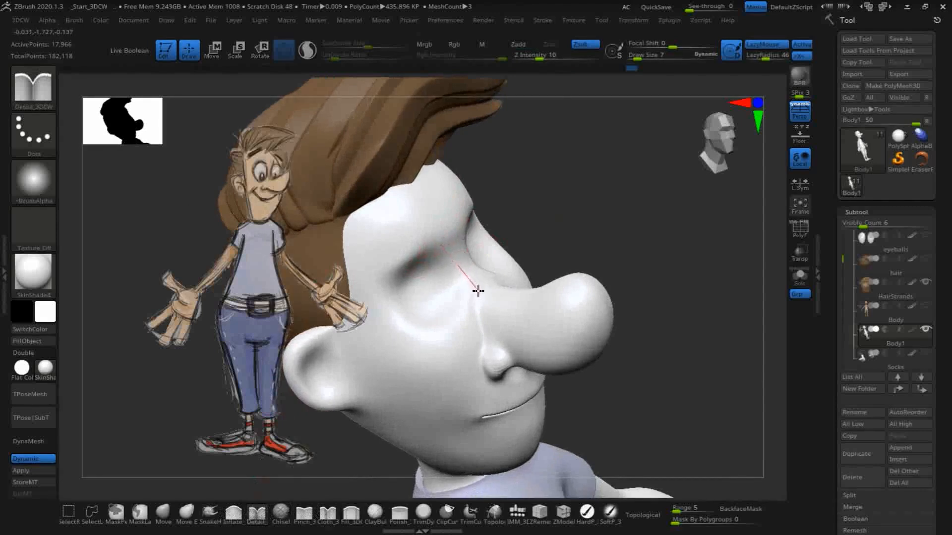
{"action": "mouse_move", "coordinate": [548, 314]}
{"action": "left_mouse_down"}
{"action": "mouse_move", "coordinate": [601, 207]}
{"action": "mouse_move", "coordinate": [562, 169]}
{"action": "mouse_move", "coordinate": [550, 178]}
{"action": "left_mouse_up"}
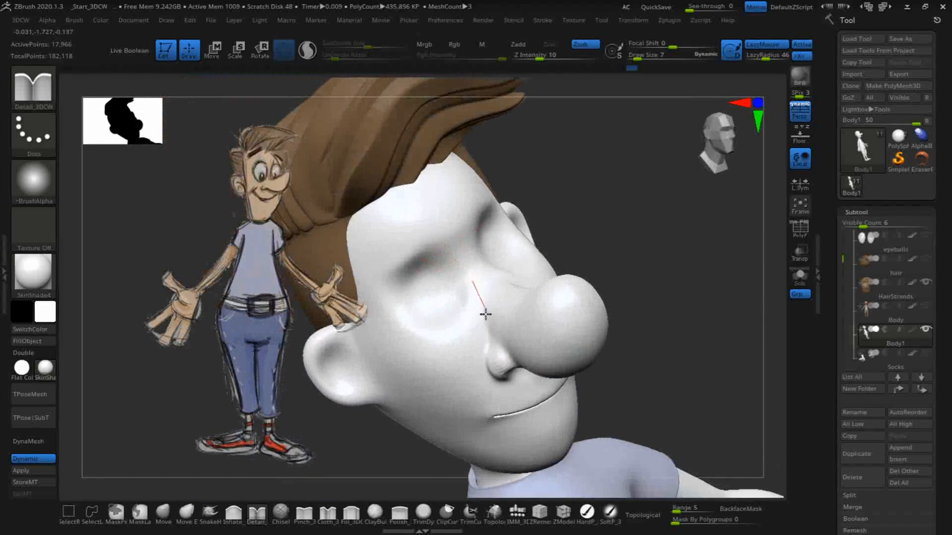
{"action": "mouse_move", "coordinate": [567, 187]}
{"action": "left_mouse_down"}
{"action": "mouse_move", "coordinate": [580, 171]}
{"action": "mouse_move", "coordinate": [560, 144]}
{"action": "mouse_move", "coordinate": [516, 199]}
{"action": "mouse_move", "coordinate": [540, 232]}
{"action": "mouse_move", "coordinate": [586, 172]}
{"action": "mouse_move", "coordinate": [471, 243]}
{"action": "left_mouse_up"}
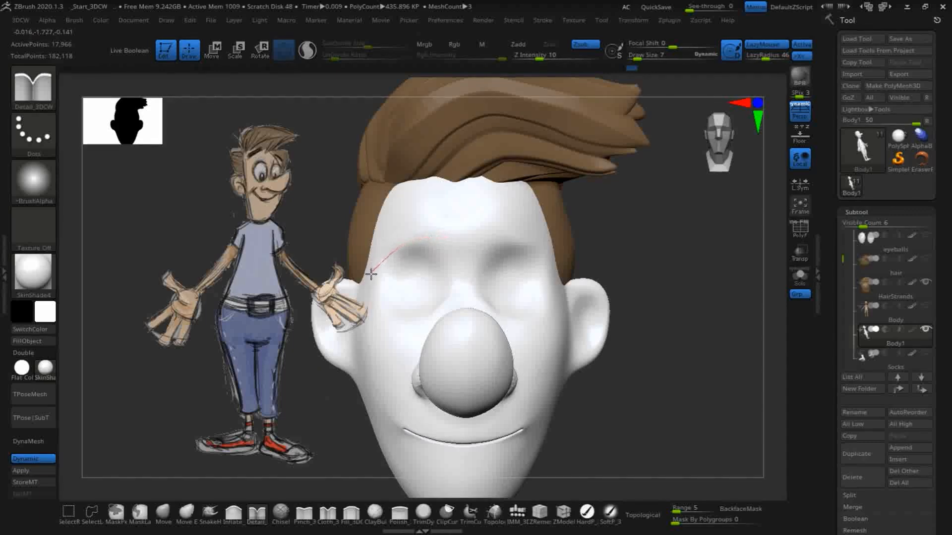
- Carve the upper edge of the eye sockets under the brow with the Detail_3DCW brush and soften it with Smooth
{"action": "left_click_drag", "start_coordinate": [659, 248], "coordinate": [590, 226]}
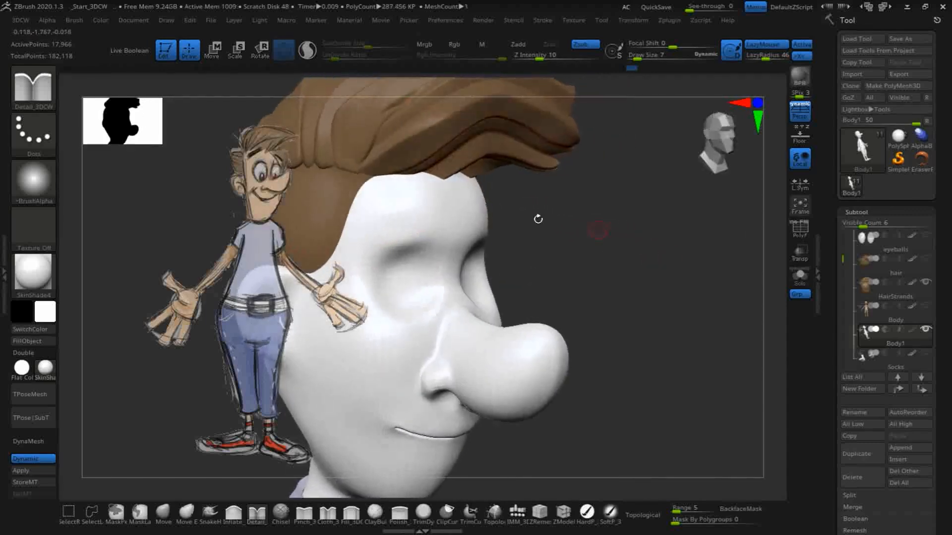
{"action": "left_click_drag", "start_coordinate": [426, 240], "coordinate": [430, 234]}
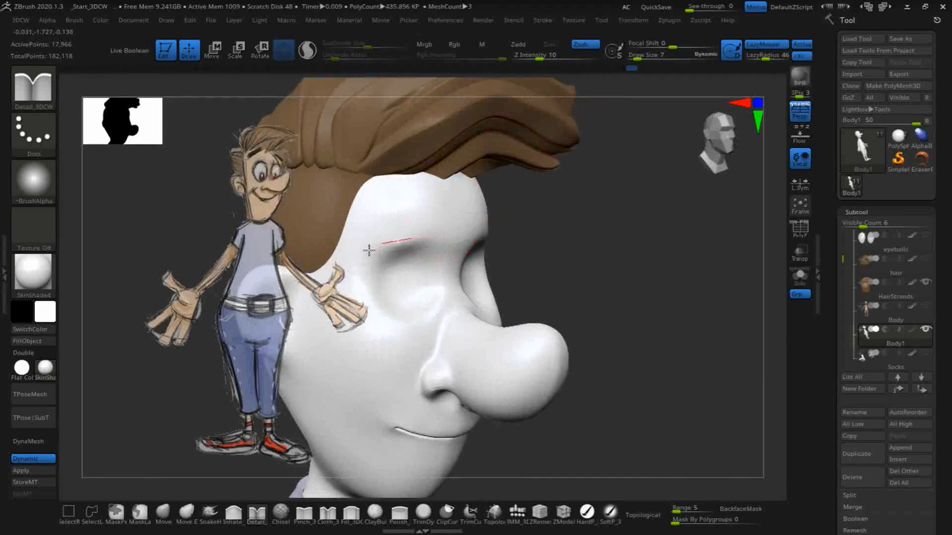
{"action": "mouse_move", "coordinate": [565, 248]}
{"action": "left_mouse_down"}
{"action": "mouse_move", "coordinate": [637, 245]}
{"action": "mouse_move", "coordinate": [618, 291]}
{"action": "mouse_move", "coordinate": [558, 236]}
{"action": "left_mouse_up"}
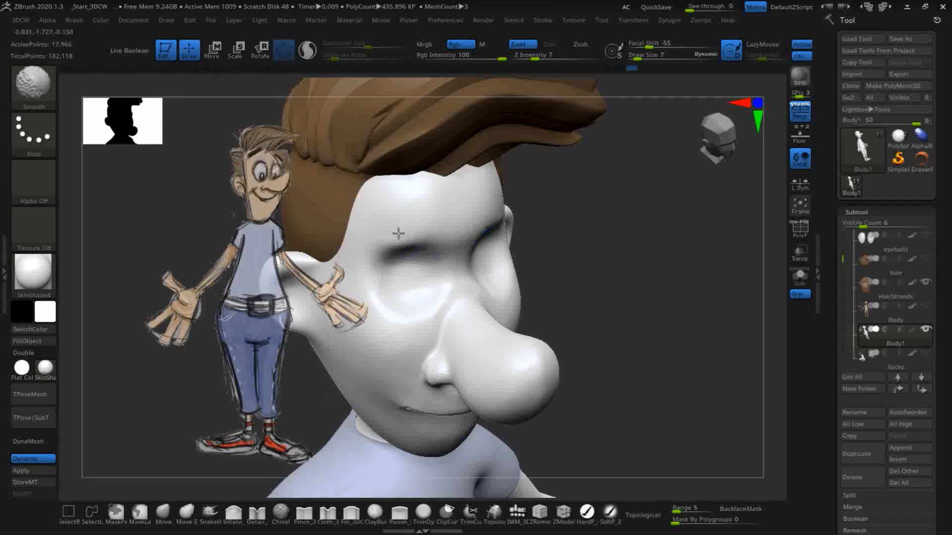
{"action": "mouse_move", "coordinate": [682, 263]}
{"action": "left_mouse_down"}
{"action": "mouse_move", "coordinate": [689, 256]}
{"action": "mouse_move", "coordinate": [663, 201]}
{"action": "mouse_move", "coordinate": [647, 198]}
{"action": "mouse_move", "coordinate": [694, 233]}
{"action": "mouse_move", "coordinate": [698, 318]}
{"action": "mouse_move", "coordinate": [735, 334]}
{"action": "mouse_move", "coordinate": [694, 325]}
{"action": "mouse_move", "coordinate": [690, 355]}
{"action": "mouse_move", "coordinate": [669, 285]}
{"action": "mouse_move", "coordinate": [684, 325]}
{"action": "mouse_move", "coordinate": [671, 229]}
{"action": "left_mouse_up"}
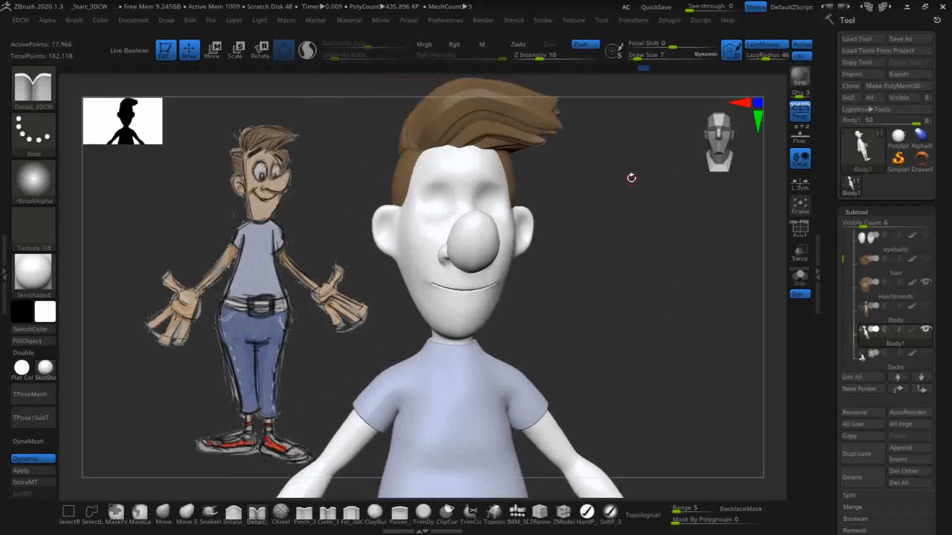
{"action": "left_click_drag", "start_coordinate": [677, 310], "coordinate": [641, 228]}
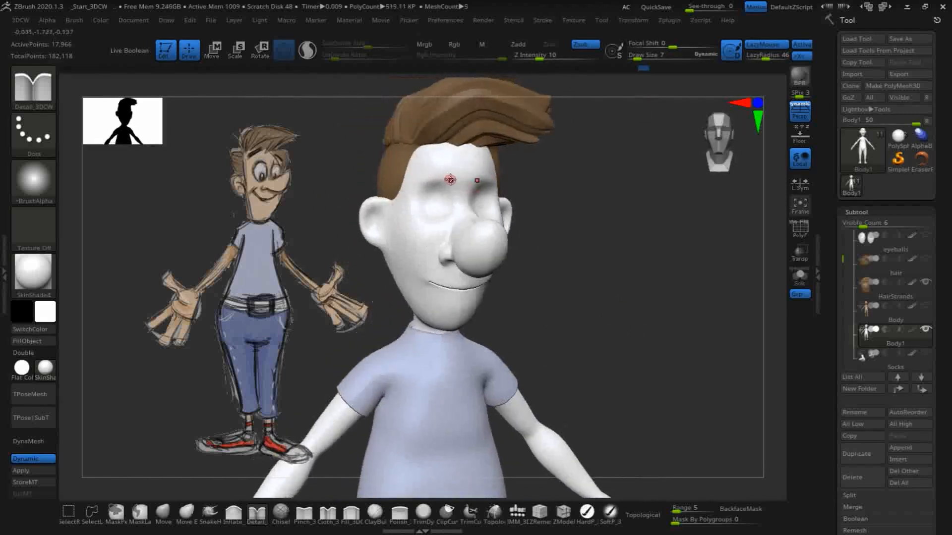
{"action": "left_click_drag", "start_coordinate": [627, 307], "coordinate": [661, 372], "text": "alt"}
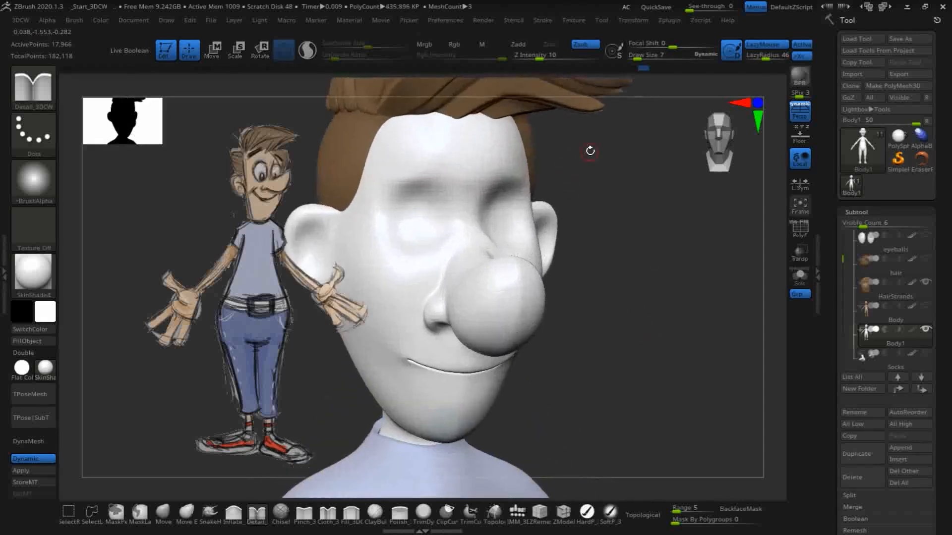
- Turn off dynamic subdivision on Body1 and subdivide its mesh up to SDiv 4
{"action": "key", "text": "ctrl"}
{"action": "left_click", "coordinate": [25, 459]}
{"action": "key", "text": "ctrl+d"}
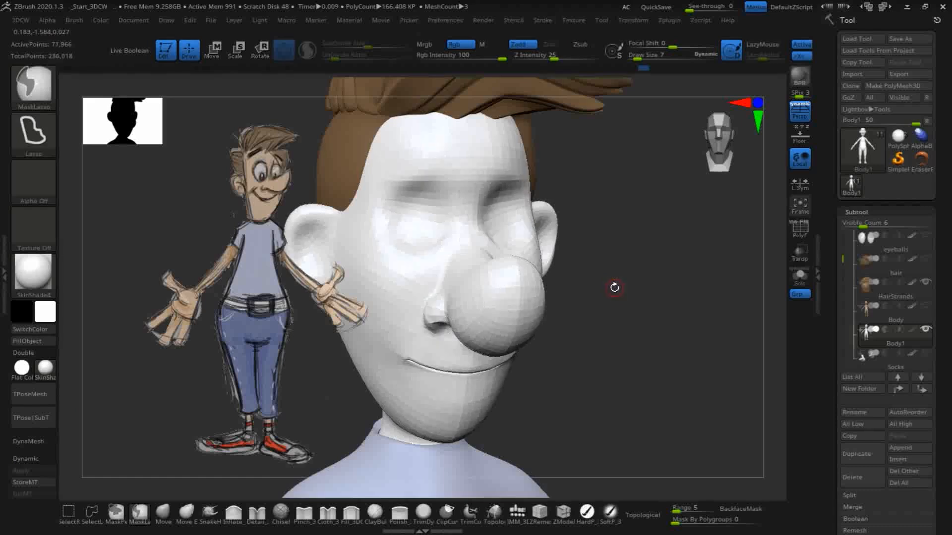
{"action": "key", "text": "ctrl"}
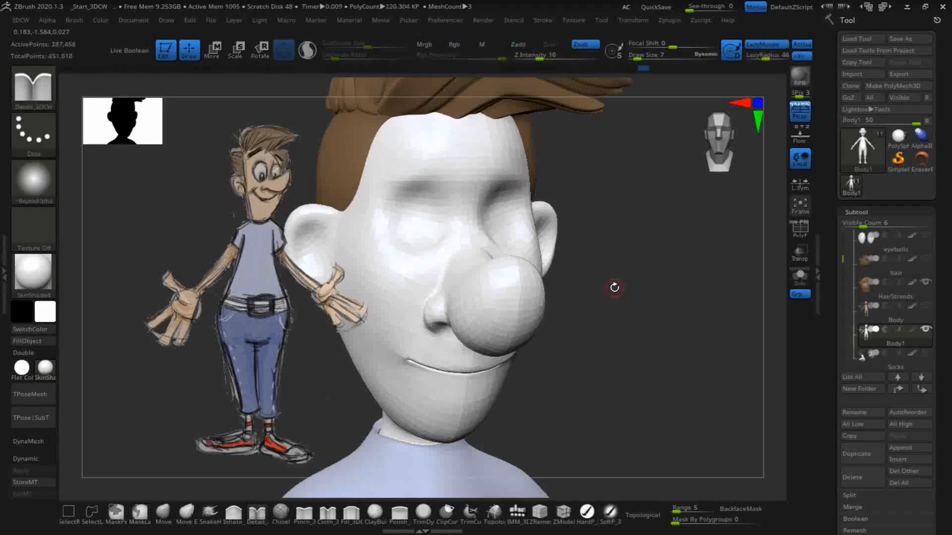
{"action": "left_click", "coordinate": [857, 212]}
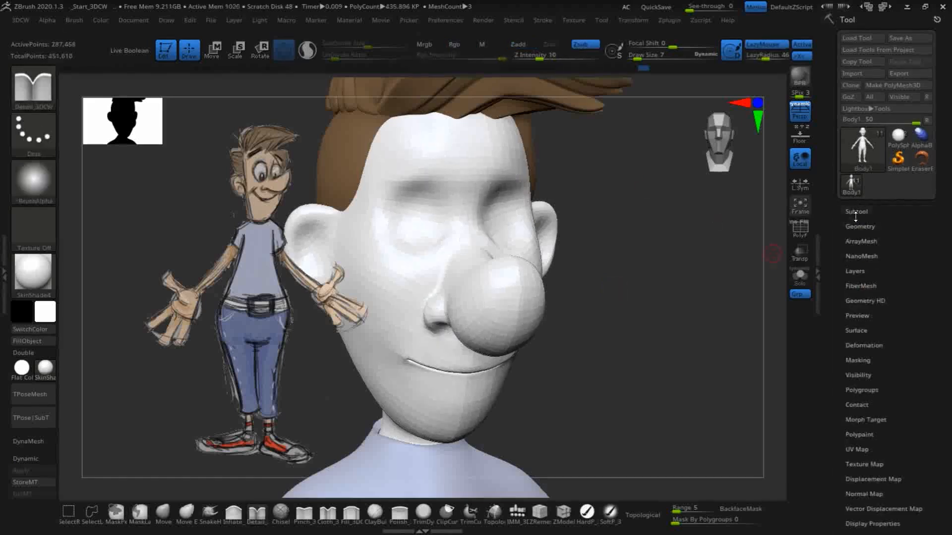
{"action": "left_click", "coordinate": [858, 225]}
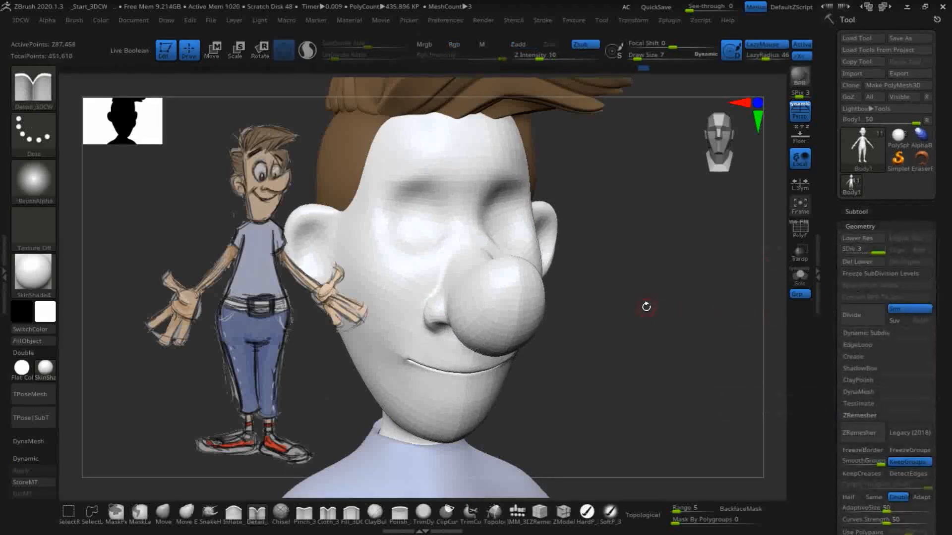
{"action": "left_click_drag", "start_coordinate": [675, 309], "coordinate": [671, 278], "text": "alt"}
{"action": "left_click_drag", "start_coordinate": [677, 321], "coordinate": [691, 281]}
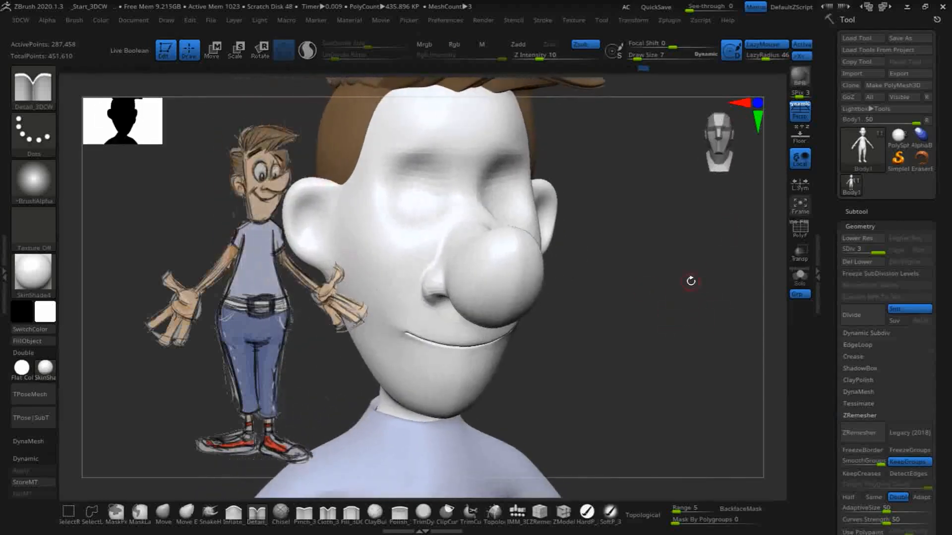
{"action": "key", "text": "ctrl+d"}
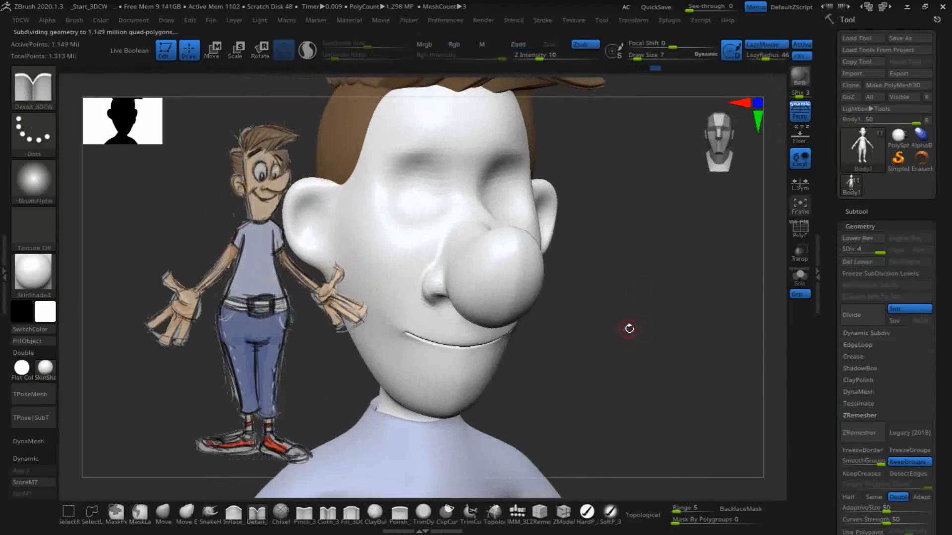
- Build up the brow ridge above the eye sockets with the ClayBuildup brush at Draw Size 14 and smooth it
{"action": "left_click_drag", "start_coordinate": [642, 321], "coordinate": [643, 303]}
{"action": "mouse_move", "coordinate": [659, 260]}
{"action": "left_mouse_down"}
{"action": "mouse_move", "coordinate": [676, 297]}
{"action": "mouse_move", "coordinate": [686, 295]}
{"action": "left_mouse_up"}
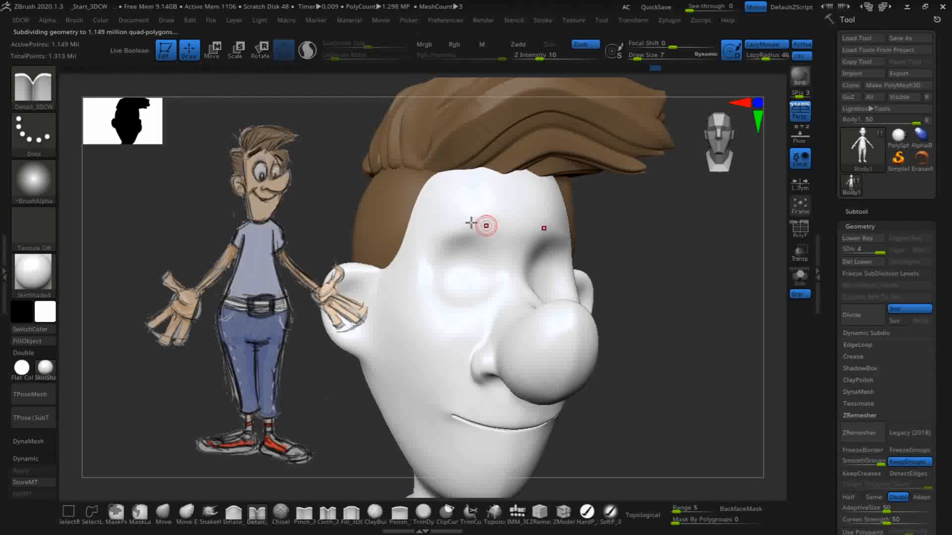
{"action": "left_click", "coordinate": [375, 512]}
{"action": "key", "text": "bracketright"}
{"action": "mouse_move", "coordinate": [489, 232]}
{"action": "left_mouse_down"}
{"action": "mouse_move", "coordinate": [456, 227]}
{"action": "mouse_move", "coordinate": [498, 241]}
{"action": "mouse_move", "coordinate": [446, 229]}
{"action": "mouse_move", "coordinate": [425, 252]}
{"action": "mouse_move", "coordinate": [493, 232]}
{"action": "left_mouse_up"}
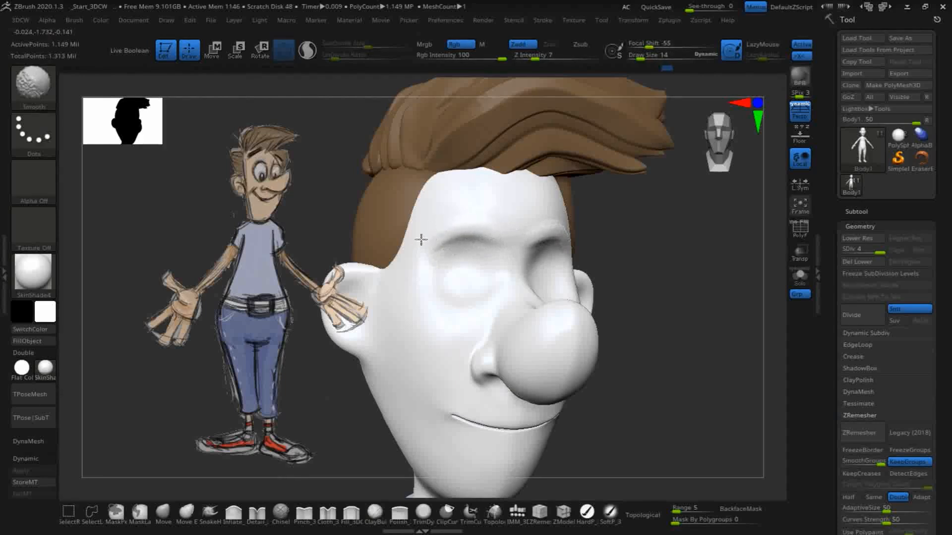
- Shape the inner eye sockets and the sides of the nose bridge with ClayBuildup at Draw Size 14
{"action": "left_click_drag", "start_coordinate": [502, 287], "coordinate": [507, 246]}
{"action": "left_click_drag", "start_coordinate": [510, 310], "coordinate": [516, 252]}
{"action": "left_click_drag", "start_coordinate": [653, 265], "coordinate": [742, 279]}
{"action": "left_click_drag", "start_coordinate": [522, 293], "coordinate": [516, 246], "text": "shift"}
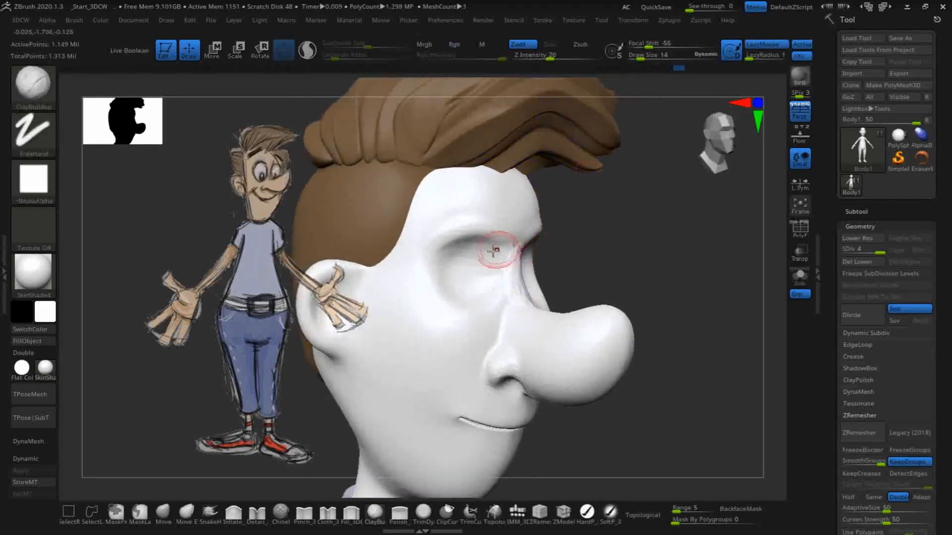
- Raise the Smooth brush's Z Intensity to 21 and smooth the inner eye socket down along the side of the nose
{"action": "key", "text": "shift"}
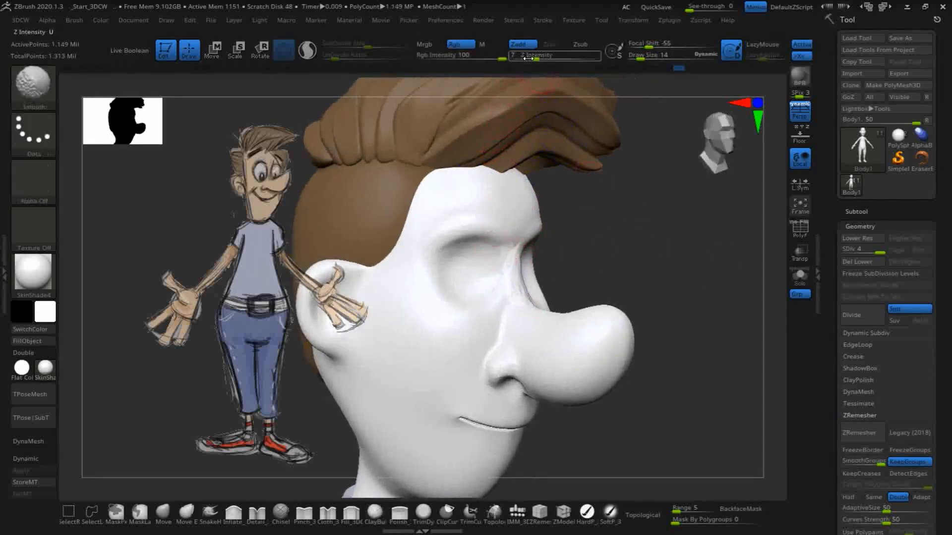
{"action": "left_click_drag", "start_coordinate": [499, 261], "coordinate": [507, 275], "text": "shift"}
{"action": "left_click", "coordinate": [547, 59], "text": "shift"}
{"action": "left_click_drag", "start_coordinate": [547, 59], "coordinate": [551, 59], "text": "shift"}
{"action": "left_click_drag", "start_coordinate": [502, 262], "coordinate": [518, 301], "text": "shift"}
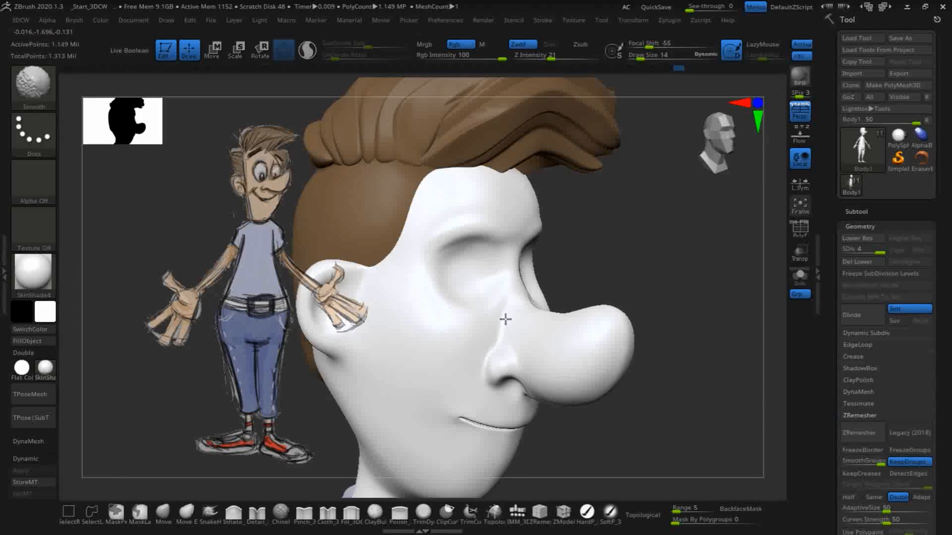
- Smooth the side of the nose bridge, then build up the brow edge above the eye sockets with ClayBuildup and smooth it
{"action": "left_click_drag", "start_coordinate": [516, 268], "coordinate": [526, 303], "text": "shift"}
{"action": "mouse_move", "coordinate": [662, 242]}
{"action": "left_mouse_down"}
{"action": "mouse_move", "coordinate": [742, 217]}
{"action": "mouse_move", "coordinate": [476, 221]}
{"action": "mouse_move", "coordinate": [359, 233]}
{"action": "mouse_move", "coordinate": [378, 250]}
{"action": "mouse_move", "coordinate": [441, 227]}
{"action": "mouse_move", "coordinate": [506, 233]}
{"action": "left_mouse_up"}
{"action": "mouse_move", "coordinate": [435, 235]}
{"action": "left_mouse_down"}
{"action": "mouse_move", "coordinate": [500, 231]}
{"action": "mouse_move", "coordinate": [479, 230]}
{"action": "mouse_move", "coordinate": [513, 244]}
{"action": "left_mouse_up"}
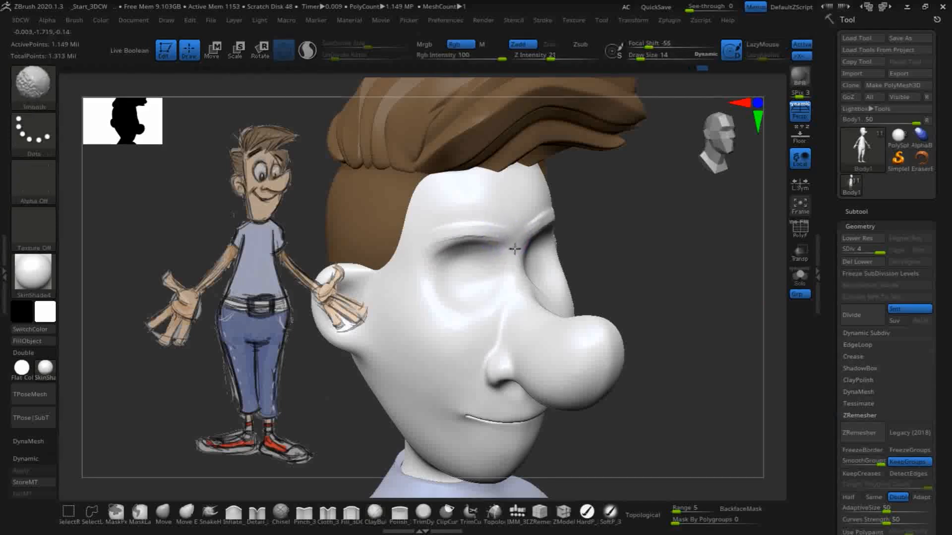
{"action": "left_click_drag", "start_coordinate": [684, 218], "coordinate": [590, 217]}
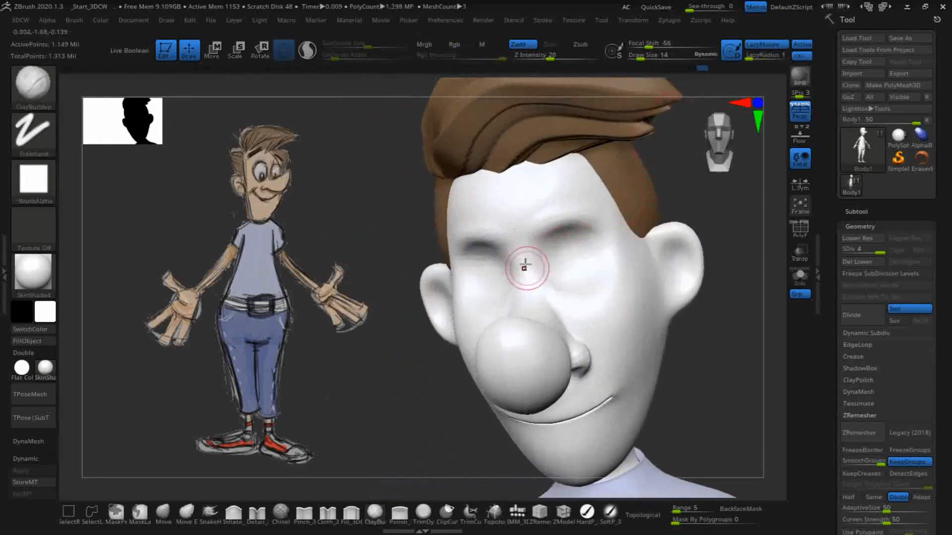
{"action": "key", "text": "shift"}
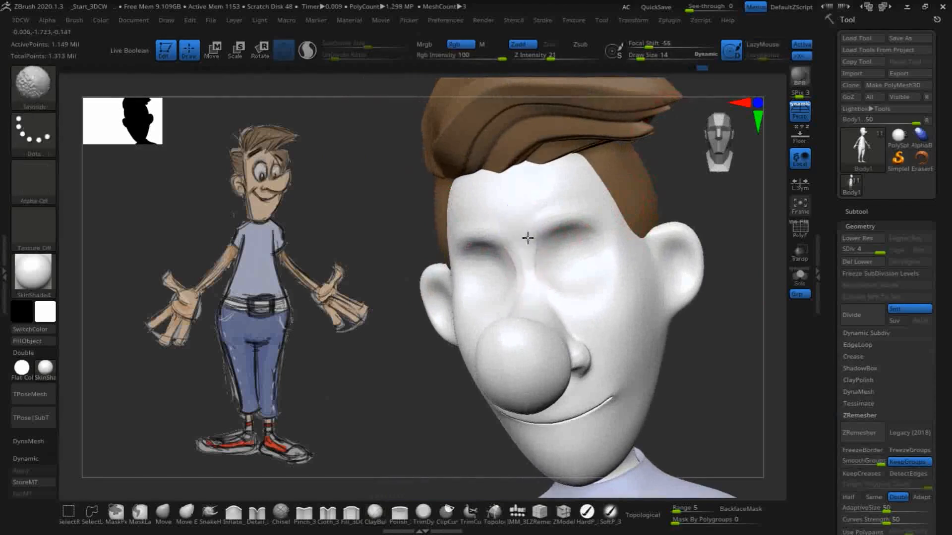
- Shape the inner eye sockets beside the nose bridge with ClayBuildup at Draw Size 14 and smooth the strokes
{"action": "left_click_drag", "start_coordinate": [699, 223], "coordinate": [769, 183]}
{"action": "left_click_drag", "start_coordinate": [611, 174], "coordinate": [677, 184]}
{"action": "left_click_drag", "start_coordinate": [563, 251], "coordinate": [595, 248]}
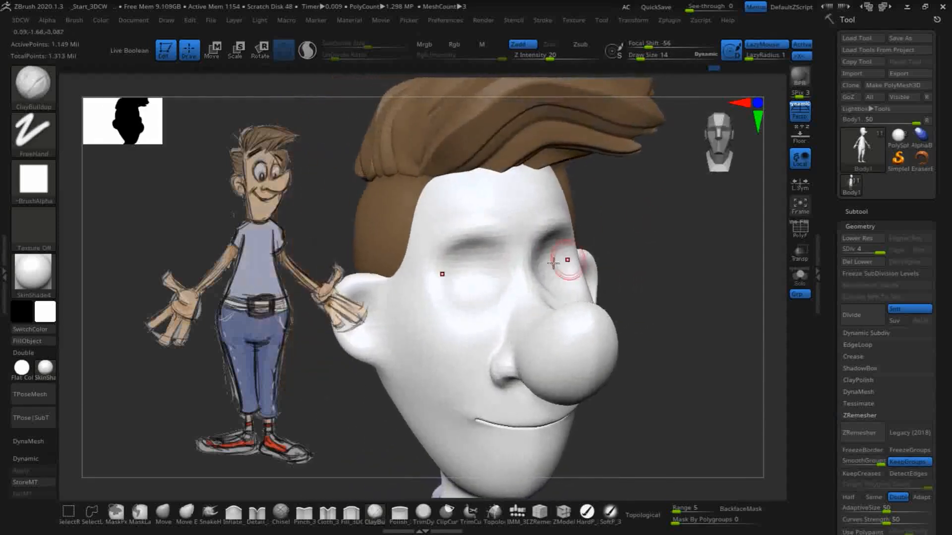
{"action": "left_click_drag", "start_coordinate": [677, 209], "coordinate": [516, 227]}
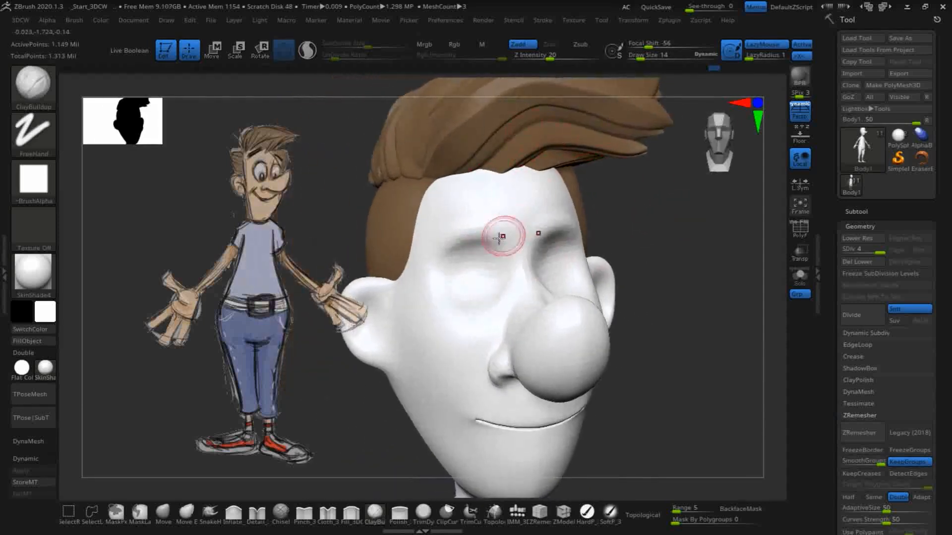
{"action": "left_click_drag", "start_coordinate": [621, 215], "coordinate": [698, 213]}
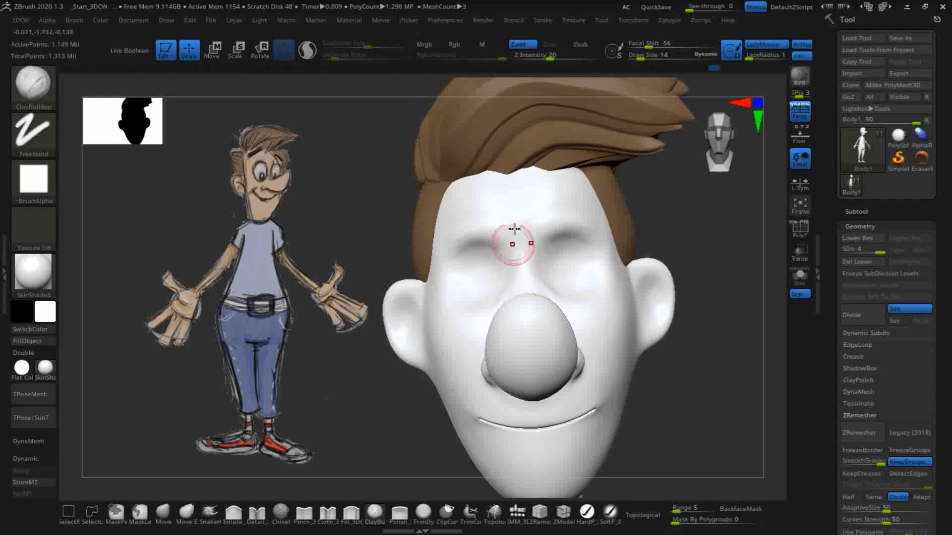
{"action": "left_click_drag", "start_coordinate": [688, 213], "coordinate": [697, 217]}
{"action": "mouse_move", "coordinate": [504, 278]}
{"action": "left_mouse_down"}
{"action": "mouse_move", "coordinate": [496, 302]}
{"action": "mouse_move", "coordinate": [476, 267]}
{"action": "mouse_move", "coordinate": [482, 305]}
{"action": "left_mouse_up"}
{"action": "mouse_move", "coordinate": [497, 271]}
{"action": "left_mouse_down"}
{"action": "mouse_move", "coordinate": [490, 276]}
{"action": "mouse_move", "coordinate": [488, 258]}
{"action": "mouse_move", "coordinate": [500, 260]}
{"action": "mouse_move", "coordinate": [505, 297]}
{"action": "left_mouse_up"}
{"action": "left_click_drag", "start_coordinate": [499, 261], "coordinate": [503, 292]}
{"action": "key", "text": "shift"}
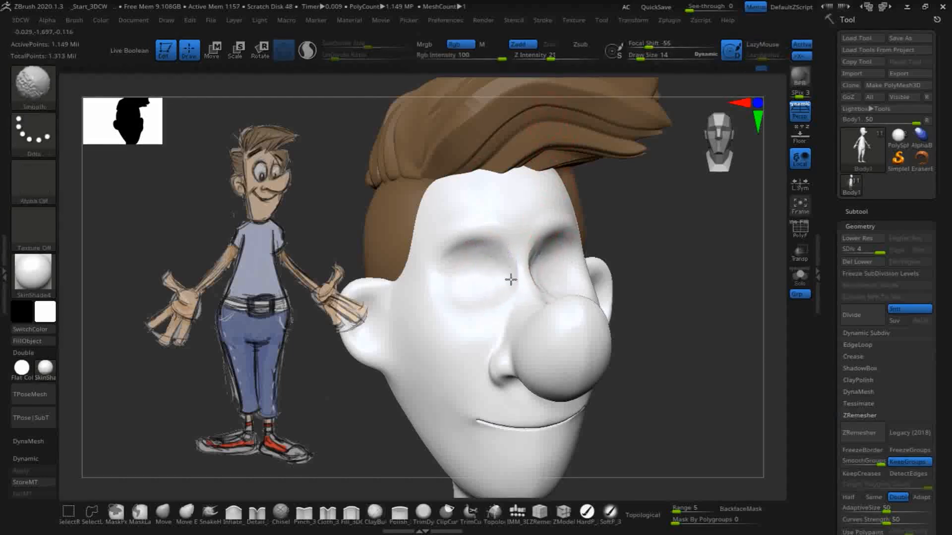
- Build up the outer corners of the eye sockets toward the temples with ClayBuildup and smooth the transition
{"action": "mouse_move", "coordinate": [676, 223]}
{"action": "left_mouse_down"}
{"action": "mouse_move", "coordinate": [648, 218]}
{"action": "mouse_move", "coordinate": [659, 147]}
{"action": "left_mouse_up"}
{"action": "mouse_move", "coordinate": [740, 248]}
{"action": "left_mouse_down"}
{"action": "mouse_move", "coordinate": [739, 285]}
{"action": "mouse_move", "coordinate": [724, 278]}
{"action": "mouse_move", "coordinate": [732, 280]}
{"action": "left_mouse_up"}
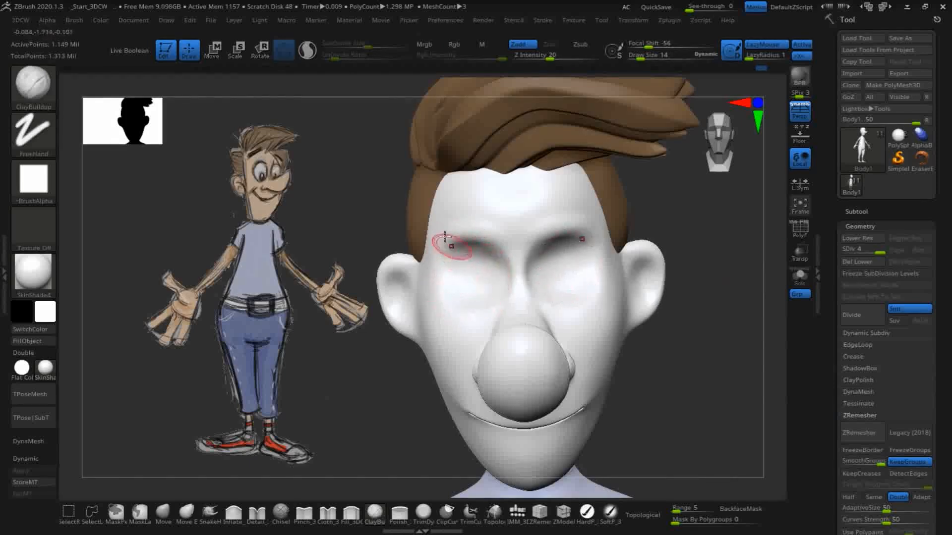
{"action": "left_click_drag", "start_coordinate": [731, 198], "coordinate": [652, 208]}
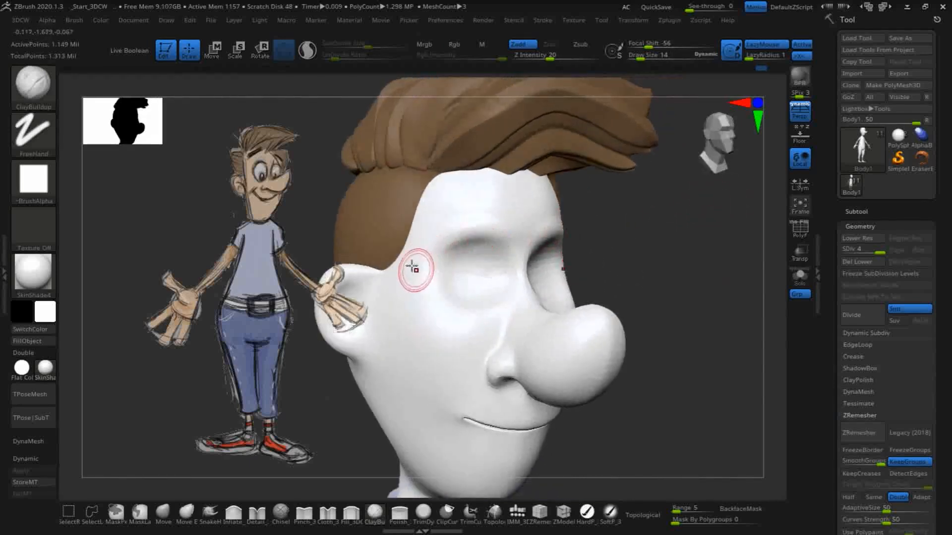
{"action": "key", "text": "shift"}
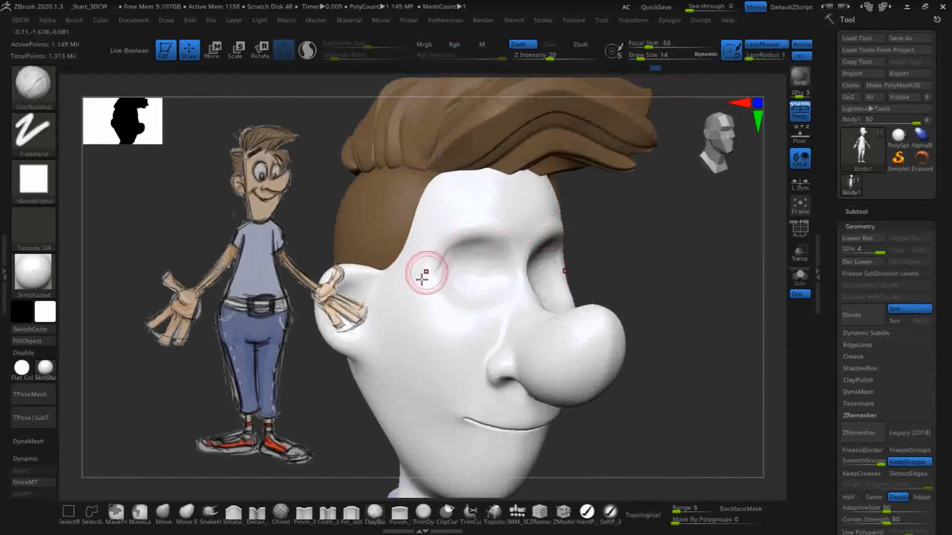
{"action": "key", "text": "shift"}
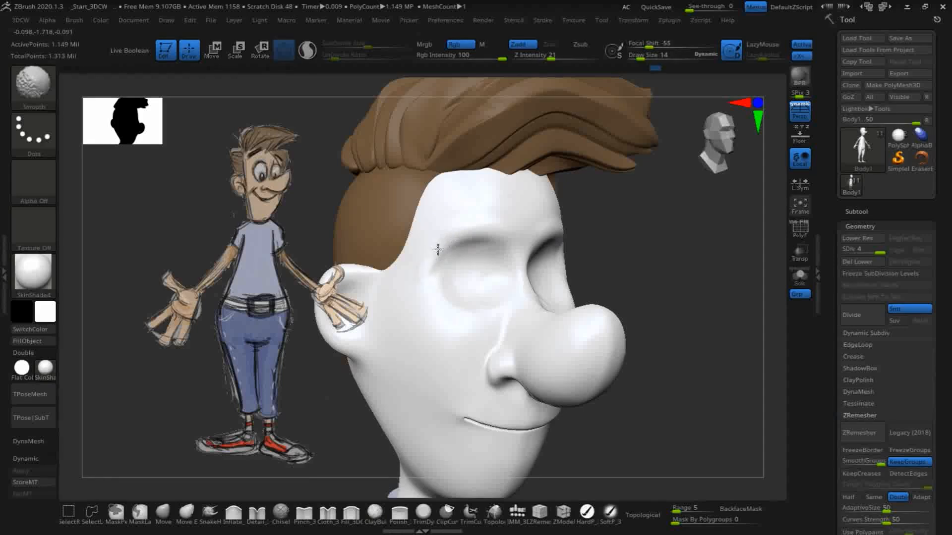
{"action": "left_click_drag", "start_coordinate": [431, 269], "coordinate": [443, 273], "text": "shift"}
{"action": "mouse_move", "coordinate": [679, 240]}
{"action": "left_mouse_down"}
{"action": "mouse_move", "coordinate": [690, 269]}
{"action": "mouse_move", "coordinate": [699, 268]}
{"action": "left_mouse_up"}
{"action": "key", "text": "shift"}
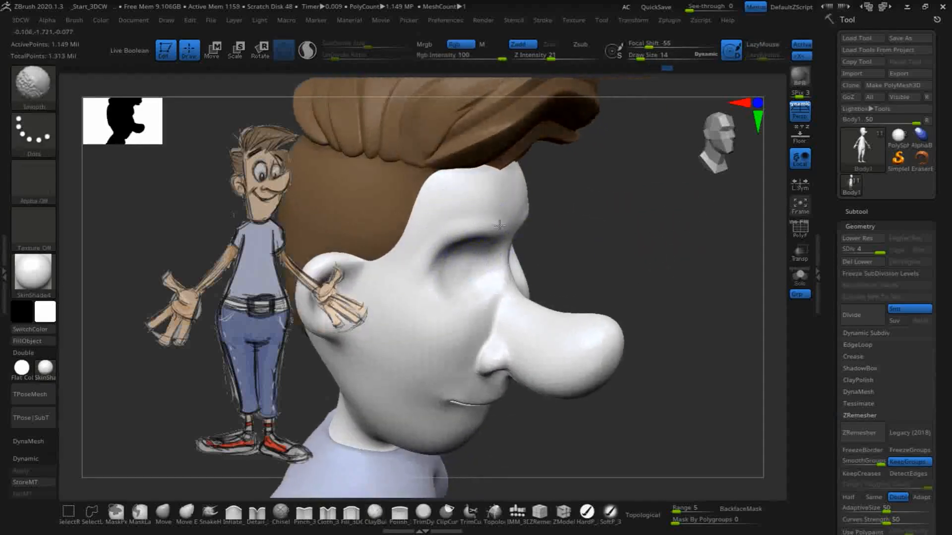
- Sculpt the nostril openings from below with ClayBuildup at Draw Size 5 and smooth them around the base of the nose
{"action": "mouse_move", "coordinate": [644, 225]}
{"action": "left_mouse_down"}
{"action": "mouse_move", "coordinate": [621, 207]}
{"action": "mouse_move", "coordinate": [680, 213]}
{"action": "mouse_move", "coordinate": [722, 272]}
{"action": "mouse_move", "coordinate": [725, 265]}
{"action": "mouse_move", "coordinate": [718, 255]}
{"action": "mouse_move", "coordinate": [707, 299]}
{"action": "mouse_move", "coordinate": [663, 270]}
{"action": "mouse_move", "coordinate": [659, 323]}
{"action": "mouse_move", "coordinate": [691, 317]}
{"action": "mouse_move", "coordinate": [702, 386]}
{"action": "mouse_move", "coordinate": [778, 372]}
{"action": "mouse_move", "coordinate": [724, 307]}
{"action": "mouse_move", "coordinate": [700, 372]}
{"action": "mouse_move", "coordinate": [663, 318]}
{"action": "left_mouse_up"}
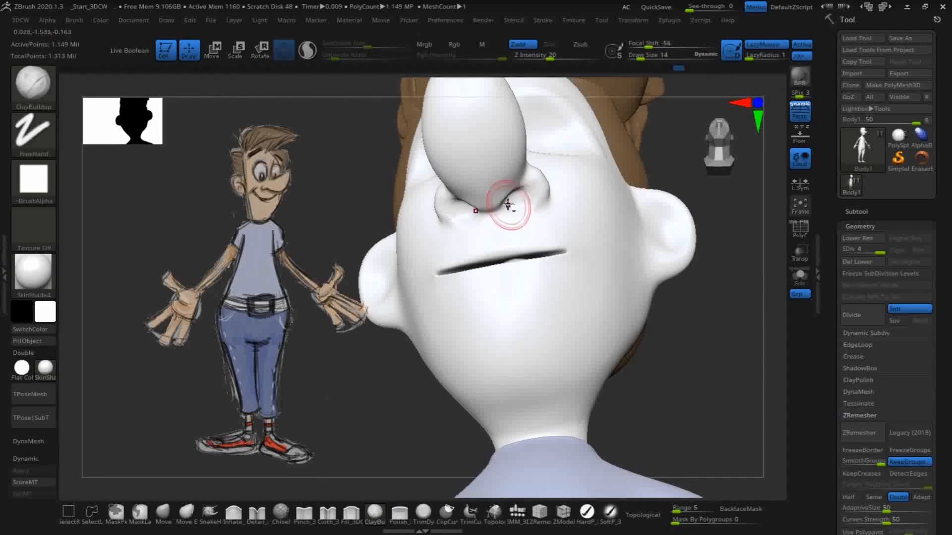
{"action": "key", "text": "bracketleft"}
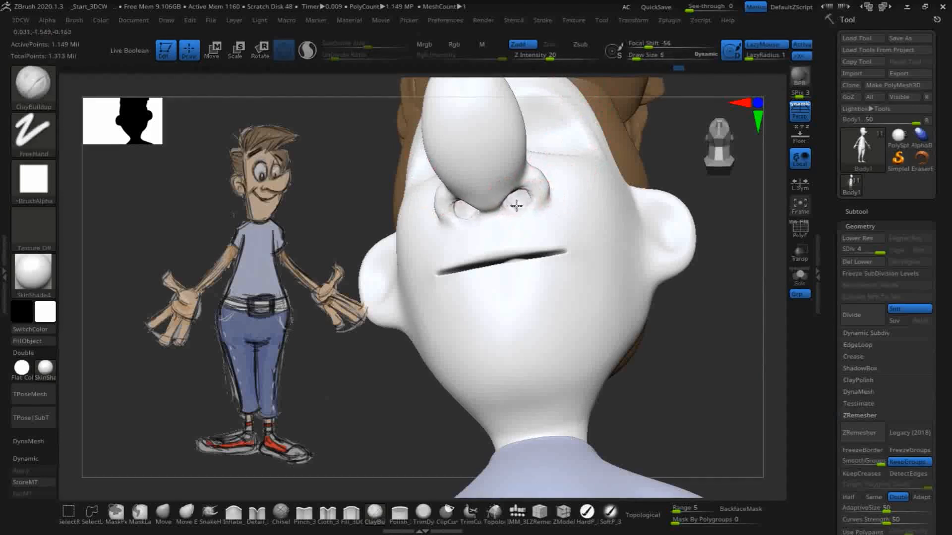
{"action": "key", "text": "shift"}
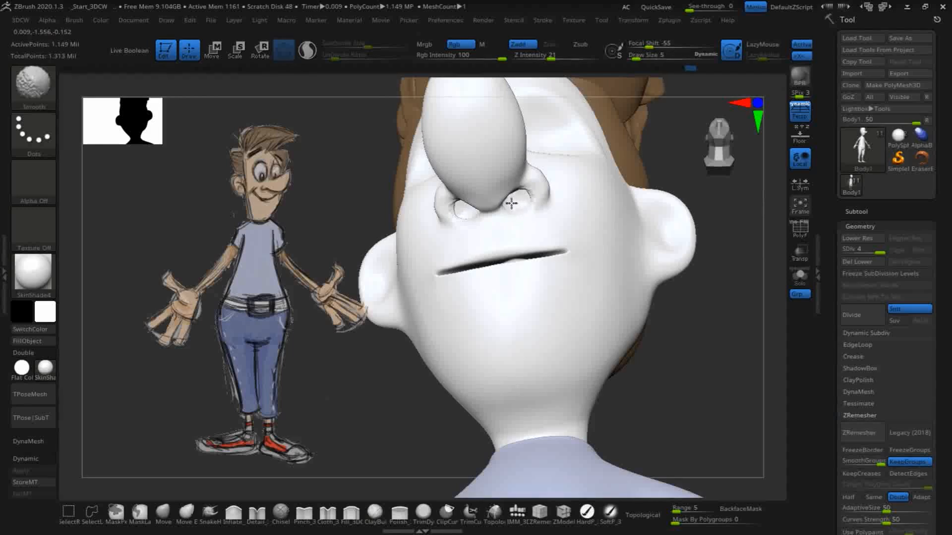
{"action": "key", "text": "shift"}
{"action": "left_click_drag", "start_coordinate": [494, 209], "coordinate": [508, 208], "text": "shift"}
{"action": "mouse_move", "coordinate": [662, 149]}
{"action": "left_mouse_down"}
{"action": "mouse_move", "coordinate": [691, 276]}
{"action": "mouse_move", "coordinate": [670, 297]}
{"action": "mouse_move", "coordinate": [707, 296]}
{"action": "left_mouse_up"}
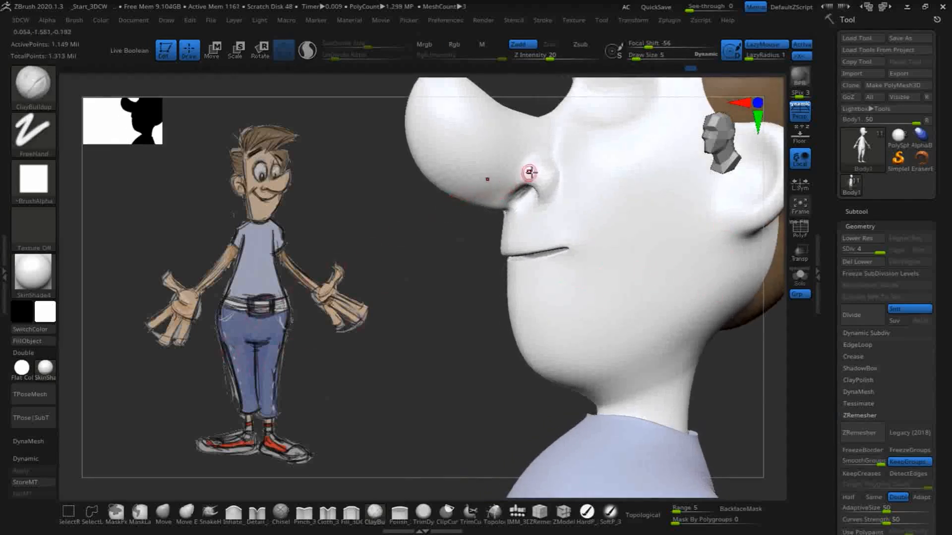
- Refine the nostril rim where it meets the upper lip with ClayBuildup at Draw Size 5 and smooth it
{"action": "left_click_drag", "start_coordinate": [526, 187], "coordinate": [516, 196]}
{"action": "left_click_drag", "start_coordinate": [435, 218], "coordinate": [384, 223]}
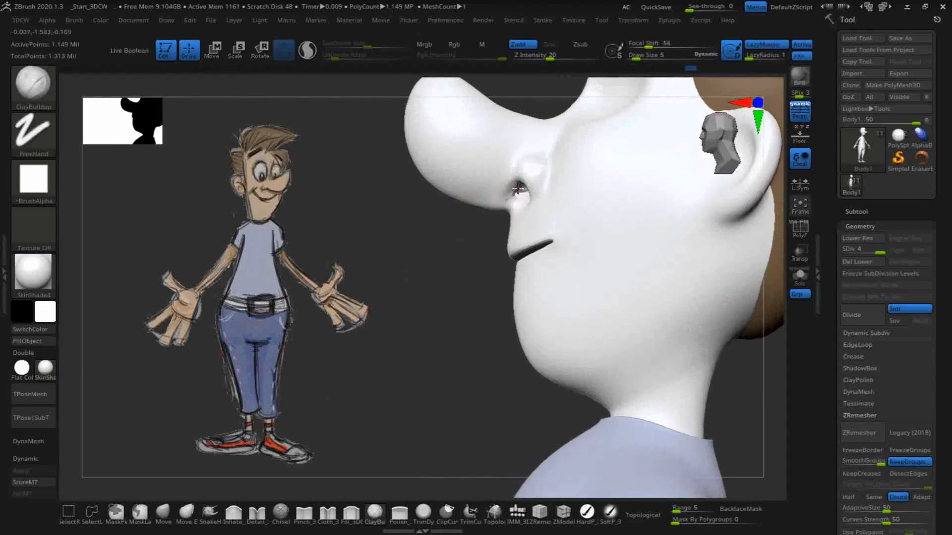
{"action": "key", "text": "shift"}
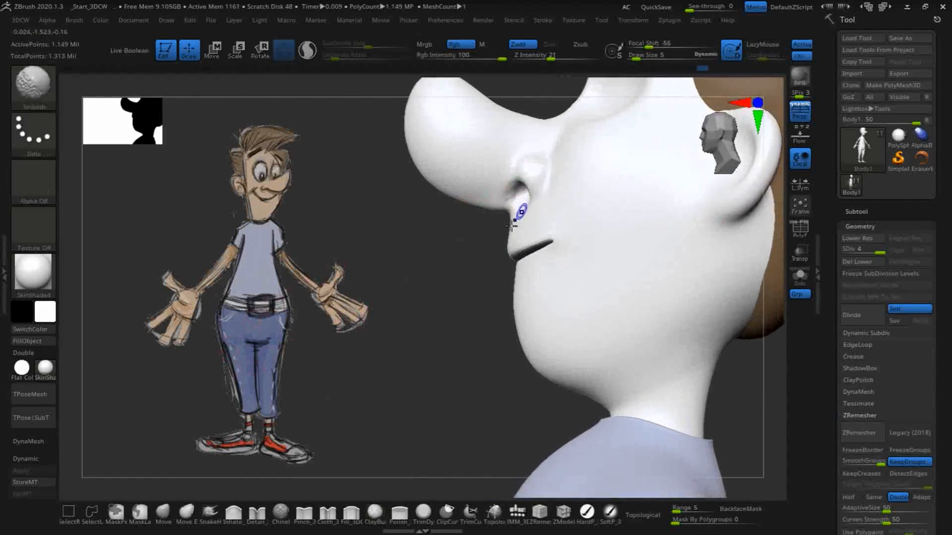
{"action": "left_click_drag", "start_coordinate": [411, 241], "coordinate": [422, 212]}
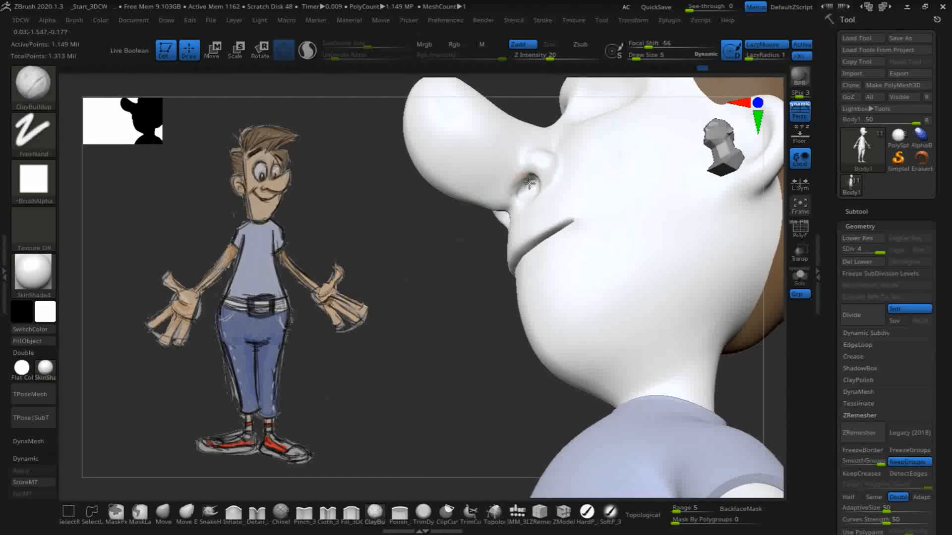
{"action": "key", "text": "shift"}
- Smooth the inside of the nostrils and their lower edges at Draw Size 5
{"action": "left_click_drag", "start_coordinate": [446, 261], "coordinate": [461, 213]}
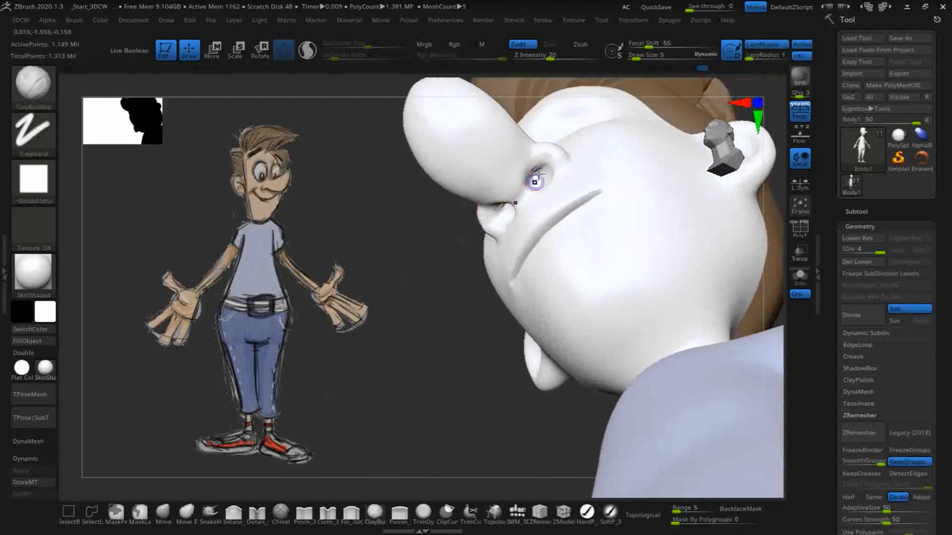
{"action": "key", "text": "shift"}
{"action": "key", "text": "shift"}
{"action": "left_click_drag", "start_coordinate": [541, 177], "coordinate": [532, 183], "text": "shift"}
{"action": "left_click_drag", "start_coordinate": [433, 195], "coordinate": [365, 248]}
{"action": "key", "text": "shift"}
{"action": "mouse_move", "coordinate": [463, 229]}
{"action": "left_mouse_down"}
{"action": "mouse_move", "coordinate": [399, 297]}
{"action": "mouse_move", "coordinate": [409, 270]}
{"action": "mouse_move", "coordinate": [400, 310]}
{"action": "mouse_move", "coordinate": [425, 272]}
{"action": "mouse_move", "coordinate": [437, 285]}
{"action": "mouse_move", "coordinate": [446, 278]}
{"action": "left_mouse_up"}
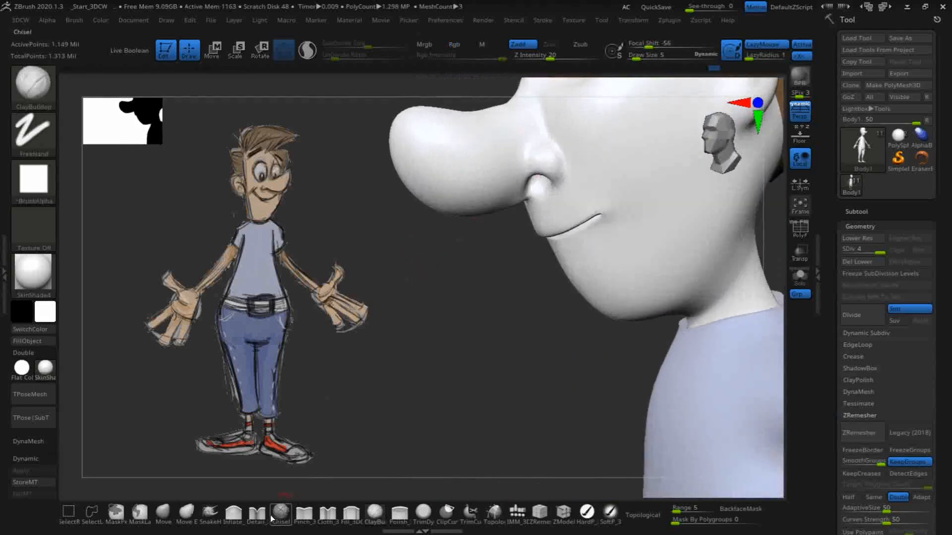
- Carve the crease around the nostril wings and up along the nose with the Detail_3DCW brush at Draw Size 5
{"action": "left_click", "coordinate": [256, 513]}
{"action": "left_click_drag", "start_coordinate": [546, 136], "coordinate": [554, 143]}
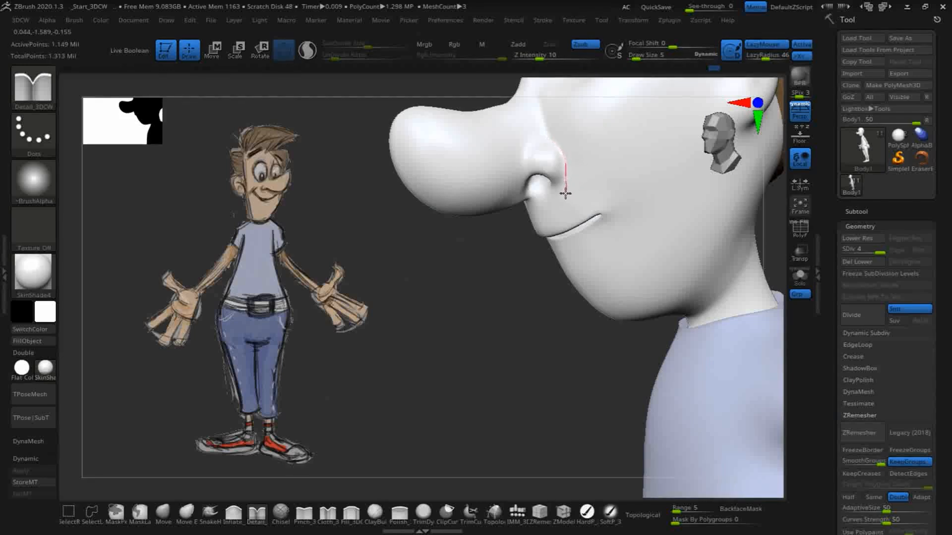
{"action": "left_click_drag", "start_coordinate": [542, 203], "coordinate": [528, 210]}
{"action": "left_click_drag", "start_coordinate": [434, 293], "coordinate": [429, 290]}
{"action": "left_click_drag", "start_coordinate": [542, 135], "coordinate": [552, 140]}
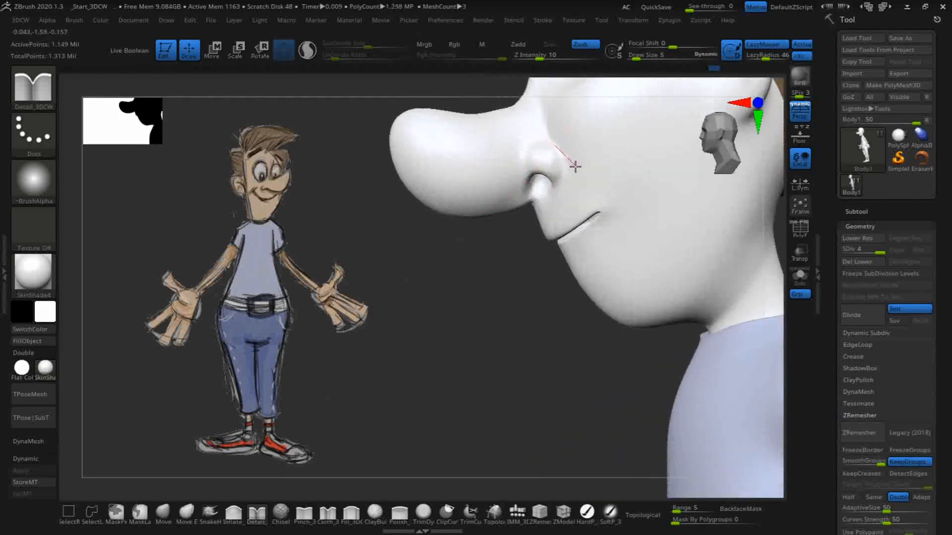
{"action": "left_click_drag", "start_coordinate": [548, 200], "coordinate": [525, 207]}
{"action": "mouse_move", "coordinate": [398, 308]}
{"action": "left_mouse_down"}
{"action": "mouse_move", "coordinate": [425, 314]}
{"action": "mouse_move", "coordinate": [491, 153]}
{"action": "left_mouse_up"}
{"action": "left_click_drag", "start_coordinate": [538, 135], "coordinate": [531, 105]}
{"action": "left_click_drag", "start_coordinate": [435, 351], "coordinate": [425, 310]}
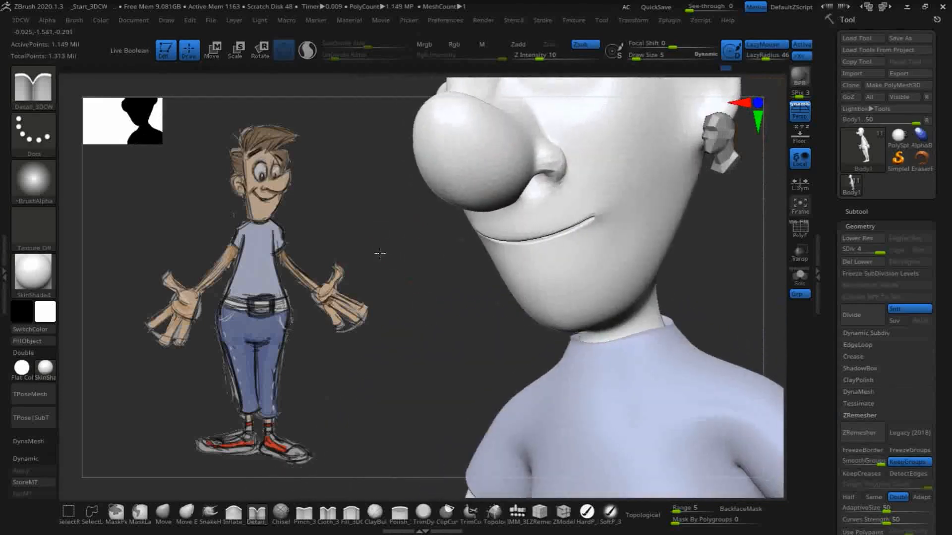
- Fill the junction between the nose side and cheek with the Fill_3DCW brush at Draw Size 10 and smooth it
{"action": "left_click_drag", "start_coordinate": [389, 84], "coordinate": [417, 217], "text": "alt"}
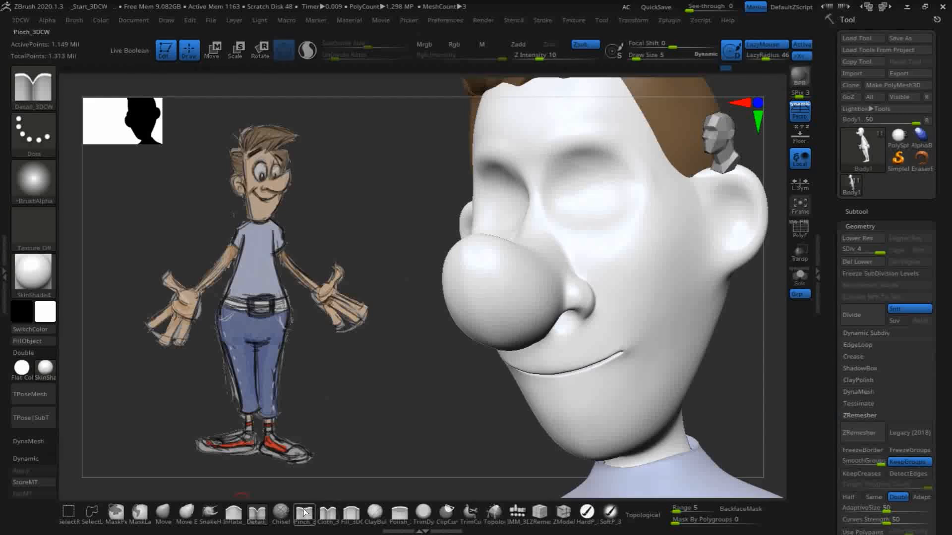
{"action": "left_click", "coordinate": [346, 513]}
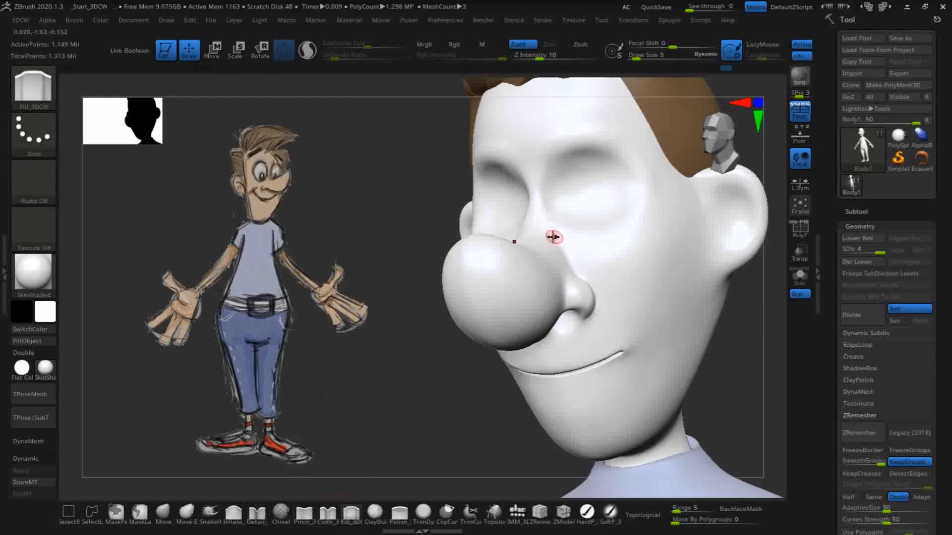
{"action": "key", "text": "bracketright"}
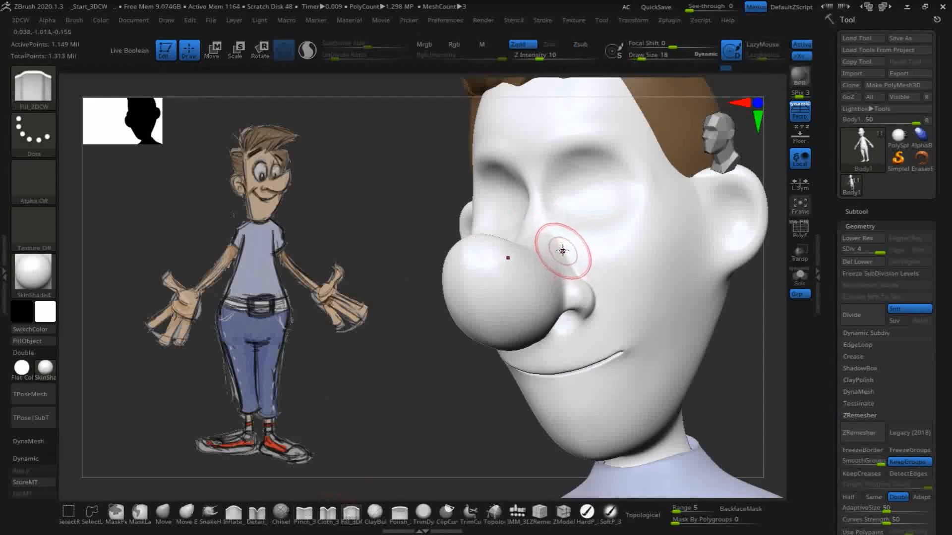
{"action": "key", "text": "bracketleft"}
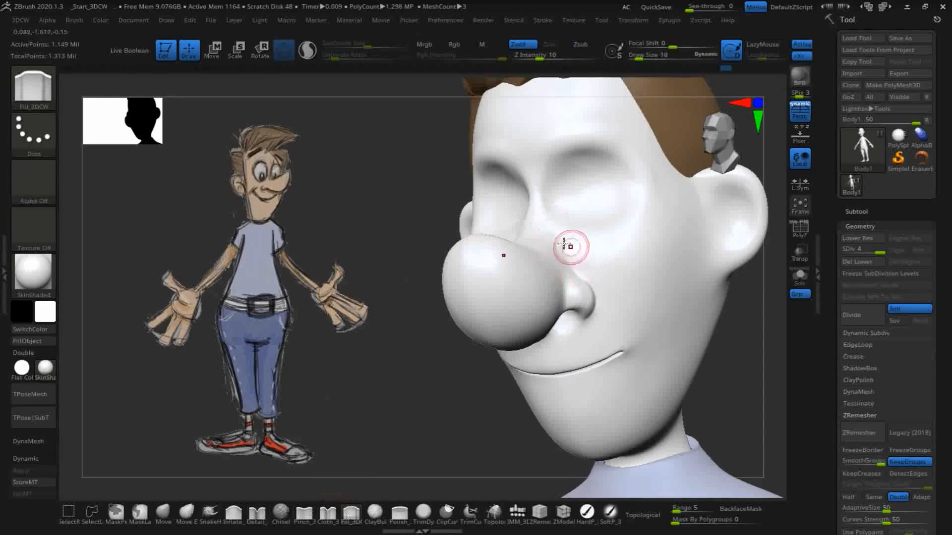
{"action": "key", "text": "shift"}
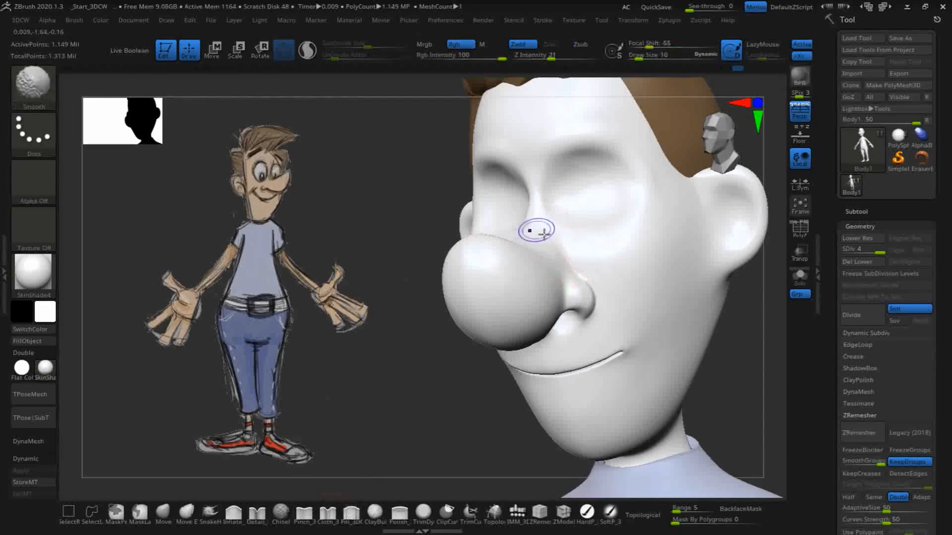
{"action": "left_click_drag", "start_coordinate": [567, 260], "coordinate": [536, 229], "text": "shift"}
{"action": "left_click_drag", "start_coordinate": [592, 265], "coordinate": [539, 233]}
{"action": "key", "text": "shift"}
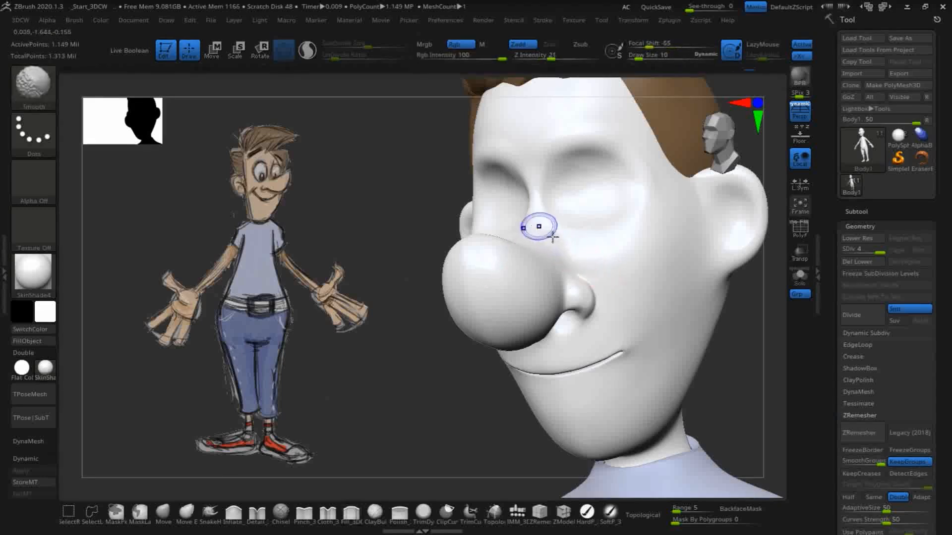
{"action": "left_click_drag", "start_coordinate": [561, 242], "coordinate": [550, 268], "text": "shift"}
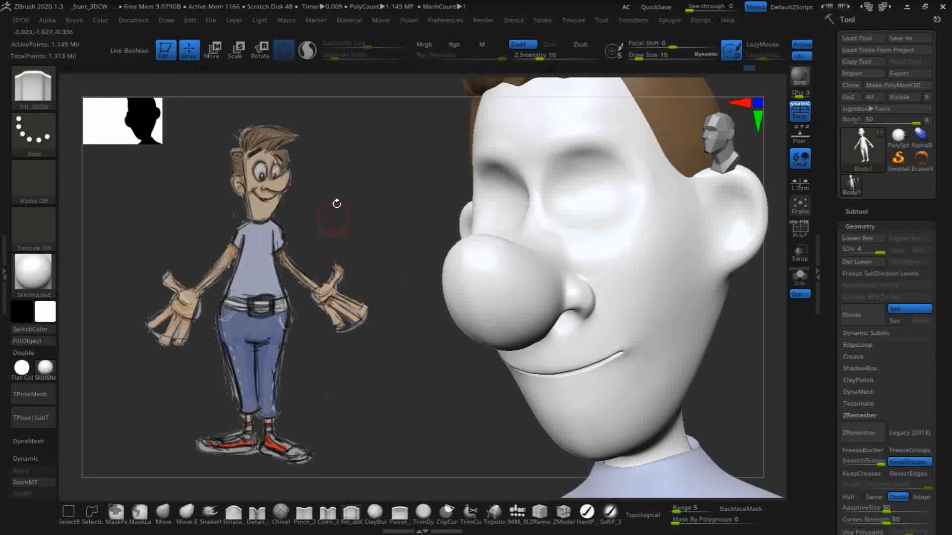
- Smooth the upper sides of the nose down to the nostril wings and cheeks, working from above and the front
{"action": "left_click_drag", "start_coordinate": [333, 219], "coordinate": [346, 240]}
{"action": "key", "text": "shift"}
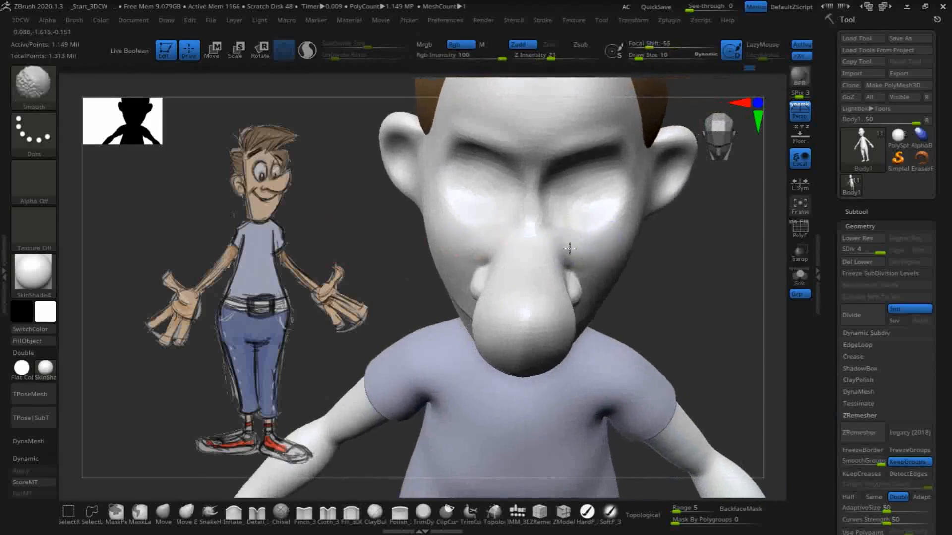
{"action": "left_click_drag", "start_coordinate": [299, 243], "coordinate": [319, 199]}
{"action": "left_click_drag", "start_coordinate": [682, 229], "coordinate": [601, 269]}
{"action": "key", "text": "ctrl"}
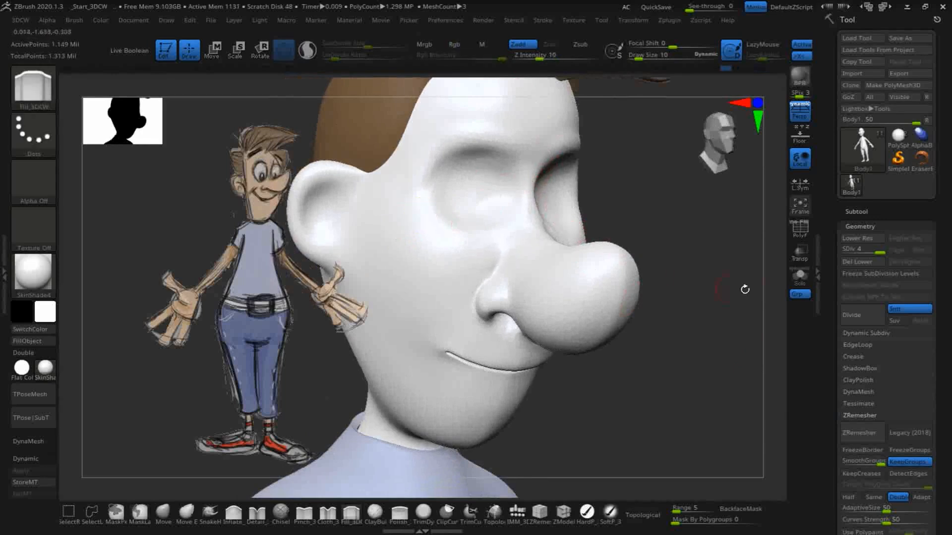
{"action": "left_click_drag", "start_coordinate": [688, 206], "coordinate": [667, 234]}
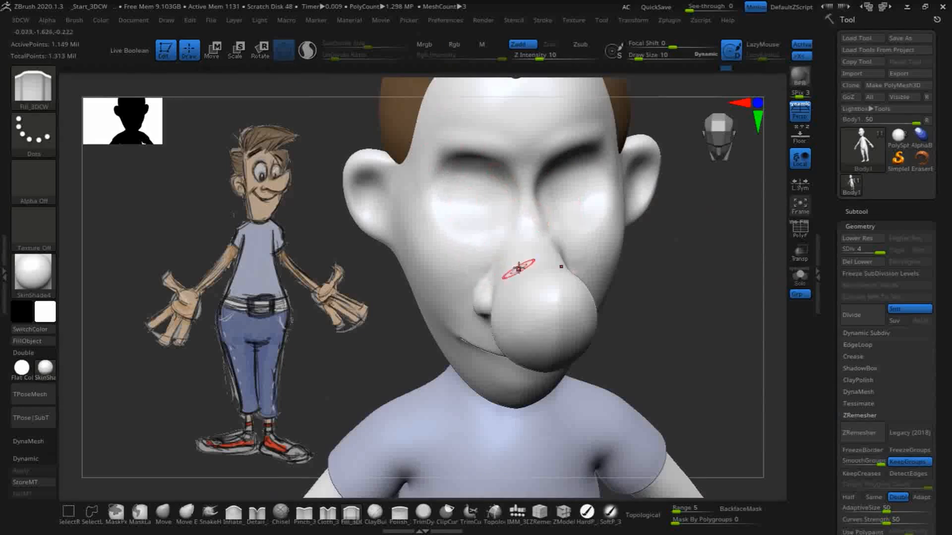
{"action": "mouse_move", "coordinate": [487, 250]}
{"action": "left_mouse_down", "text": "shift"}
{"action": "mouse_move", "coordinate": [482, 281]}
{"action": "mouse_move", "coordinate": [468, 280]}
{"action": "left_mouse_up", "text": "shift"}
{"action": "mouse_move", "coordinate": [602, 317]}
{"action": "left_mouse_down"}
{"action": "mouse_move", "coordinate": [718, 263]}
{"action": "mouse_move", "coordinate": [712, 219]}
{"action": "mouse_move", "coordinate": [729, 236]}
{"action": "left_mouse_up"}
{"action": "left_click_drag", "start_coordinate": [729, 342], "coordinate": [732, 312], "text": "alt"}
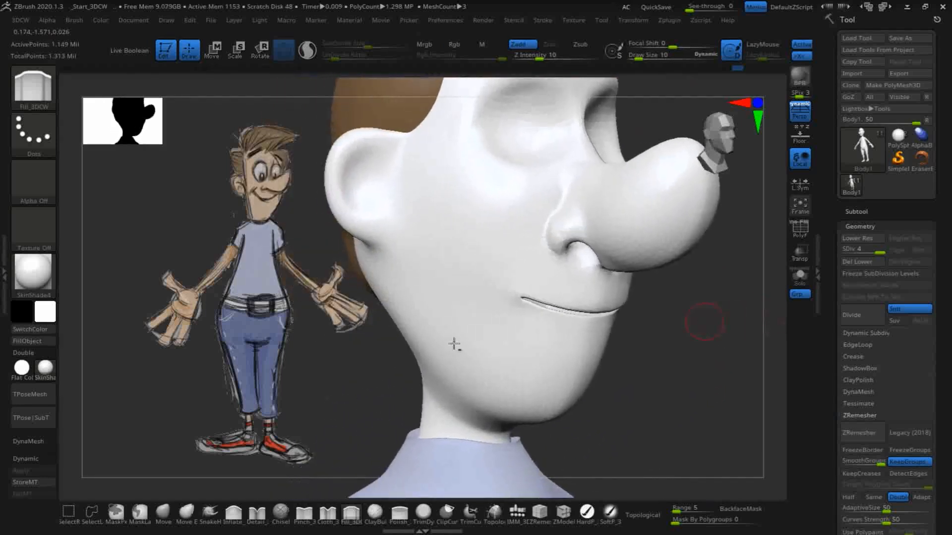
- Build up the inner side of the ear's upper rim with the ClayBuildup brush at Draw Size 10 and smooth it
{"action": "left_click_drag", "start_coordinate": [350, 390], "coordinate": [359, 344]}
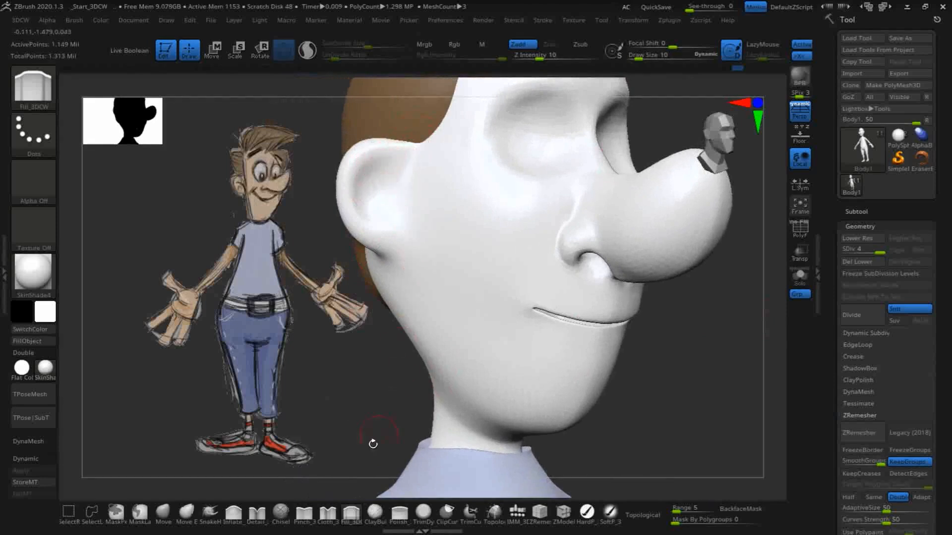
{"action": "left_click", "coordinate": [376, 513]}
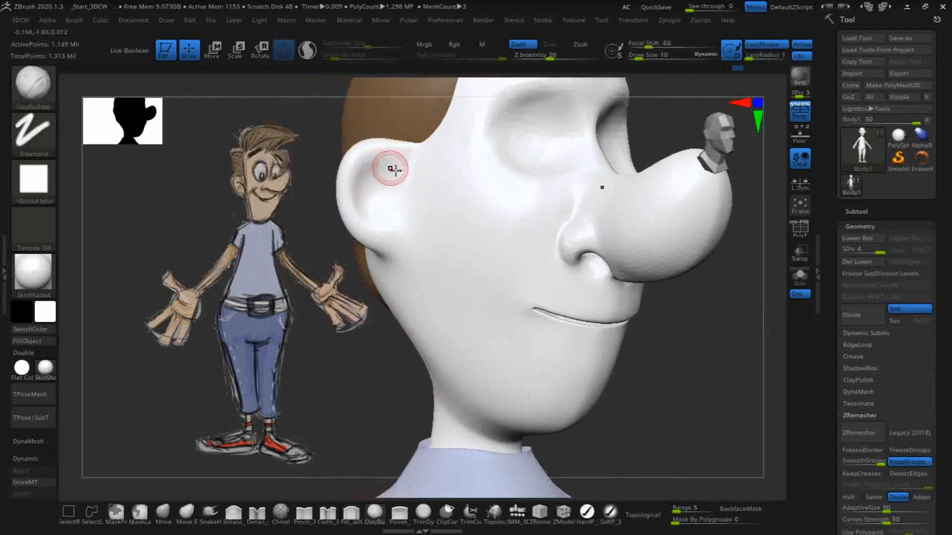
{"action": "mouse_move", "coordinate": [397, 157]}
{"action": "left_mouse_down"}
{"action": "mouse_move", "coordinate": [380, 146]}
{"action": "mouse_move", "coordinate": [369, 154]}
{"action": "mouse_move", "coordinate": [383, 155]}
{"action": "left_mouse_up"}
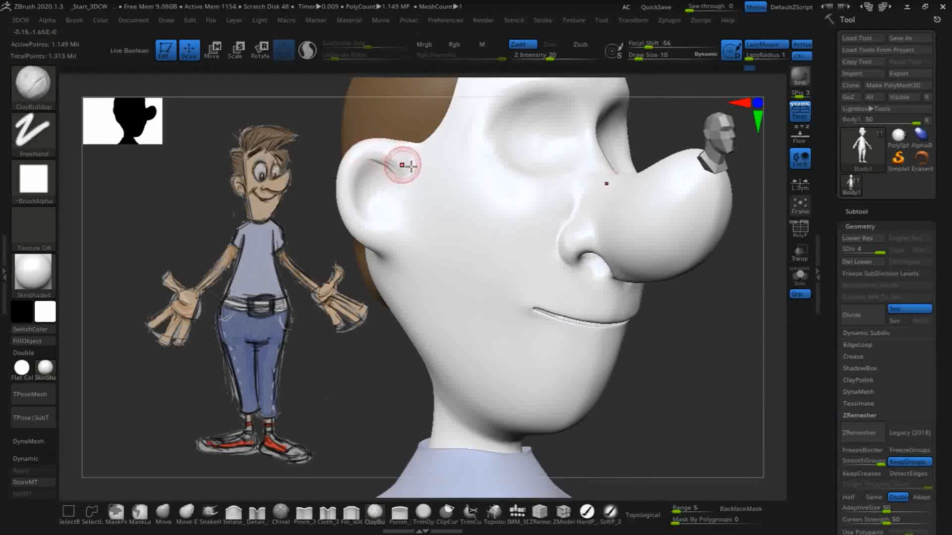
{"action": "key", "text": "shift"}
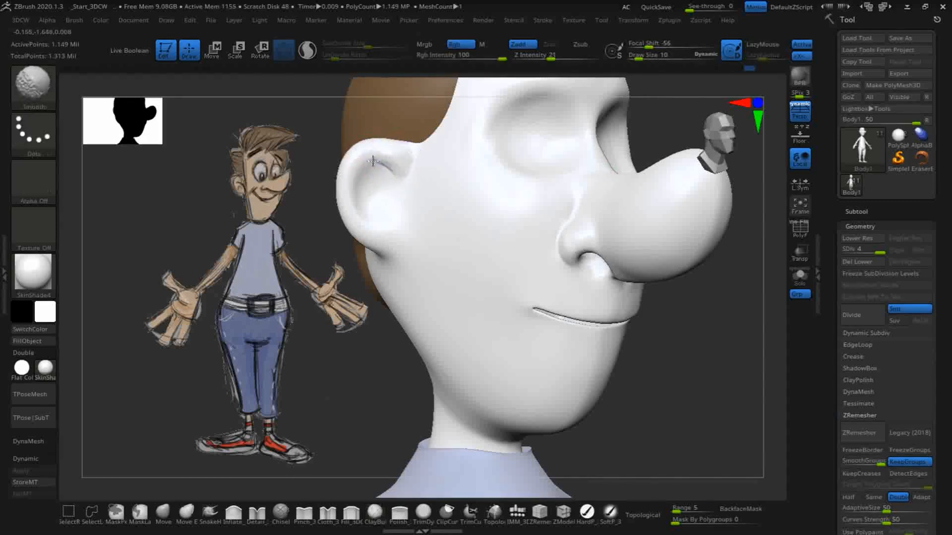
{"action": "mouse_move", "coordinate": [369, 156]}
{"action": "left_mouse_down"}
{"action": "mouse_move", "coordinate": [384, 157]}
{"action": "mouse_move", "coordinate": [358, 165]}
{"action": "left_mouse_up"}
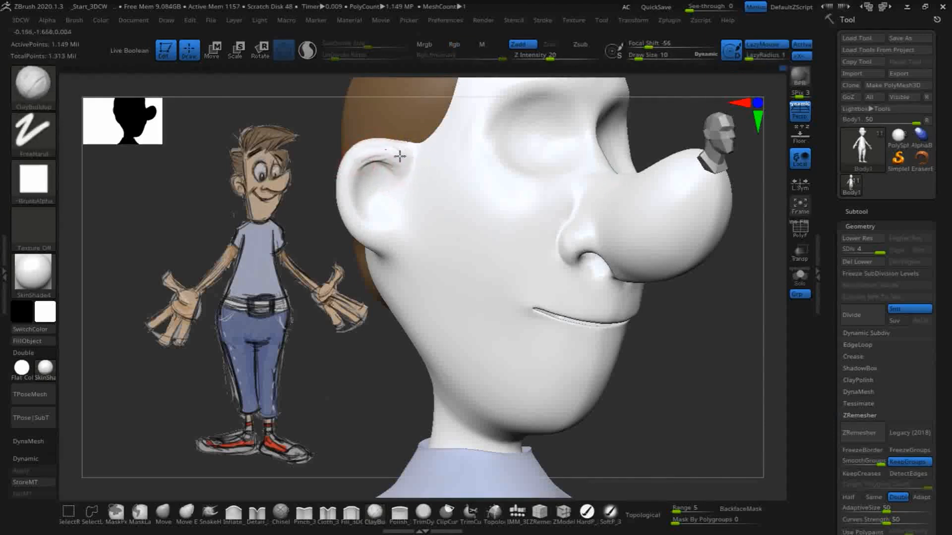
{"action": "key", "text": "shift"}
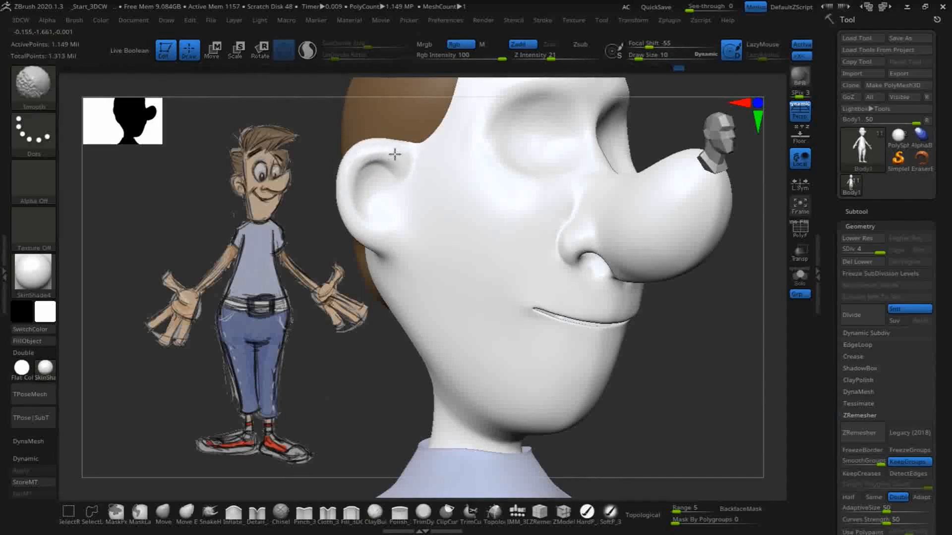
{"action": "left_click_drag", "start_coordinate": [379, 162], "coordinate": [355, 168], "text": "shift"}
{"action": "mouse_move", "coordinate": [350, 376]}
{"action": "left_mouse_down"}
{"action": "mouse_move", "coordinate": [331, 406]}
{"action": "mouse_move", "coordinate": [414, 216]}
{"action": "left_mouse_up"}
{"action": "mouse_move", "coordinate": [396, 158]}
{"action": "left_mouse_down"}
{"action": "mouse_move", "coordinate": [407, 178]}
{"action": "mouse_move", "coordinate": [386, 142]}
{"action": "mouse_move", "coordinate": [395, 161]}
{"action": "left_mouse_up"}
- Carve the crease where the front of the ear's upper rim meets the head with the Detail_3DCW brush and smooth it
{"action": "mouse_move", "coordinate": [380, 340]}
{"action": "left_mouse_down"}
{"action": "mouse_move", "coordinate": [382, 321]}
{"action": "mouse_move", "coordinate": [373, 328]}
{"action": "left_mouse_up"}
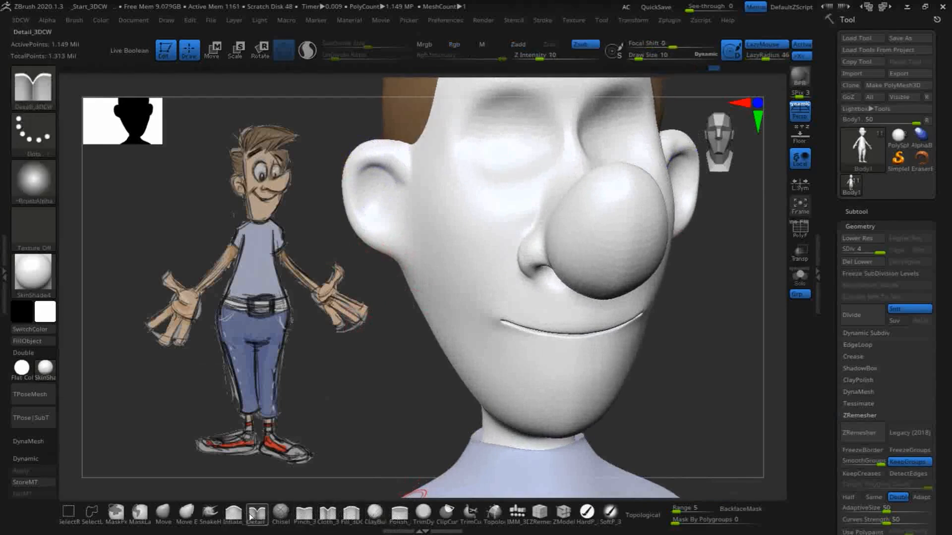
{"action": "left_click", "coordinate": [249, 516]}
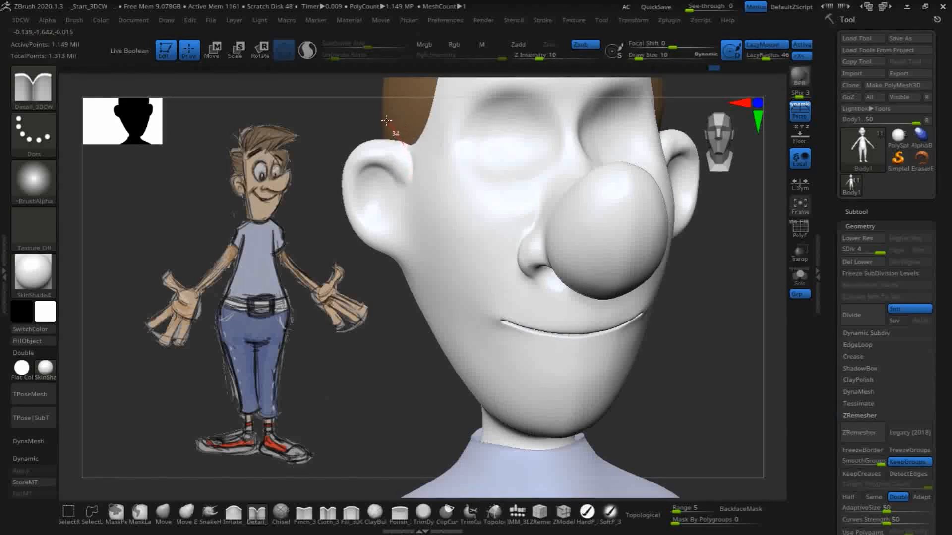
{"action": "left_click_drag", "start_coordinate": [314, 122], "coordinate": [358, 88]}
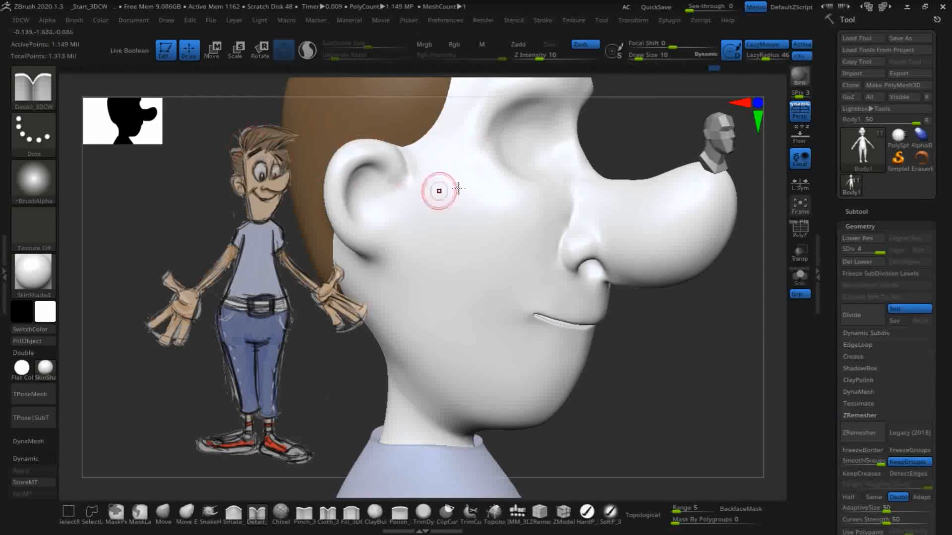
{"action": "left_click_drag", "start_coordinate": [620, 123], "coordinate": [599, 127]}
{"action": "mouse_move", "coordinate": [389, 171]}
{"action": "left_mouse_down", "text": "shift"}
{"action": "mouse_move", "coordinate": [400, 173]}
{"action": "mouse_move", "coordinate": [385, 146]}
{"action": "mouse_move", "coordinate": [343, 164]}
{"action": "left_mouse_up", "text": "shift"}
- Add volume to the earlobe with the ClayBuildup brush at Draw Size 10 and smooth it into the ear
{"action": "mouse_move", "coordinate": [709, 370]}
{"action": "left_mouse_down"}
{"action": "mouse_move", "coordinate": [671, 376]}
{"action": "mouse_move", "coordinate": [707, 373]}
{"action": "mouse_move", "coordinate": [742, 269]}
{"action": "left_mouse_up"}
{"action": "mouse_move", "coordinate": [361, 371]}
{"action": "left_mouse_down"}
{"action": "mouse_move", "coordinate": [382, 388]}
{"action": "mouse_move", "coordinate": [446, 382]}
{"action": "left_mouse_up"}
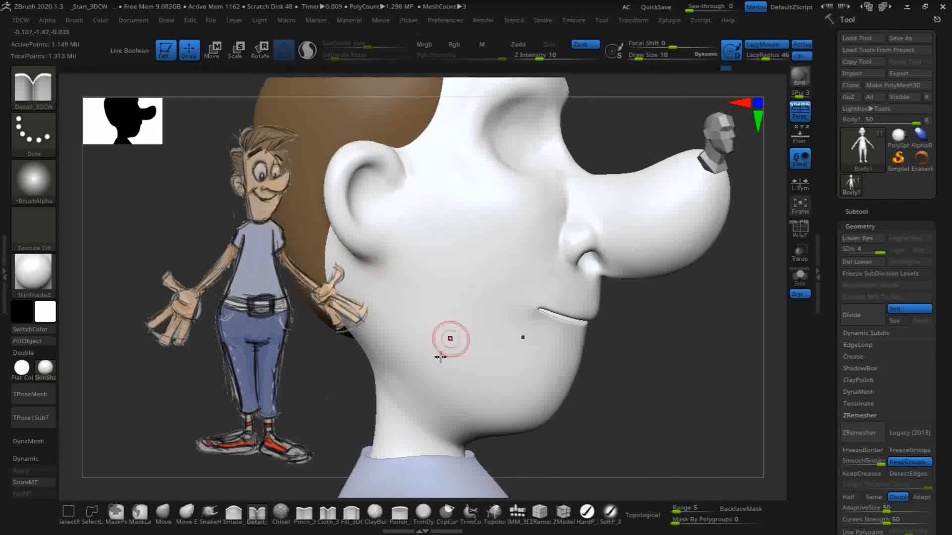
{"action": "left_click", "coordinate": [376, 513]}
{"action": "mouse_move", "coordinate": [377, 217]}
{"action": "left_mouse_down"}
{"action": "mouse_move", "coordinate": [374, 252]}
{"action": "mouse_move", "coordinate": [361, 236]}
{"action": "left_mouse_up"}
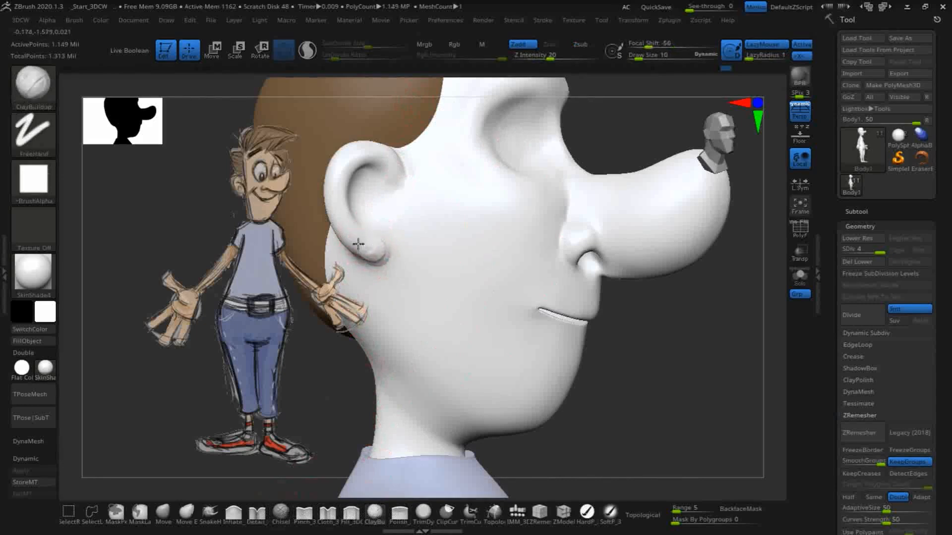
{"action": "key", "text": "shift"}
{"action": "mouse_move", "coordinate": [369, 256]}
{"action": "left_mouse_down", "text": "shift"}
{"action": "mouse_move", "coordinate": [382, 250]}
{"action": "mouse_move", "coordinate": [384, 268]}
{"action": "mouse_move", "coordinate": [370, 244]}
{"action": "left_mouse_up", "text": "shift"}
{"action": "mouse_move", "coordinate": [370, 244]}
{"action": "left_mouse_down"}
{"action": "mouse_move", "coordinate": [382, 259]}
{"action": "mouse_move", "coordinate": [374, 243]}
{"action": "left_mouse_up"}
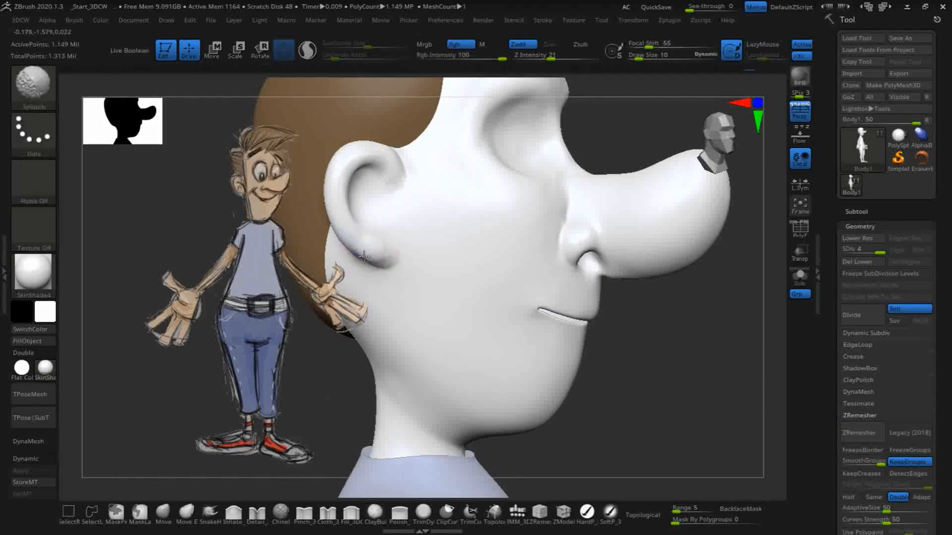
- Smooth the lower ear rim and the transition from the earlobe to the jaw and the back of the ear
{"action": "mouse_move", "coordinate": [321, 412]}
{"action": "left_mouse_down"}
{"action": "mouse_move", "coordinate": [306, 407]}
{"action": "mouse_move", "coordinate": [322, 397]}
{"action": "left_mouse_up"}
{"action": "left_click_drag", "start_coordinate": [353, 233], "coordinate": [368, 248], "text": "shift"}
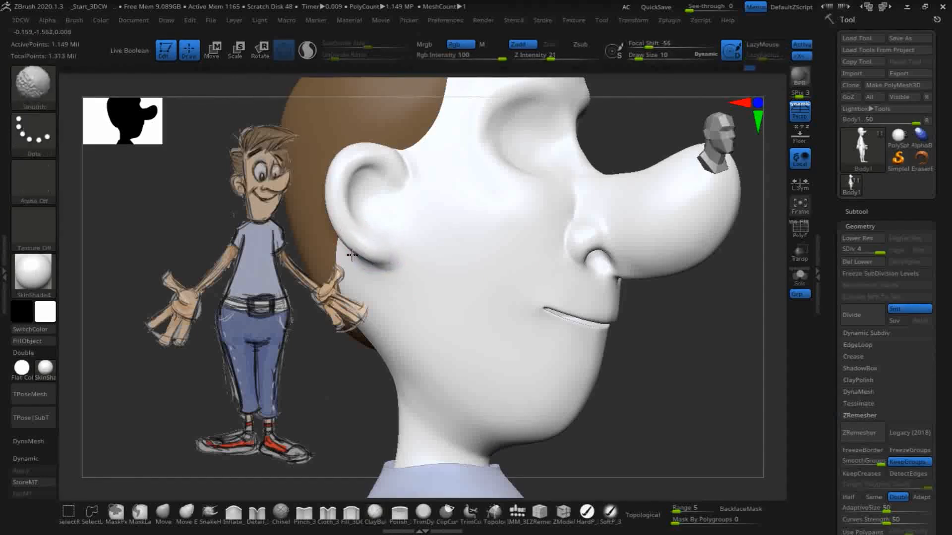
{"action": "mouse_move", "coordinate": [631, 383]}
{"action": "left_mouse_down"}
{"action": "mouse_move", "coordinate": [591, 264]}
{"action": "mouse_move", "coordinate": [662, 384]}
{"action": "left_mouse_up"}
{"action": "left_click_drag", "start_coordinate": [422, 261], "coordinate": [374, 256], "text": "shift"}
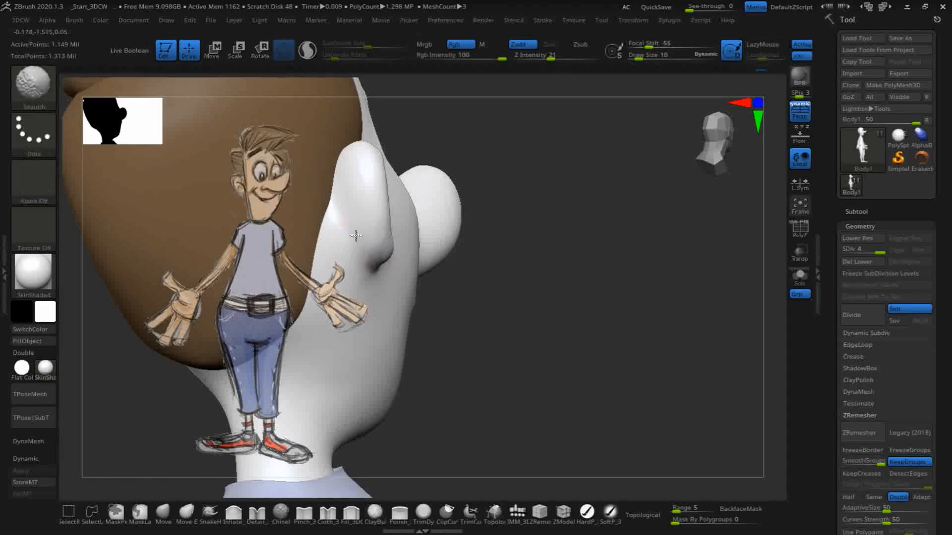
- Carve the crease behind the ear down to the lobe with the Detail_3DCW brush and smooth its edges
{"action": "mouse_move", "coordinate": [505, 311]}
{"action": "left_mouse_down"}
{"action": "mouse_move", "coordinate": [518, 334]}
{"action": "mouse_move", "coordinate": [548, 295]}
{"action": "left_mouse_up"}
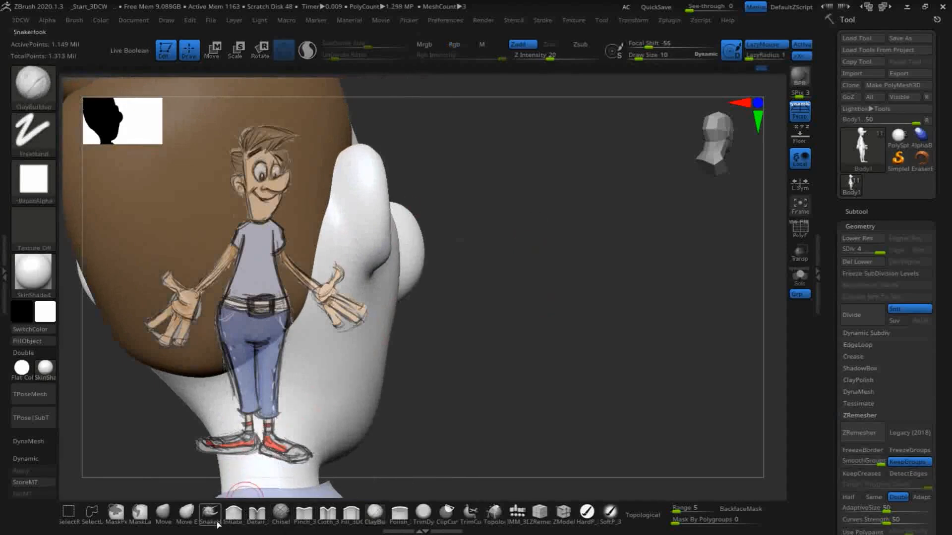
{"action": "left_click", "coordinate": [256, 513]}
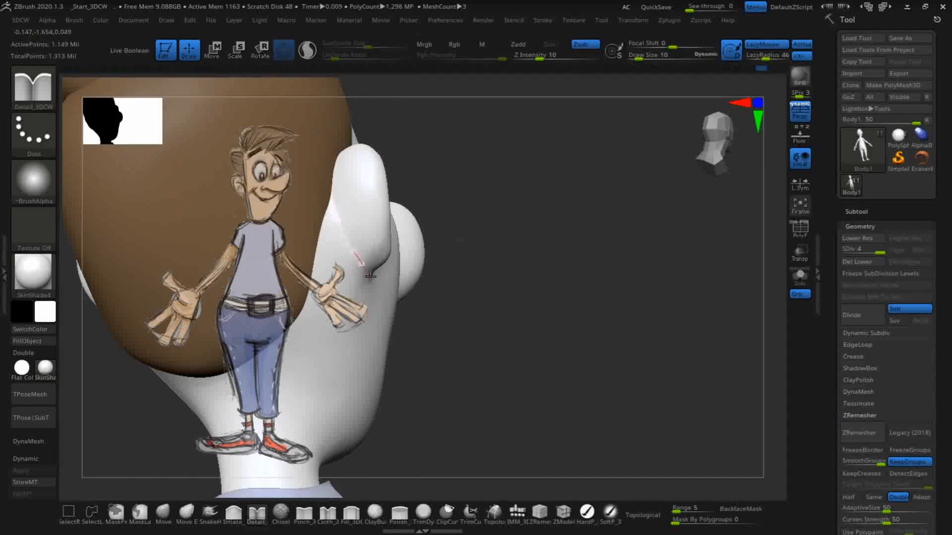
{"action": "left_click_drag", "start_coordinate": [540, 266], "coordinate": [446, 253]}
{"action": "left_click_drag", "start_coordinate": [375, 273], "coordinate": [373, 272]}
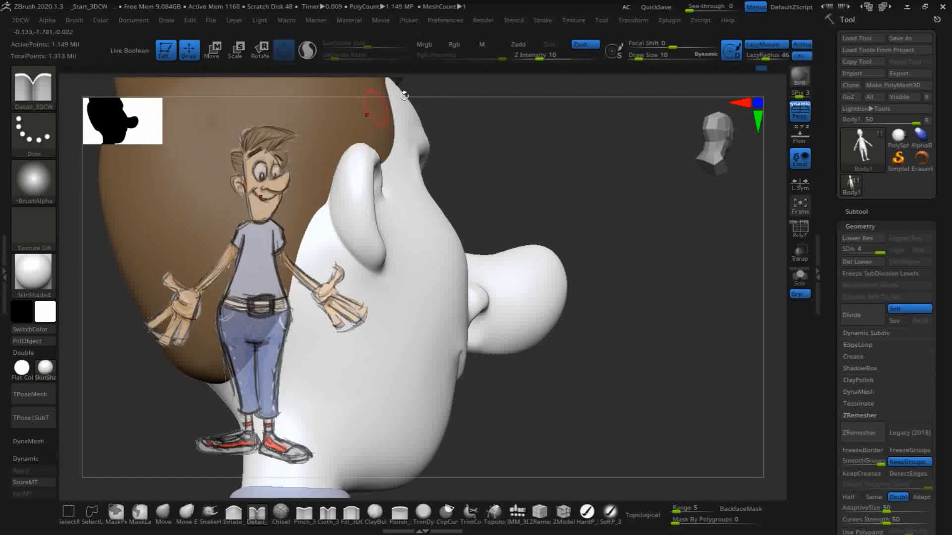
{"action": "left_click_drag", "start_coordinate": [572, 197], "coordinate": [617, 185]}
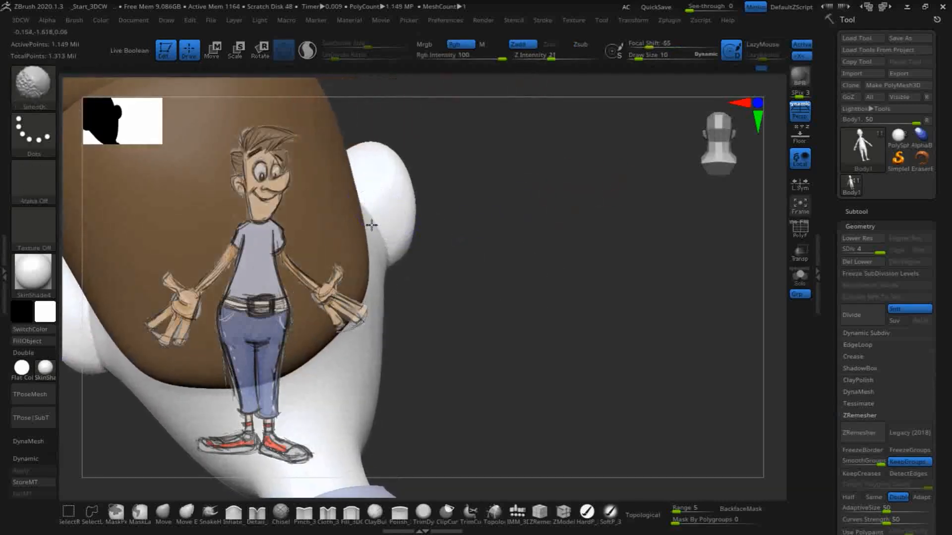
{"action": "left_click_drag", "start_coordinate": [588, 239], "coordinate": [482, 255]}
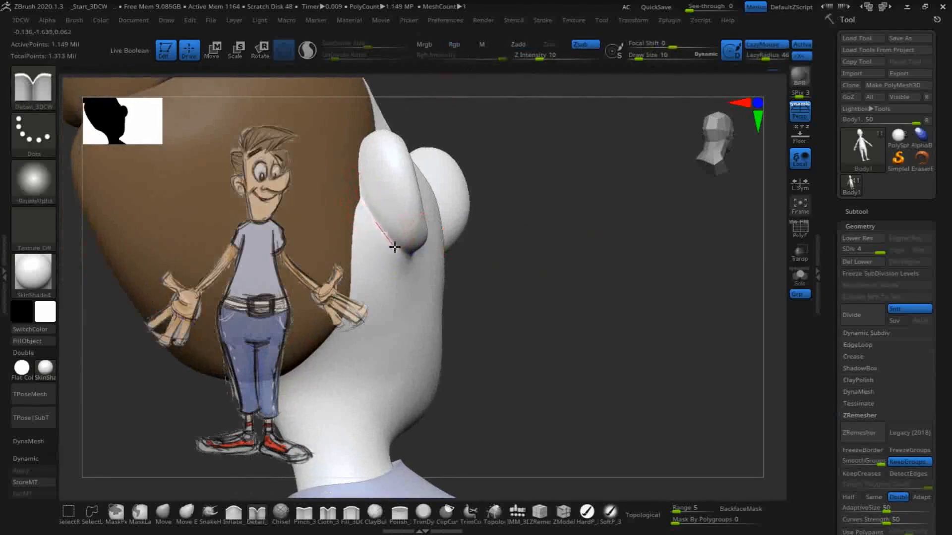
{"action": "left_click_drag", "start_coordinate": [431, 267], "coordinate": [448, 256]}
{"action": "left_click_drag", "start_coordinate": [611, 226], "coordinate": [575, 211]}
{"action": "left_click_drag", "start_coordinate": [389, 249], "coordinate": [365, 232], "text": "shift"}
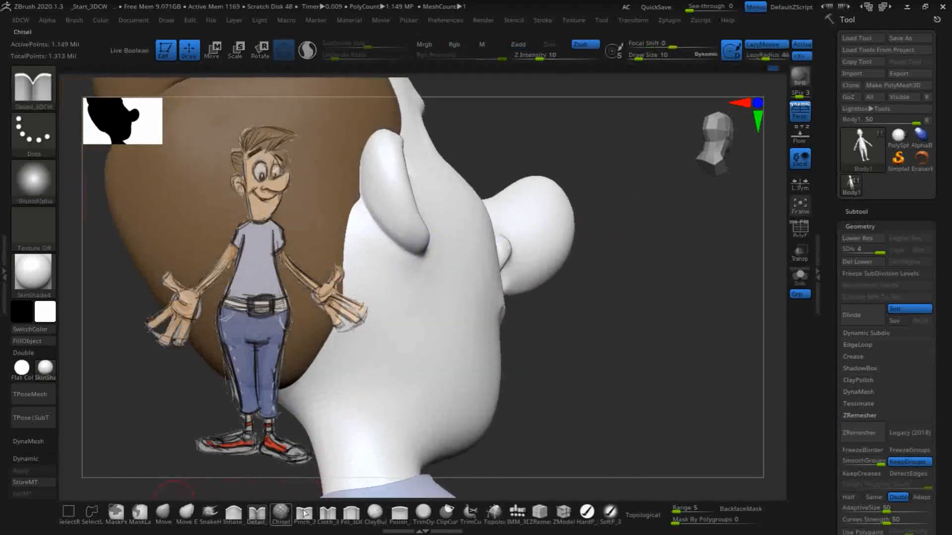
- Fill the junction between the back of the ear and the head with the Fill_3DCW brush and smooth it
{"action": "left_click", "coordinate": [345, 517]}
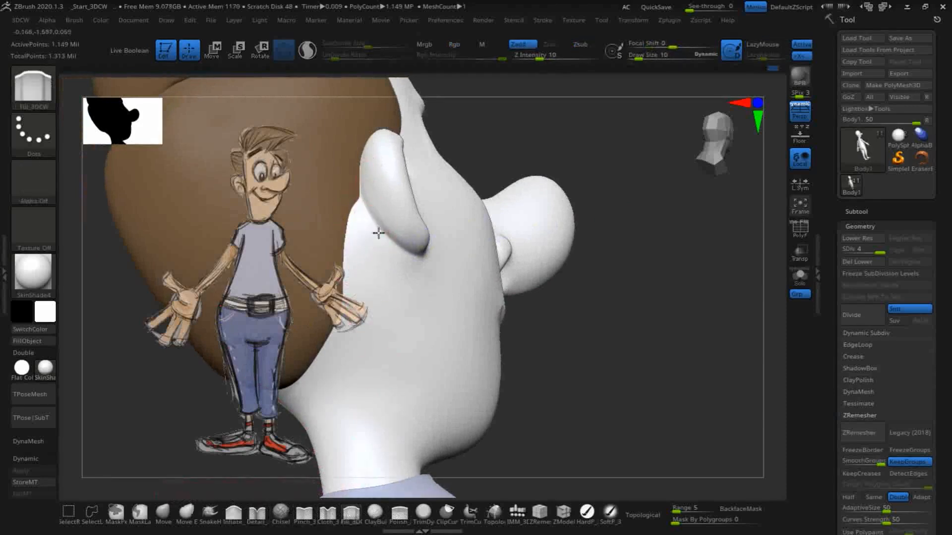
{"action": "key", "text": "shift"}
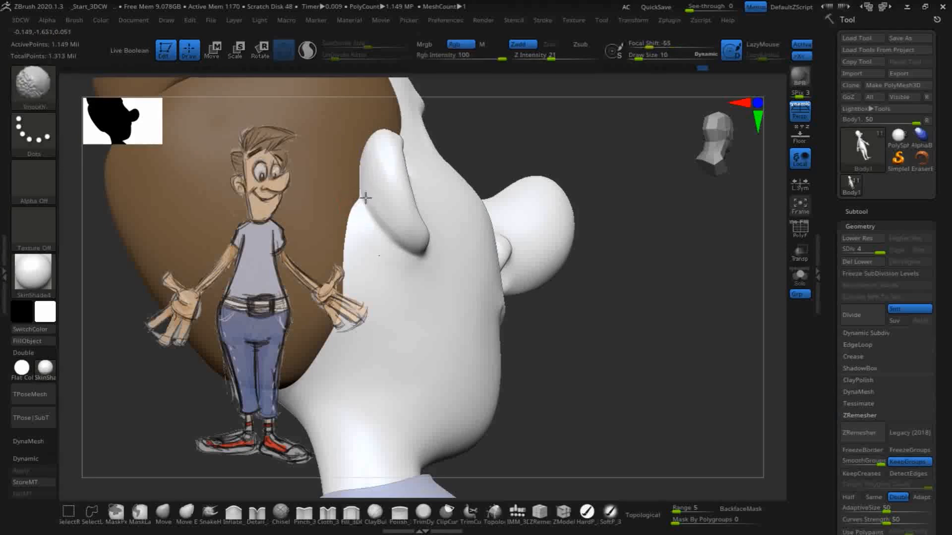
{"action": "mouse_move", "coordinate": [701, 271]}
{"action": "left_mouse_down"}
{"action": "mouse_move", "coordinate": [709, 322]}
{"action": "mouse_move", "coordinate": [695, 295]}
{"action": "mouse_move", "coordinate": [667, 295]}
{"action": "mouse_move", "coordinate": [694, 334]}
{"action": "mouse_move", "coordinate": [690, 367]}
{"action": "mouse_move", "coordinate": [712, 365]}
{"action": "mouse_move", "coordinate": [718, 314]}
{"action": "left_mouse_up"}
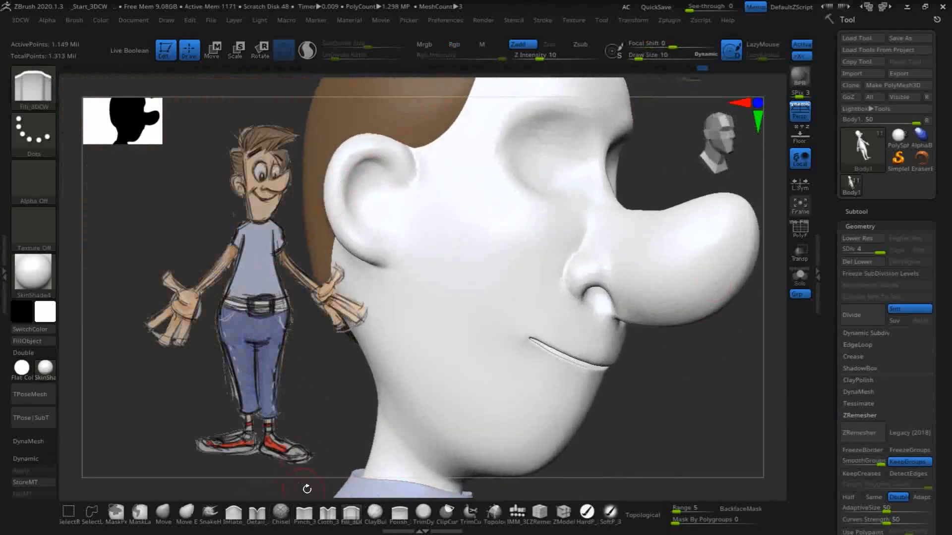
- Define the upper inner edge of the ear with ClayBuildup at Z Intensity 10 and Draw Size 7, and smooth the strokes
{"action": "left_click", "coordinate": [374, 511]}
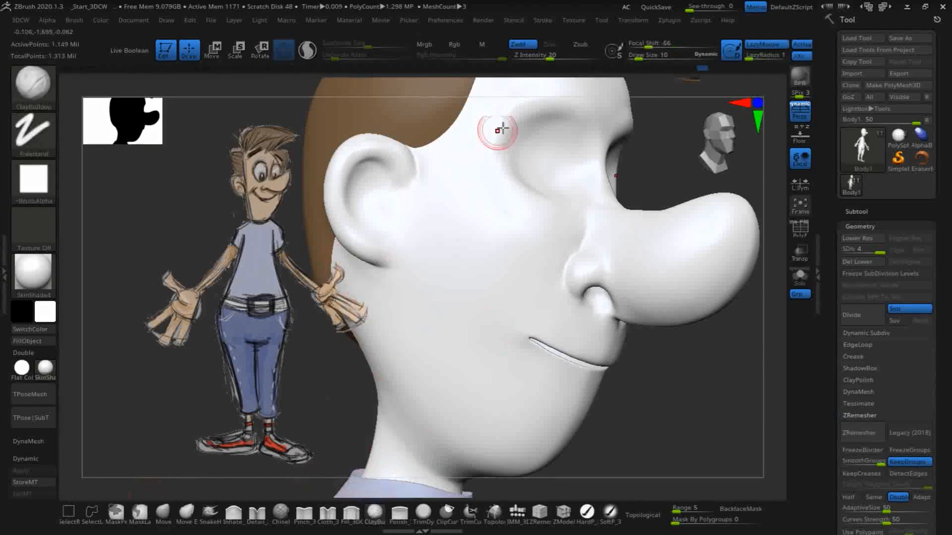
{"action": "left_click_drag", "start_coordinate": [548, 58], "coordinate": [539, 59]}
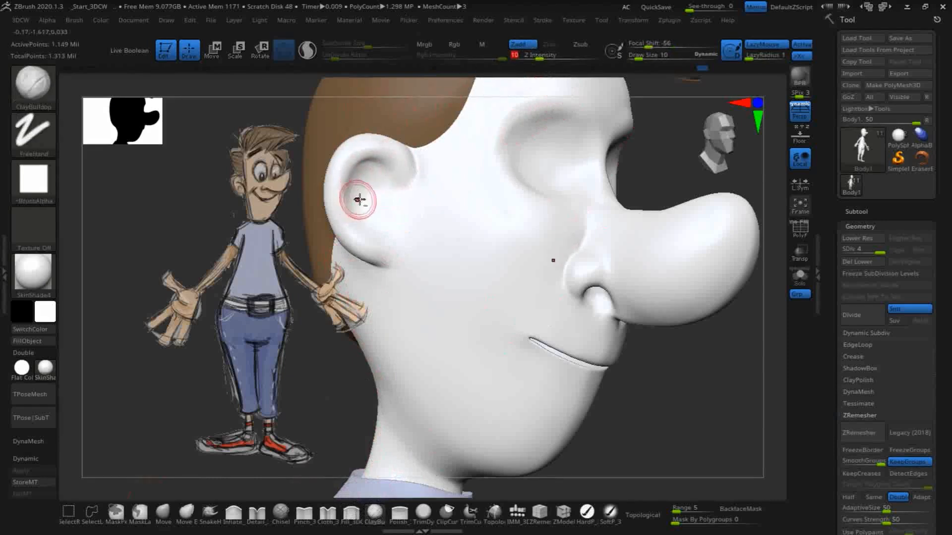
{"action": "key", "text": "bracketleft"}
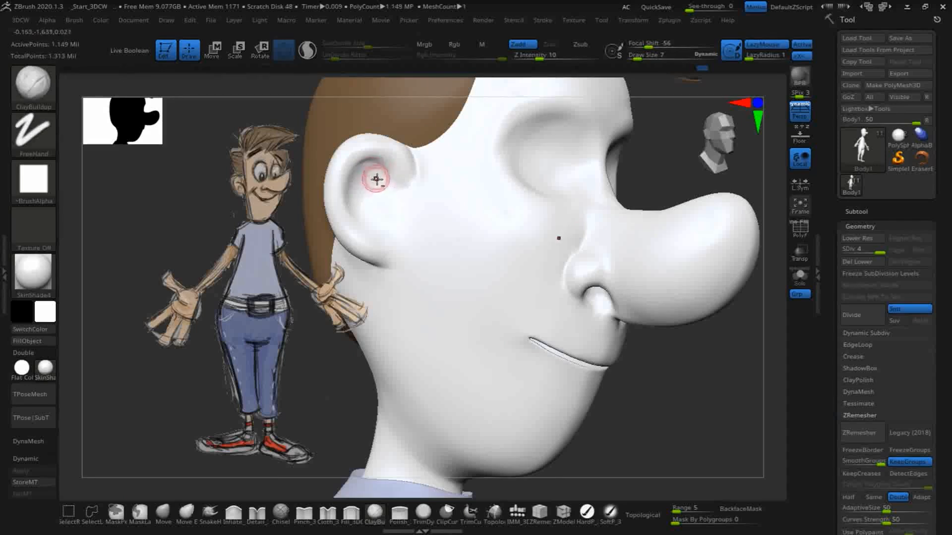
{"action": "mouse_move", "coordinate": [382, 177]}
{"action": "left_mouse_down"}
{"action": "mouse_move", "coordinate": [354, 175]}
{"action": "mouse_move", "coordinate": [381, 174]}
{"action": "left_mouse_up"}
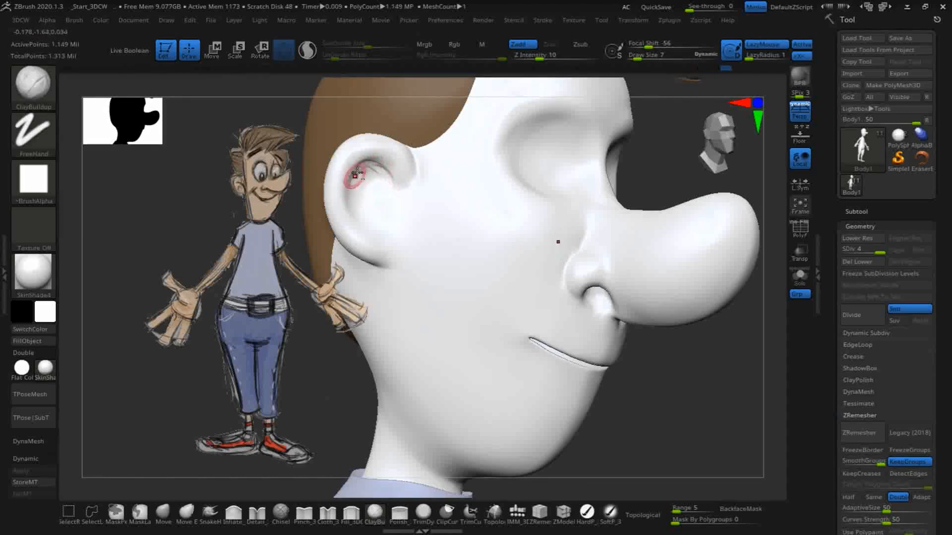
{"action": "left_click_drag", "start_coordinate": [361, 171], "coordinate": [368, 169], "text": "shift"}
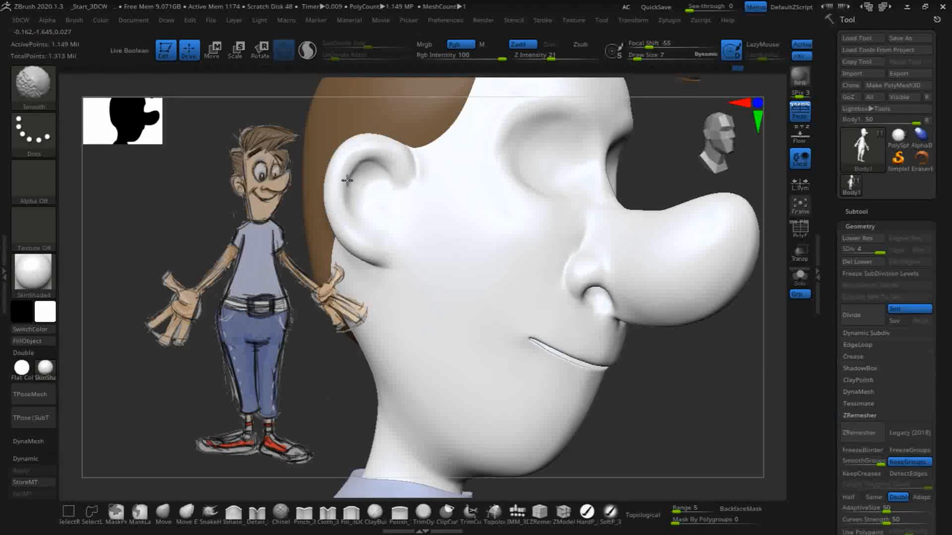
{"action": "left_click_drag", "start_coordinate": [690, 382], "coordinate": [607, 327]}
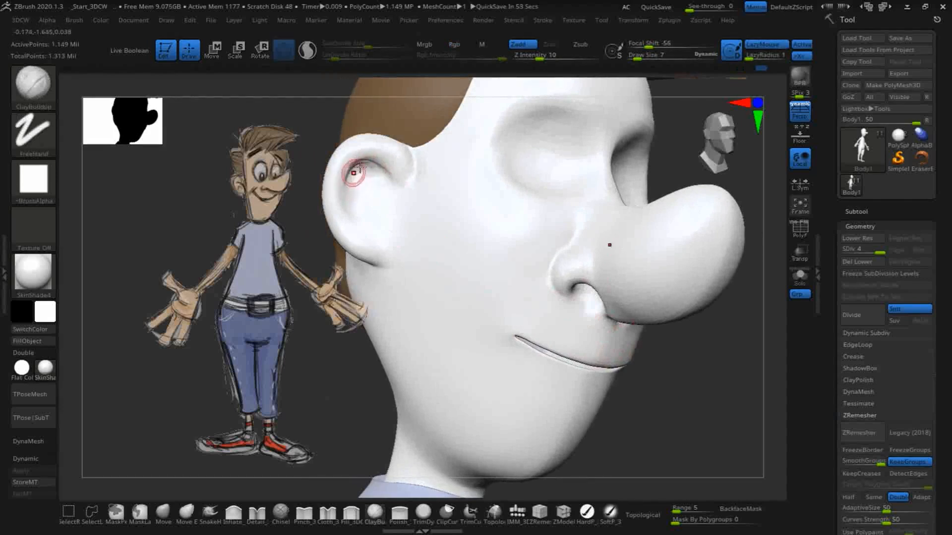
{"action": "key", "text": "shift"}
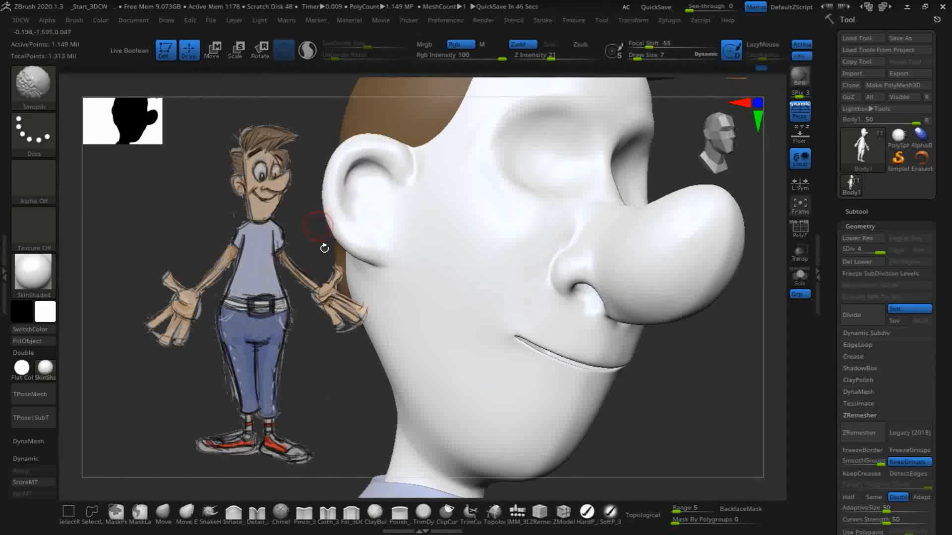
- Shape the lower inner surface of the ear with the ClayBuildup brush at Draw Size 7 and smooth the hollow
{"action": "mouse_move", "coordinate": [335, 365]}
{"action": "left_mouse_down"}
{"action": "mouse_move", "coordinate": [325, 382]}
{"action": "mouse_move", "coordinate": [347, 377]}
{"action": "left_mouse_up"}
{"action": "mouse_move", "coordinate": [366, 227]}
{"action": "left_mouse_down"}
{"action": "mouse_move", "coordinate": [361, 215]}
{"action": "mouse_move", "coordinate": [380, 236]}
{"action": "left_mouse_up"}
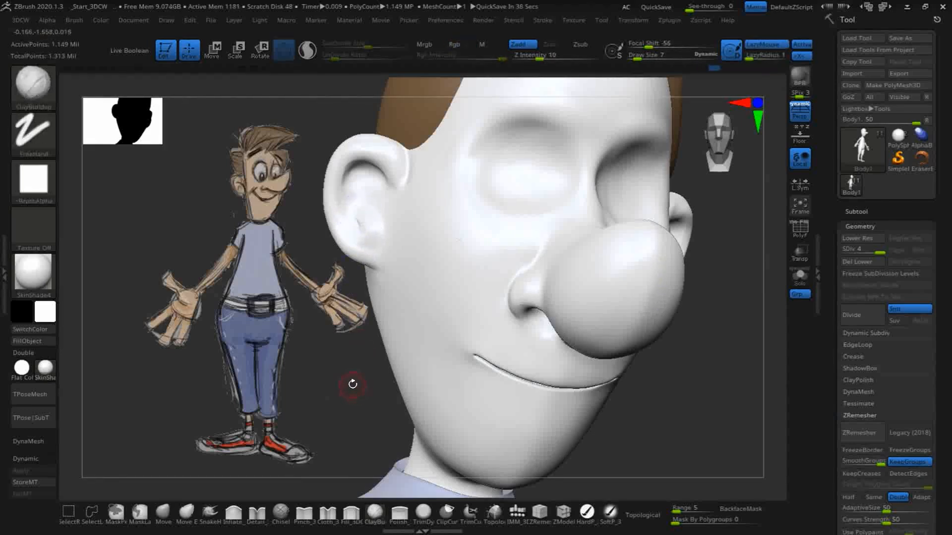
{"action": "mouse_move", "coordinate": [336, 388]}
{"action": "left_mouse_down"}
{"action": "mouse_move", "coordinate": [349, 385]}
{"action": "mouse_move", "coordinate": [334, 388]}
{"action": "left_mouse_up"}
{"action": "key", "text": "ctrl"}
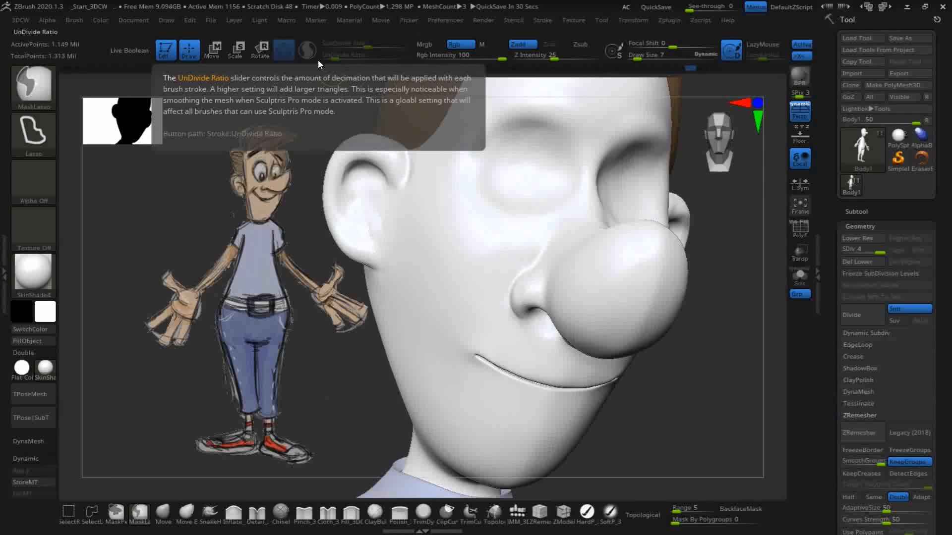
{"action": "mouse_move", "coordinate": [724, 383]}
{"action": "left_mouse_down"}
{"action": "mouse_move", "coordinate": [696, 385]}
{"action": "mouse_move", "coordinate": [714, 384]}
{"action": "mouse_move", "coordinate": [657, 168]}
{"action": "left_mouse_up"}
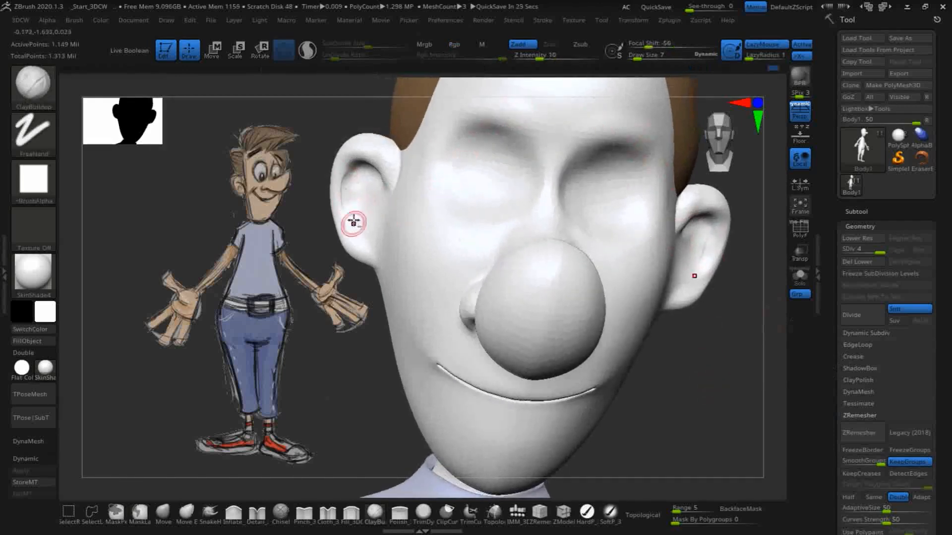
{"action": "key", "text": "shift"}
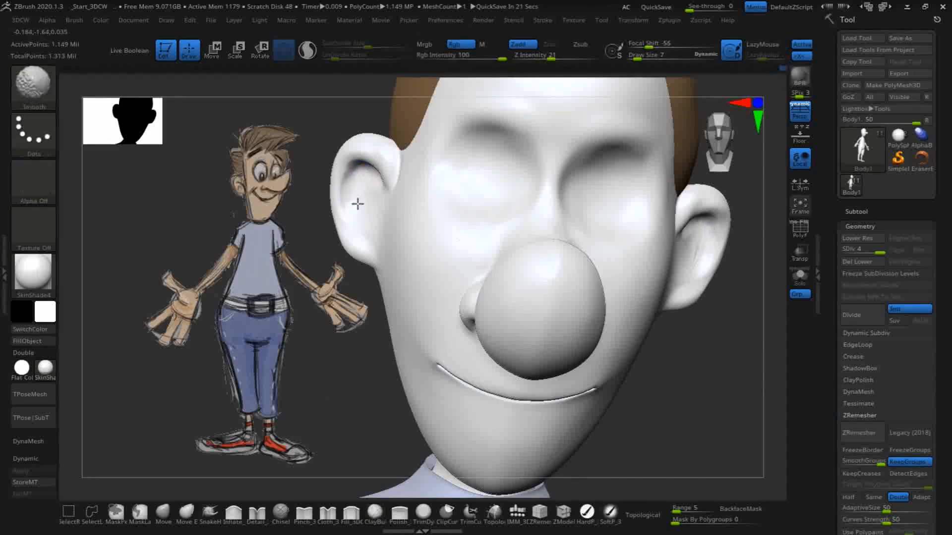
{"action": "left_click_drag", "start_coordinate": [375, 174], "coordinate": [363, 185], "text": "shift"}
- Mask the inner hollow of the ear from the front view with the MaskLasso brush
{"action": "mouse_move", "coordinate": [739, 373]}
{"action": "left_mouse_down"}
{"action": "mouse_move", "coordinate": [755, 381]}
{"action": "mouse_move", "coordinate": [780, 347]}
{"action": "left_mouse_up"}
{"action": "left_click_drag", "start_coordinate": [669, 404], "coordinate": [684, 346]}
{"action": "left_click_drag", "start_coordinate": [693, 401], "coordinate": [750, 297]}
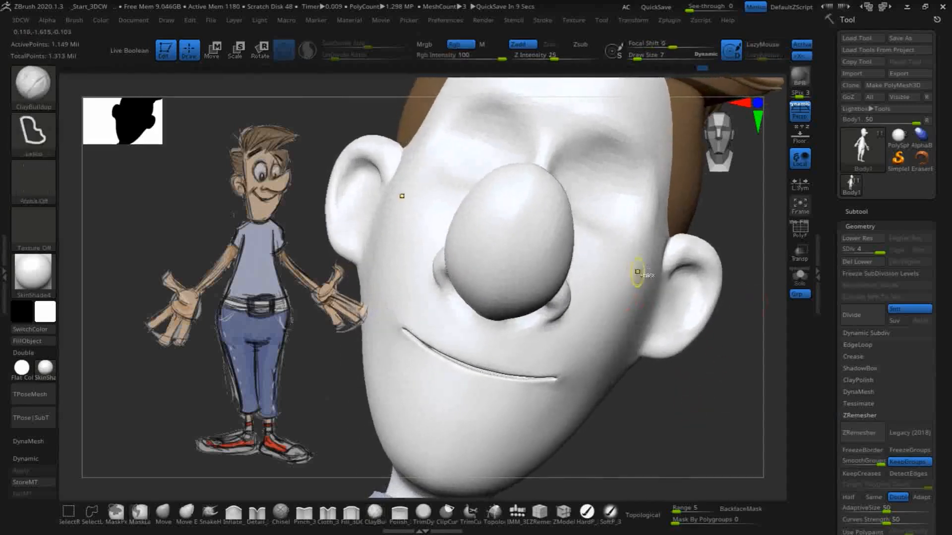
{"action": "left_click_drag", "start_coordinate": [661, 382], "coordinate": [671, 400], "text": "shift"}
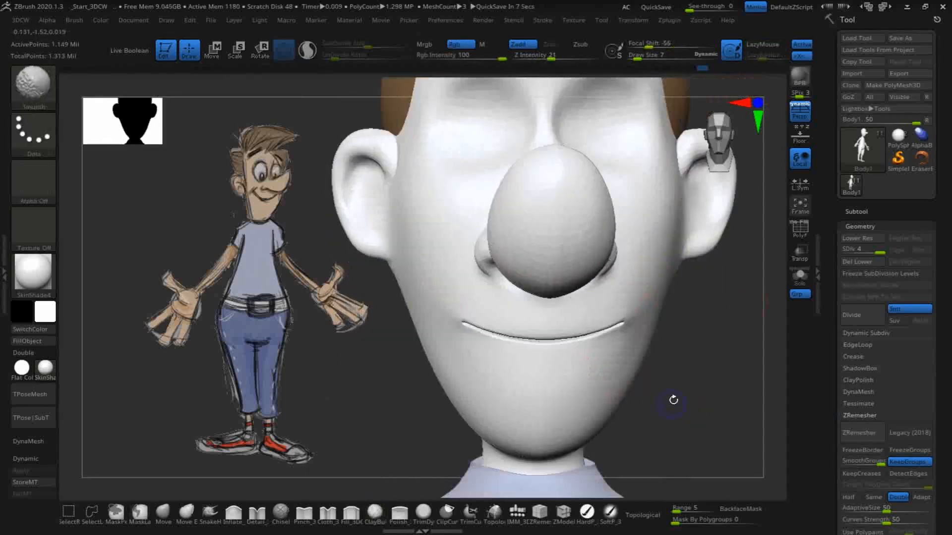
{"action": "key", "text": "ctrl"}
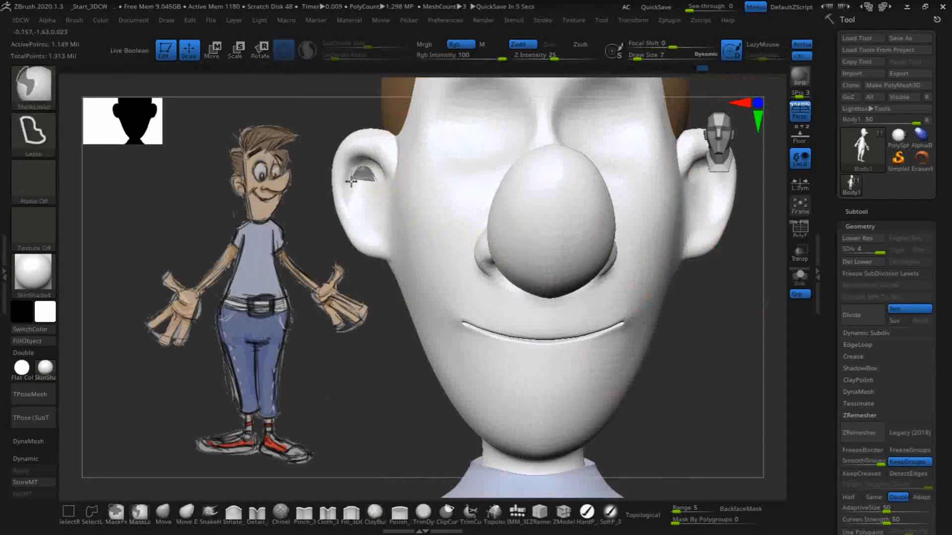
{"action": "left_click_drag", "start_coordinate": [365, 229], "coordinate": [384, 238], "text": "ctrl"}
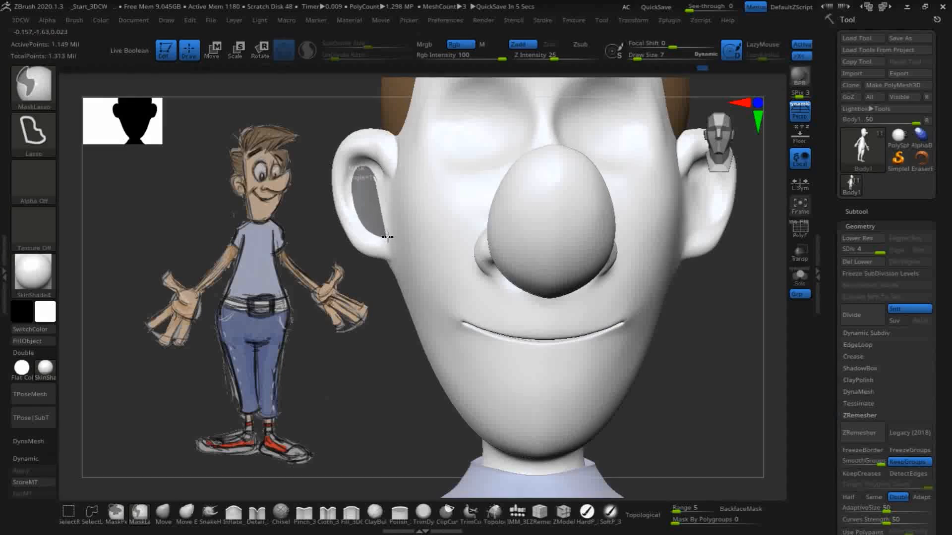
{"action": "left_click_drag", "start_coordinate": [379, 165], "coordinate": [364, 158], "text": "ctrl"}
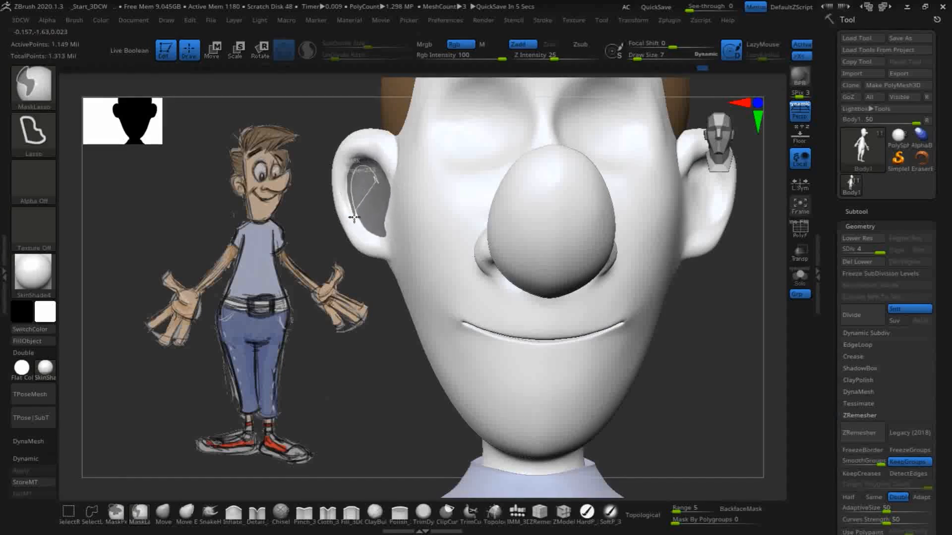
- Lasso-mask the inner bowl of the ear and clear the mask where it spills onto the ear's front edge and lobe
{"action": "left_click_drag", "start_coordinate": [383, 239], "coordinate": [386, 221], "text": "ctrl"}
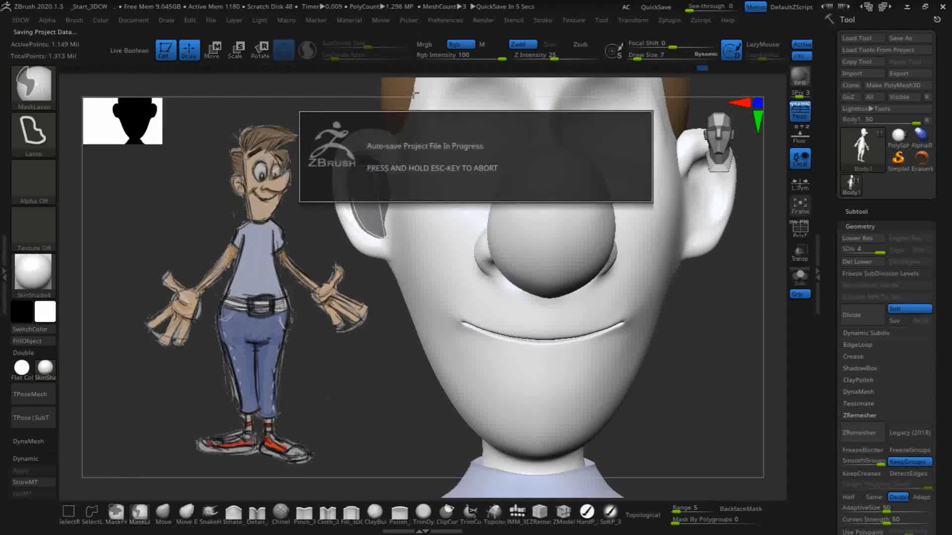
{"action": "left_click_drag", "start_coordinate": [301, 102], "coordinate": [370, 140]}
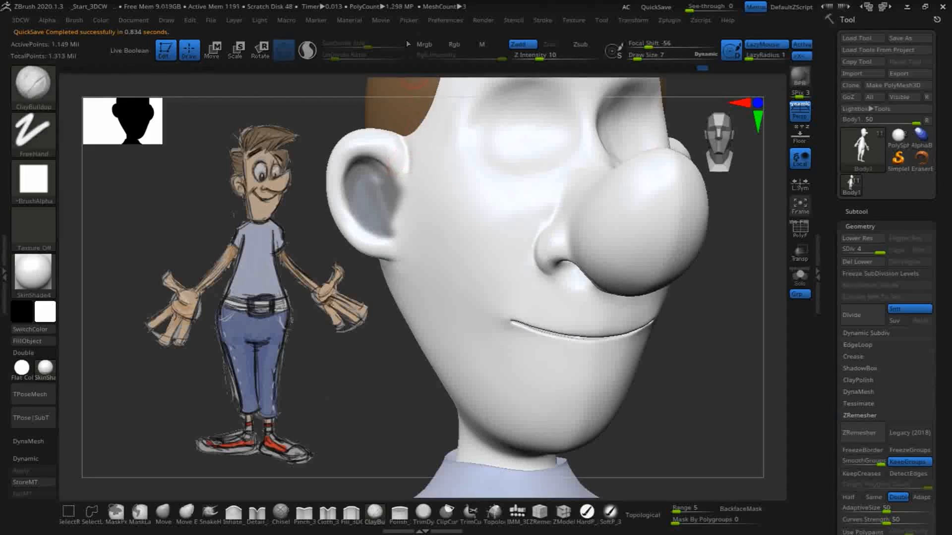
{"action": "key", "text": "ctrl"}
{"action": "mouse_move", "coordinate": [392, 200]}
{"action": "left_mouse_down", "text": "ctrl+alt"}
{"action": "mouse_move", "coordinate": [398, 261]}
{"action": "mouse_move", "coordinate": [416, 133]}
{"action": "mouse_move", "coordinate": [410, 144]}
{"action": "left_mouse_up", "text": "ctrl+alt"}
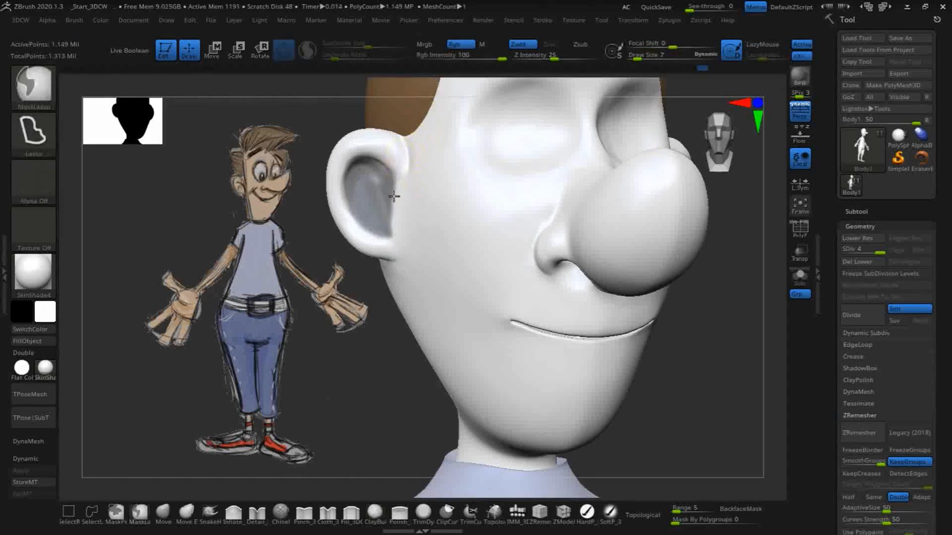
{"action": "mouse_move", "coordinate": [395, 249]}
{"action": "left_mouse_down", "text": "ctrl+alt"}
{"action": "mouse_move", "coordinate": [415, 213]}
{"action": "mouse_move", "coordinate": [406, 265]}
{"action": "mouse_move", "coordinate": [416, 167]}
{"action": "left_mouse_up", "text": "ctrl+alt"}
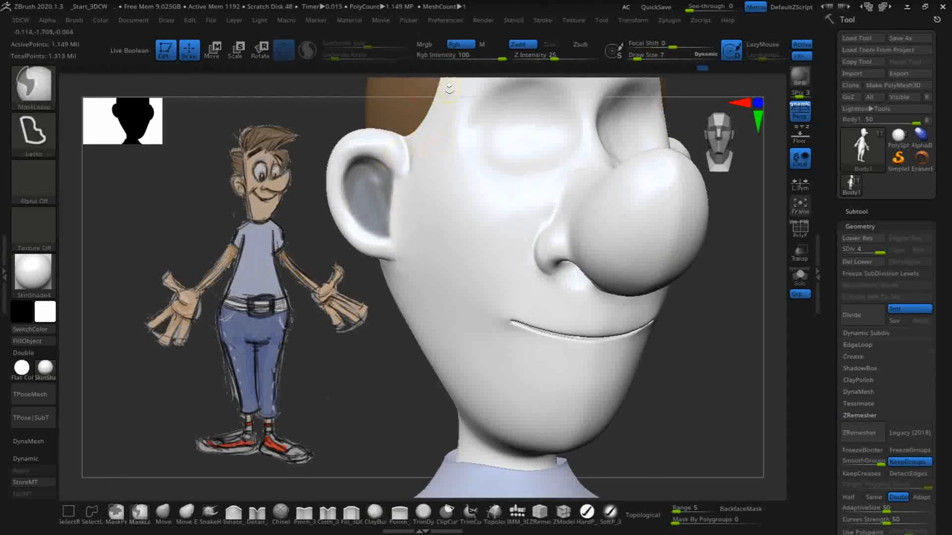
{"action": "key", "text": "ctrl"}
{"action": "mouse_move", "coordinate": [367, 232]}
{"action": "left_mouse_down", "text": "ctrl+alt"}
{"action": "mouse_move", "coordinate": [381, 261]}
{"action": "mouse_move", "coordinate": [403, 248]}
{"action": "left_mouse_up", "text": "ctrl+alt"}
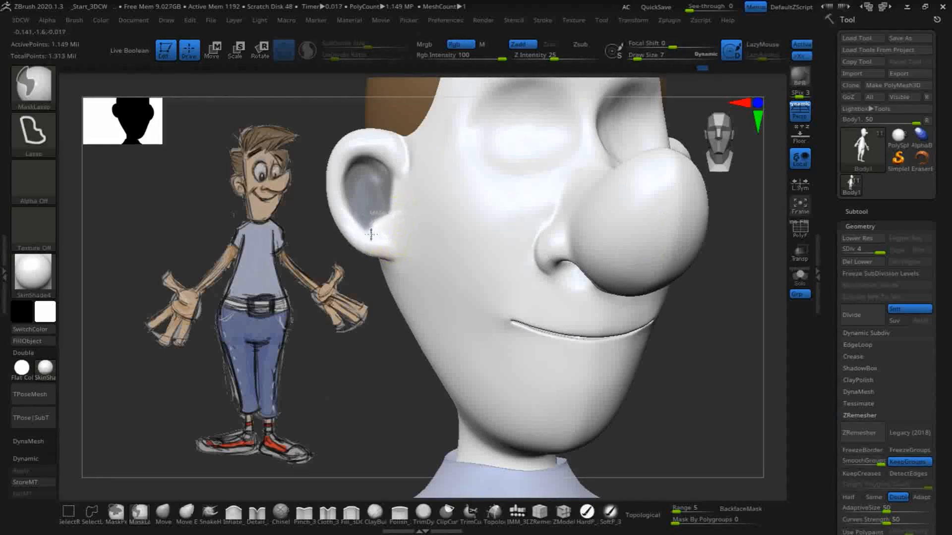
{"action": "left_click_drag", "start_coordinate": [745, 350], "coordinate": [736, 203]}
{"action": "key", "text": "ctrl"}
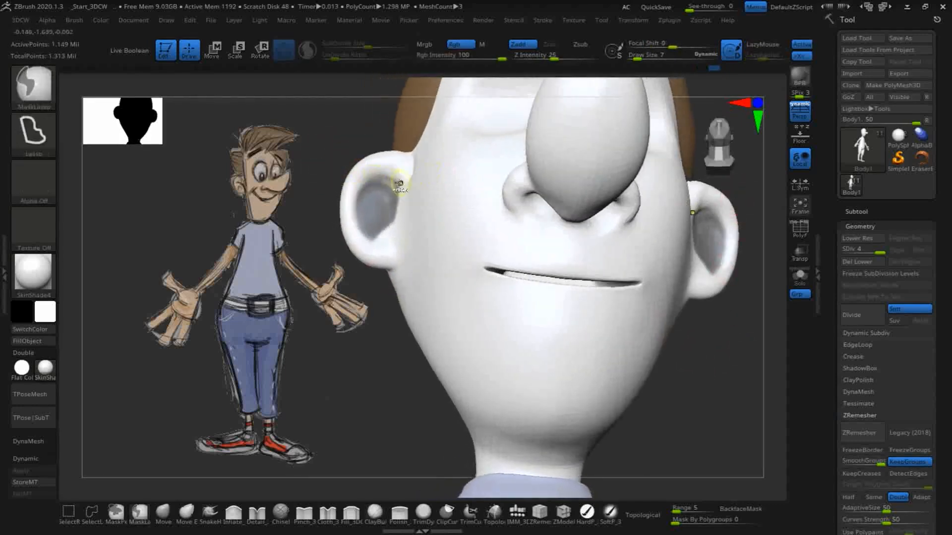
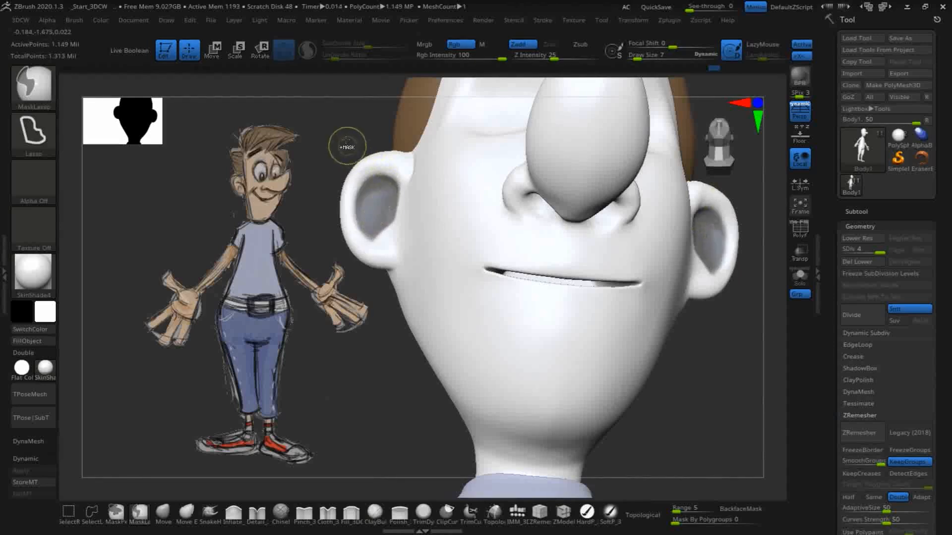
- Invert the mask so only the inner ear is editable and place the Rotate gizmo over the ear bowl
{"action": "left_click", "coordinate": [317, 124], "text": "ctrl"}
{"action": "left_click_drag", "start_coordinate": [723, 383], "coordinate": [779, 296]}
{"action": "left_click_drag", "start_coordinate": [714, 348], "coordinate": [705, 394]}
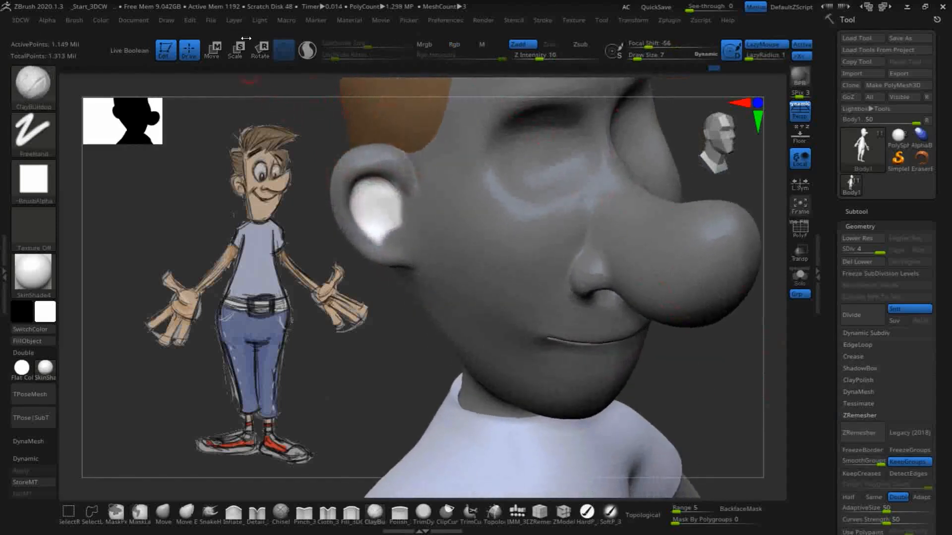
{"action": "left_click", "coordinate": [258, 52]}
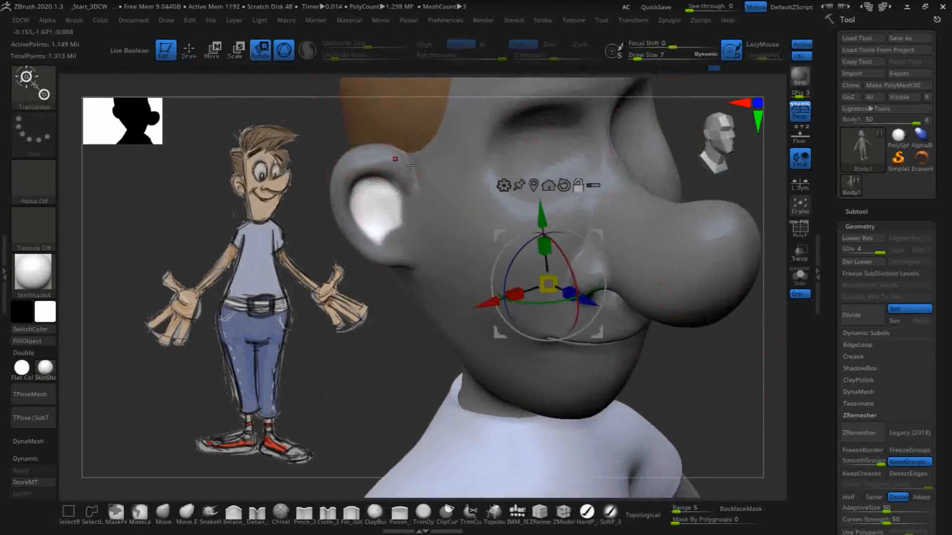
{"action": "left_click_drag", "start_coordinate": [418, 207], "coordinate": [383, 216]}
{"action": "left_click_drag", "start_coordinate": [412, 360], "coordinate": [399, 391]}
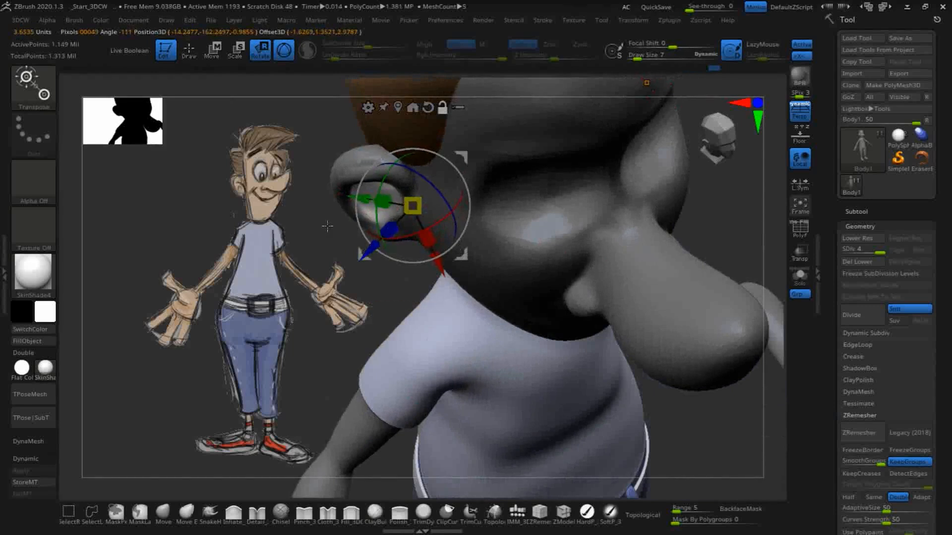
{"action": "left_click_drag", "start_coordinate": [307, 223], "coordinate": [351, 184]}
{"action": "left_click_drag", "start_coordinate": [405, 228], "coordinate": [360, 194], "text": "alt"}
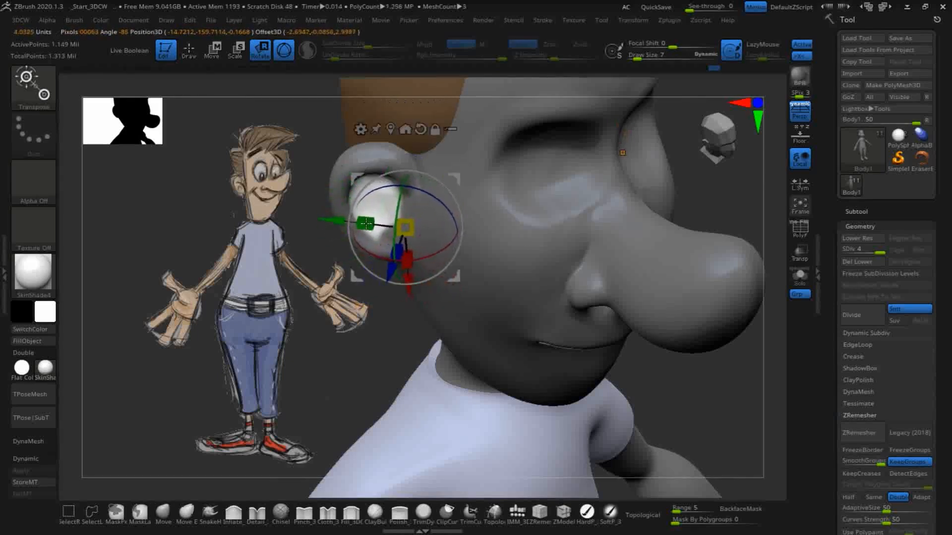
{"action": "left_click_drag", "start_coordinate": [365, 224], "coordinate": [386, 205], "text": "alt"}
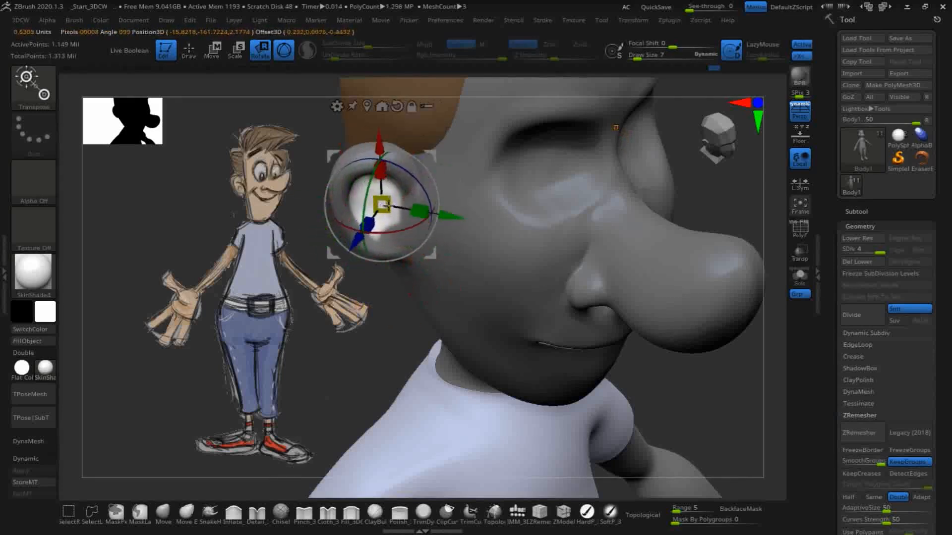
- Reorient the gizmo over the ear so one of its axes points straight out of the ear opening
{"action": "left_click_drag", "start_coordinate": [706, 177], "coordinate": [613, 174]}
{"action": "left_click_drag", "start_coordinate": [422, 214], "coordinate": [410, 183]}
{"action": "left_click_drag", "start_coordinate": [373, 134], "coordinate": [377, 149]}
{"action": "left_click_drag", "start_coordinate": [295, 211], "coordinate": [325, 223]}
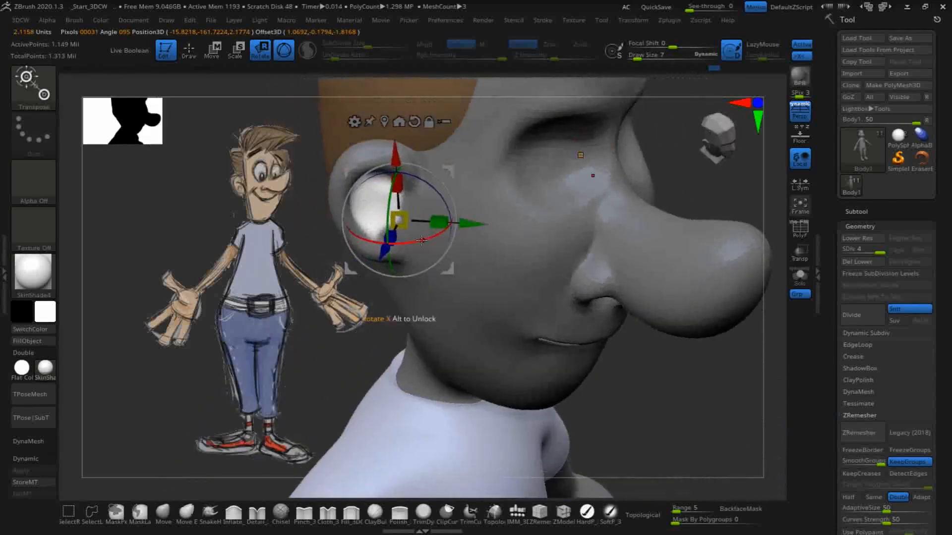
{"action": "left_click_drag", "start_coordinate": [413, 239], "coordinate": [413, 239]}
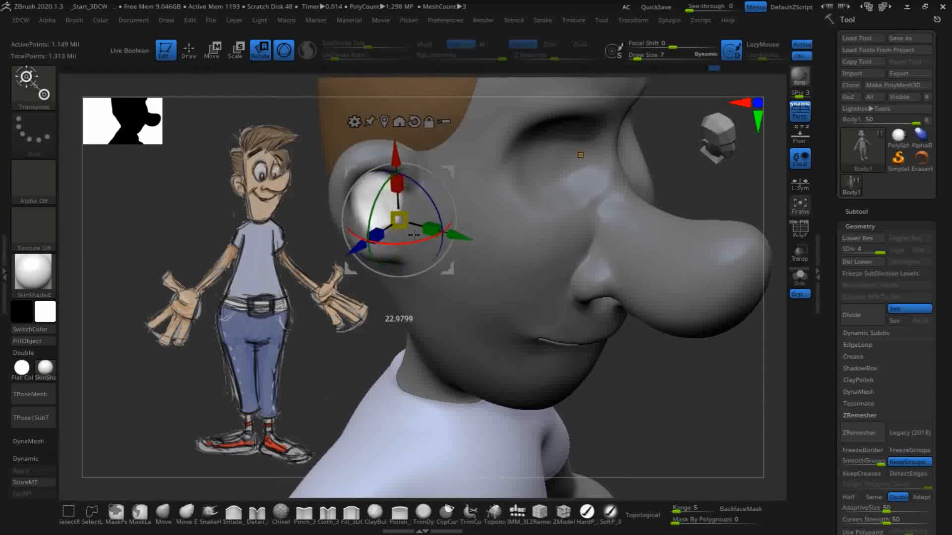
{"action": "left_click_drag", "start_coordinate": [397, 233], "coordinate": [361, 245]}
- Try to mask the exposed patch on the back of the ear and undo clearing the mask
{"action": "right_click_drag", "start_coordinate": [647, 364], "coordinate": [718, 375]}
{"action": "key", "text": "ctrl"}
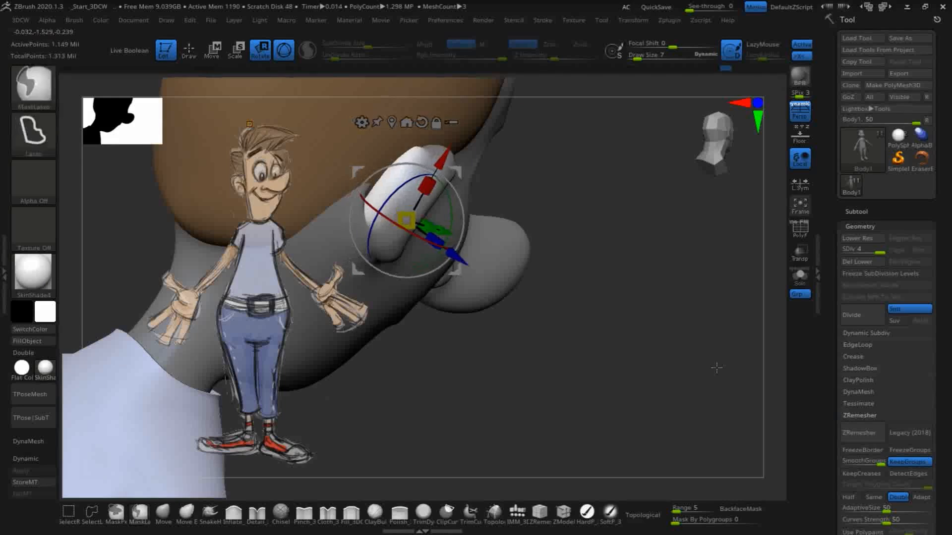
{"action": "mouse_move", "coordinate": [719, 365]}
{"action": "right_mouse_down"}
{"action": "mouse_move", "coordinate": [680, 220]}
{"action": "mouse_move", "coordinate": [765, 230]}
{"action": "mouse_move", "coordinate": [758, 240]}
{"action": "right_mouse_up"}
{"action": "key", "text": "ctrl"}
{"action": "key", "text": "ctrl"}
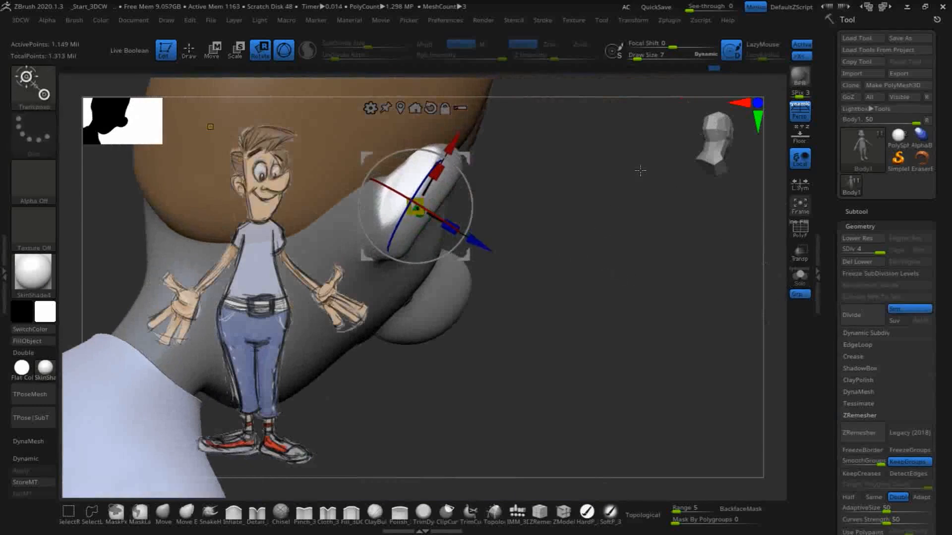
{"action": "key", "text": "q"}
{"action": "key", "text": "ctrl"}
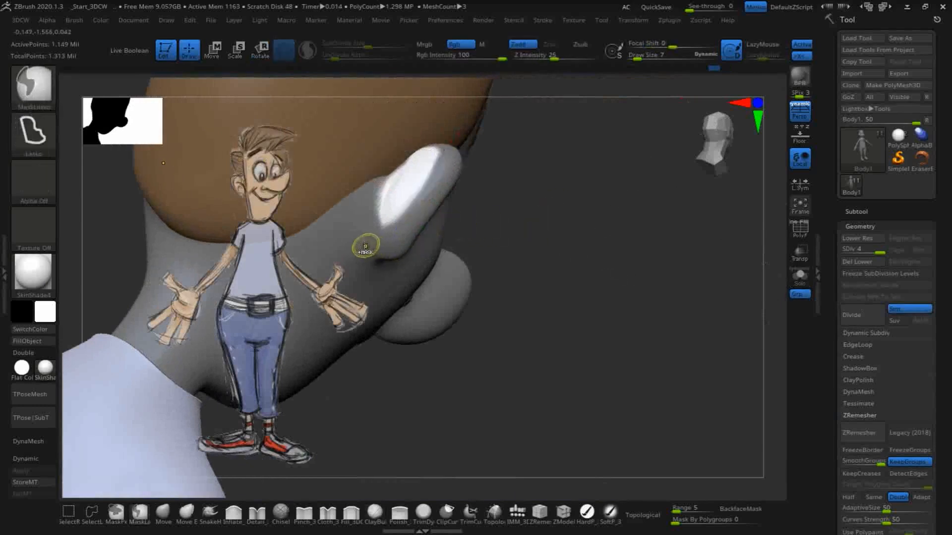
{"action": "mouse_move", "coordinate": [401, 218]}
{"action": "left_mouse_down", "text": "ctrl"}
{"action": "mouse_move", "coordinate": [426, 188]}
{"action": "mouse_move", "coordinate": [427, 130]}
{"action": "mouse_move", "coordinate": [355, 201]}
{"action": "mouse_move", "coordinate": [357, 218]}
{"action": "left_mouse_up", "text": "ctrl"}
{"action": "left_click_drag", "start_coordinate": [550, 210], "coordinate": [533, 198], "text": "ctrl"}
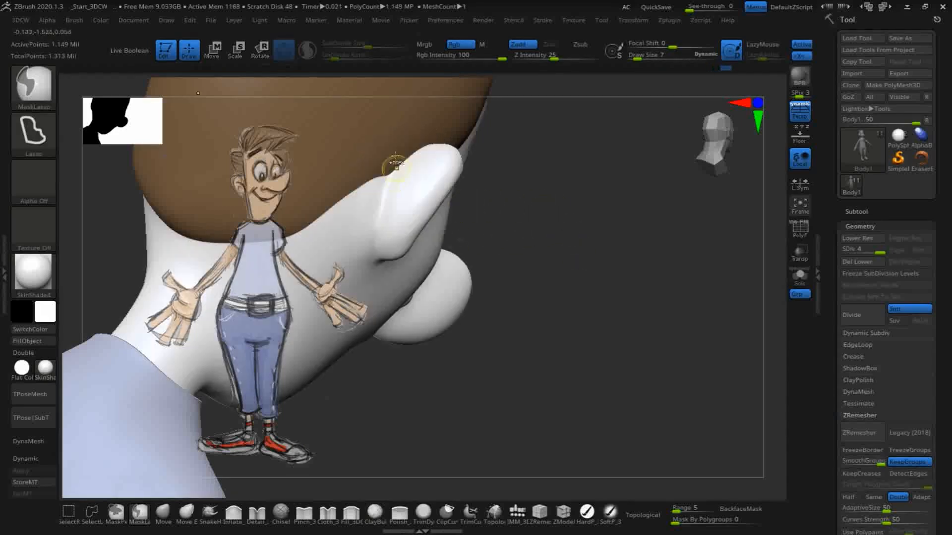
{"action": "key", "text": "ctrl+z"}
- Unmask the upper part of the inner ear so the whole bowl is exposed up to the rim
{"action": "mouse_move", "coordinate": [665, 177]}
{"action": "left_mouse_down"}
{"action": "mouse_move", "coordinate": [617, 154]}
{"action": "mouse_move", "coordinate": [638, 155]}
{"action": "left_mouse_up"}
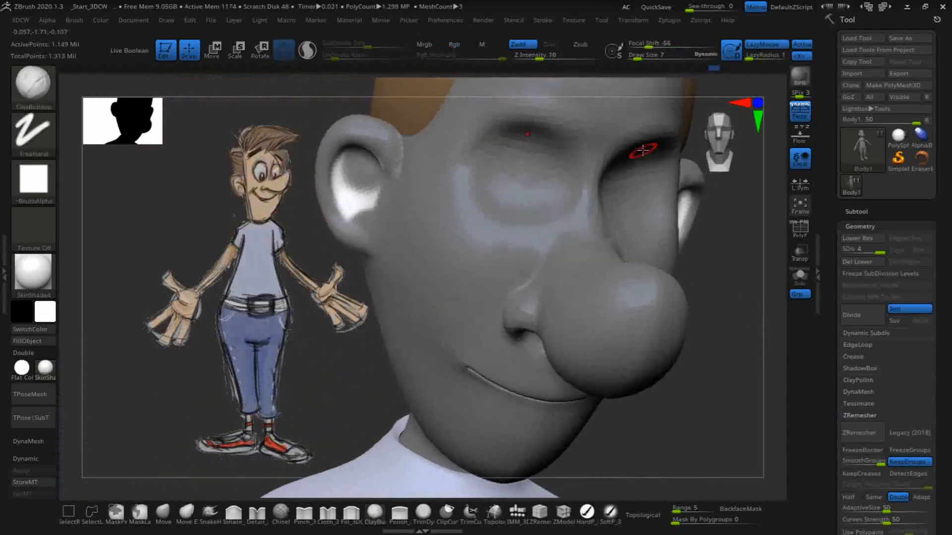
{"action": "left_click_drag", "start_coordinate": [762, 316], "coordinate": [528, 285]}
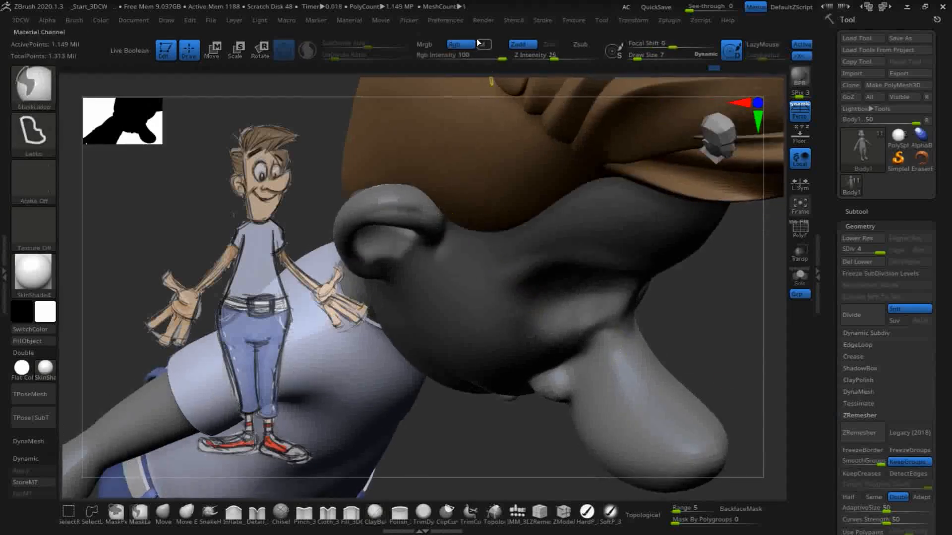
{"action": "key", "text": "ctrl"}
{"action": "mouse_move", "coordinate": [313, 135]}
{"action": "left_mouse_down"}
{"action": "mouse_move", "coordinate": [305, 151]}
{"action": "mouse_move", "coordinate": [318, 198]}
{"action": "left_mouse_up"}
{"action": "key", "text": "ctrl"}
{"action": "mouse_move", "coordinate": [434, 177]}
{"action": "left_mouse_down", "text": "ctrl"}
{"action": "mouse_move", "coordinate": [373, 200]}
{"action": "mouse_move", "coordinate": [323, 193]}
{"action": "mouse_move", "coordinate": [414, 145]}
{"action": "mouse_move", "coordinate": [432, 157]}
{"action": "left_mouse_up", "text": "ctrl"}
{"action": "left_click_drag", "start_coordinate": [236, 111], "coordinate": [692, 323]}
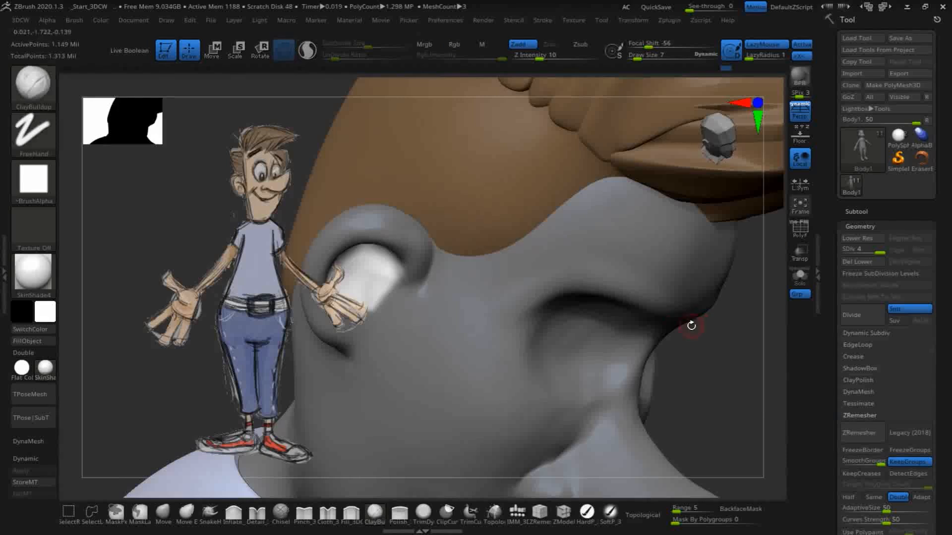
{"action": "left_click_drag", "start_coordinate": [734, 355], "coordinate": [650, 131]}
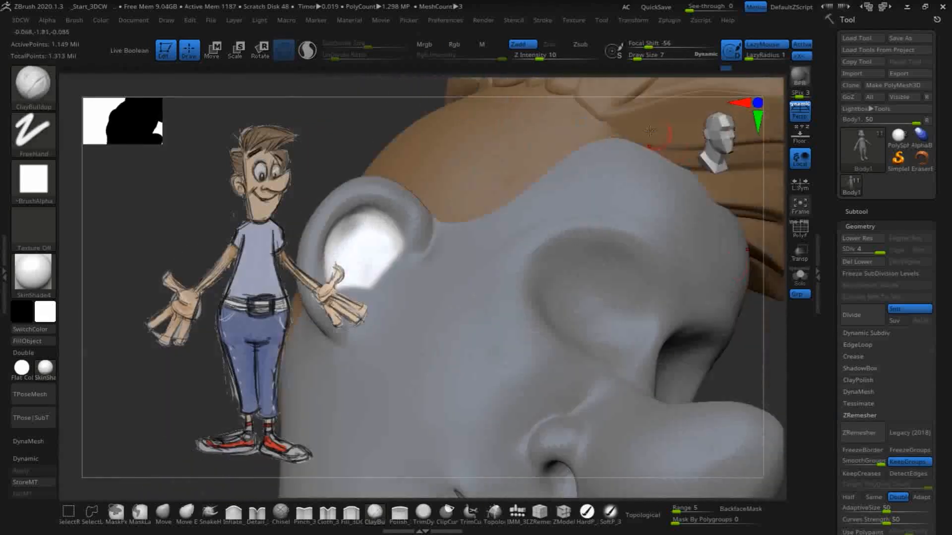
{"action": "key", "text": "ctrl"}
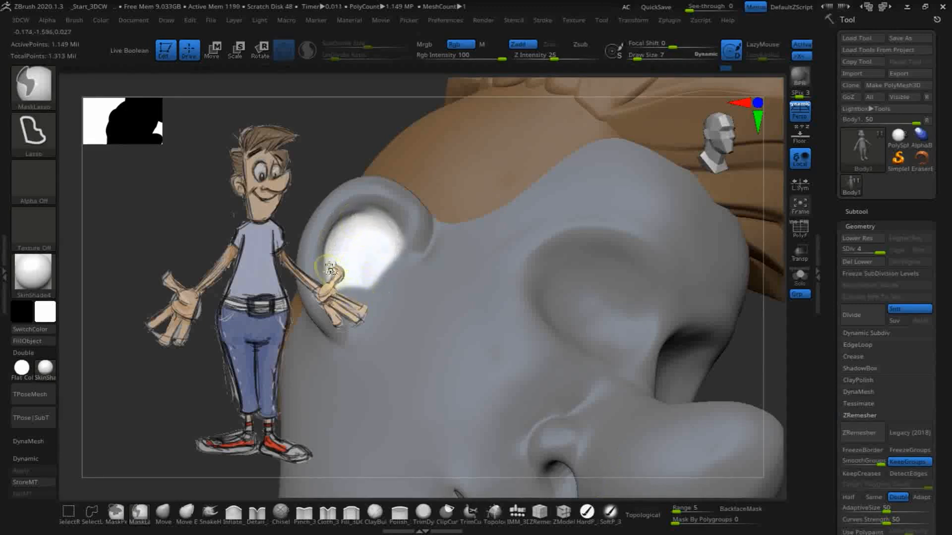
- Undo the last mask change behind the ear and isolate the body mesh in Solo mode
{"action": "mouse_move", "coordinate": [329, 110]}
{"action": "left_mouse_down"}
{"action": "mouse_move", "coordinate": [402, 170]}
{"action": "mouse_move", "coordinate": [382, 204]}
{"action": "left_mouse_up"}
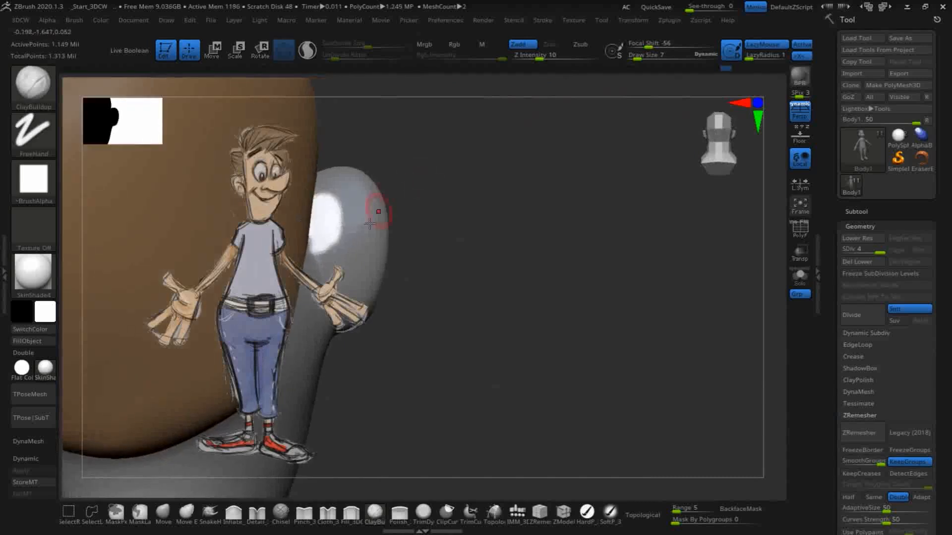
{"action": "mouse_move", "coordinate": [387, 171]}
{"action": "left_mouse_down"}
{"action": "mouse_move", "coordinate": [344, 171]}
{"action": "mouse_move", "coordinate": [332, 237]}
{"action": "mouse_move", "coordinate": [288, 268]}
{"action": "mouse_move", "coordinate": [377, 130]}
{"action": "left_mouse_up"}
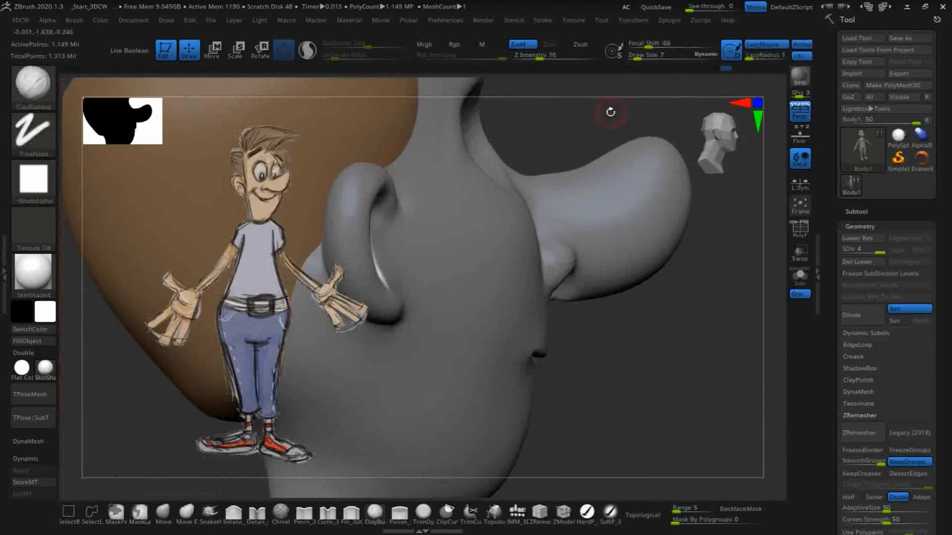
{"action": "key", "text": "ctrl+z"}
{"action": "mouse_move", "coordinate": [562, 134]}
{"action": "left_mouse_down"}
{"action": "mouse_move", "coordinate": [603, 159]}
{"action": "mouse_move", "coordinate": [605, 253]}
{"action": "mouse_move", "coordinate": [584, 272]}
{"action": "mouse_move", "coordinate": [597, 220]}
{"action": "left_mouse_up"}
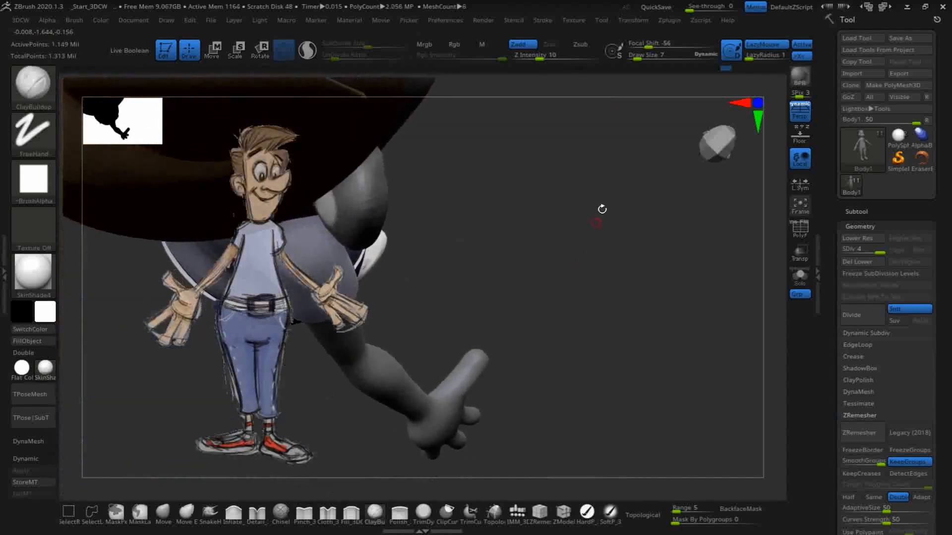
{"action": "left_click_drag", "start_coordinate": [558, 258], "coordinate": [728, 246]}
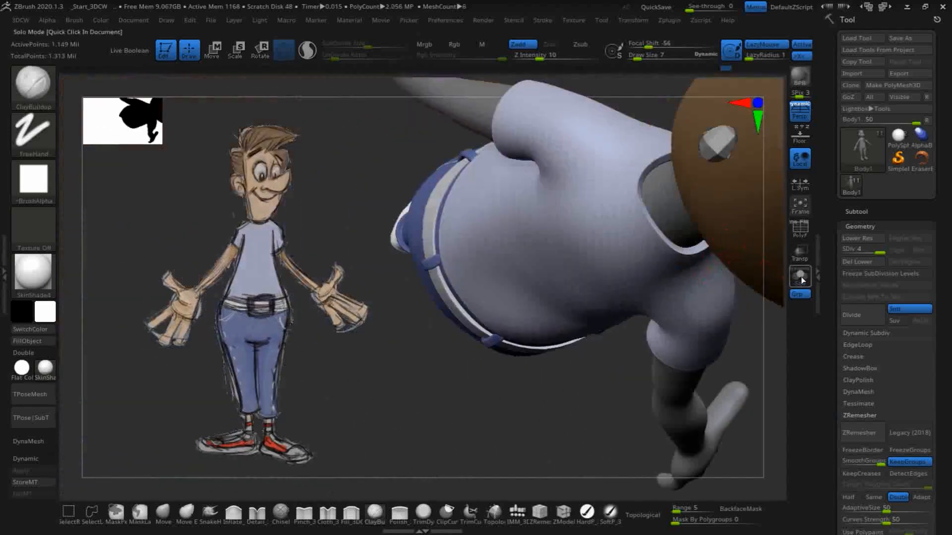
{"action": "left_click", "coordinate": [800, 278]}
- Try to mask the exposed strip across the back of the head and behind the ear with a lasso
{"action": "mouse_move", "coordinate": [439, 340]}
{"action": "left_mouse_down"}
{"action": "mouse_move", "coordinate": [590, 403]}
{"action": "mouse_move", "coordinate": [480, 403]}
{"action": "mouse_move", "coordinate": [548, 357]}
{"action": "mouse_move", "coordinate": [484, 382]}
{"action": "mouse_move", "coordinate": [484, 283]}
{"action": "mouse_move", "coordinate": [506, 378]}
{"action": "mouse_move", "coordinate": [496, 315]}
{"action": "left_mouse_up"}
{"action": "left_click_drag", "start_coordinate": [470, 162], "coordinate": [495, 114]}
{"action": "left_click_drag", "start_coordinate": [520, 153], "coordinate": [550, 198]}
{"action": "left_click_drag", "start_coordinate": [665, 323], "coordinate": [634, 302]}
{"action": "key", "text": "ctrl"}
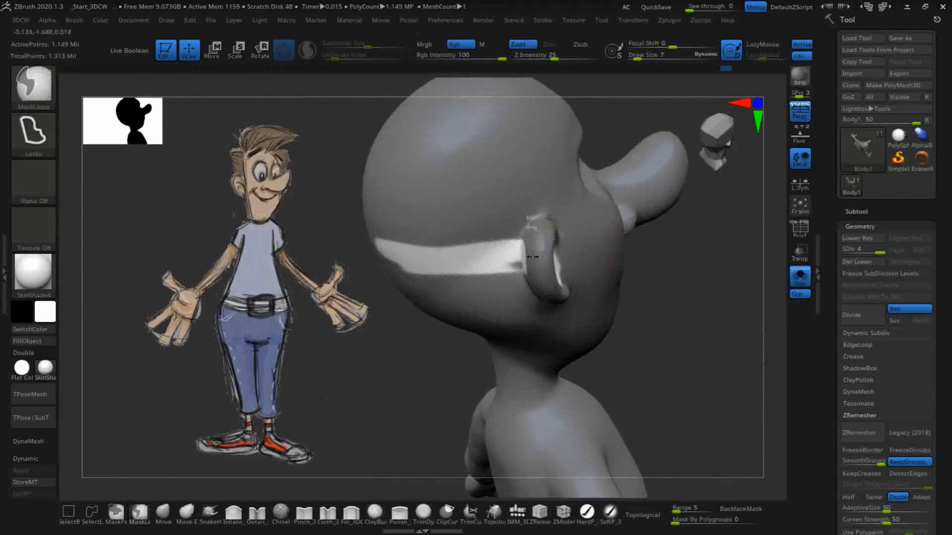
{"action": "mouse_move", "coordinate": [527, 289]}
{"action": "left_mouse_down", "text": "ctrl"}
{"action": "mouse_move", "coordinate": [406, 277]}
{"action": "mouse_move", "coordinate": [355, 205]}
{"action": "left_mouse_up", "text": "ctrl"}
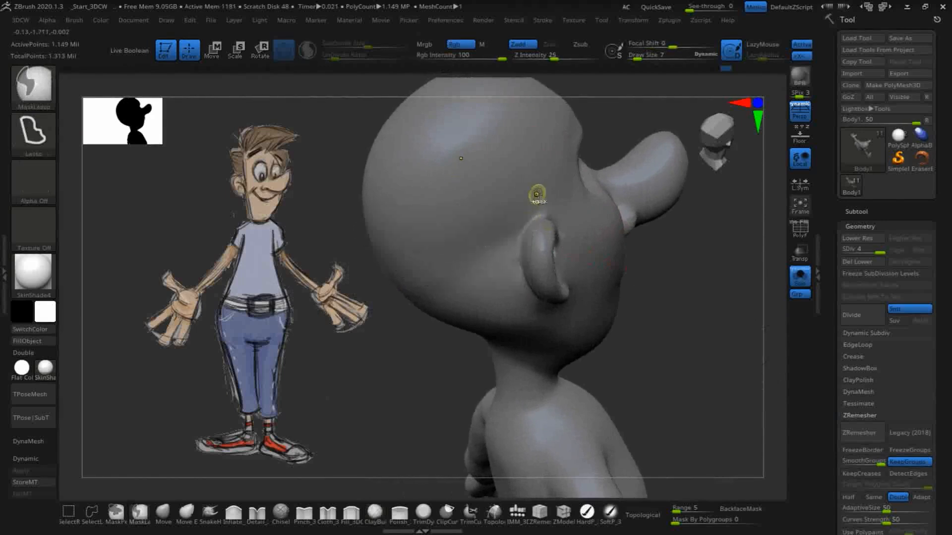
{"action": "left_click_drag", "start_coordinate": [696, 301], "coordinate": [663, 301]}
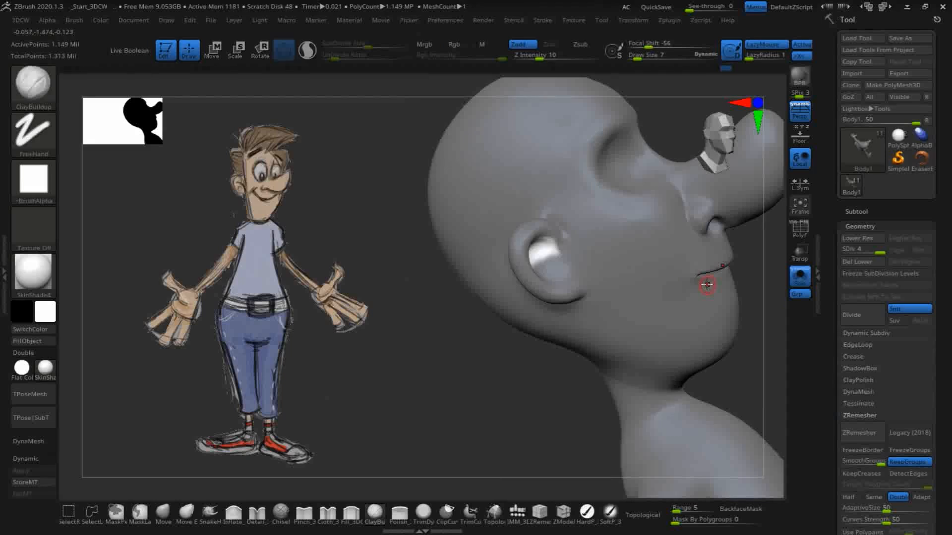
{"action": "key", "text": "ctrl+z"}
- Lasso-mask the exposed back of the ear from an overhead angle, keeping the inner bowl outside the selection
{"action": "left_click_drag", "start_coordinate": [399, 405], "coordinate": [455, 295]}
{"action": "left_click_drag", "start_coordinate": [398, 351], "coordinate": [399, 397]}
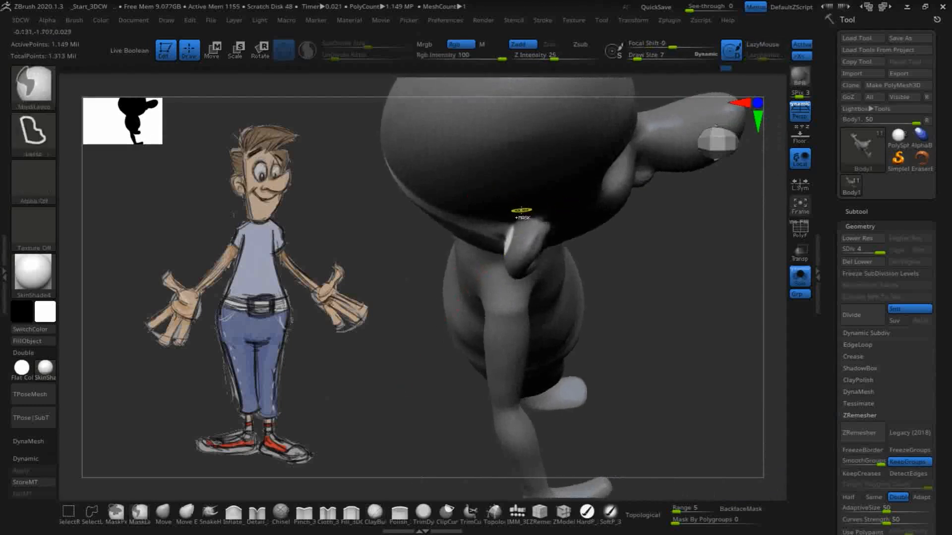
{"action": "mouse_move", "coordinate": [509, 259]}
{"action": "left_mouse_down", "text": "ctrl"}
{"action": "mouse_move", "coordinate": [446, 218]}
{"action": "mouse_move", "coordinate": [310, 183]}
{"action": "mouse_move", "coordinate": [317, 136]}
{"action": "mouse_move", "coordinate": [434, 264]}
{"action": "left_mouse_up", "text": "ctrl"}
- Adjust the depth of the unmasked inner ears along the gizmo's outward axis, checking them from front and side
{"action": "mouse_move", "coordinate": [337, 228]}
{"action": "left_mouse_down"}
{"action": "mouse_move", "coordinate": [379, 185]}
{"action": "mouse_move", "coordinate": [401, 205]}
{"action": "mouse_move", "coordinate": [490, 318]}
{"action": "mouse_move", "coordinate": [466, 352]}
{"action": "mouse_move", "coordinate": [455, 221]}
{"action": "left_mouse_up"}
{"action": "left_click_drag", "start_coordinate": [501, 418], "coordinate": [573, 344]}
{"action": "mouse_move", "coordinate": [725, 284]}
{"action": "left_mouse_down"}
{"action": "mouse_move", "coordinate": [751, 293]}
{"action": "mouse_move", "coordinate": [747, 319]}
{"action": "mouse_move", "coordinate": [713, 243]}
{"action": "mouse_move", "coordinate": [695, 254]}
{"action": "left_mouse_up"}
{"action": "left_click_drag", "start_coordinate": [429, 391], "coordinate": [272, 371], "text": "alt"}
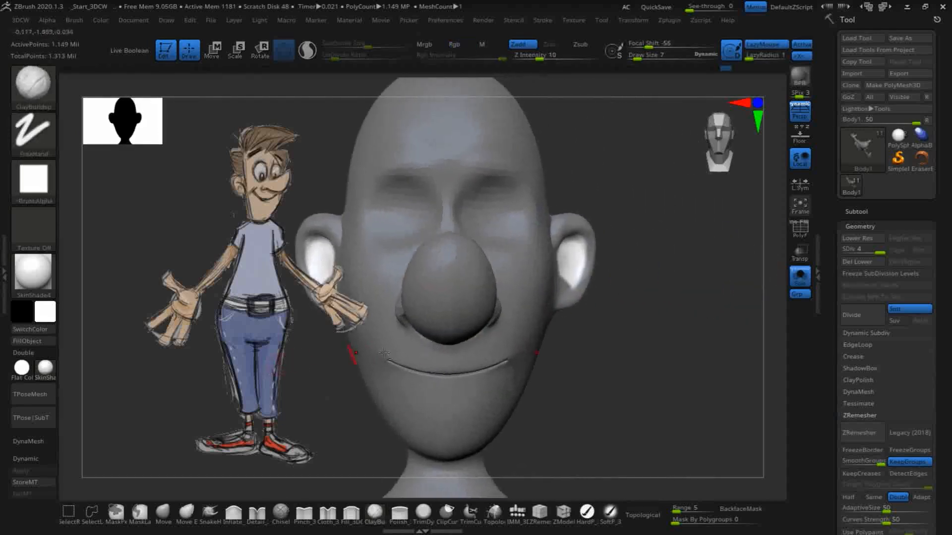
{"action": "left_click_drag", "start_coordinate": [650, 389], "coordinate": [704, 381], "text": "alt"}
{"action": "left_click_drag", "start_coordinate": [362, 379], "coordinate": [411, 398], "text": "alt"}
{"action": "left_click", "coordinate": [236, 50]}
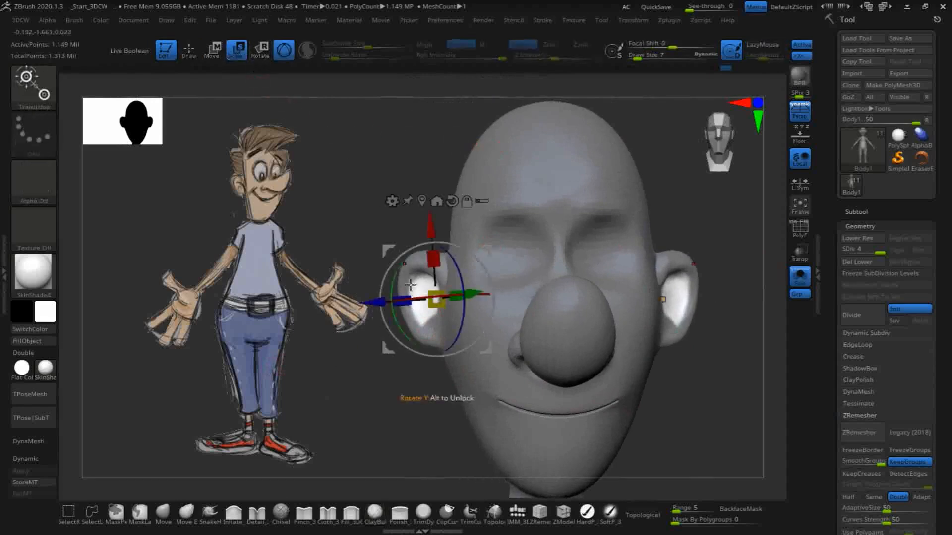
{"action": "mouse_move", "coordinate": [360, 436]}
{"action": "left_mouse_down"}
{"action": "mouse_move", "coordinate": [386, 452]}
{"action": "mouse_move", "coordinate": [411, 439]}
{"action": "left_mouse_up"}
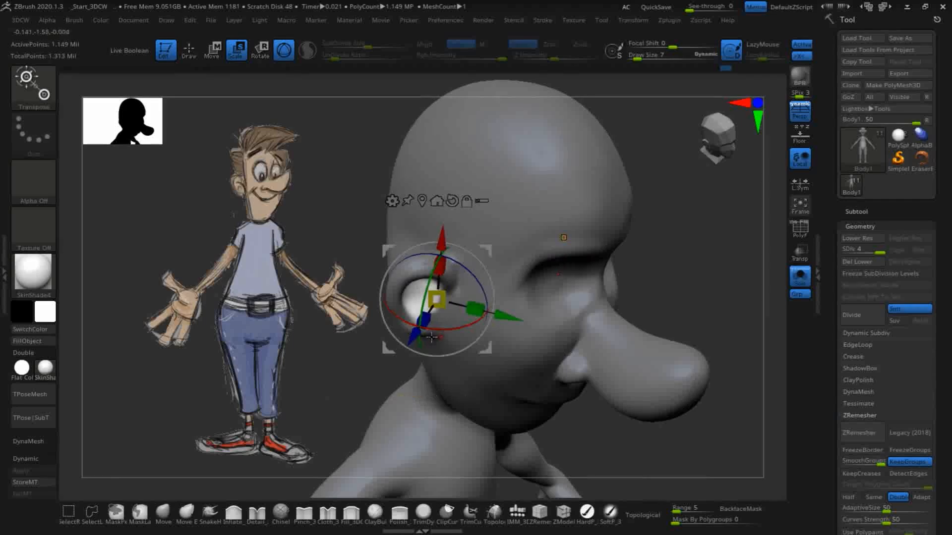
{"action": "left_click_drag", "start_coordinate": [410, 338], "coordinate": [414, 332]}
{"action": "left_click_drag", "start_coordinate": [669, 255], "coordinate": [656, 187]}
{"action": "left_click_drag", "start_coordinate": [415, 299], "coordinate": [411, 296]}
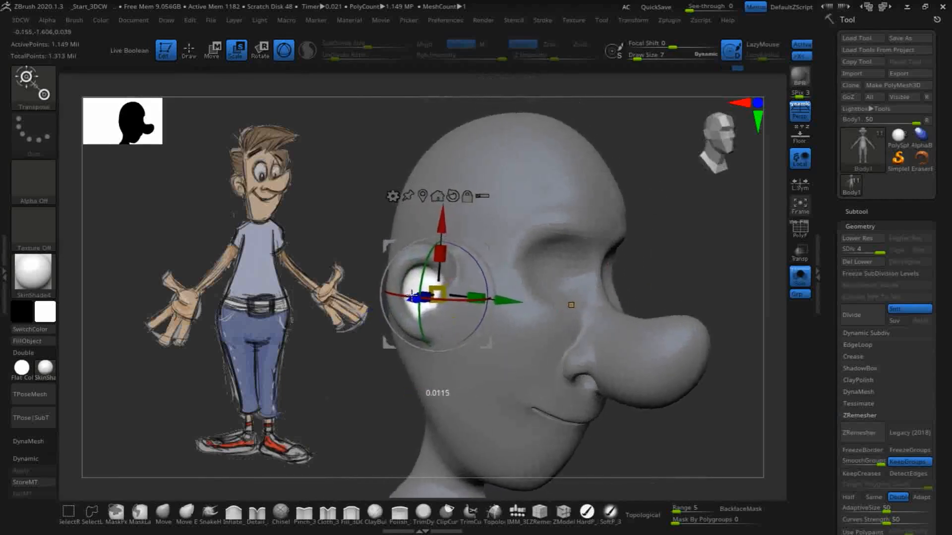
- Clear the mask from the body mesh and smooth the inside of the ear bowl
{"action": "left_click_drag", "start_coordinate": [700, 221], "coordinate": [629, 164]}
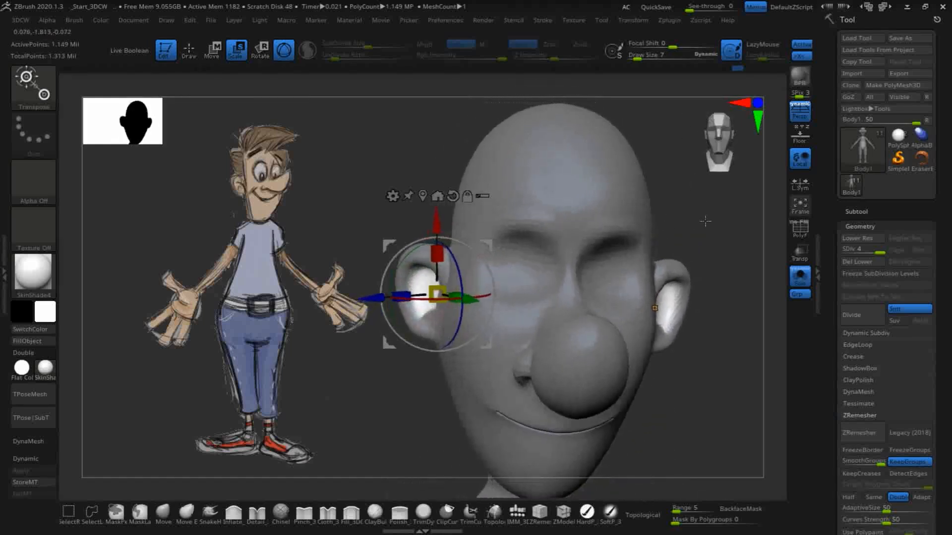
{"action": "left_click_drag", "start_coordinate": [722, 221], "coordinate": [727, 307], "text": "ctrl"}
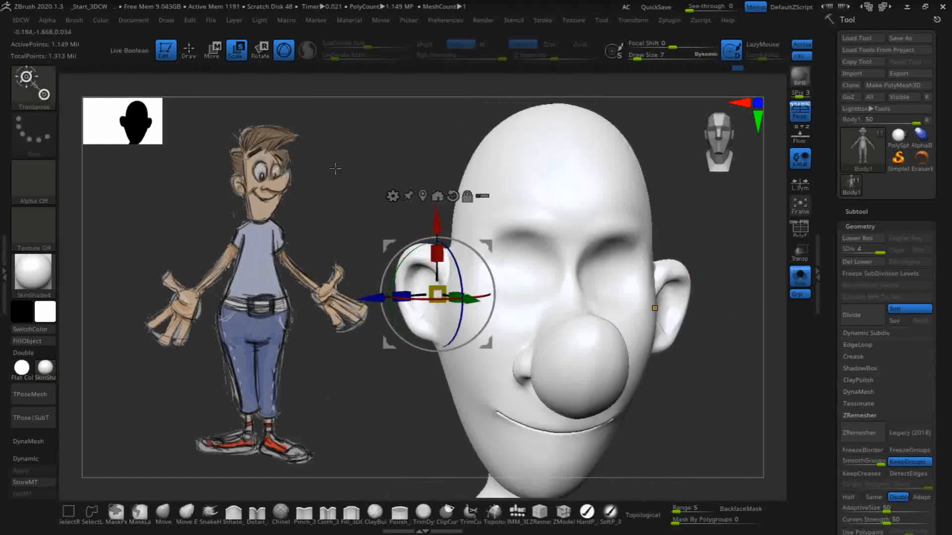
{"action": "left_click", "coordinate": [188, 49]}
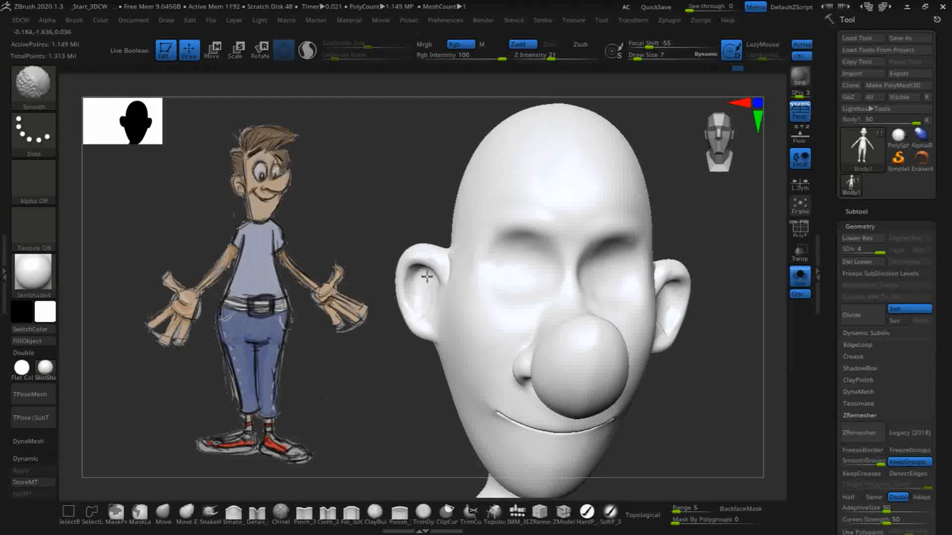
{"action": "left_click_drag", "start_coordinate": [349, 247], "coordinate": [420, 292]}
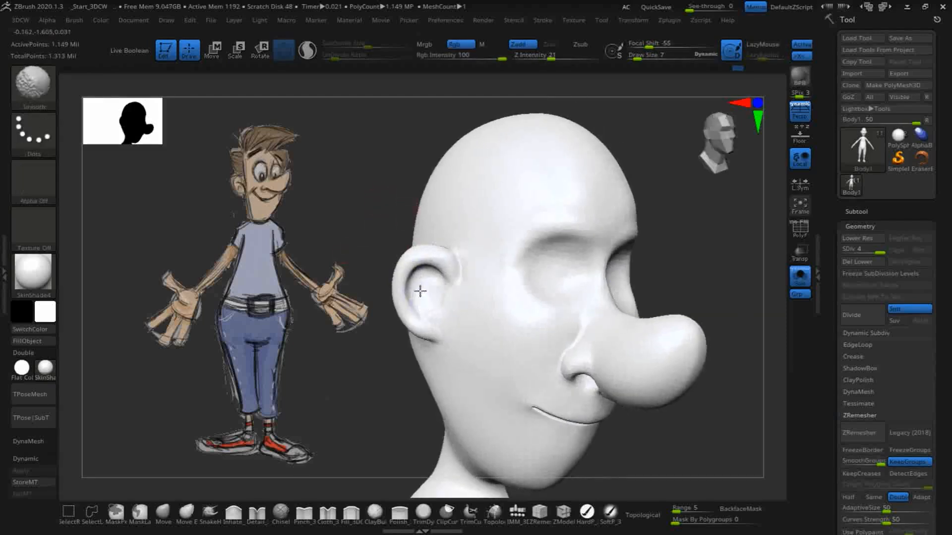
{"action": "mouse_move", "coordinate": [338, 192]}
{"action": "left_mouse_down"}
{"action": "mouse_move", "coordinate": [367, 204]}
{"action": "mouse_move", "coordinate": [352, 213]}
{"action": "left_mouse_up"}
- Build up a small ridge along the lower front edge of the ear bowl with the ClayBuildup brush
{"action": "mouse_move", "coordinate": [682, 248]}
{"action": "left_mouse_down", "text": "alt"}
{"action": "mouse_move", "coordinate": [680, 223]}
{"action": "mouse_move", "coordinate": [689, 317]}
{"action": "left_mouse_up", "text": "alt"}
{"action": "left_click_drag", "start_coordinate": [422, 341], "coordinate": [452, 323]}
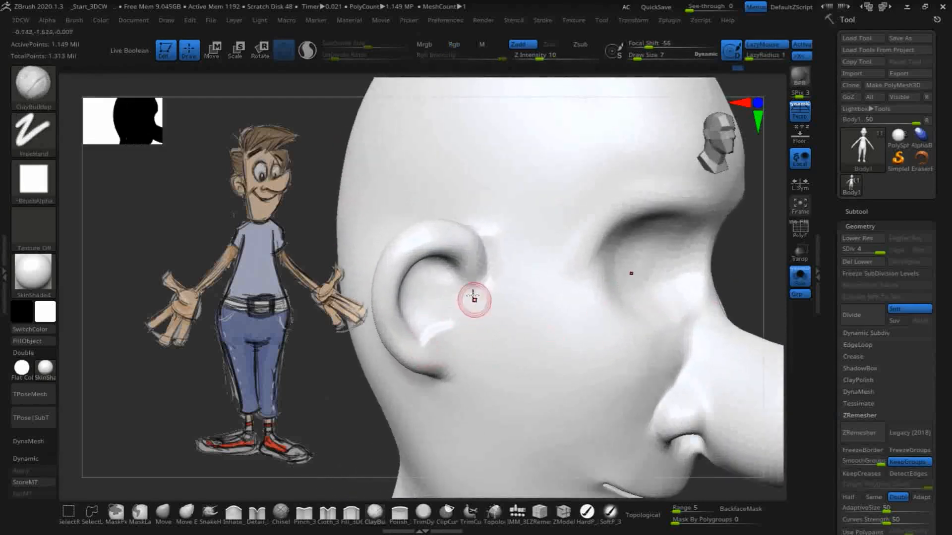
{"action": "left_click_drag", "start_coordinate": [301, 214], "coordinate": [322, 210]}
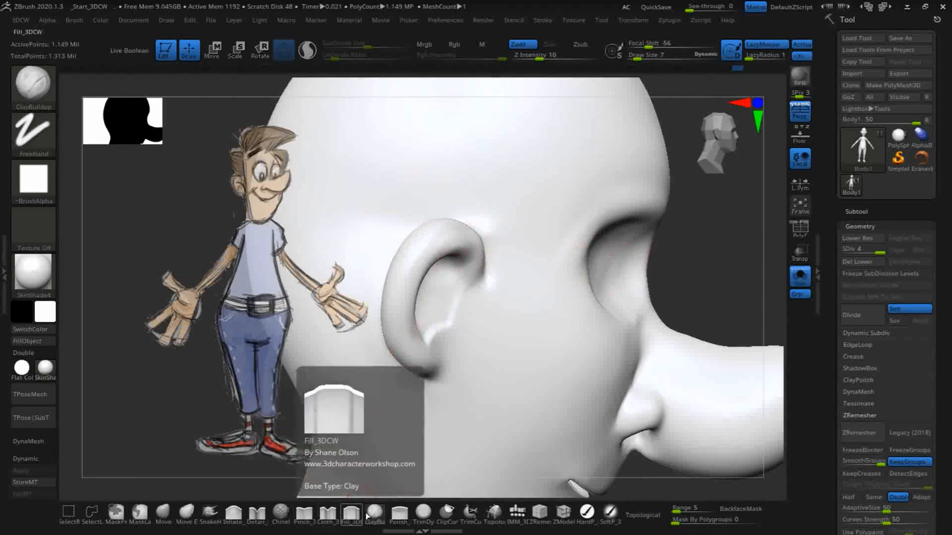
- Refine the front edge of the ear bowl, from the lower ridge up to the rim, with the Detail_3DCW brush
{"action": "left_click", "coordinate": [256, 514]}
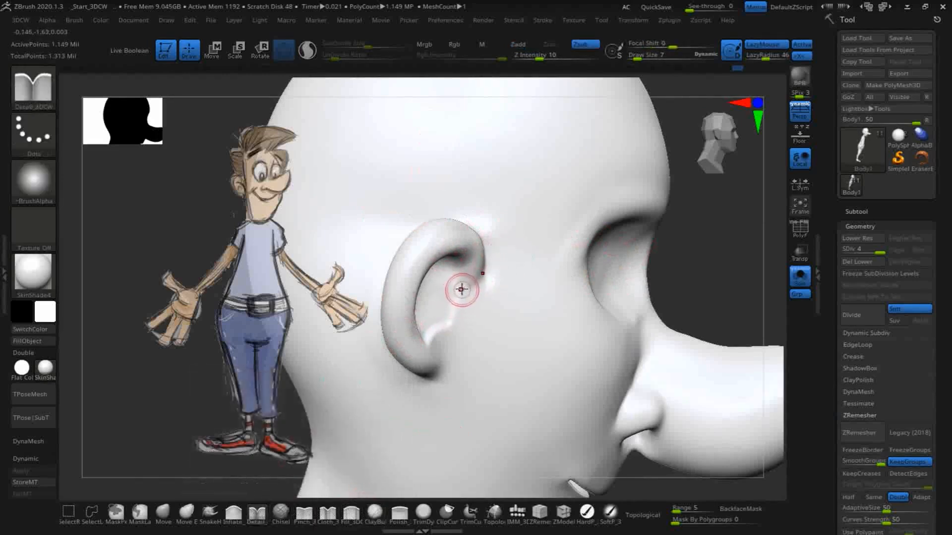
{"action": "left_click_drag", "start_coordinate": [460, 288], "coordinate": [457, 299]}
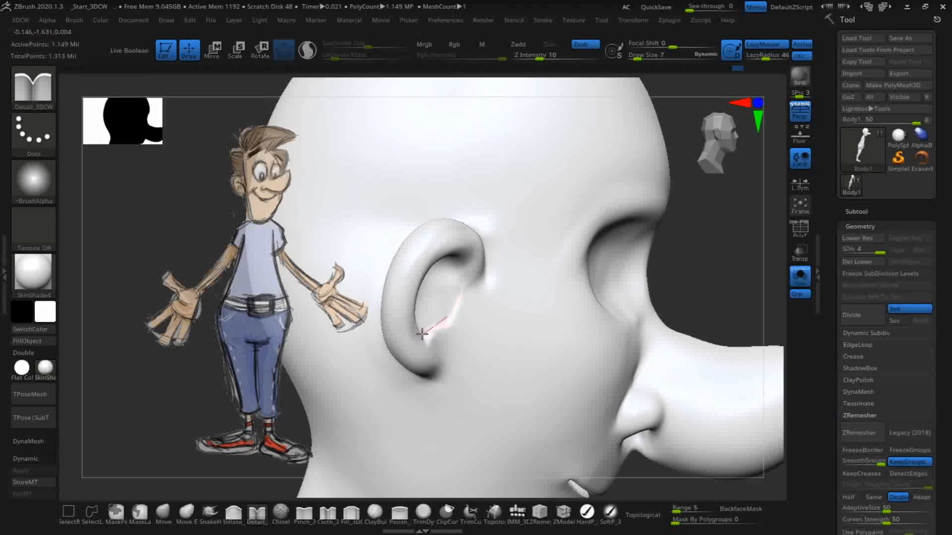
{"action": "left_click_drag", "start_coordinate": [401, 346], "coordinate": [401, 347]}
{"action": "left_click_drag", "start_coordinate": [694, 266], "coordinate": [656, 278]}
{"action": "left_click_drag", "start_coordinate": [420, 329], "coordinate": [416, 334]}
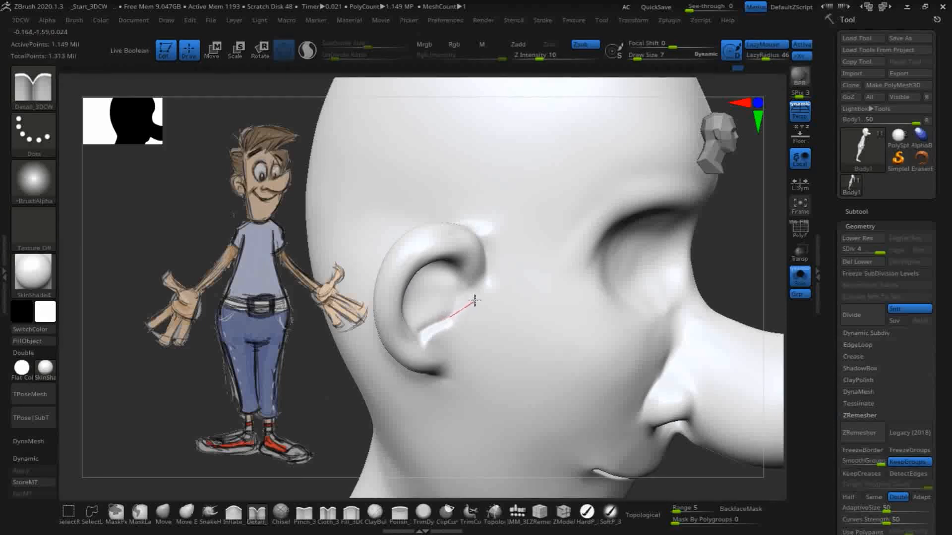
{"action": "left_click_drag", "start_coordinate": [475, 287], "coordinate": [480, 252]}
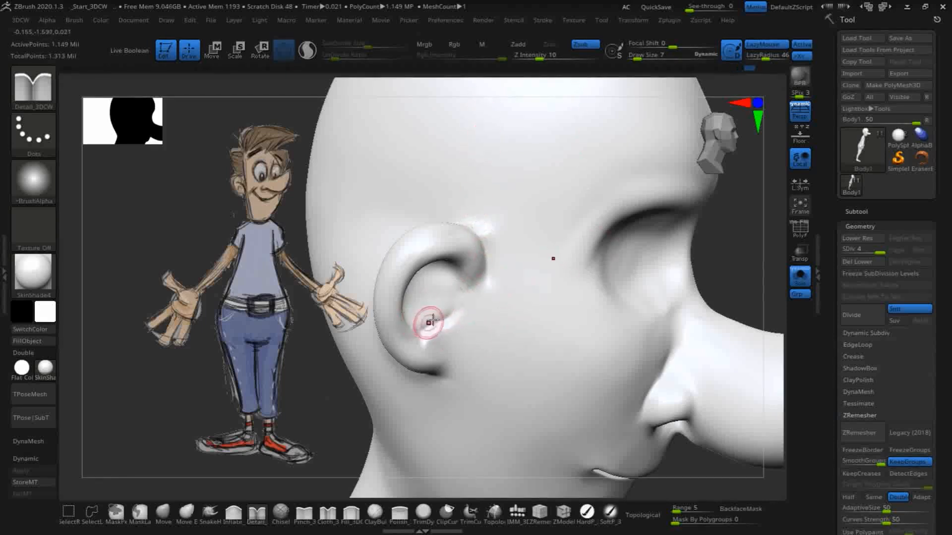
{"action": "left_click_drag", "start_coordinate": [457, 311], "coordinate": [460, 313]}
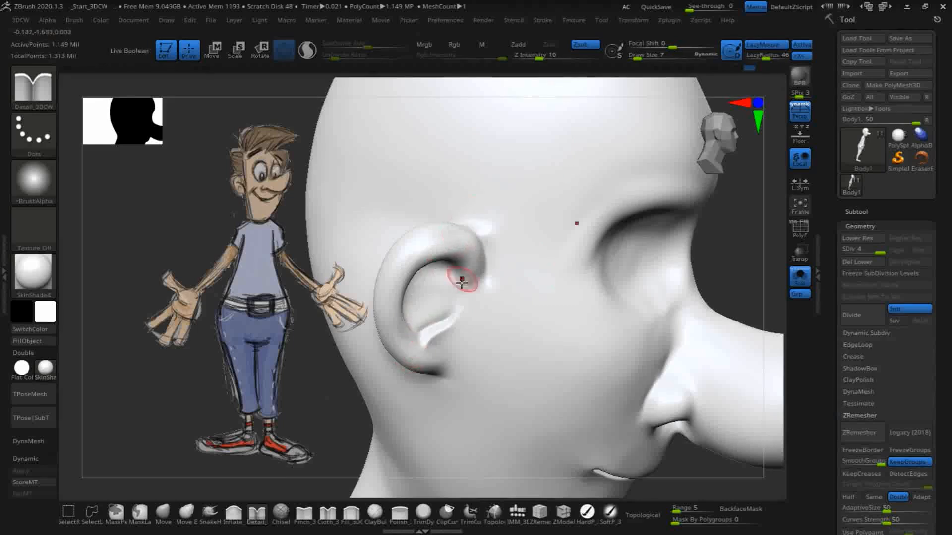
- Smooth the ear rim and the detailed edge of the bowl, working from several angles
{"action": "key", "text": "shift"}
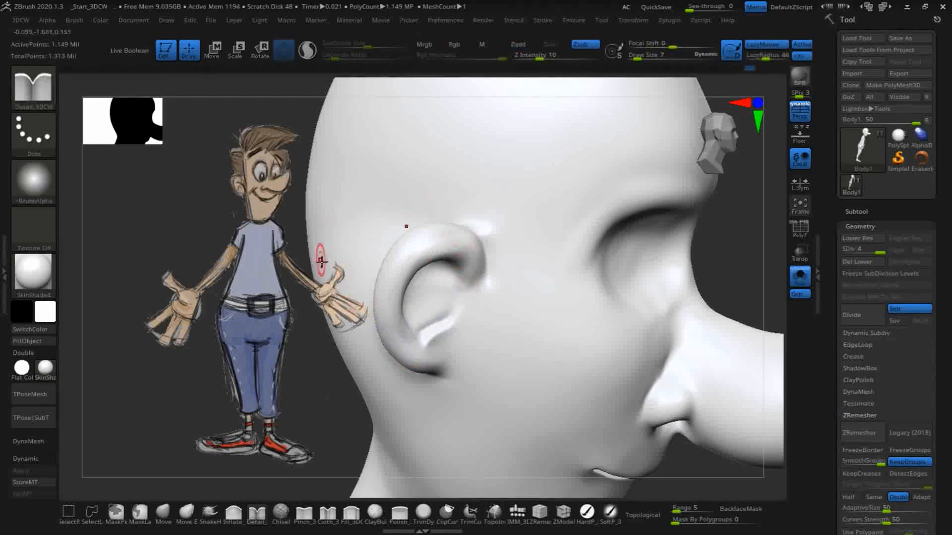
{"action": "left_click_drag", "start_coordinate": [712, 240], "coordinate": [699, 234]}
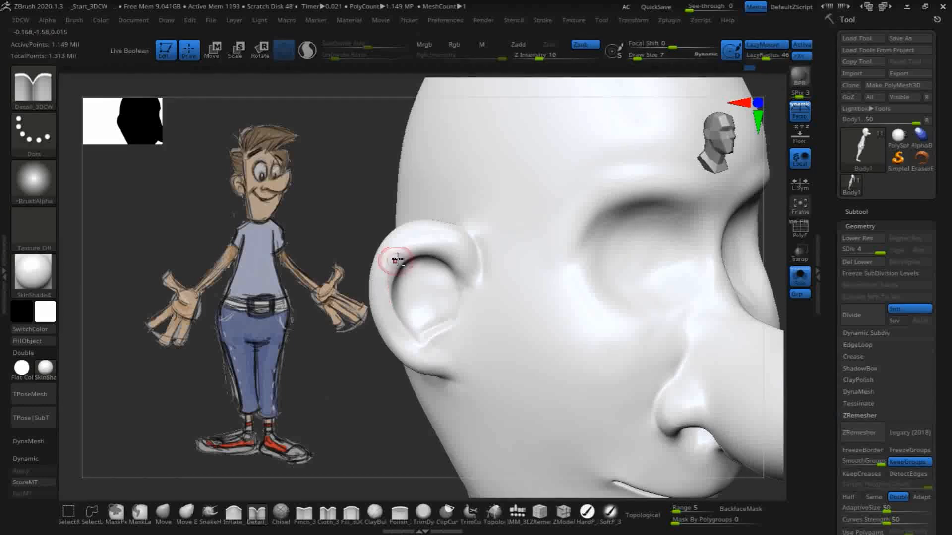
{"action": "key", "text": "shift"}
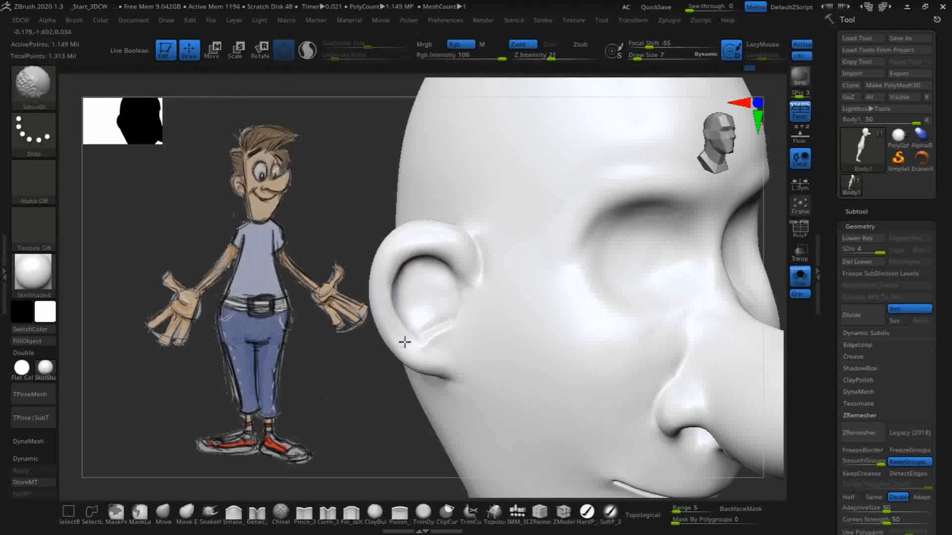
{"action": "mouse_move", "coordinate": [365, 240]}
{"action": "left_mouse_down"}
{"action": "mouse_move", "coordinate": [329, 177]}
{"action": "mouse_move", "coordinate": [339, 179]}
{"action": "mouse_move", "coordinate": [358, 126]}
{"action": "left_mouse_up"}
{"action": "left_click_drag", "start_coordinate": [336, 157], "coordinate": [351, 236]}
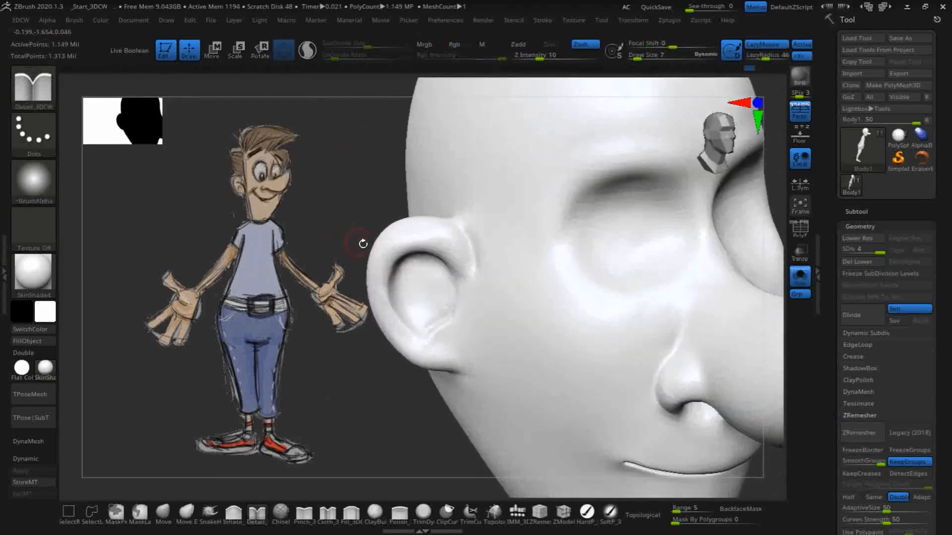
{"action": "key", "text": "shift"}
{"action": "mouse_move", "coordinate": [332, 171]}
{"action": "left_mouse_down"}
{"action": "mouse_move", "coordinate": [320, 185]}
{"action": "mouse_move", "coordinate": [331, 177]}
{"action": "mouse_move", "coordinate": [326, 184]}
{"action": "mouse_move", "coordinate": [333, 143]}
{"action": "left_mouse_up"}
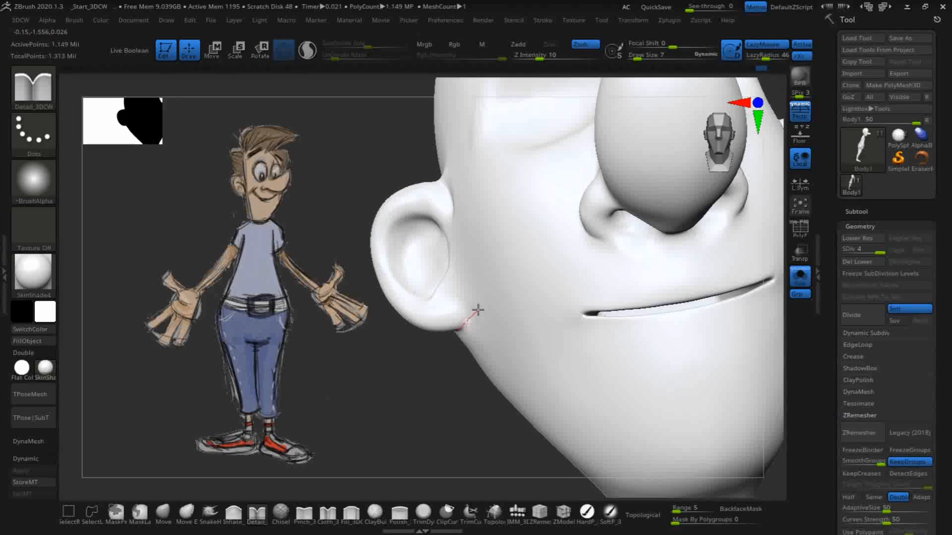
- Define the crease where the earlobe meets the jaw with Detail_3DCW, and smooth the lobe and the back of the ear
{"action": "mouse_move", "coordinate": [403, 393]}
{"action": "left_mouse_down"}
{"action": "mouse_move", "coordinate": [441, 372]}
{"action": "mouse_move", "coordinate": [493, 278]}
{"action": "left_mouse_up"}
{"action": "key", "text": "shift"}
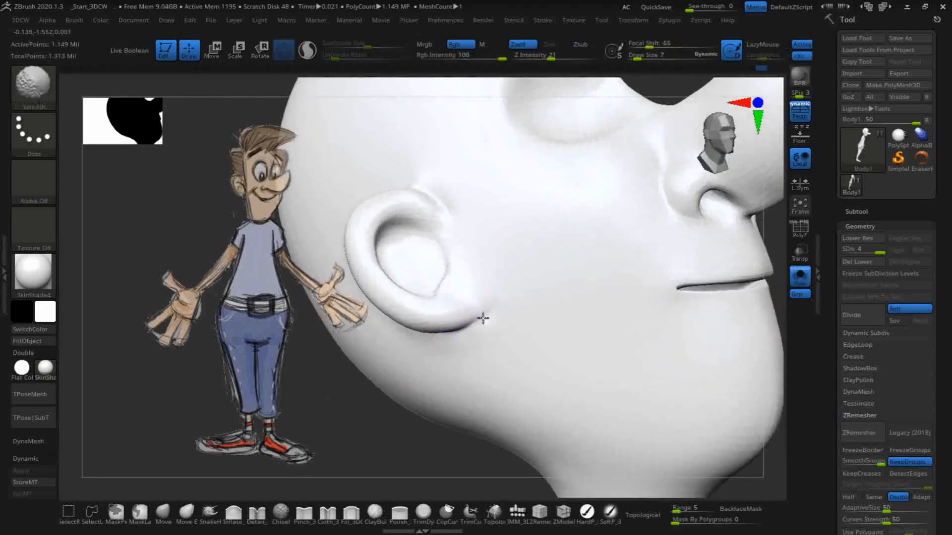
{"action": "left_click_drag", "start_coordinate": [356, 471], "coordinate": [436, 457]}
{"action": "mouse_move", "coordinate": [693, 324]}
{"action": "left_mouse_down"}
{"action": "mouse_move", "coordinate": [674, 275]}
{"action": "mouse_move", "coordinate": [677, 325]}
{"action": "mouse_move", "coordinate": [729, 293]}
{"action": "mouse_move", "coordinate": [590, 251]}
{"action": "mouse_move", "coordinate": [585, 218]}
{"action": "mouse_move", "coordinate": [534, 195]}
{"action": "left_mouse_up"}
{"action": "key", "text": "shift"}
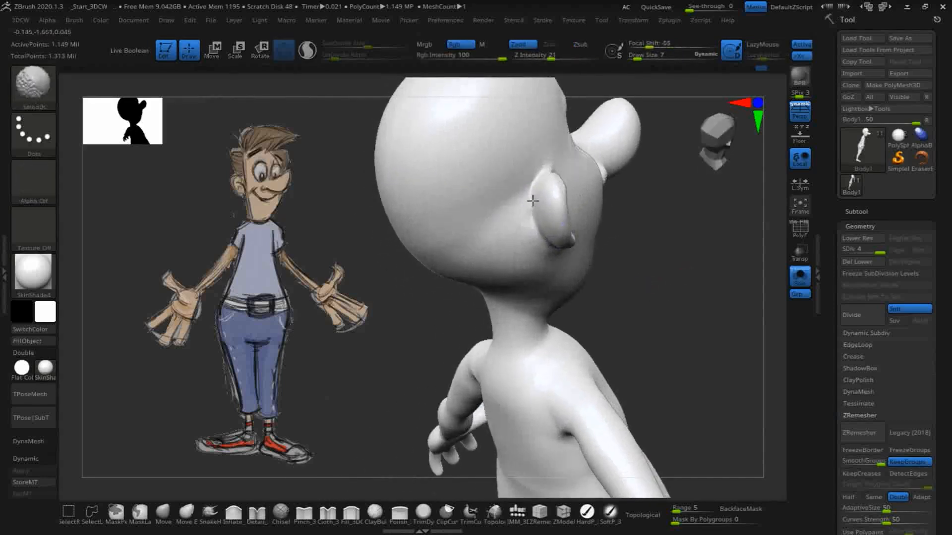
- Reshape the sides of the jaw below the ears with an enlarged Move brush and smooth the contour
{"action": "mouse_move", "coordinate": [603, 249]}
{"action": "left_mouse_down"}
{"action": "mouse_move", "coordinate": [448, 423]}
{"action": "mouse_move", "coordinate": [504, 369]}
{"action": "left_mouse_up"}
{"action": "left_click_drag", "start_coordinate": [742, 291], "coordinate": [724, 308]}
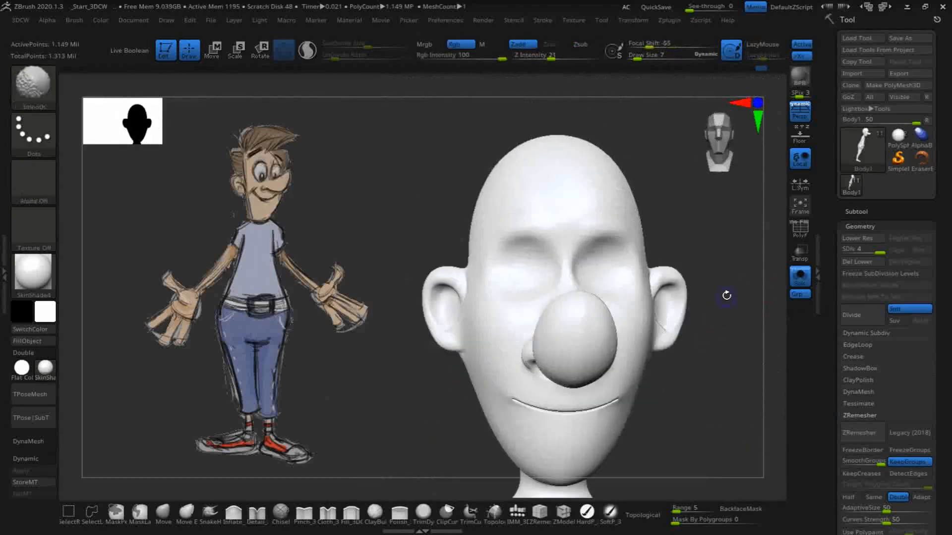
{"action": "left_click_drag", "start_coordinate": [404, 363], "coordinate": [405, 311], "text": "alt"}
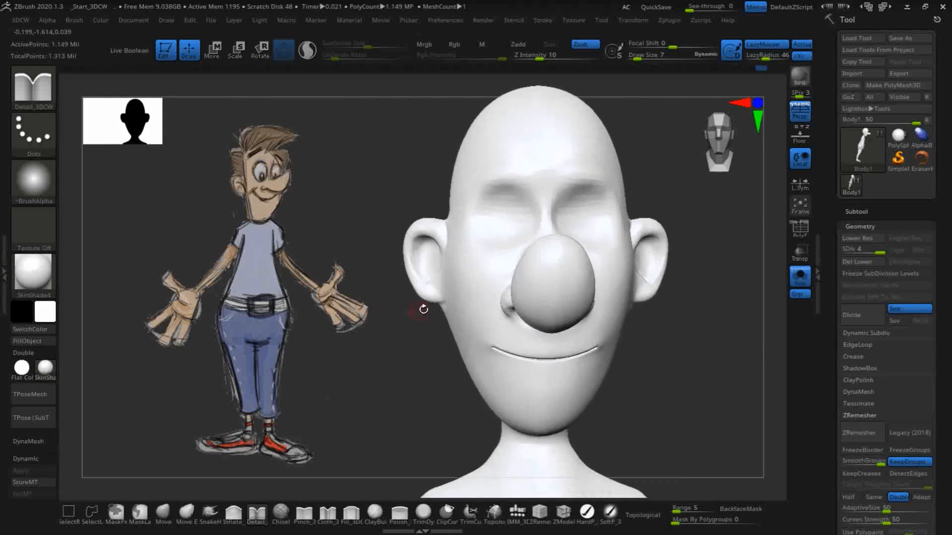
{"action": "left_click_drag", "start_coordinate": [682, 319], "coordinate": [641, 339], "text": "alt"}
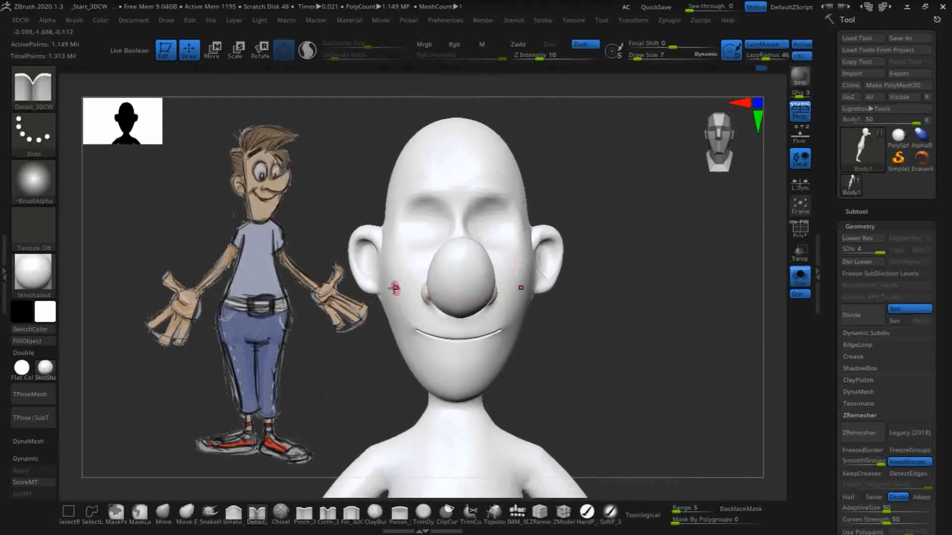
{"action": "left_click", "coordinate": [163, 513]}
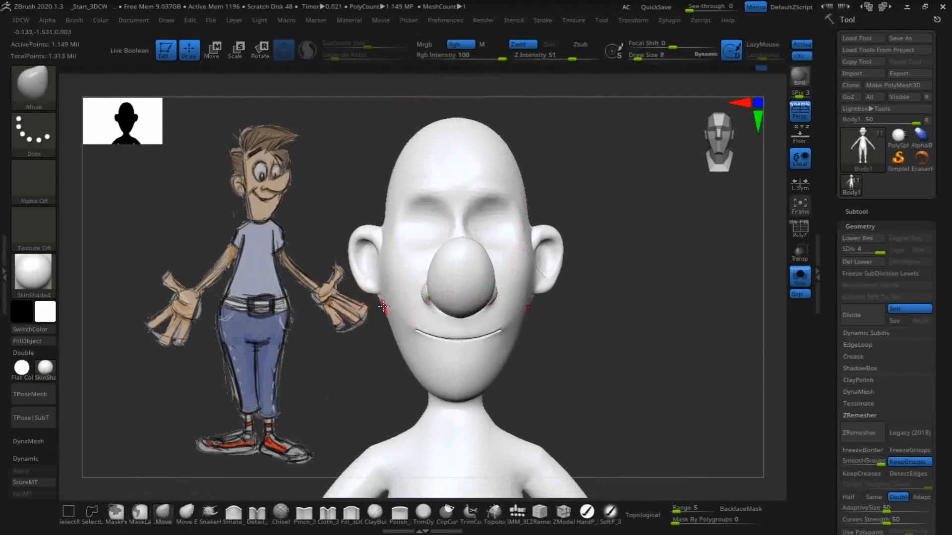
{"action": "key", "text": "bracketright"}
{"action": "key", "text": "bracketright"}
{"action": "key", "text": "bracketright"}
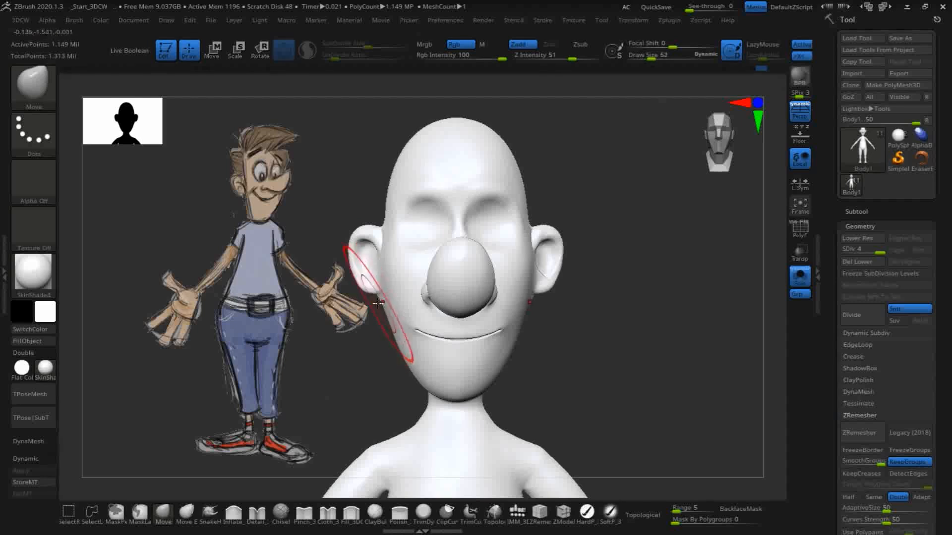
{"action": "left_click_drag", "start_coordinate": [380, 303], "coordinate": [381, 300]}
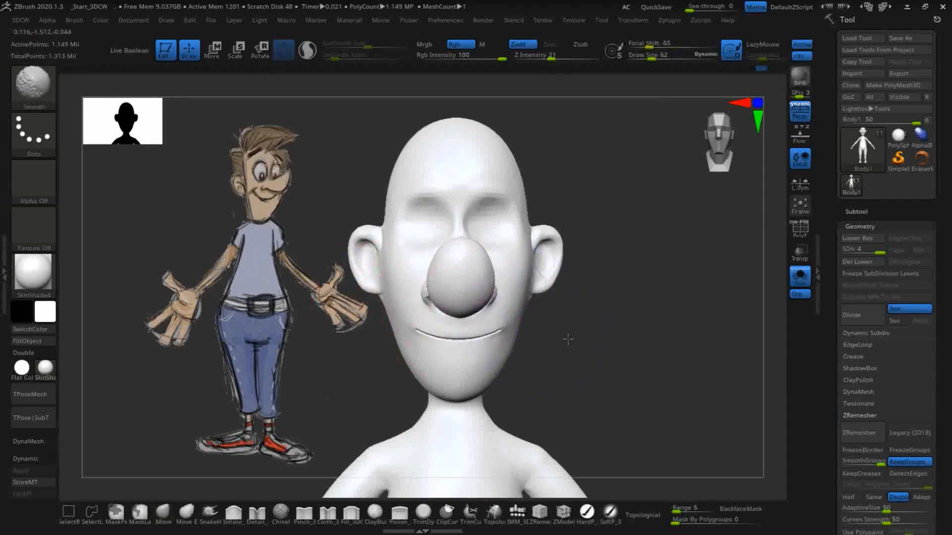
{"action": "key", "text": "shift"}
- Refine the cheeks, jaw and back of the head with the Move brush at draw size 62, smoothing below the ears
{"action": "mouse_move", "coordinate": [573, 340]}
{"action": "left_mouse_down"}
{"action": "mouse_move", "coordinate": [581, 327]}
{"action": "mouse_move", "coordinate": [650, 340]}
{"action": "left_mouse_up"}
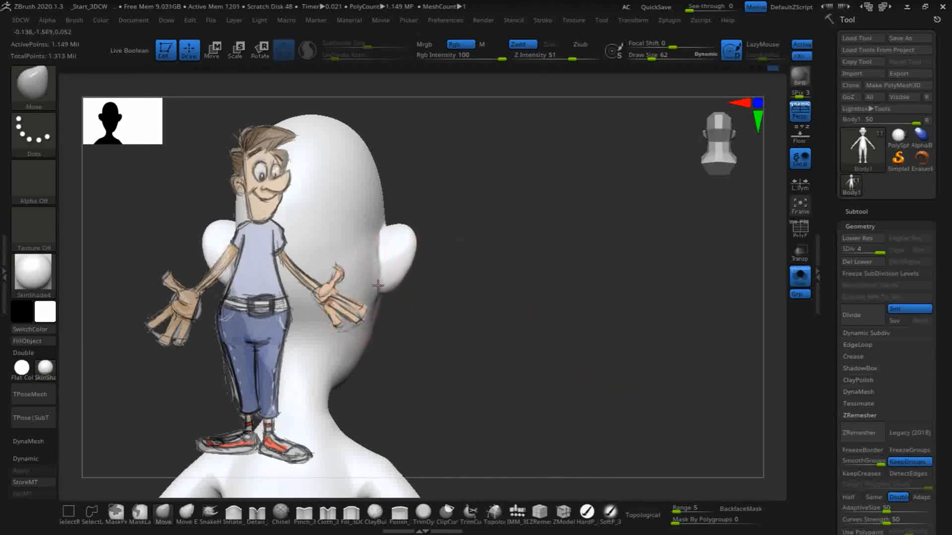
{"action": "mouse_move", "coordinate": [509, 355]}
{"action": "left_mouse_down"}
{"action": "mouse_move", "coordinate": [365, 342]}
{"action": "mouse_move", "coordinate": [380, 335]}
{"action": "left_mouse_up"}
{"action": "left_click_drag", "start_coordinate": [560, 357], "coordinate": [644, 355]}
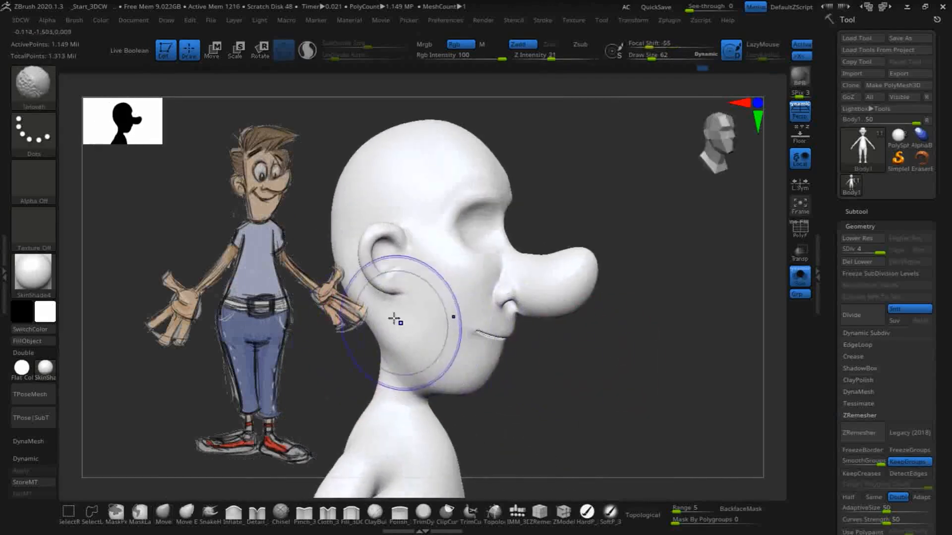
{"action": "mouse_move", "coordinate": [642, 312]}
{"action": "left_mouse_down"}
{"action": "mouse_move", "coordinate": [664, 387]}
{"action": "mouse_move", "coordinate": [642, 374]}
{"action": "left_mouse_up"}
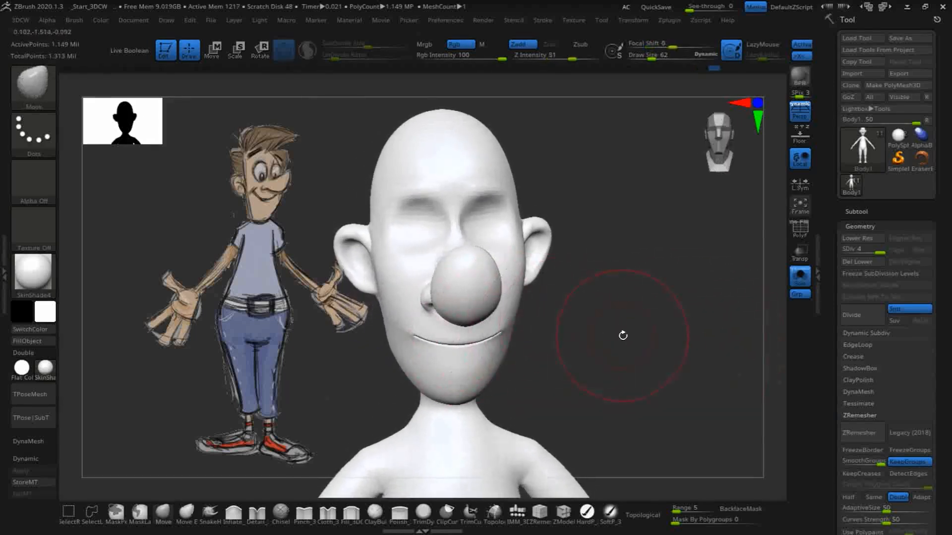
{"action": "left_click_drag", "start_coordinate": [622, 333], "coordinate": [626, 335]}
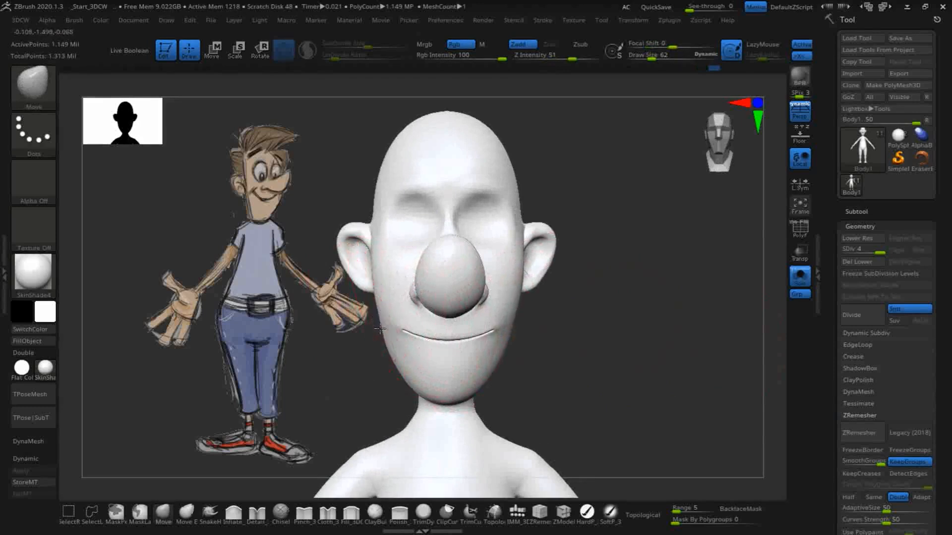
{"action": "mouse_move", "coordinate": [614, 345]}
{"action": "left_mouse_down"}
{"action": "mouse_move", "coordinate": [578, 357]}
{"action": "mouse_move", "coordinate": [597, 355]}
{"action": "left_mouse_up"}
{"action": "mouse_move", "coordinate": [481, 335]}
{"action": "left_mouse_down", "text": "shift"}
{"action": "mouse_move", "coordinate": [504, 342]}
{"action": "mouse_move", "coordinate": [504, 334]}
{"action": "left_mouse_up", "text": "shift"}
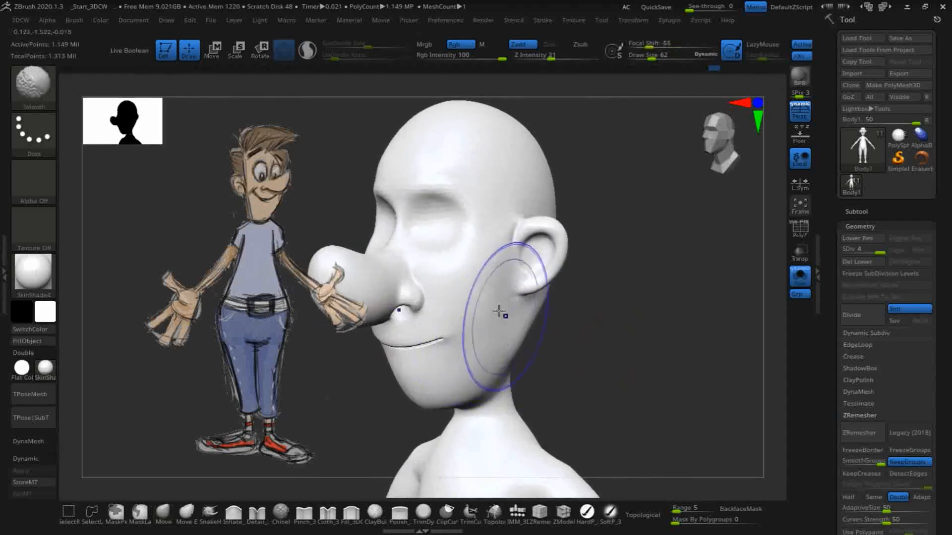
- Fill and smooth the forehead above the brow with the Fill_3DCW brush at draw size 18
{"action": "left_click_drag", "start_coordinate": [686, 328], "coordinate": [705, 333]}
{"action": "mouse_move", "coordinate": [686, 367]}
{"action": "left_mouse_down", "text": "alt"}
{"action": "mouse_move", "coordinate": [715, 324]}
{"action": "mouse_move", "coordinate": [722, 356]}
{"action": "mouse_move", "coordinate": [699, 314]}
{"action": "mouse_move", "coordinate": [754, 360]}
{"action": "mouse_move", "coordinate": [728, 372]}
{"action": "mouse_move", "coordinate": [735, 424]}
{"action": "left_mouse_up", "text": "alt"}
{"action": "left_click_drag", "start_coordinate": [718, 270], "coordinate": [733, 354]}
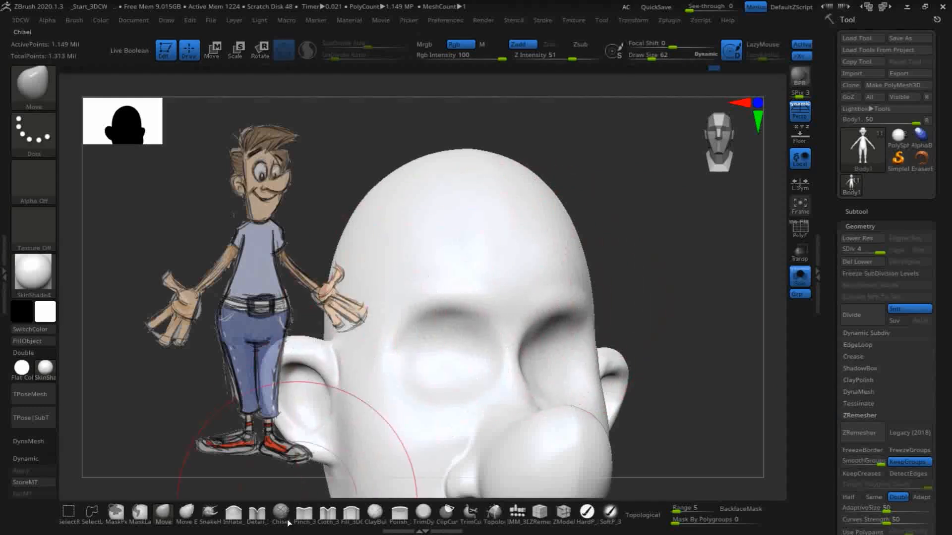
{"action": "left_click", "coordinate": [327, 513]}
{"action": "left_click", "coordinate": [351, 513]}
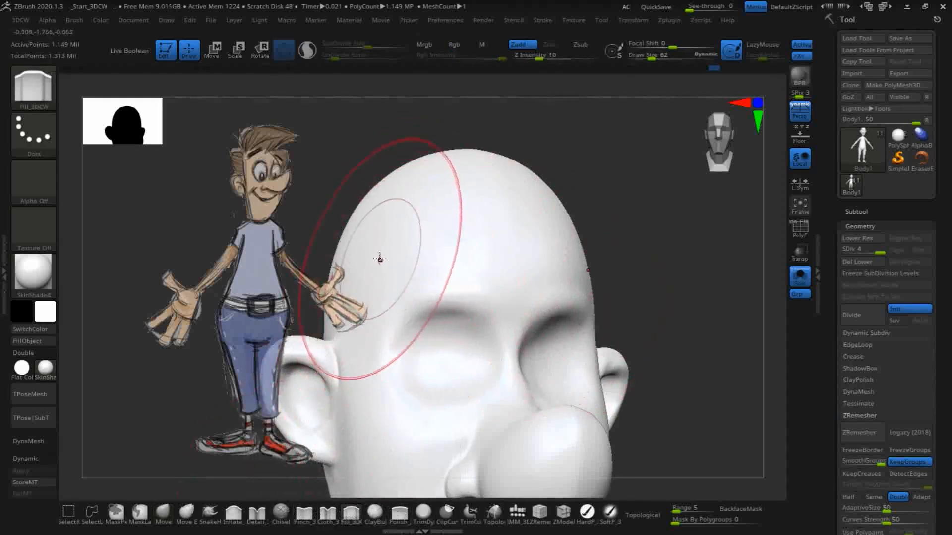
{"action": "key", "text": "bracketleft"}
{"action": "key", "text": "bracketleft"}
{"action": "key", "text": "bracketleft"}
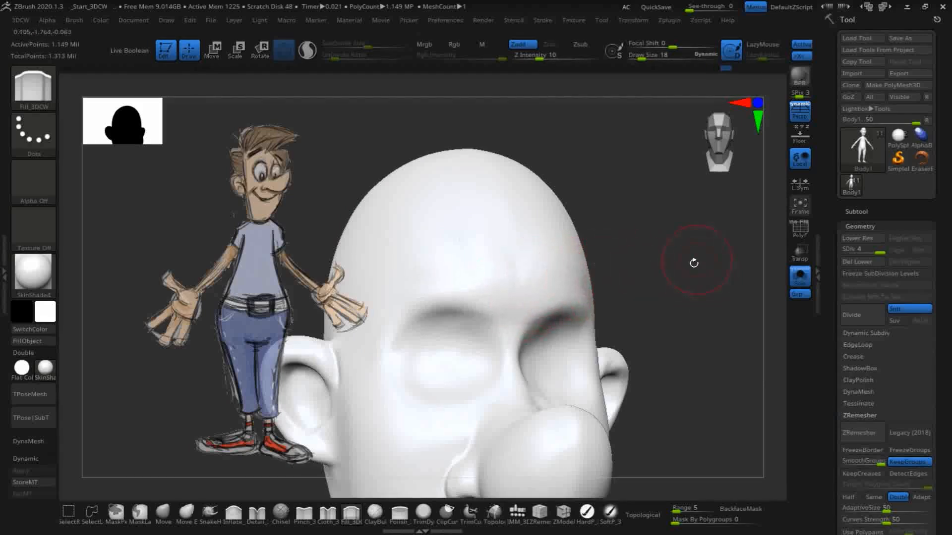
{"action": "left_click_drag", "start_coordinate": [697, 259], "coordinate": [595, 291]}
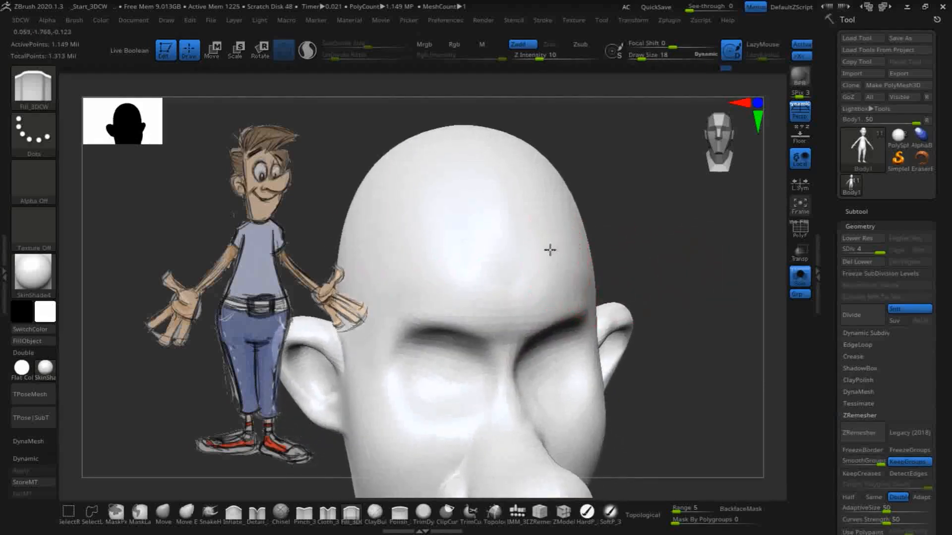
{"action": "key", "text": "shift"}
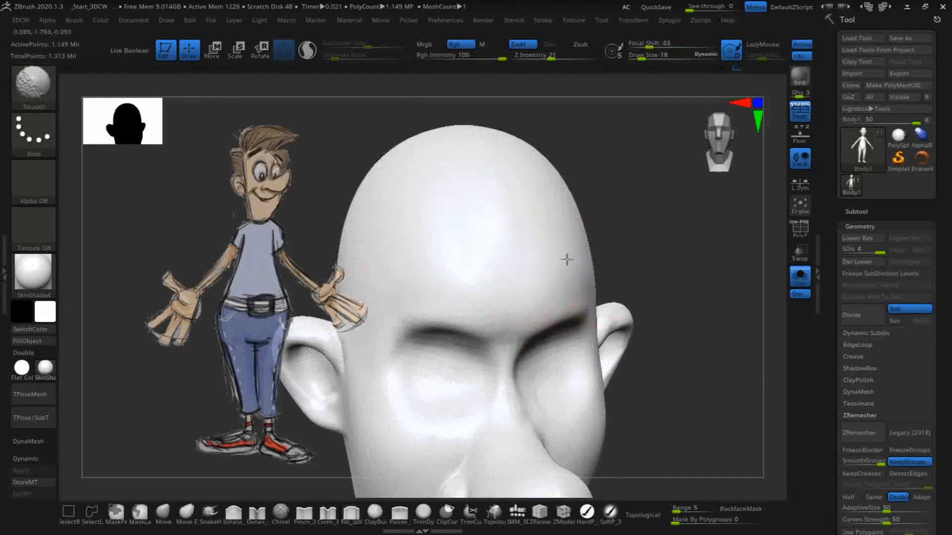
- Refine the brow ridge, temples and sides of the forehead with Fill_3DCW strokes and smoothing
{"action": "left_click_drag", "start_coordinate": [701, 238], "coordinate": [631, 274]}
{"action": "mouse_move", "coordinate": [713, 321]}
{"action": "left_mouse_down"}
{"action": "mouse_move", "coordinate": [676, 289]}
{"action": "mouse_move", "coordinate": [599, 269]}
{"action": "left_mouse_up"}
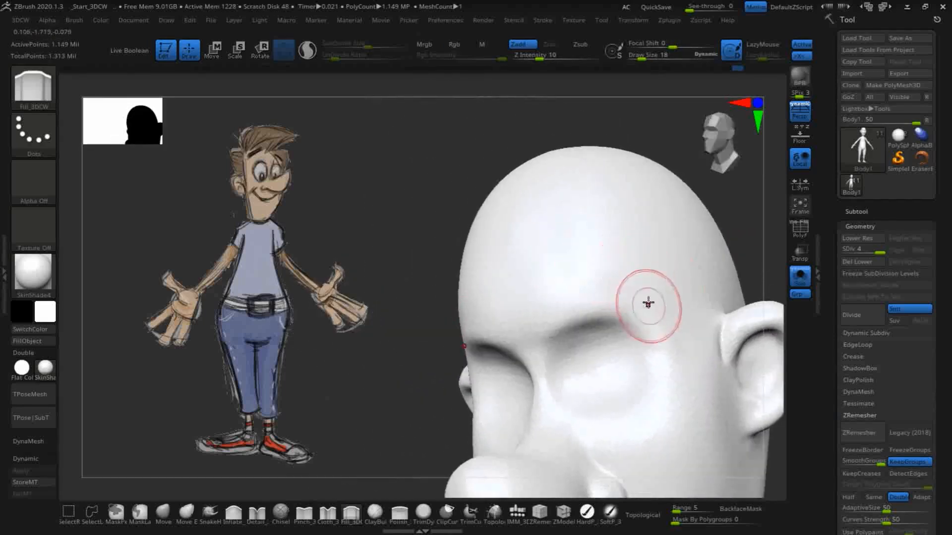
{"action": "left_click_drag", "start_coordinate": [329, 180], "coordinate": [525, 283]}
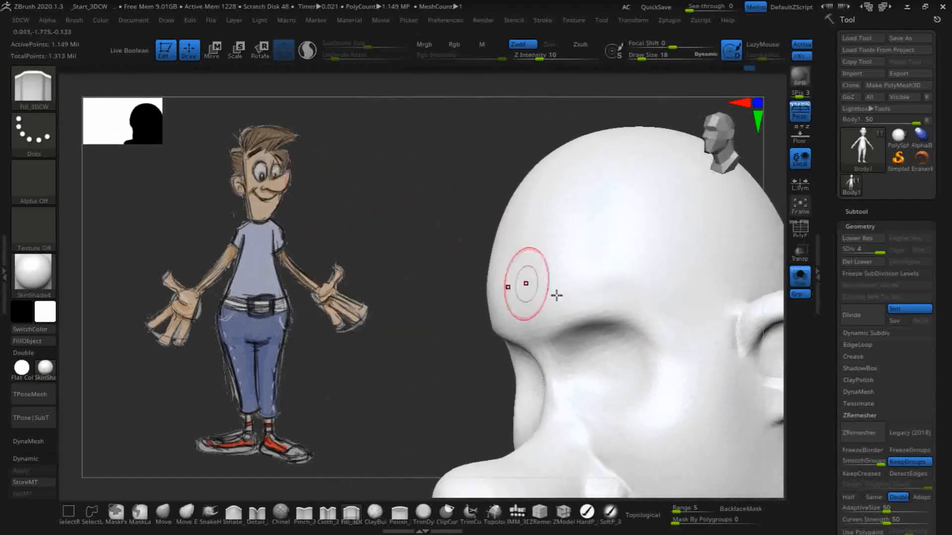
{"action": "left_click_drag", "start_coordinate": [370, 216], "coordinate": [416, 182]}
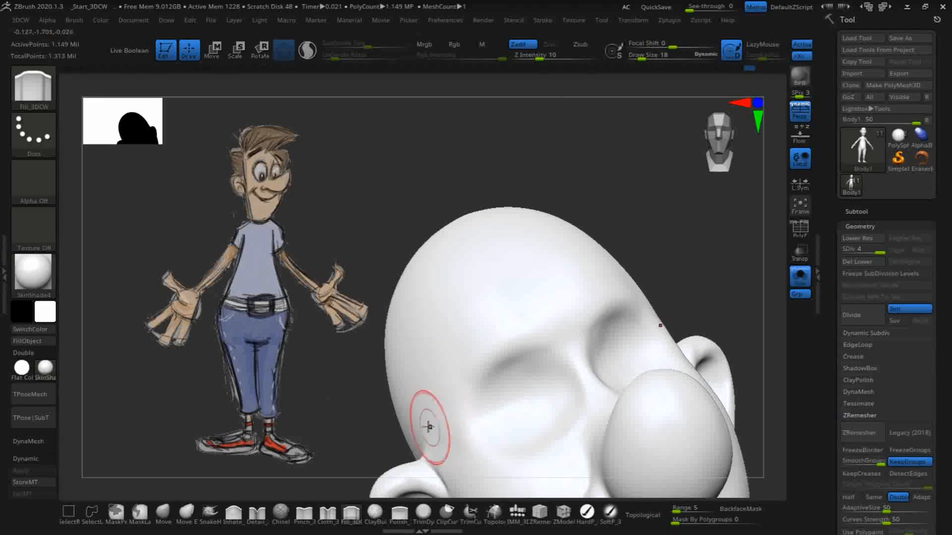
{"action": "key", "text": "shift"}
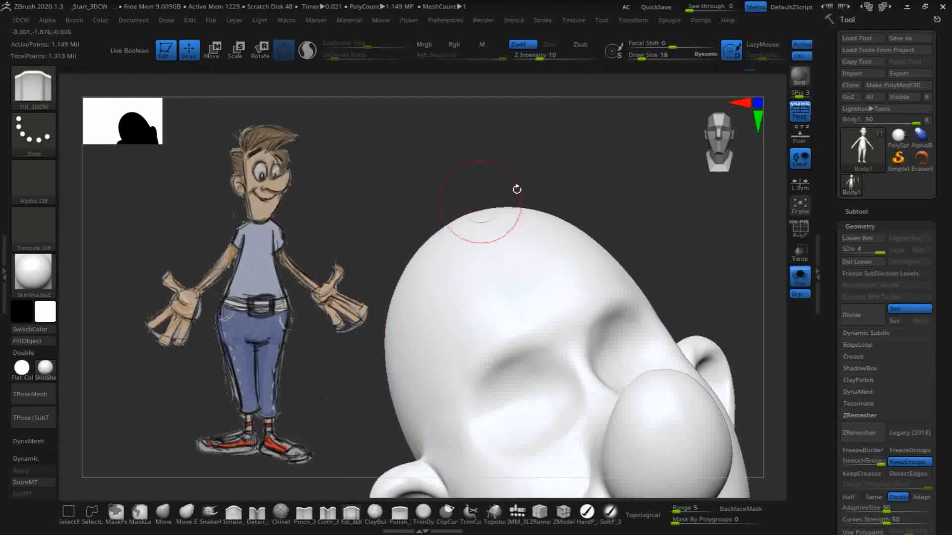
- Check the head and whole figure against the reference, and turn off perspective
{"action": "mouse_move", "coordinate": [680, 219]}
{"action": "left_mouse_down"}
{"action": "mouse_move", "coordinate": [719, 244]}
{"action": "mouse_move", "coordinate": [710, 256]}
{"action": "left_mouse_up"}
{"action": "left_click_drag", "start_coordinate": [687, 304], "coordinate": [641, 176]}
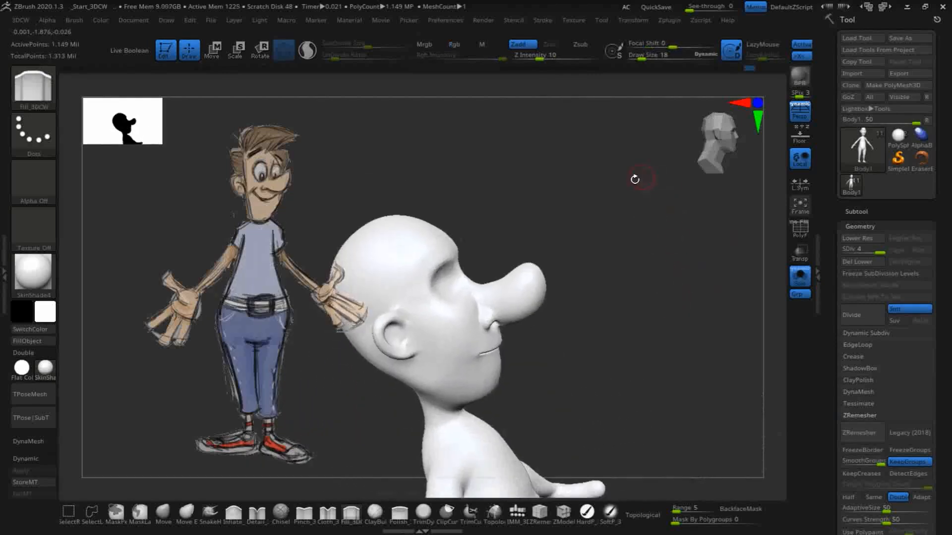
{"action": "left_click_drag", "start_coordinate": [709, 326], "coordinate": [608, 328]}
{"action": "mouse_move", "coordinate": [668, 336]}
{"action": "left_mouse_down", "text": "alt"}
{"action": "mouse_move", "coordinate": [639, 313]}
{"action": "mouse_move", "coordinate": [632, 320]}
{"action": "mouse_move", "coordinate": [629, 280]}
{"action": "mouse_move", "coordinate": [648, 230]}
{"action": "mouse_move", "coordinate": [664, 285]}
{"action": "mouse_move", "coordinate": [663, 234]}
{"action": "mouse_move", "coordinate": [664, 302]}
{"action": "mouse_move", "coordinate": [665, 261]}
{"action": "mouse_move", "coordinate": [720, 286]}
{"action": "left_mouse_up", "text": "alt"}
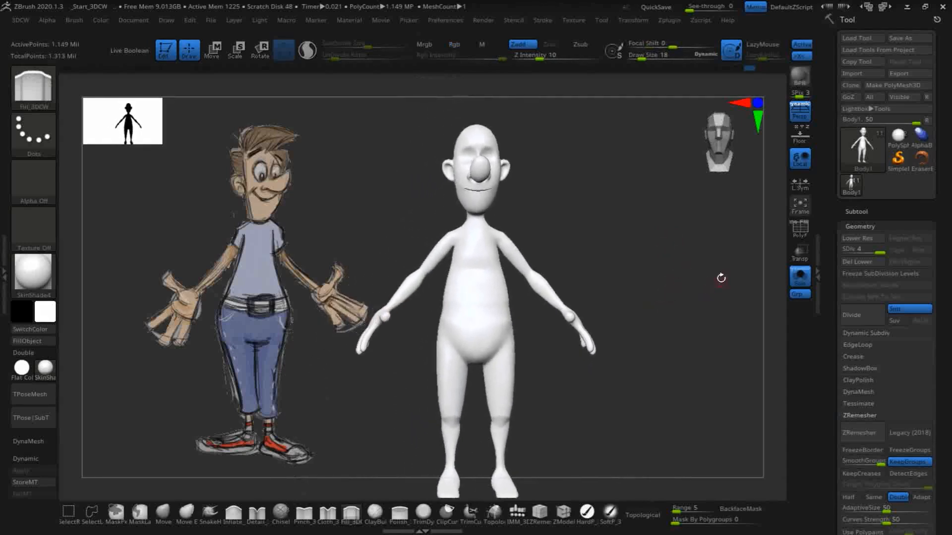
{"action": "left_click", "coordinate": [798, 113]}
{"action": "mouse_move", "coordinate": [633, 227]}
{"action": "left_mouse_down"}
{"action": "mouse_move", "coordinate": [654, 283]}
{"action": "mouse_move", "coordinate": [666, 276]}
{"action": "left_mouse_up"}
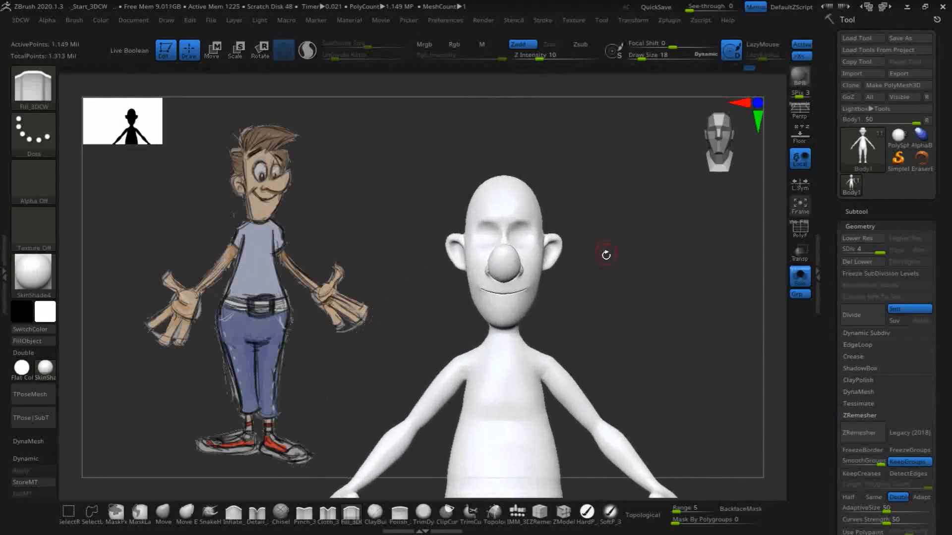
- Reshape the underside of the jaw where it meets the neck with the Move brush at draw size 38, and smooth it
{"action": "mouse_move", "coordinate": [641, 313]}
{"action": "left_mouse_down"}
{"action": "mouse_move", "coordinate": [655, 387]}
{"action": "mouse_move", "coordinate": [701, 340]}
{"action": "mouse_move", "coordinate": [646, 349]}
{"action": "mouse_move", "coordinate": [690, 357]}
{"action": "mouse_move", "coordinate": [770, 340]}
{"action": "left_mouse_up"}
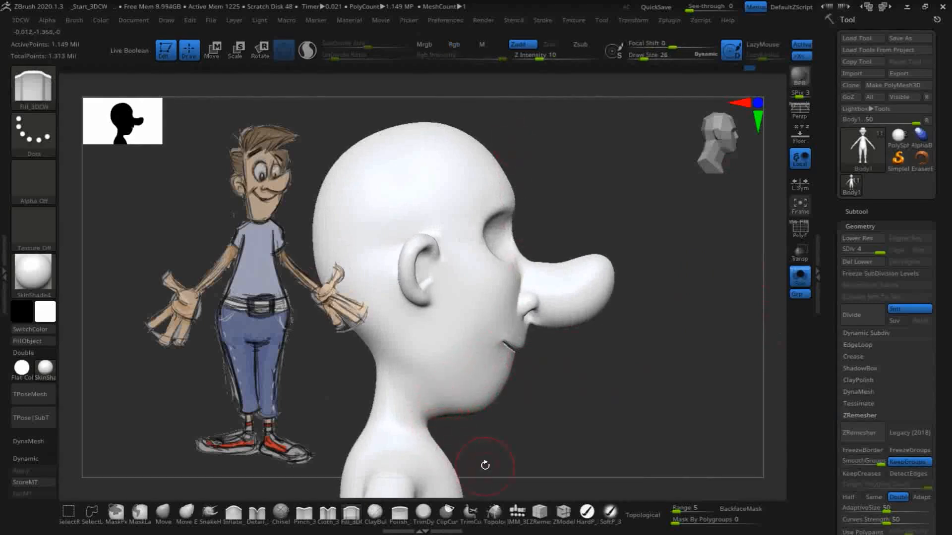
{"action": "left_click", "coordinate": [164, 514]}
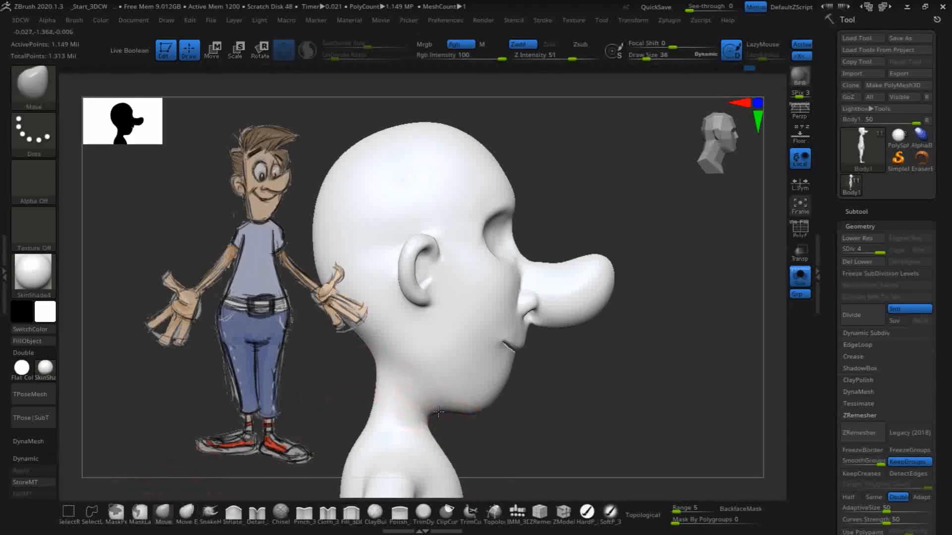
{"action": "left_click_drag", "start_coordinate": [436, 421], "coordinate": [431, 418]}
{"action": "key", "text": "shift"}
{"action": "mouse_move", "coordinate": [593, 393]}
{"action": "left_mouse_down"}
{"action": "mouse_move", "coordinate": [565, 382]}
{"action": "mouse_move", "coordinate": [677, 394]}
{"action": "mouse_move", "coordinate": [705, 374]}
{"action": "mouse_move", "coordinate": [684, 397]}
{"action": "mouse_move", "coordinate": [681, 383]}
{"action": "mouse_move", "coordinate": [724, 347]}
{"action": "mouse_move", "coordinate": [701, 389]}
{"action": "mouse_move", "coordinate": [688, 387]}
{"action": "mouse_move", "coordinate": [703, 376]}
{"action": "mouse_move", "coordinate": [753, 239]}
{"action": "left_mouse_up"}
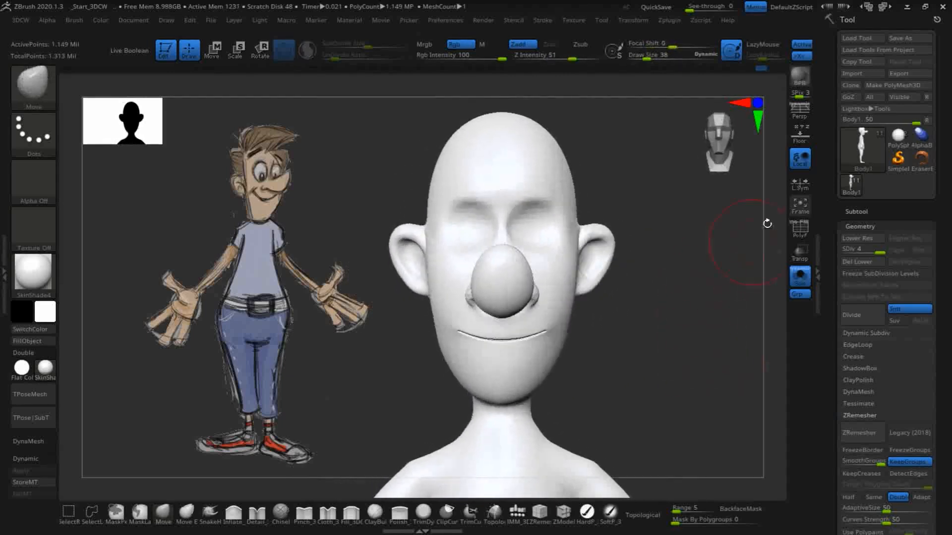
- Open the subtool list and turn off Solo to show the hair and clothes with the body, and examine the head
{"action": "left_click", "coordinate": [859, 211]}
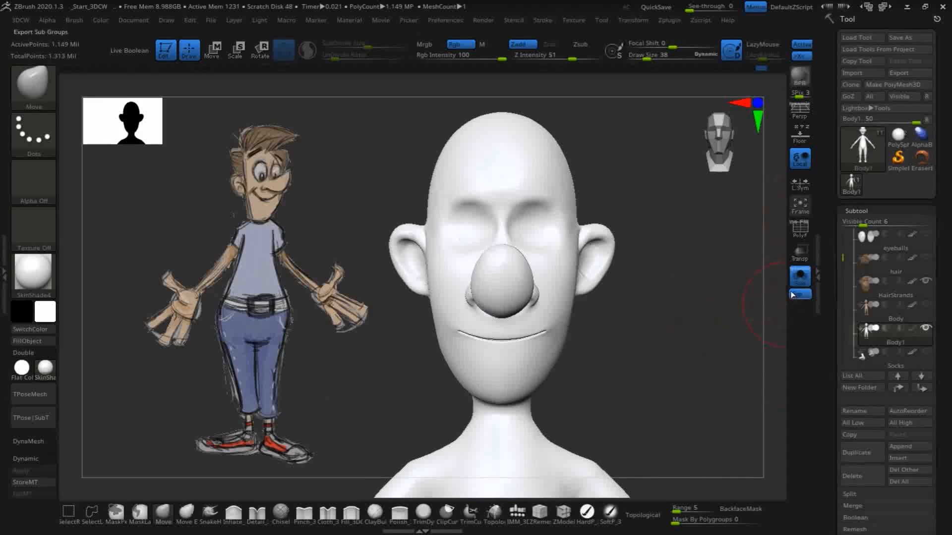
{"action": "left_click", "coordinate": [800, 275]}
{"action": "mouse_move", "coordinate": [679, 354]}
{"action": "left_mouse_down", "text": "alt"}
{"action": "mouse_move", "coordinate": [679, 374]}
{"action": "mouse_move", "coordinate": [671, 318]}
{"action": "mouse_move", "coordinate": [684, 333]}
{"action": "mouse_move", "coordinate": [692, 272]}
{"action": "left_mouse_up", "text": "alt"}
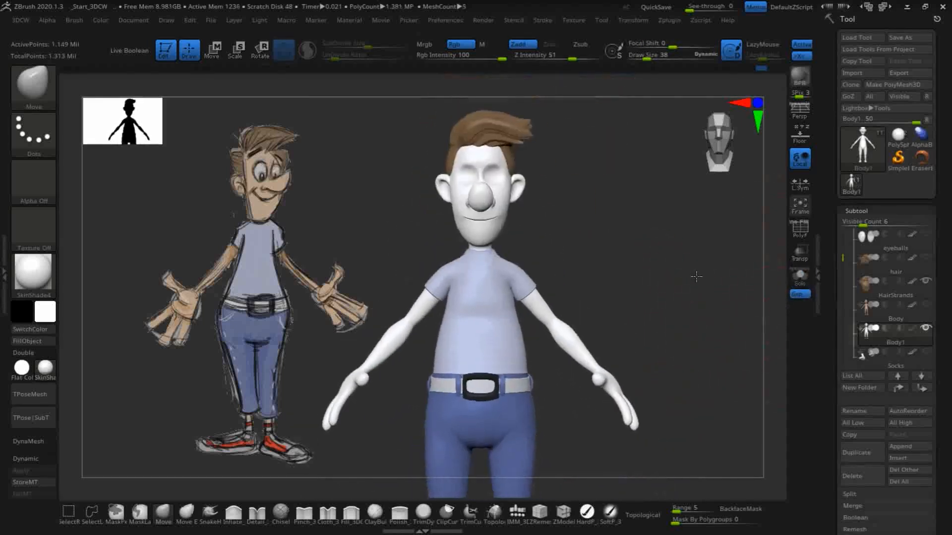
{"action": "left_click_drag", "start_coordinate": [692, 234], "coordinate": [762, 259], "text": "alt"}
{"action": "mouse_move", "coordinate": [678, 336]}
{"action": "left_mouse_down"}
{"action": "mouse_move", "coordinate": [724, 334]}
{"action": "mouse_move", "coordinate": [705, 309]}
{"action": "mouse_move", "coordinate": [709, 372]}
{"action": "mouse_move", "coordinate": [698, 255]}
{"action": "mouse_move", "coordinate": [665, 382]}
{"action": "mouse_move", "coordinate": [664, 362]}
{"action": "mouse_move", "coordinate": [674, 364]}
{"action": "mouse_move", "coordinate": [669, 399]}
{"action": "mouse_move", "coordinate": [686, 399]}
{"action": "mouse_move", "coordinate": [692, 370]}
{"action": "mouse_move", "coordinate": [594, 418]}
{"action": "left_mouse_up"}
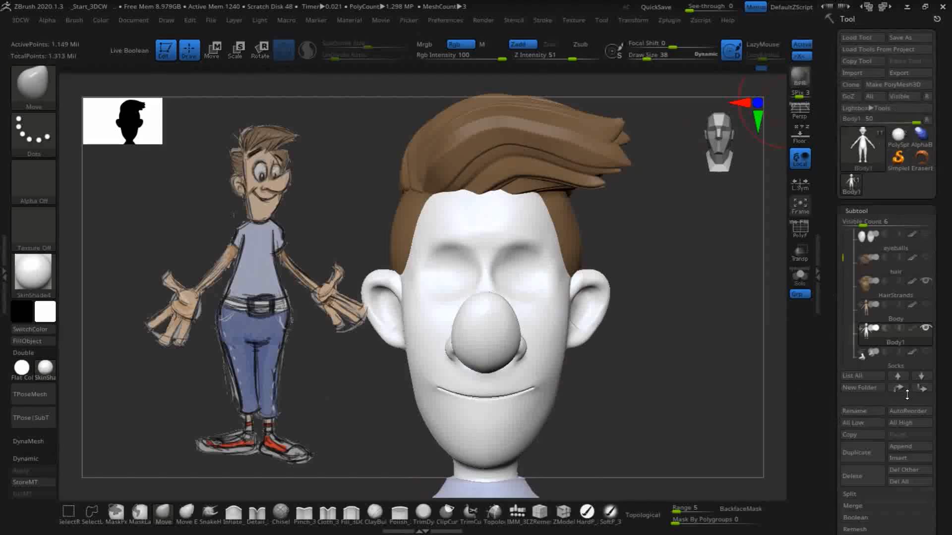
- Insert a Sphere3D as a new subtool below the body for the eyeball
{"action": "left_click", "coordinate": [903, 458]}
{"action": "left_click", "coordinate": [911, 462]}
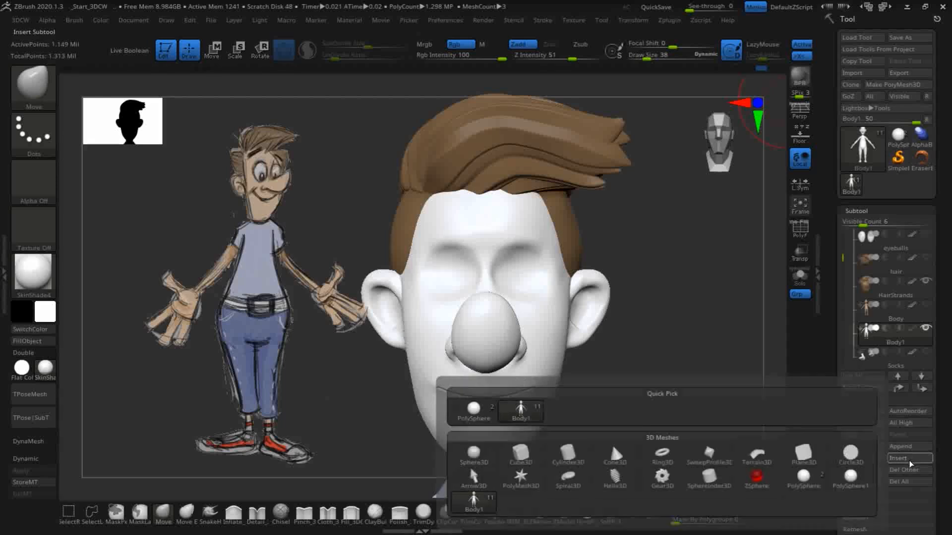
{"action": "mouse_move", "coordinate": [472, 418]}
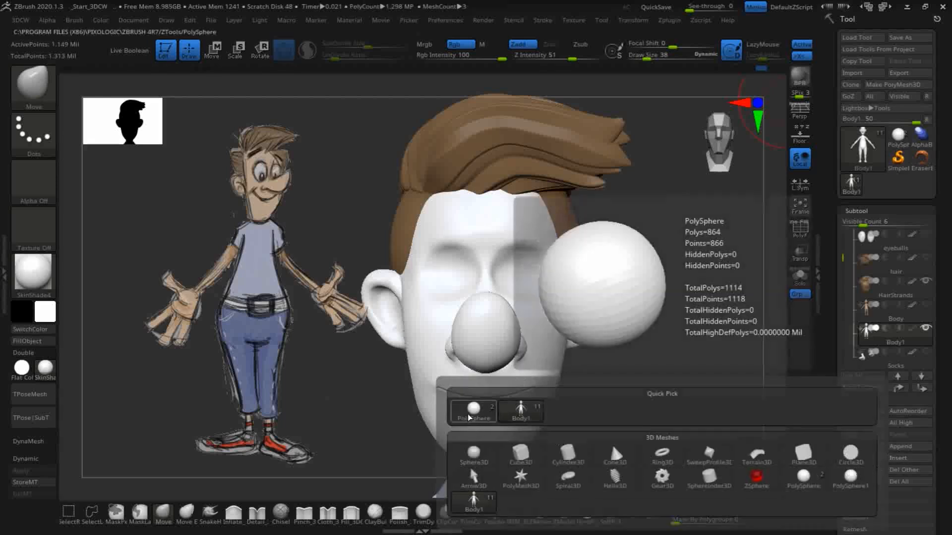
{"action": "mouse_move", "coordinate": [472, 454]}
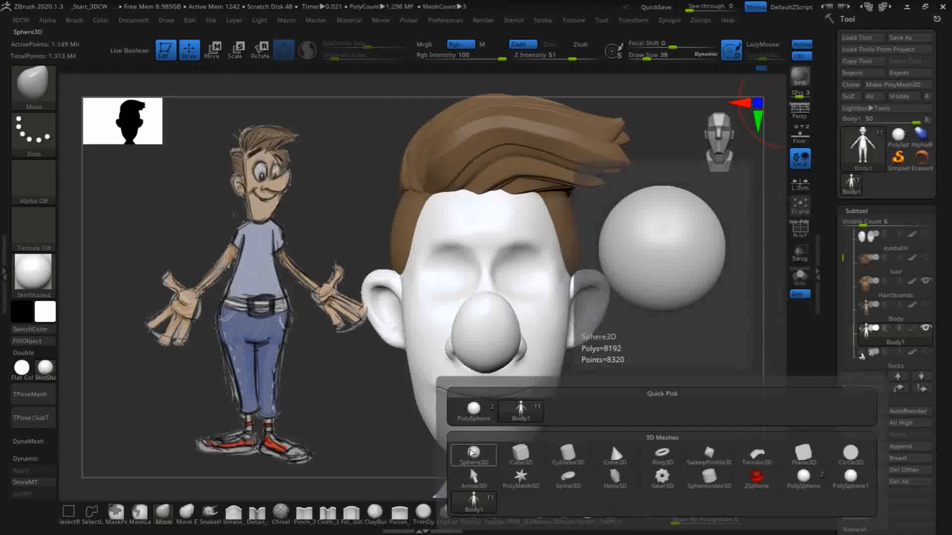
{"action": "left_click", "coordinate": [472, 452]}
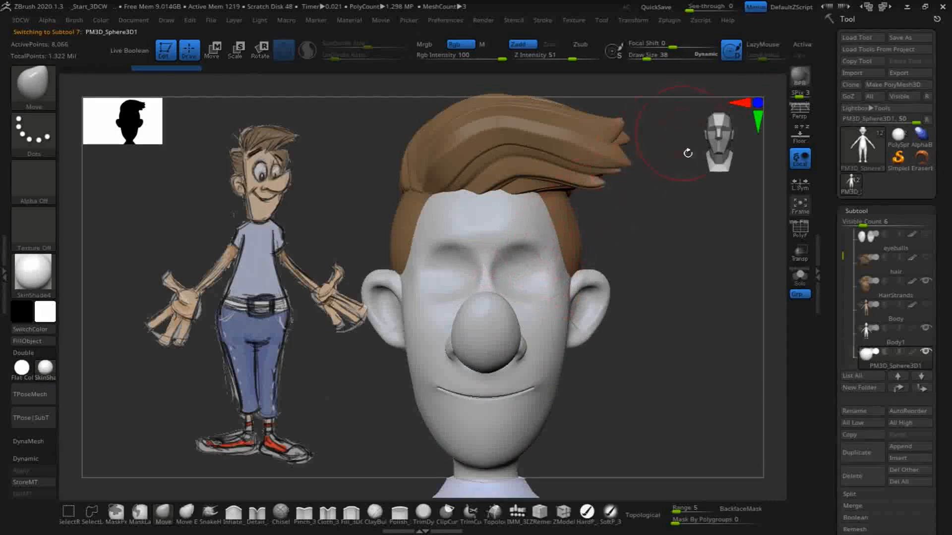
- Show the polyframe on the new sphere and rotate it so that its pole points towards the front of the face
{"action": "left_click_drag", "start_coordinate": [663, 388], "coordinate": [625, 232], "text": "alt"}
{"action": "left_click_drag", "start_coordinate": [656, 303], "coordinate": [623, 198]}
{"action": "left_click", "coordinate": [803, 231]}
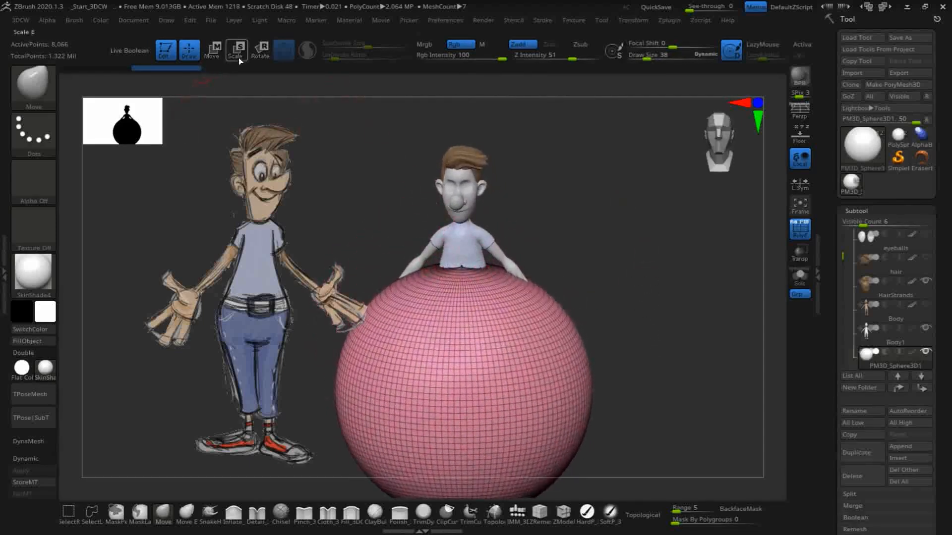
{"action": "left_click", "coordinate": [257, 54]}
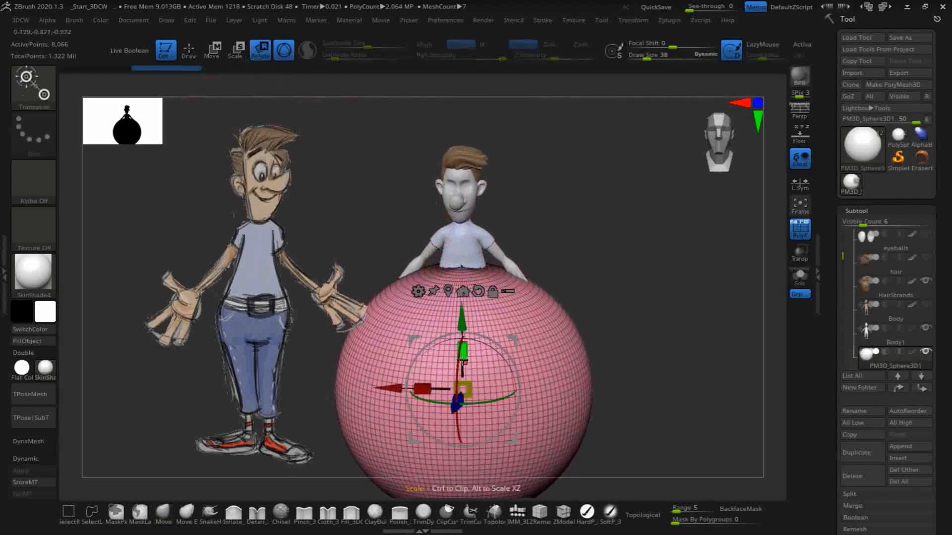
{"action": "left_click_drag", "start_coordinate": [454, 361], "coordinate": [492, 473]}
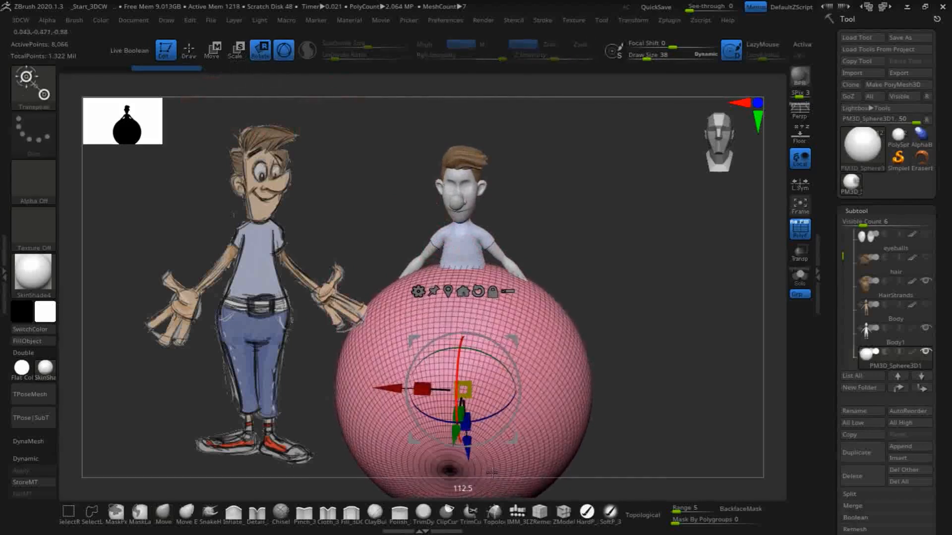
{"action": "left_click_drag", "start_coordinate": [637, 385], "coordinate": [471, 382]}
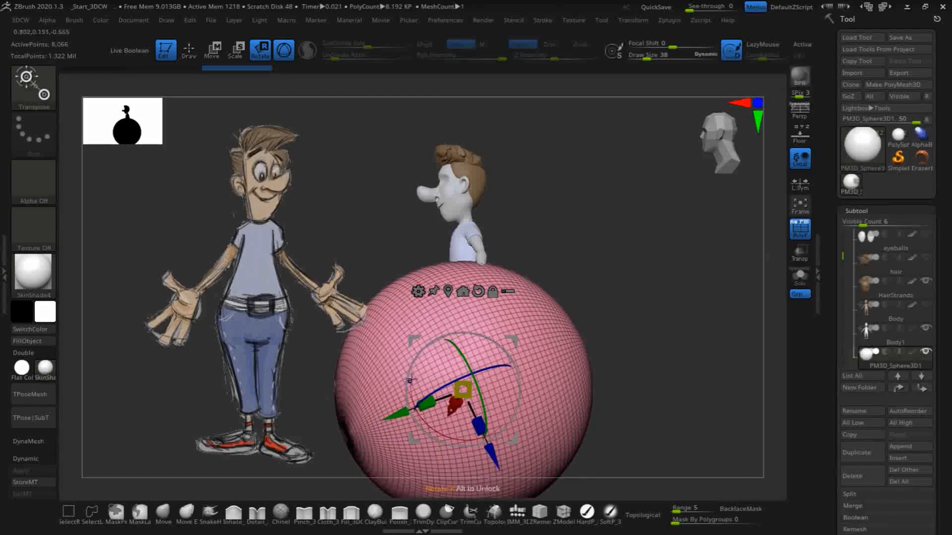
{"action": "left_click_drag", "start_coordinate": [411, 377], "coordinate": [417, 362]}
- Scale the sphere down to roughly head size and raise it to the character's face
{"action": "left_click_drag", "start_coordinate": [513, 317], "coordinate": [611, 289]}
{"action": "left_click_drag", "start_coordinate": [470, 382], "coordinate": [438, 495]}
{"action": "left_click_drag", "start_coordinate": [476, 460], "coordinate": [411, 275]}
{"action": "key", "text": "f"}
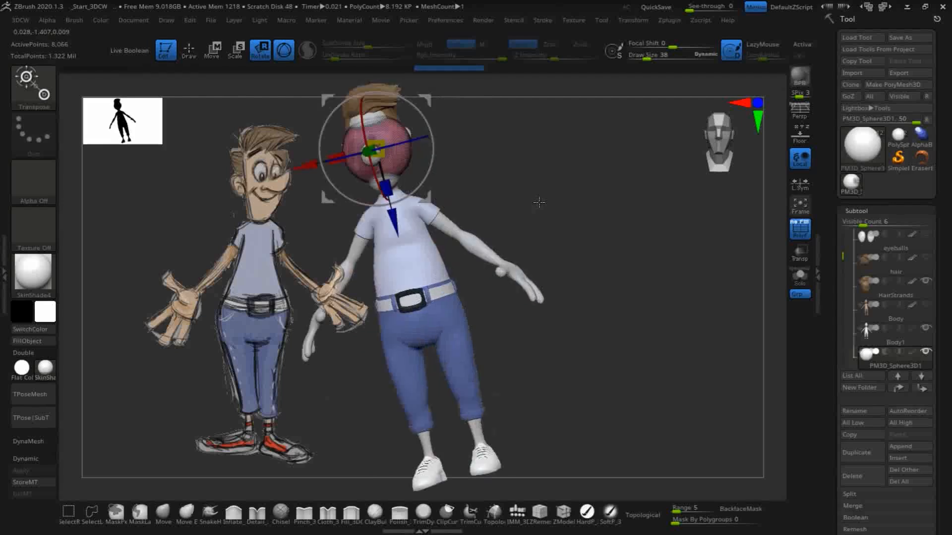
{"action": "left_click_drag", "start_coordinate": [581, 240], "coordinate": [697, 367], "text": "alt"}
{"action": "left_click_drag", "start_coordinate": [644, 255], "coordinate": [769, 379], "text": "shift"}
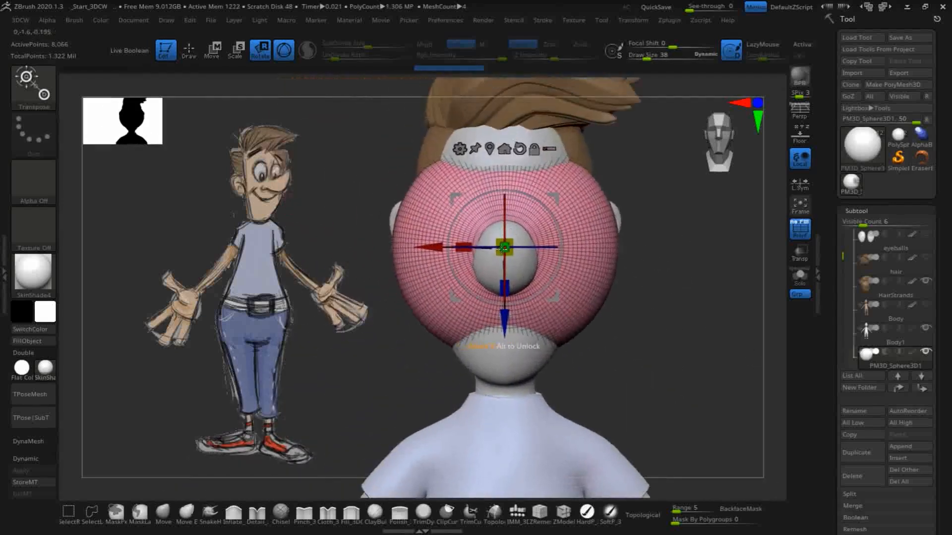
- Scale the sphere down further and move it up and sideways beside the character's right eye socket
{"action": "left_click_drag", "start_coordinate": [509, 242], "coordinate": [491, 279]}
{"action": "left_click_drag", "start_coordinate": [505, 328], "coordinate": [504, 290]}
{"action": "left_click_drag", "start_coordinate": [464, 208], "coordinate": [410, 208]}
{"action": "left_click_drag", "start_coordinate": [490, 207], "coordinate": [440, 208]}
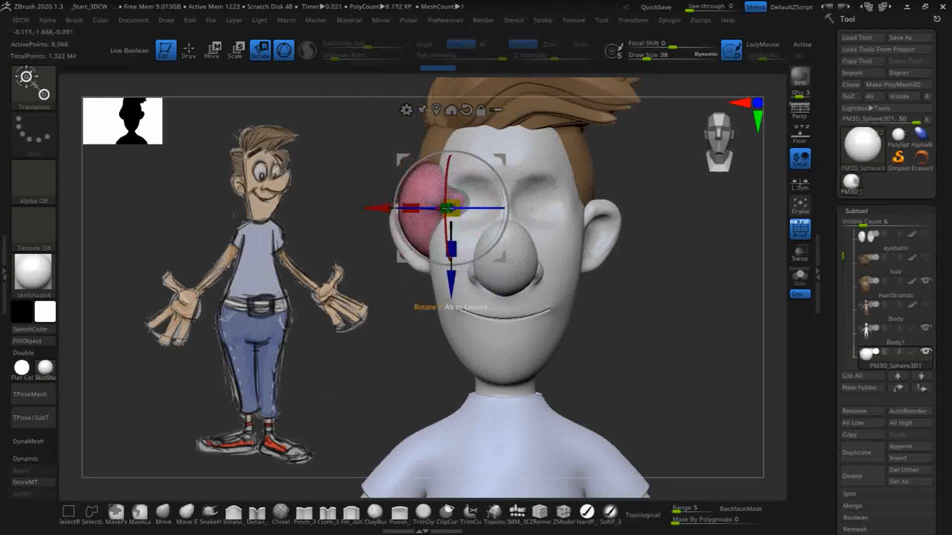
- Move the sphere forward into the right eye socket and reduce its size to fit the socket
{"action": "left_click_drag", "start_coordinate": [686, 313], "coordinate": [769, 322]}
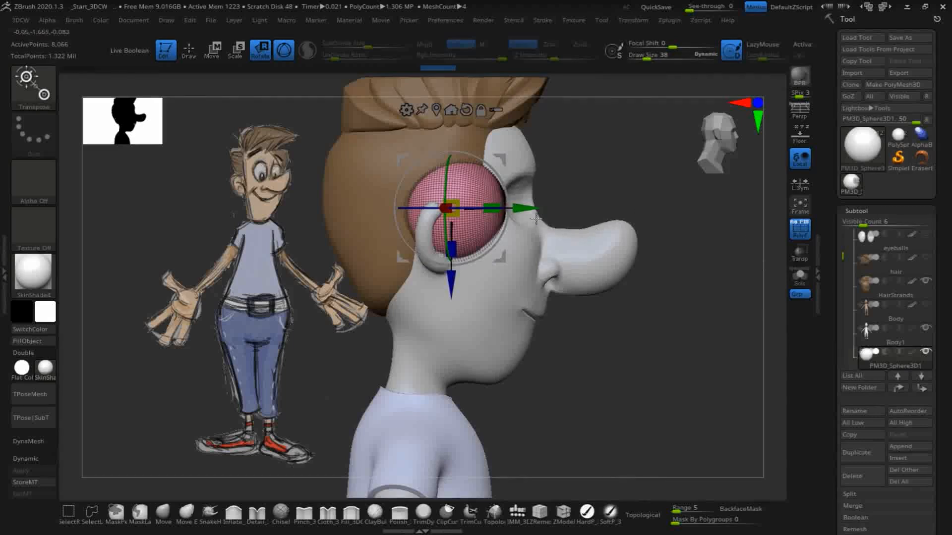
{"action": "left_click_drag", "start_coordinate": [526, 209], "coordinate": [563, 207]}
{"action": "left_click_drag", "start_coordinate": [638, 203], "coordinate": [510, 198]}
{"action": "left_click_drag", "start_coordinate": [582, 226], "coordinate": [518, 302]}
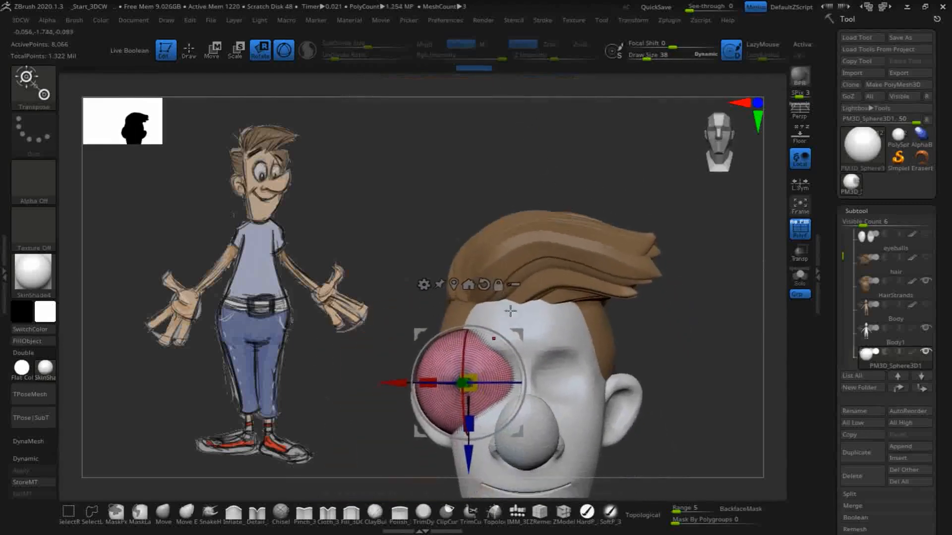
{"action": "left_click_drag", "start_coordinate": [435, 380], "coordinate": [409, 380]}
{"action": "left_click_drag", "start_coordinate": [486, 378], "coordinate": [484, 397]}
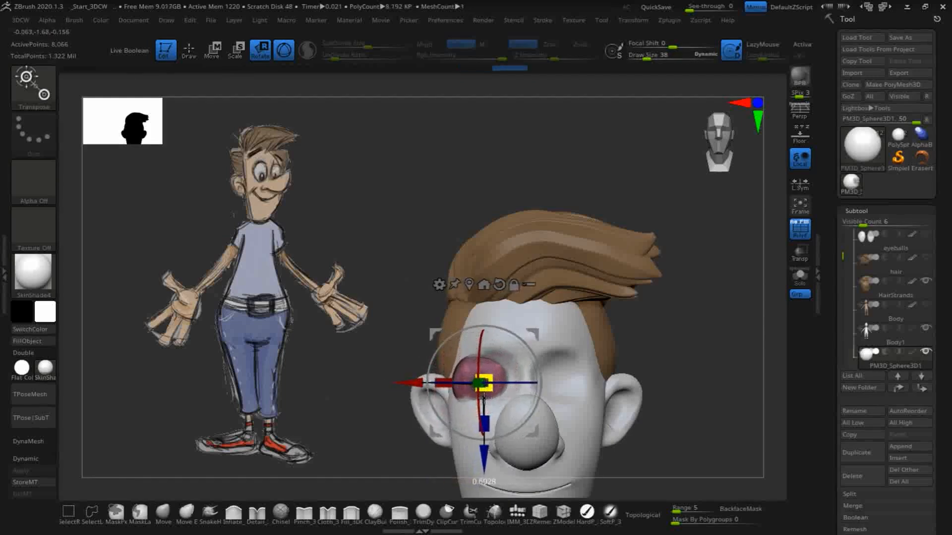
- Fine-tune the eyeball's size, depth and sideways position in the right socket from the front and side
{"action": "left_click_drag", "start_coordinate": [664, 318], "coordinate": [739, 325]}
{"action": "left_click_drag", "start_coordinate": [555, 383], "coordinate": [570, 385]}
{"action": "left_click_drag", "start_coordinate": [553, 354], "coordinate": [466, 354]}
{"action": "left_click_drag", "start_coordinate": [425, 389], "coordinate": [440, 388]}
{"action": "mouse_move", "coordinate": [700, 290]}
{"action": "left_mouse_down"}
{"action": "mouse_move", "coordinate": [676, 270]}
{"action": "mouse_move", "coordinate": [684, 291]}
{"action": "left_mouse_up"}
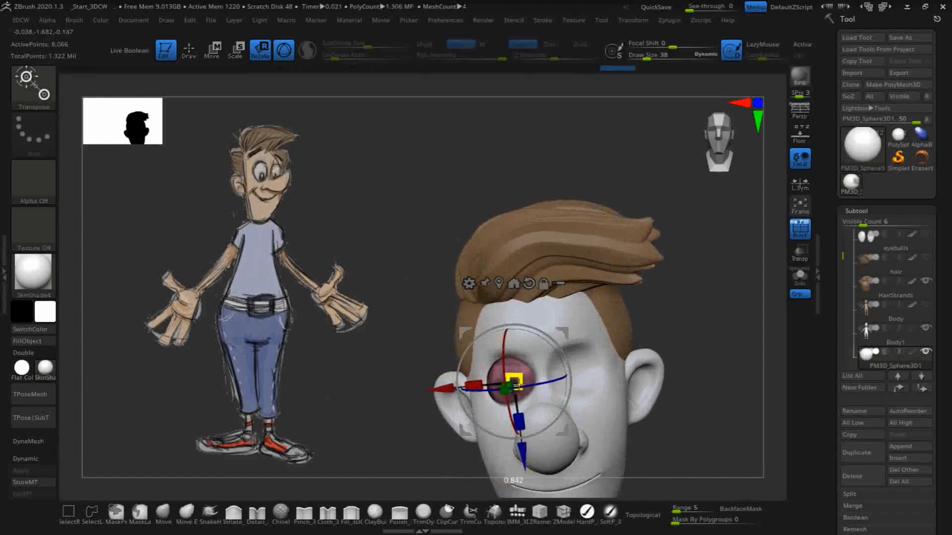
{"action": "left_click_drag", "start_coordinate": [722, 304], "coordinate": [757, 293]}
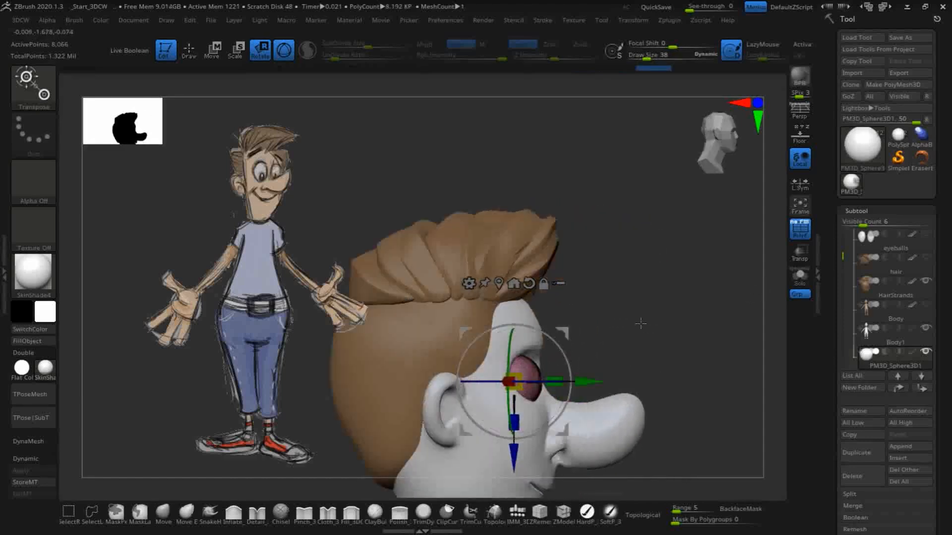
{"action": "left_click_drag", "start_coordinate": [583, 381], "coordinate": [579, 381]}
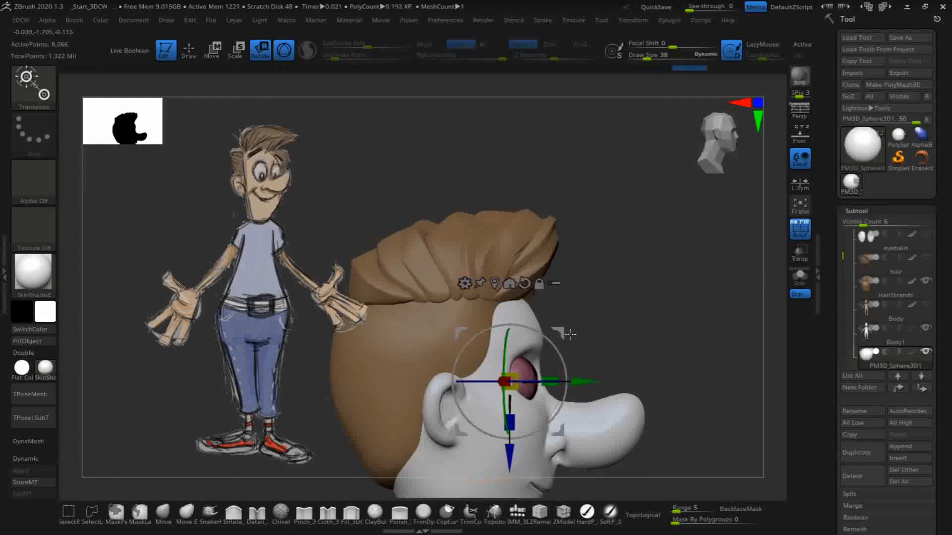
- Nudge the eyeball toward the nose and adjust its depth so it sits deeper in the right socket
{"action": "left_click_drag", "start_coordinate": [666, 301], "coordinate": [589, 298]}
{"action": "left_click_drag", "start_coordinate": [715, 299], "coordinate": [678, 219]}
{"action": "left_click_drag", "start_coordinate": [669, 342], "coordinate": [709, 490], "text": "alt"}
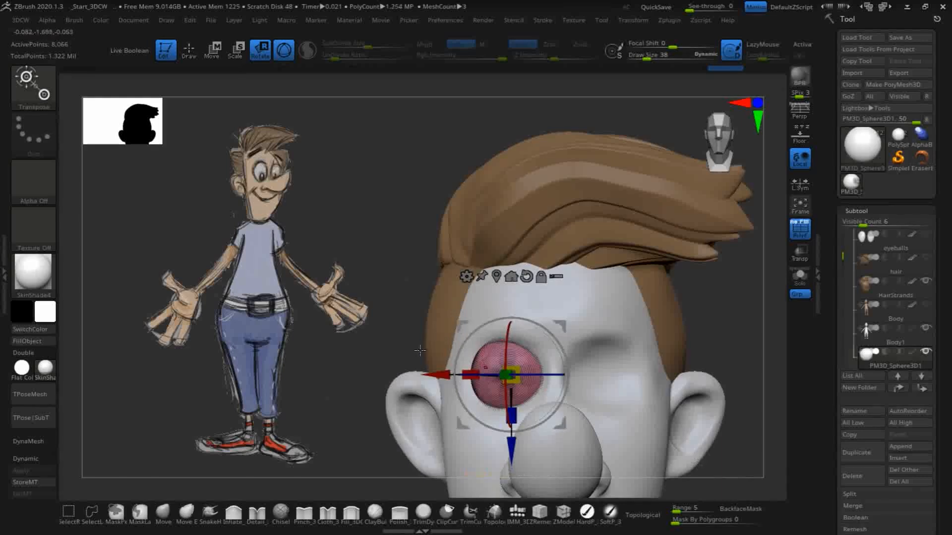
{"action": "left_click_drag", "start_coordinate": [434, 375], "coordinate": [445, 375]}
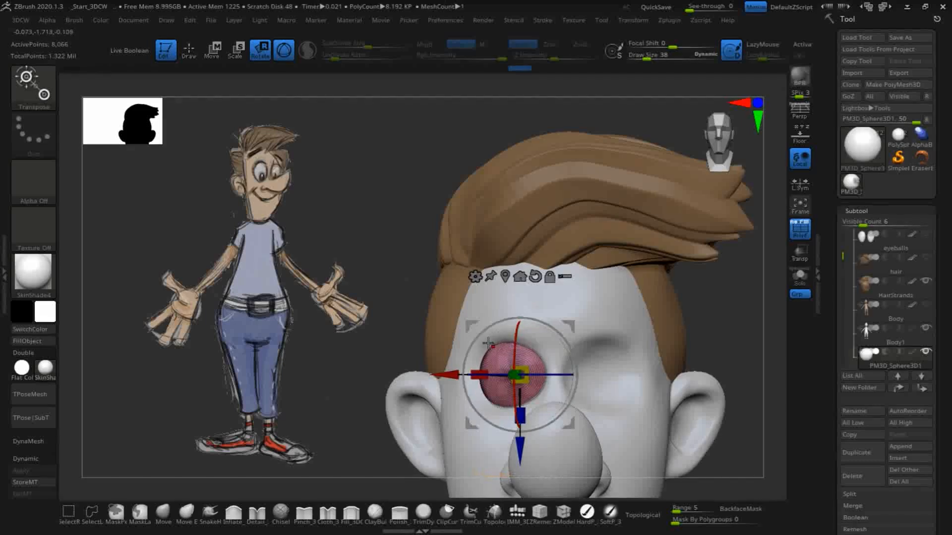
{"action": "left_click_drag", "start_coordinate": [707, 311], "coordinate": [671, 356]}
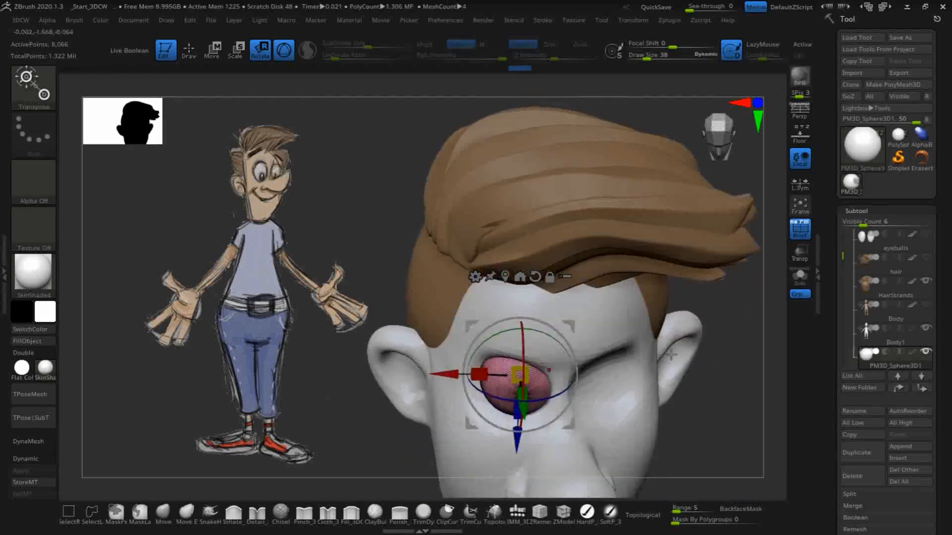
{"action": "left_click_drag", "start_coordinate": [449, 374], "coordinate": [449, 374]}
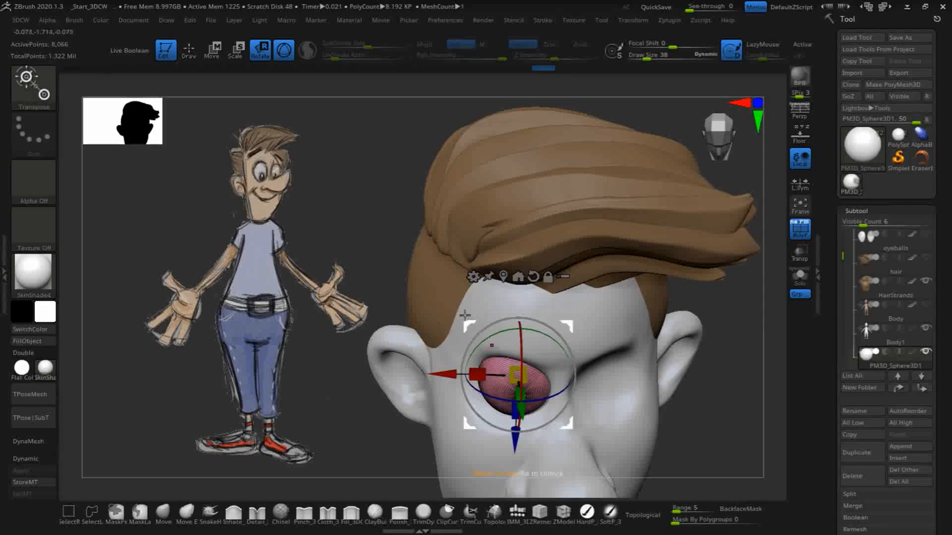
{"action": "left_click_drag", "start_coordinate": [713, 414], "coordinate": [552, 337]}
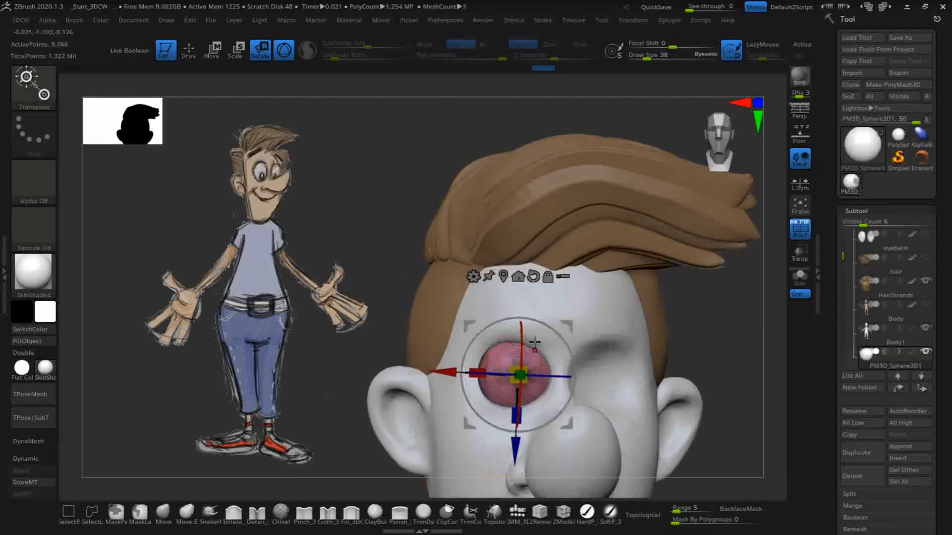
{"action": "left_click_drag", "start_coordinate": [700, 320], "coordinate": [719, 326]}
{"action": "left_click_drag", "start_coordinate": [596, 377], "coordinate": [574, 373]}
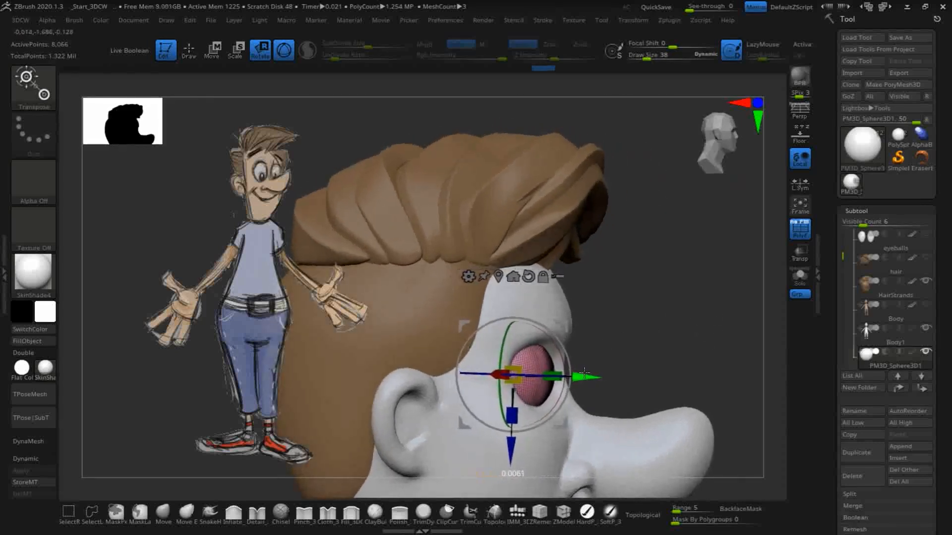
- Examine the eyeball's fit in the right socket from front and side angles, with the body mesh active and with the sphere active
{"action": "left_click_drag", "start_coordinate": [665, 331], "coordinate": [623, 163]}
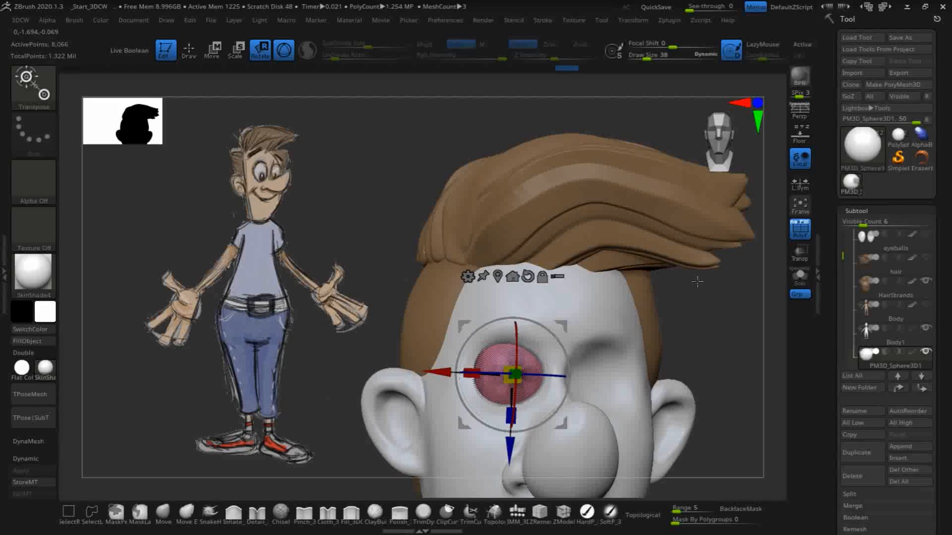
{"action": "left_click_drag", "start_coordinate": [703, 319], "coordinate": [693, 424], "text": "alt"}
{"action": "left_click_drag", "start_coordinate": [740, 239], "coordinate": [663, 251], "text": "alt"}
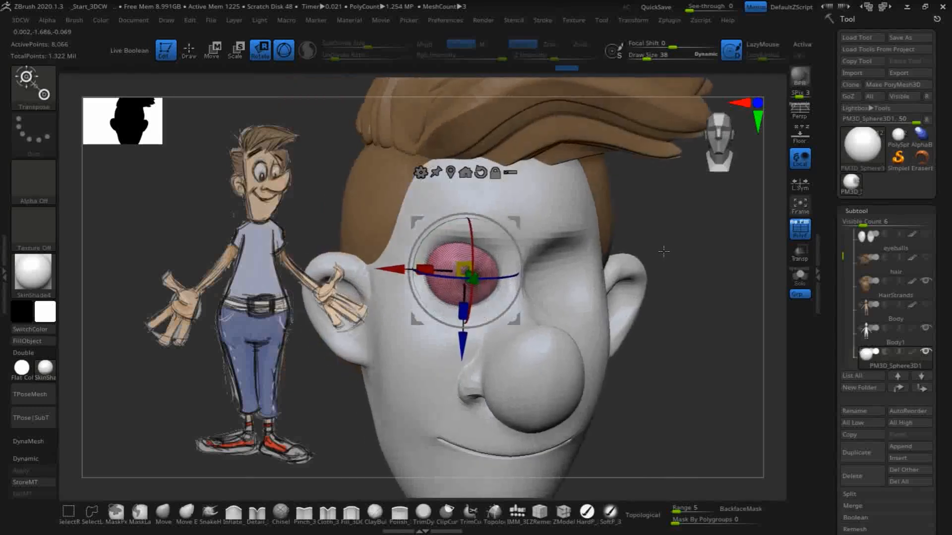
{"action": "left_click", "coordinate": [903, 335]}
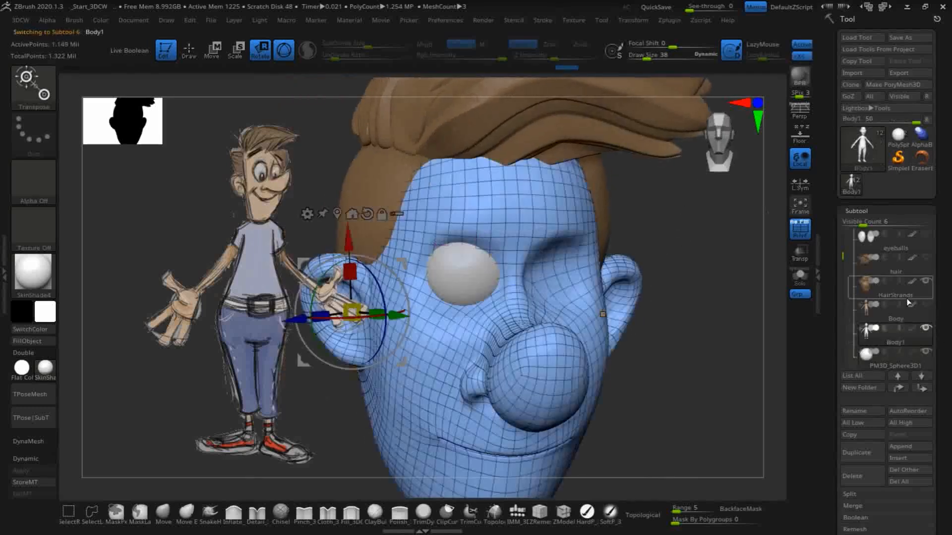
{"action": "left_click_drag", "start_coordinate": [723, 372], "coordinate": [610, 266]}
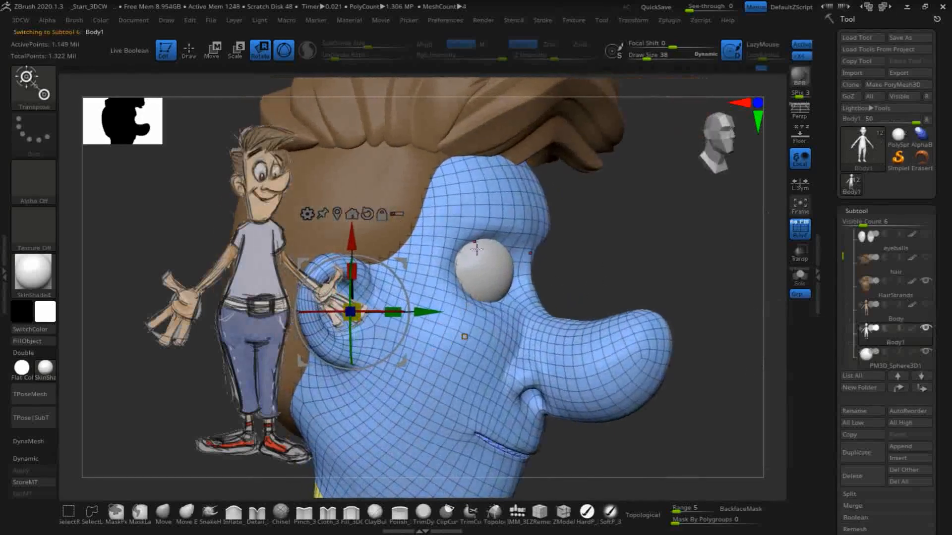
{"action": "left_click_drag", "start_coordinate": [690, 232], "coordinate": [628, 164]}
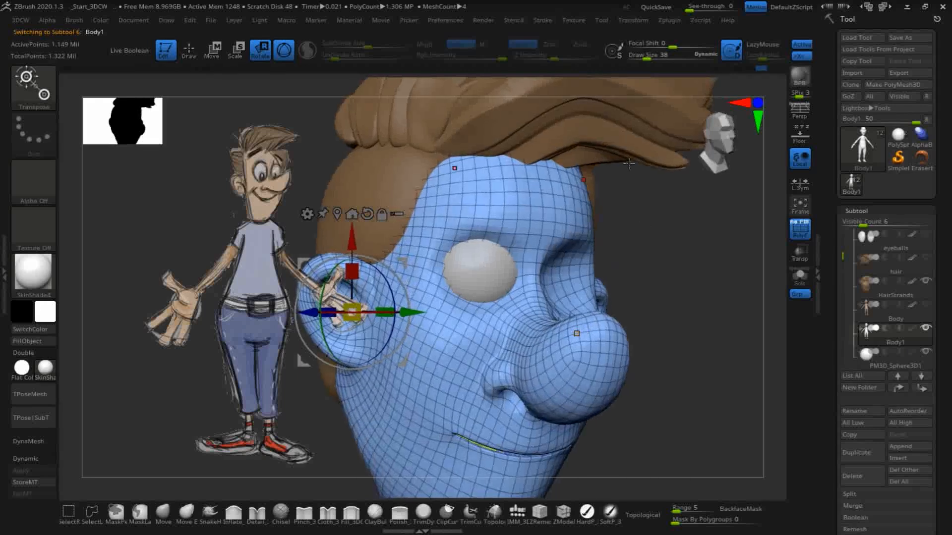
{"action": "left_click", "coordinate": [891, 359]}
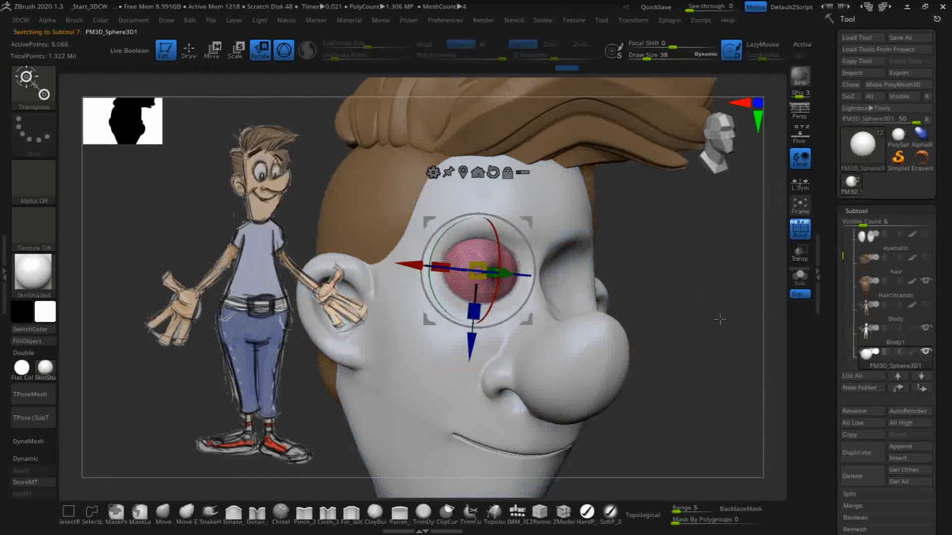
{"action": "left_click_drag", "start_coordinate": [711, 326], "coordinate": [725, 324], "text": "shift"}
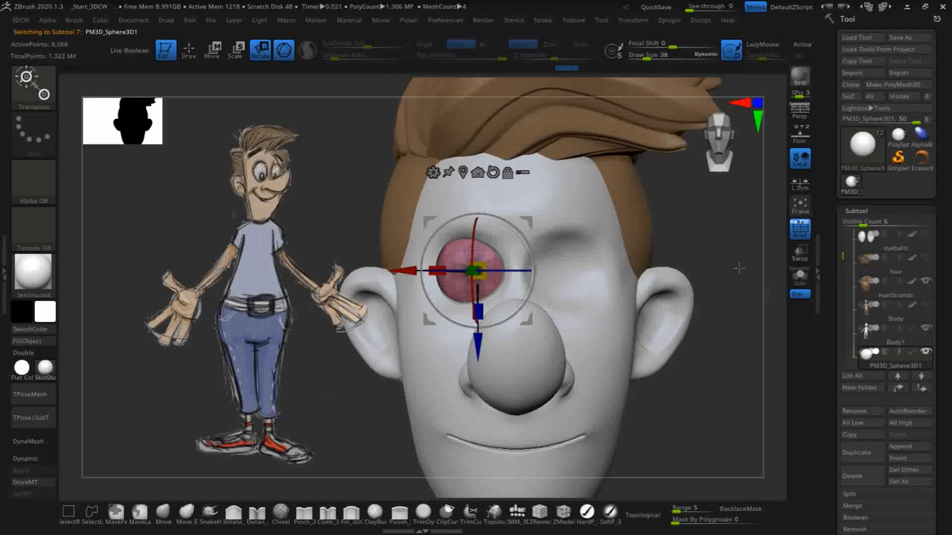
{"action": "left_click_drag", "start_coordinate": [708, 240], "coordinate": [715, 234]}
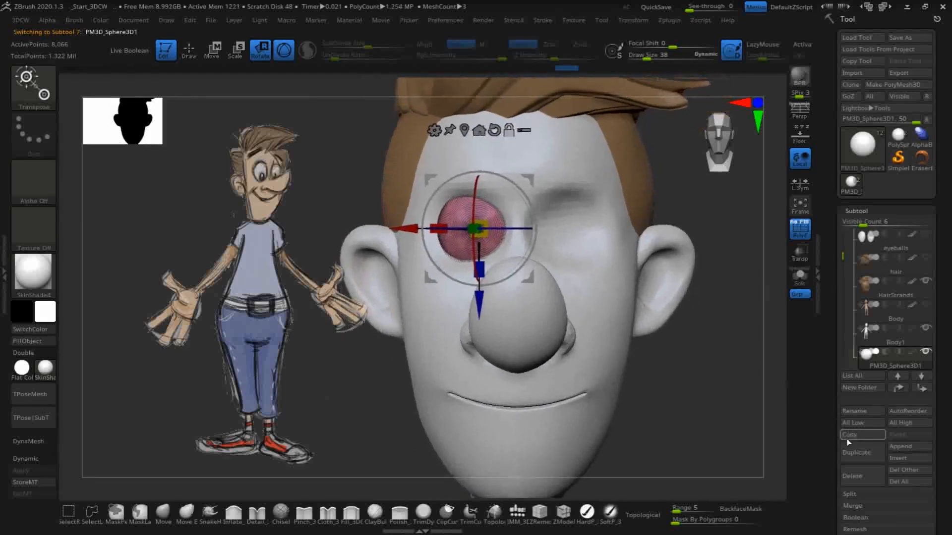
- Duplicate the eyeball sphere, isolate the copy and view it from the side
{"action": "left_click", "coordinate": [856, 451]}
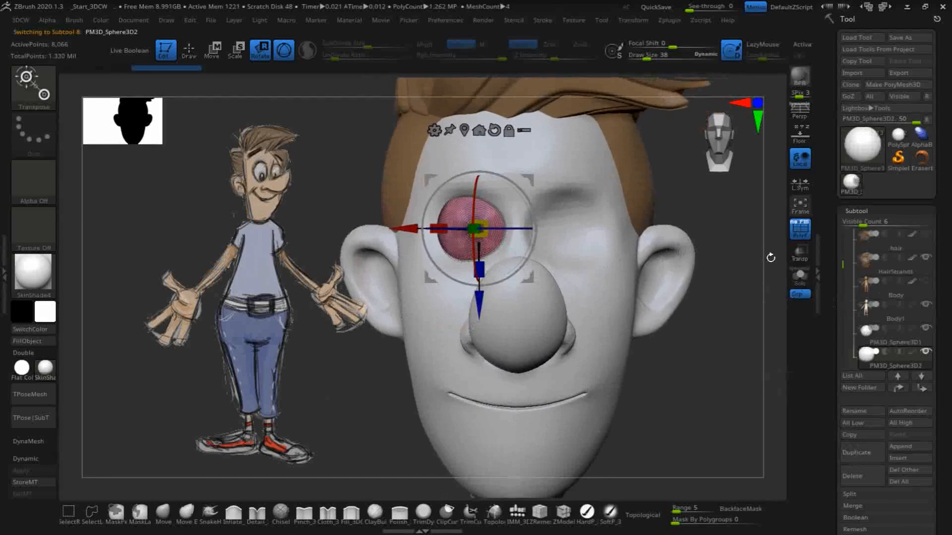
{"action": "left_click", "coordinate": [800, 277]}
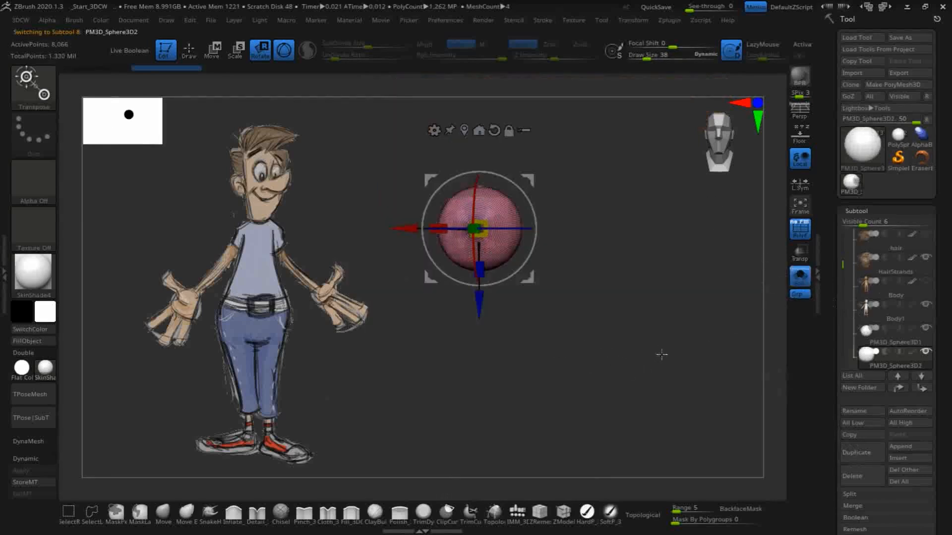
{"action": "left_click_drag", "start_coordinate": [622, 344], "coordinate": [686, 318]}
{"action": "left_click_drag", "start_coordinate": [622, 363], "coordinate": [694, 442], "text": "alt"}
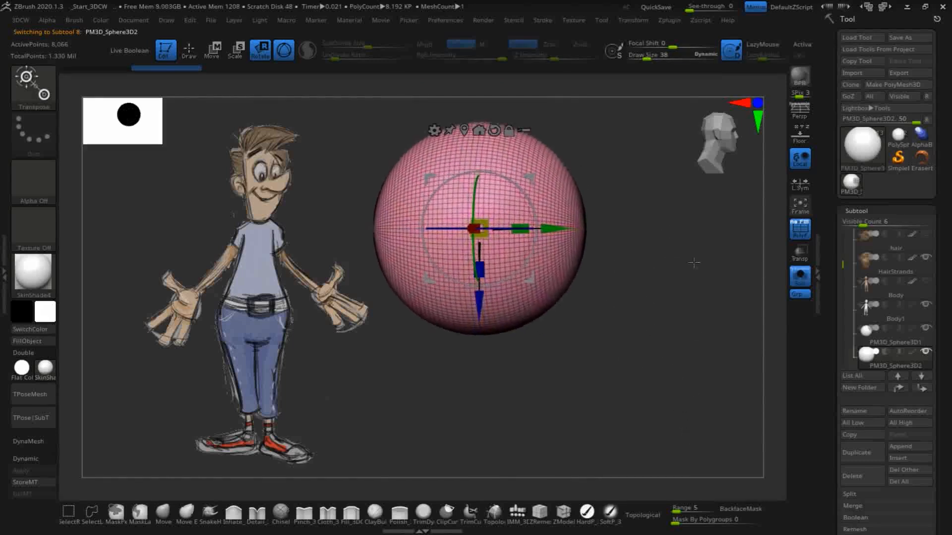
{"action": "left_click_drag", "start_coordinate": [672, 376], "coordinate": [686, 388], "text": "alt"}
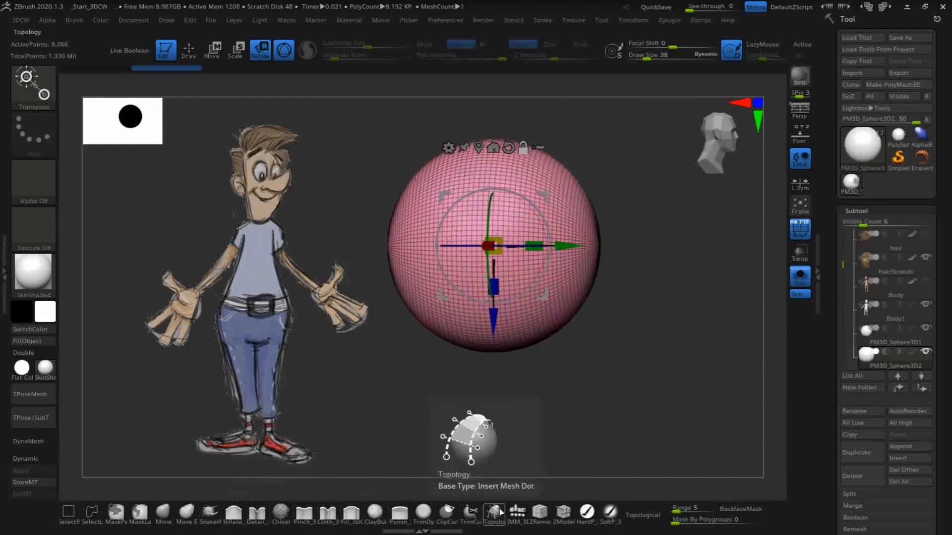
- Clip away the lower half of the duplicated sphere with ClipCurve along its horizontal midline
{"action": "left_click", "coordinate": [447, 511]}
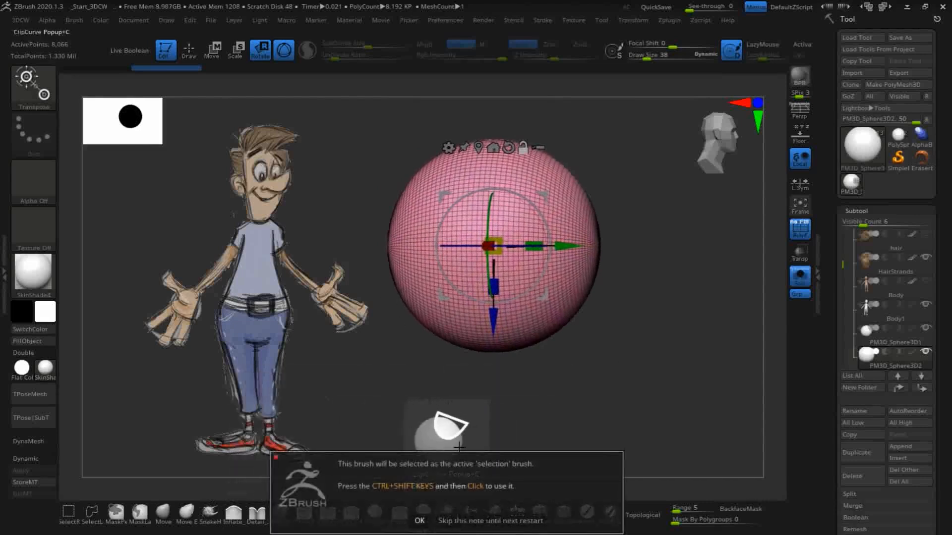
{"action": "left_click", "coordinate": [419, 521]}
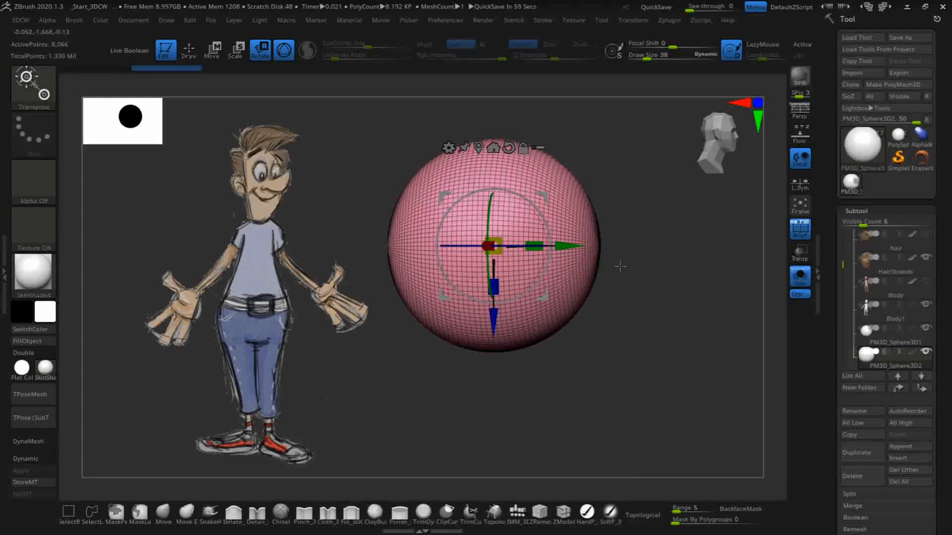
{"action": "left_click_drag", "start_coordinate": [705, 254], "coordinate": [287, 250], "text": "ctrl+shift"}
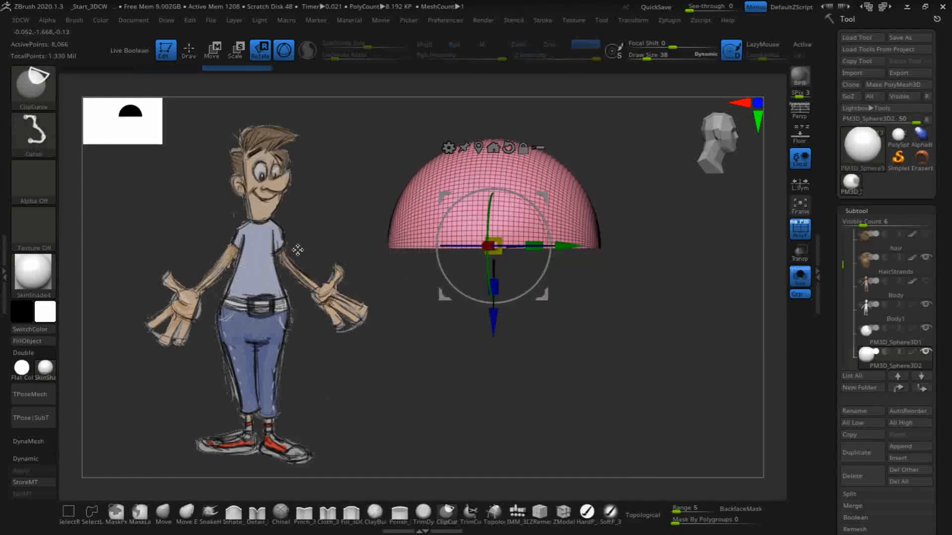
- Show the whole character again and tilt the half sphere over the right eyeball as an upper eyelid
{"action": "left_click_drag", "start_coordinate": [649, 333], "coordinate": [639, 355]}
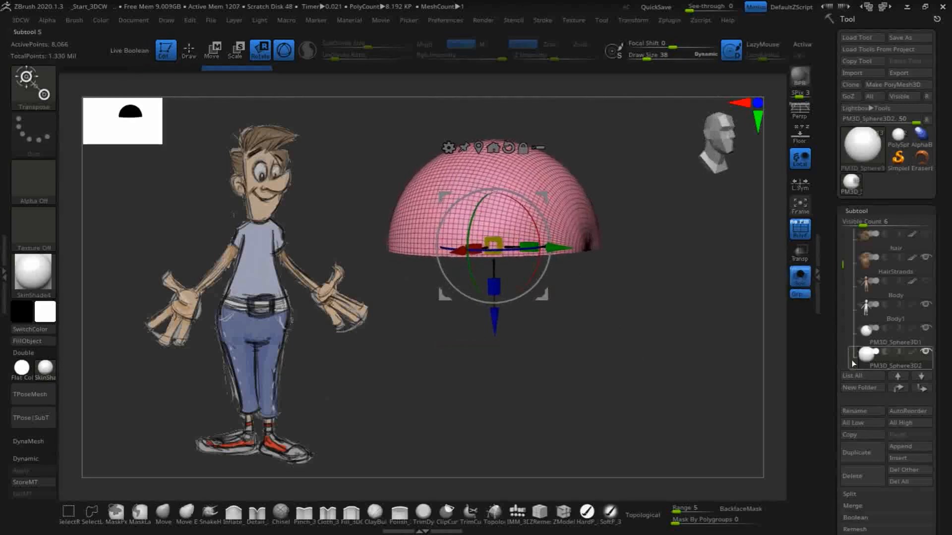
{"action": "left_click", "coordinate": [799, 276]}
{"action": "left_click_drag", "start_coordinate": [529, 214], "coordinate": [552, 214]}
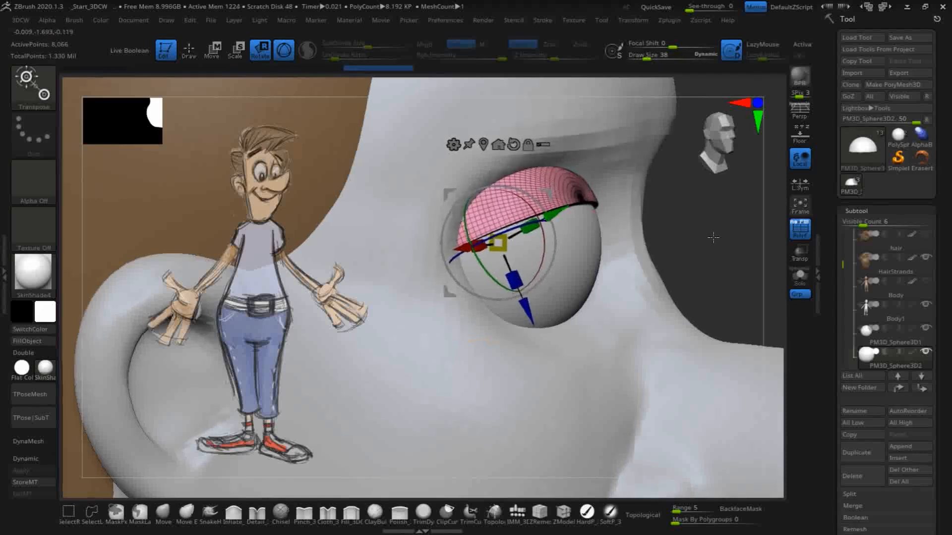
{"action": "left_click_drag", "start_coordinate": [716, 237], "coordinate": [674, 230]}
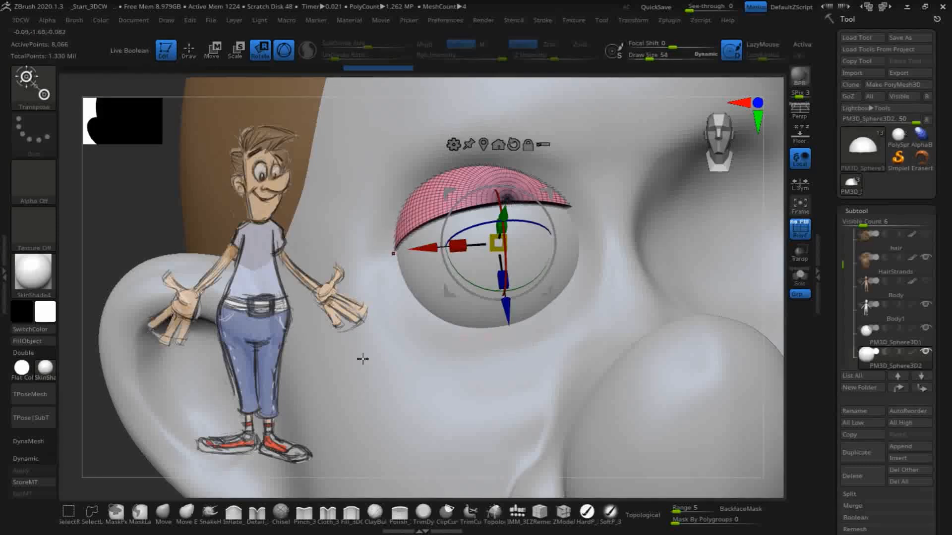
- With the Move brush at draw size 38, pull the eyelid's inner corner down and raise its lower edge into an arch
{"action": "left_click", "coordinate": [171, 516]}
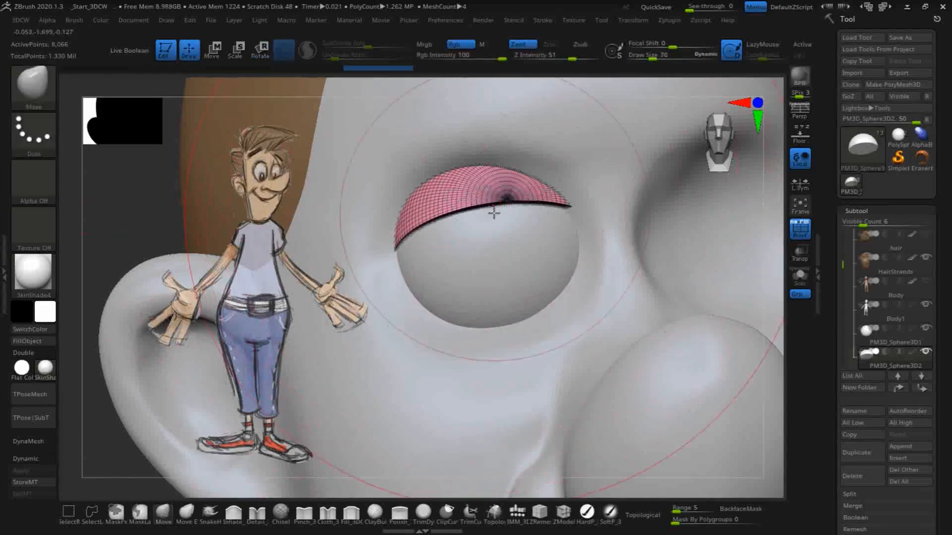
{"action": "key", "text": "bracketleft"}
{"action": "key", "text": "bracketleft"}
{"action": "key", "text": "bracketleft"}
{"action": "key", "text": "bracketleft"}
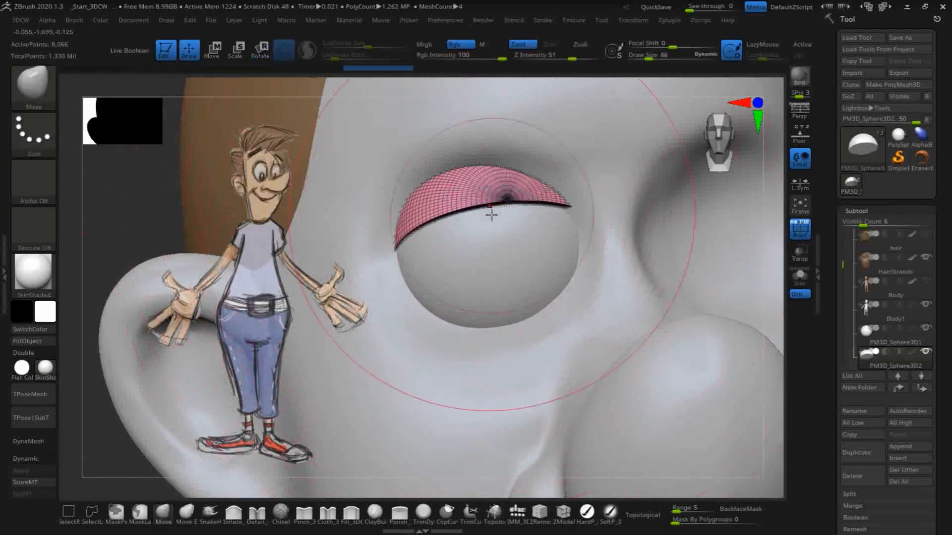
{"action": "key", "text": "shift"}
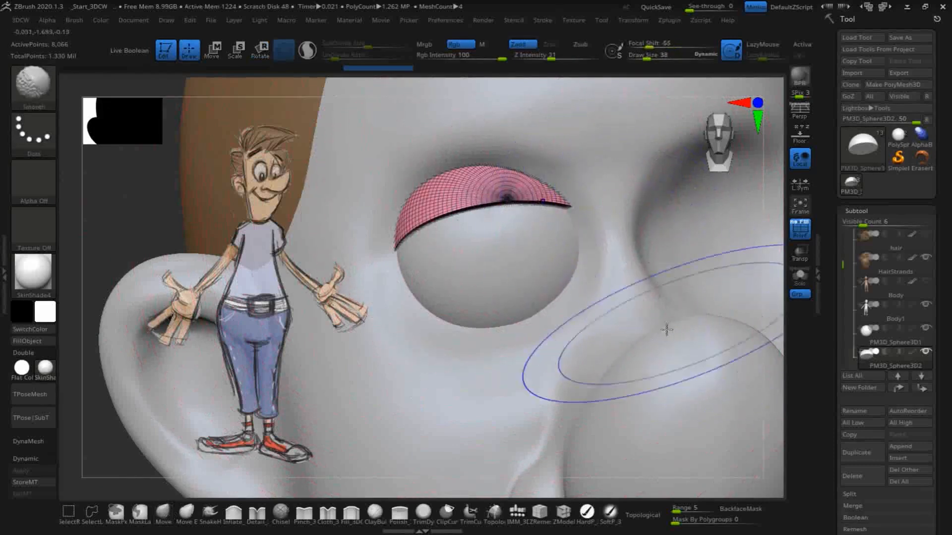
{"action": "left_click_drag", "start_coordinate": [168, 170], "coordinate": [139, 177], "text": "shift"}
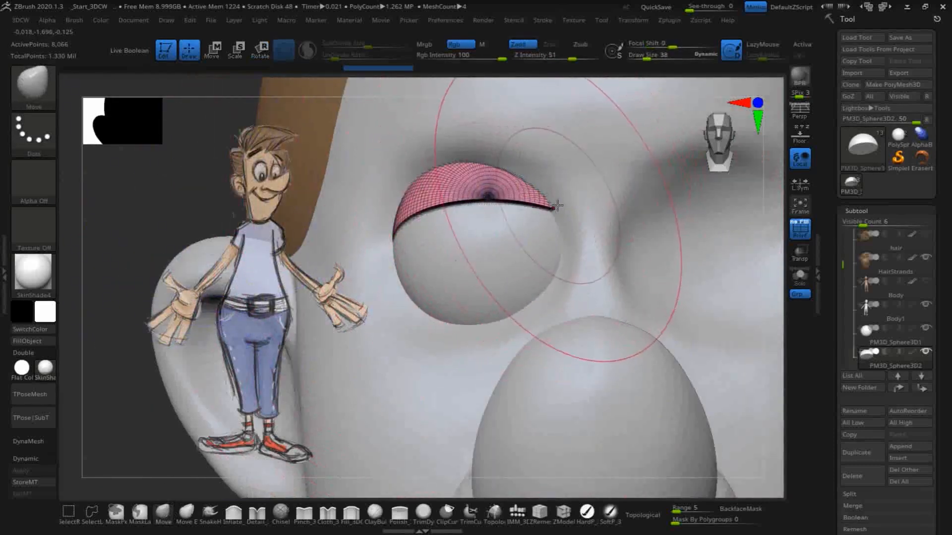
{"action": "left_click_drag", "start_coordinate": [558, 206], "coordinate": [561, 212]}
{"action": "left_click_drag", "start_coordinate": [490, 203], "coordinate": [469, 190]}
{"action": "left_click_drag", "start_coordinate": [550, 200], "coordinate": [557, 212]}
{"action": "left_click_drag", "start_coordinate": [492, 194], "coordinate": [487, 177]}
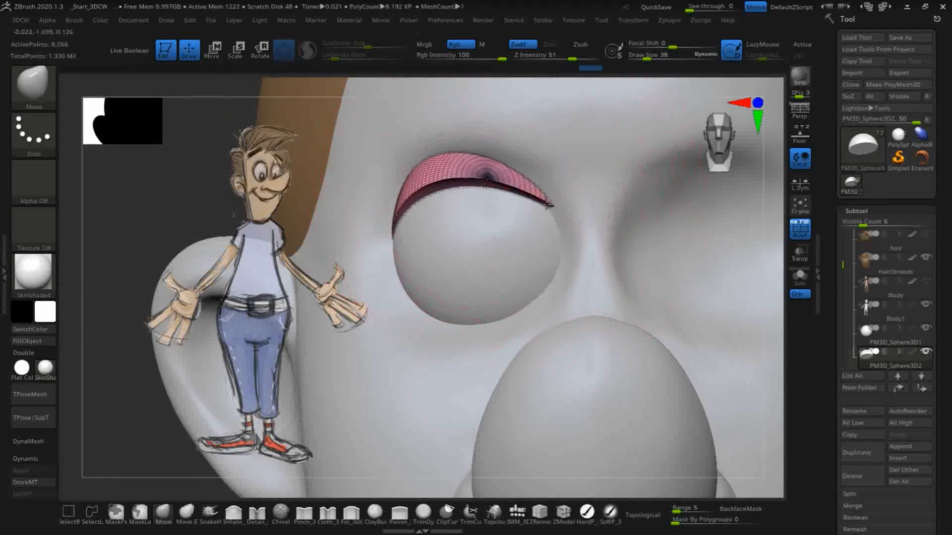
{"action": "left_click_drag", "start_coordinate": [551, 209], "coordinate": [556, 213]}
{"action": "left_click_drag", "start_coordinate": [471, 189], "coordinate": [430, 192]}
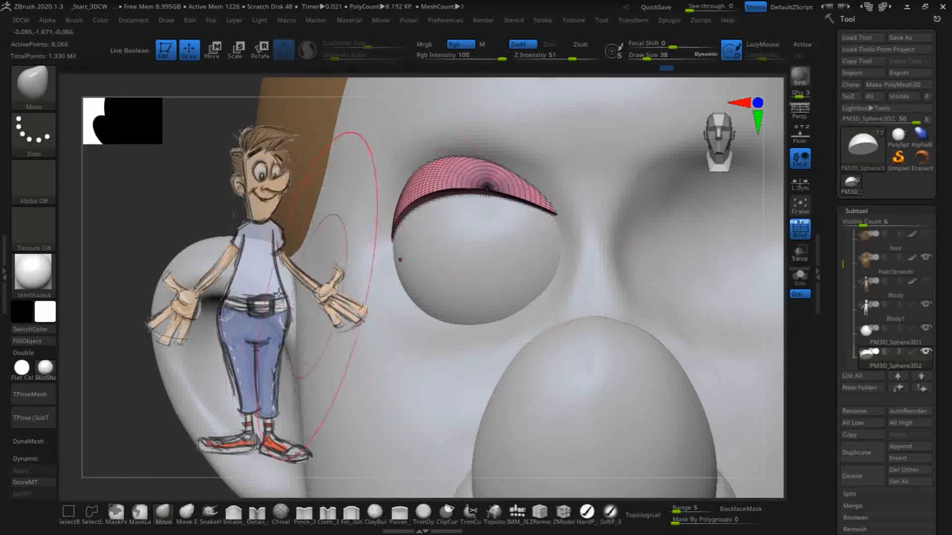
- Turn off the wireframe display and check the upper eyelid's shape from the front and side
{"action": "left_click_drag", "start_coordinate": [143, 221], "coordinate": [175, 151], "text": "alt"}
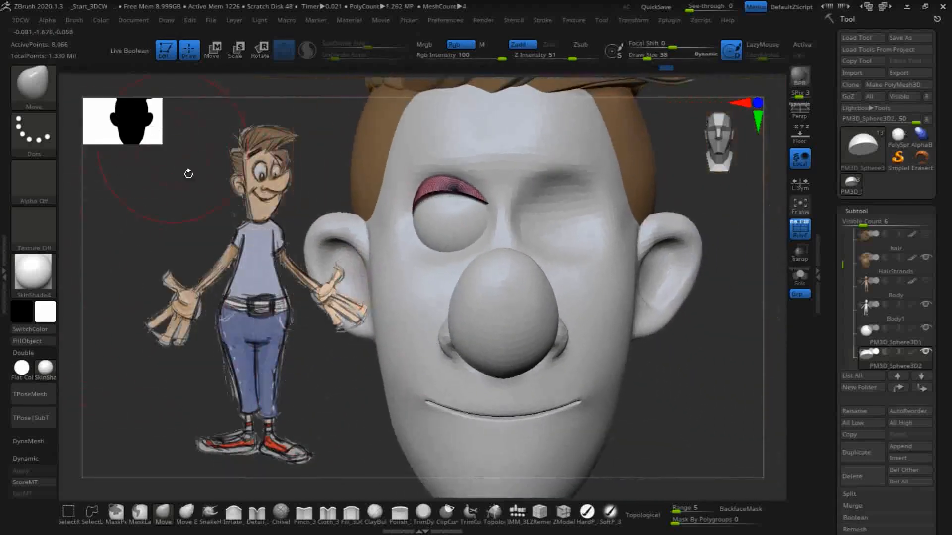
{"action": "left_click", "coordinate": [799, 228]}
{"action": "mouse_move", "coordinate": [724, 388]}
{"action": "left_mouse_down"}
{"action": "mouse_move", "coordinate": [640, 387]}
{"action": "mouse_move", "coordinate": [771, 382]}
{"action": "left_mouse_up"}
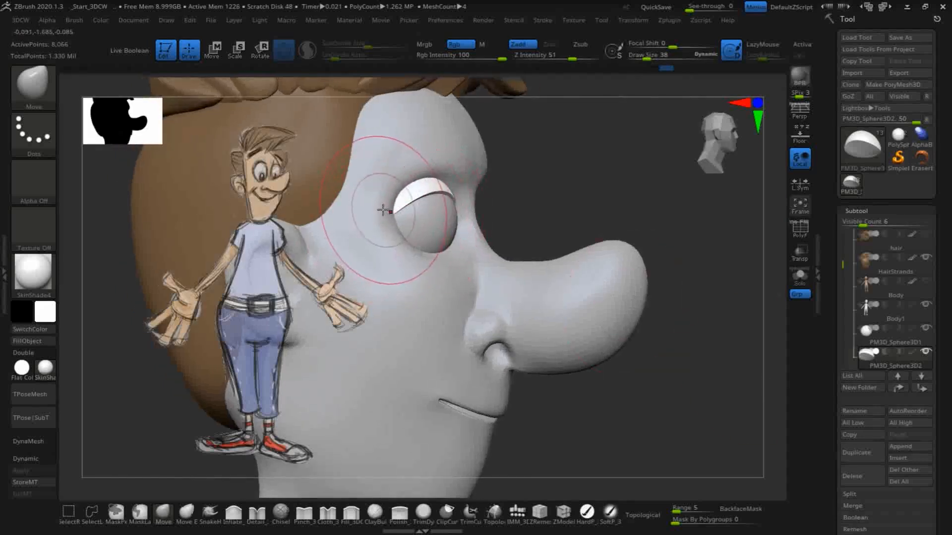
{"action": "left_click_drag", "start_coordinate": [724, 323], "coordinate": [653, 297]}
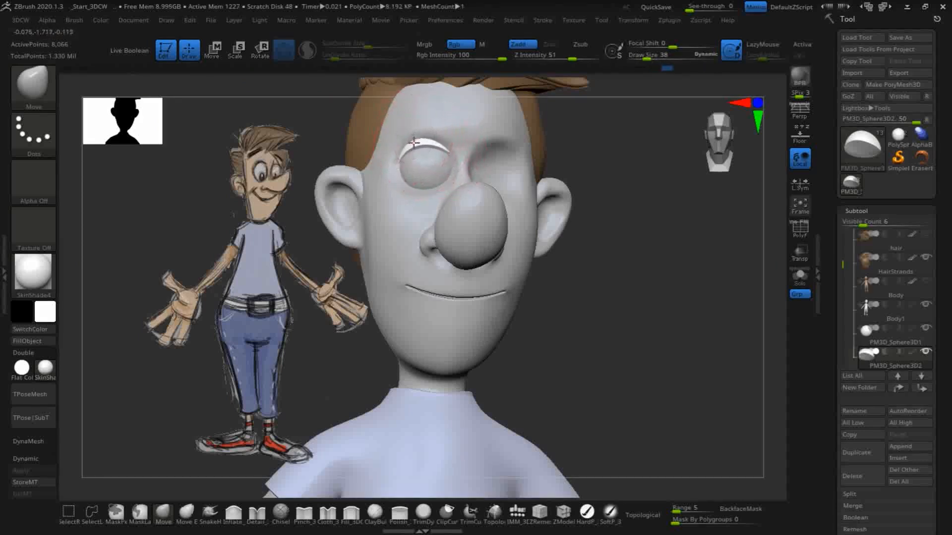
{"action": "left_click_drag", "start_coordinate": [575, 172], "coordinate": [506, 154]}
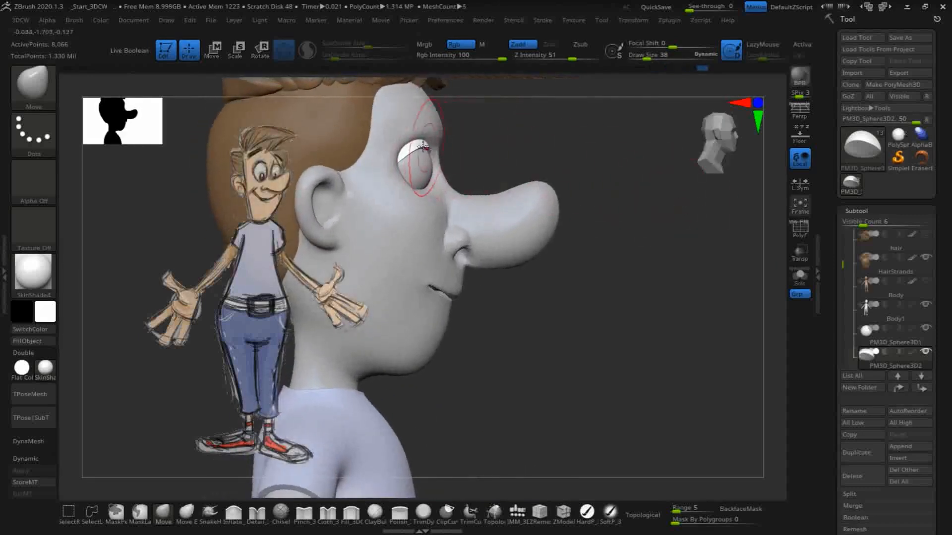
{"action": "left_click_drag", "start_coordinate": [539, 148], "coordinate": [419, 137]}
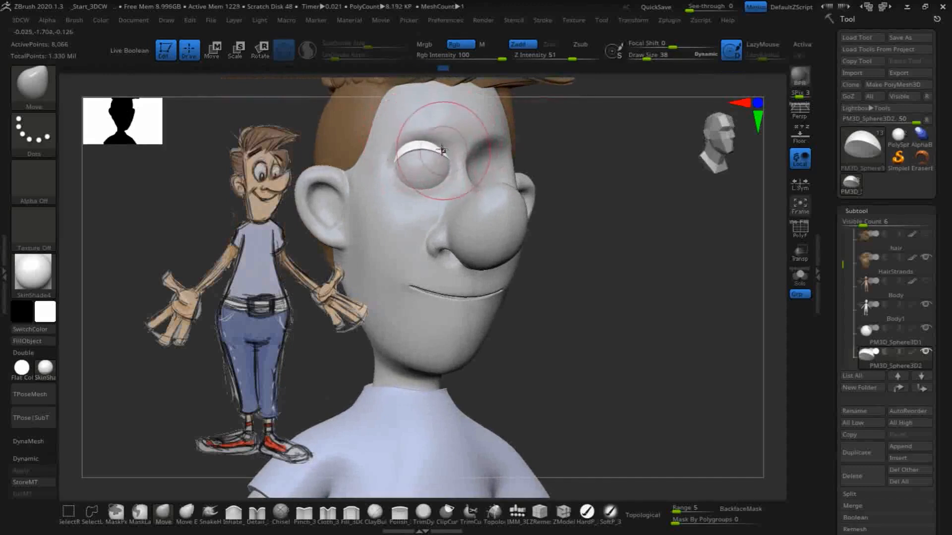
- Mirror the right eyeball subtool to the other socket with Mirror And Weld
{"action": "left_click_drag", "start_coordinate": [563, 177], "coordinate": [647, 138]}
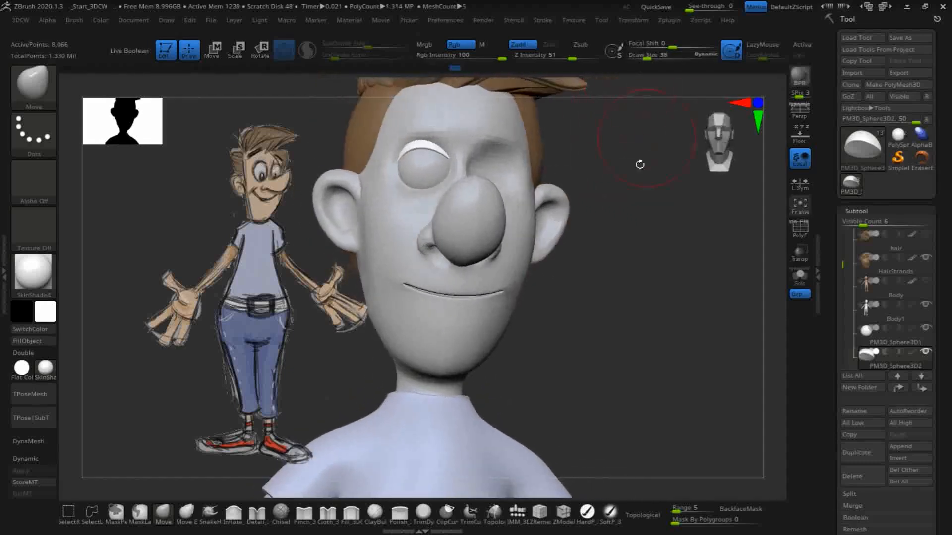
{"action": "left_click_drag", "start_coordinate": [654, 281], "coordinate": [692, 225]}
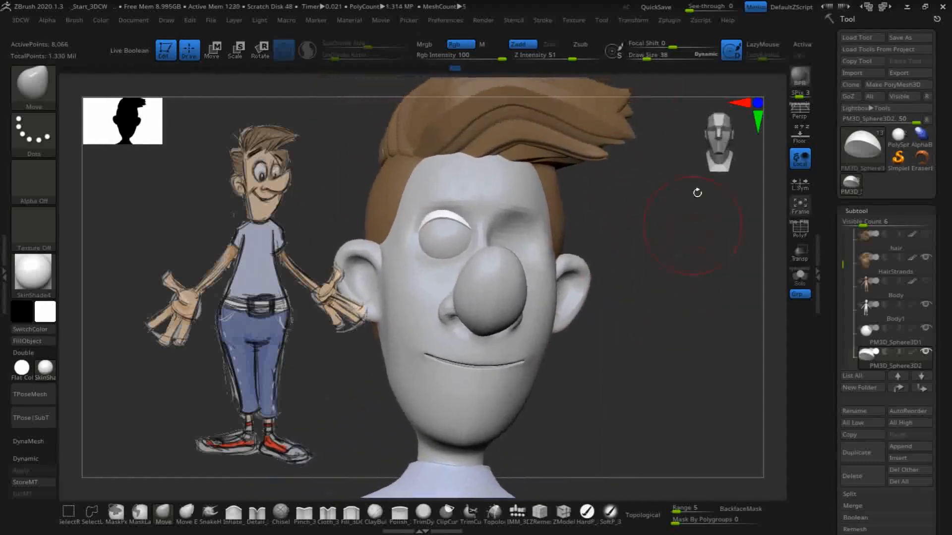
{"action": "left_click", "coordinate": [890, 332]}
{"action": "mouse_move", "coordinate": [896, 336]}
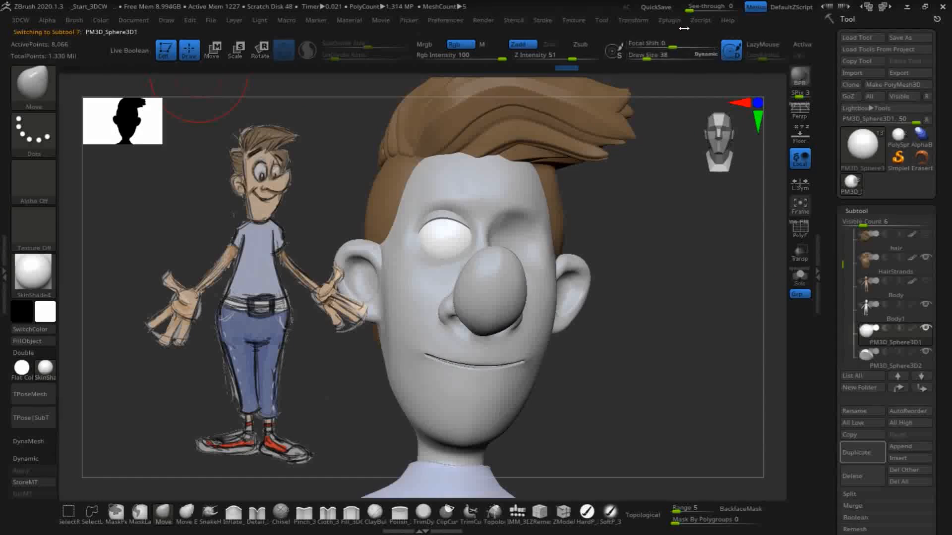
{"action": "left_click", "coordinate": [20, 21]}
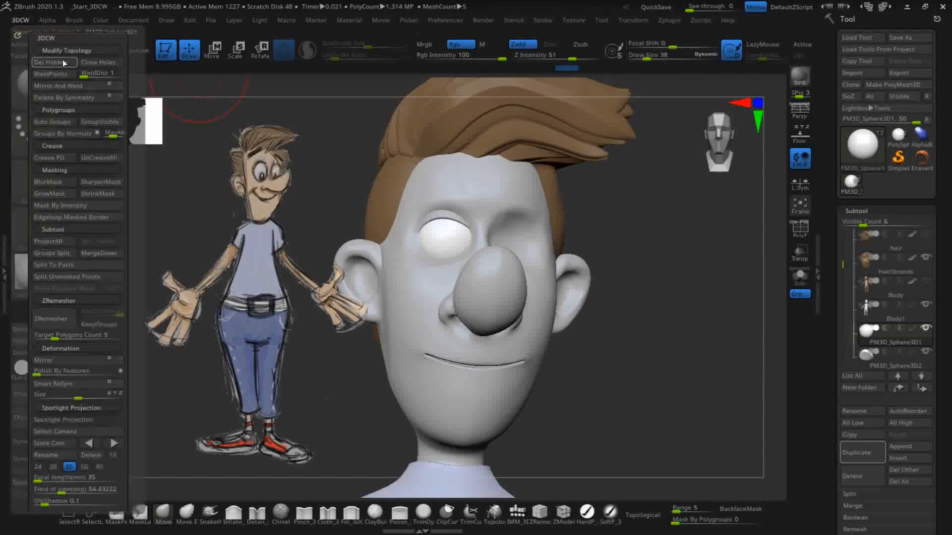
{"action": "left_click", "coordinate": [51, 85]}
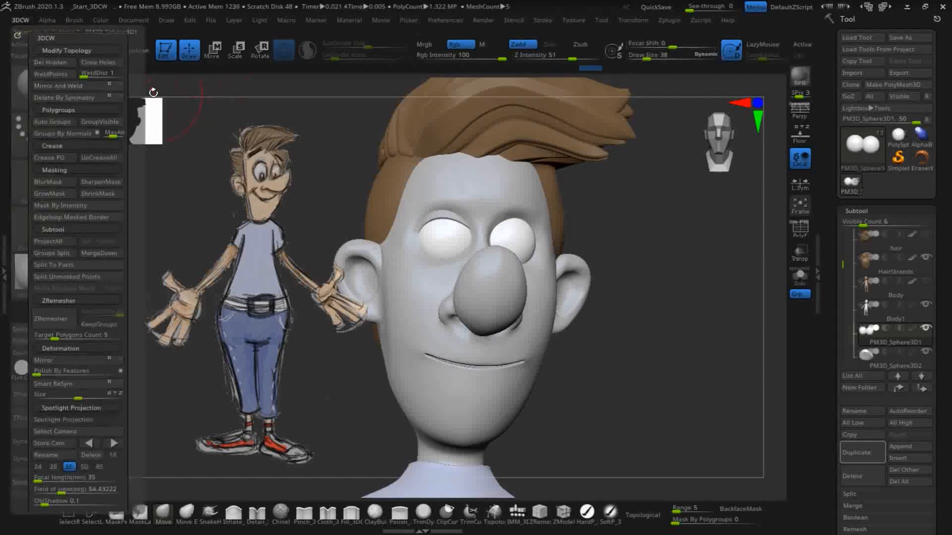
- Mirror the upper eyelid subtool over the second eyeball with Mirror And Weld
{"action": "mouse_move", "coordinate": [742, 203]}
{"action": "left_mouse_down"}
{"action": "mouse_move", "coordinate": [692, 233]}
{"action": "mouse_move", "coordinate": [703, 221]}
{"action": "mouse_move", "coordinate": [707, 270]}
{"action": "mouse_move", "coordinate": [699, 198]}
{"action": "mouse_move", "coordinate": [692, 210]}
{"action": "mouse_move", "coordinate": [754, 229]}
{"action": "left_mouse_up"}
{"action": "left_click", "coordinate": [893, 356]}
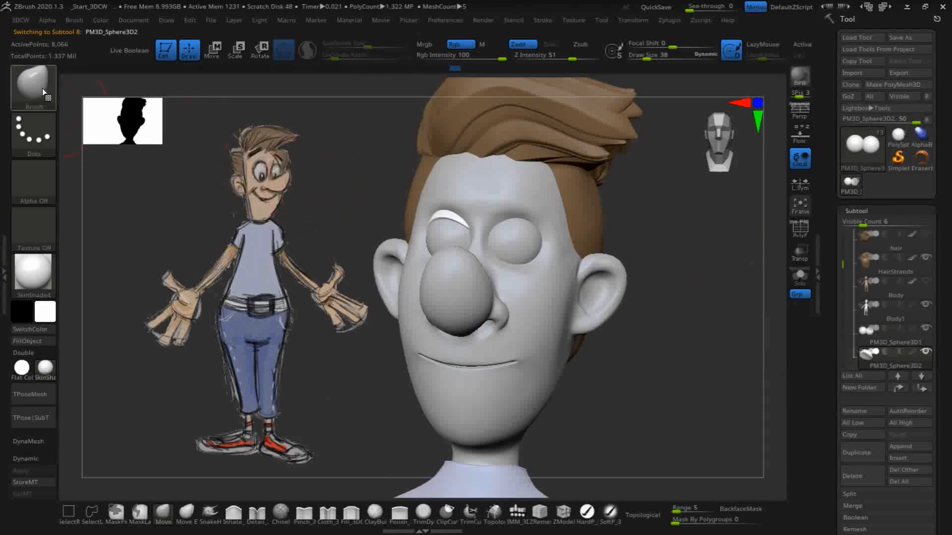
{"action": "left_click", "coordinate": [21, 20]}
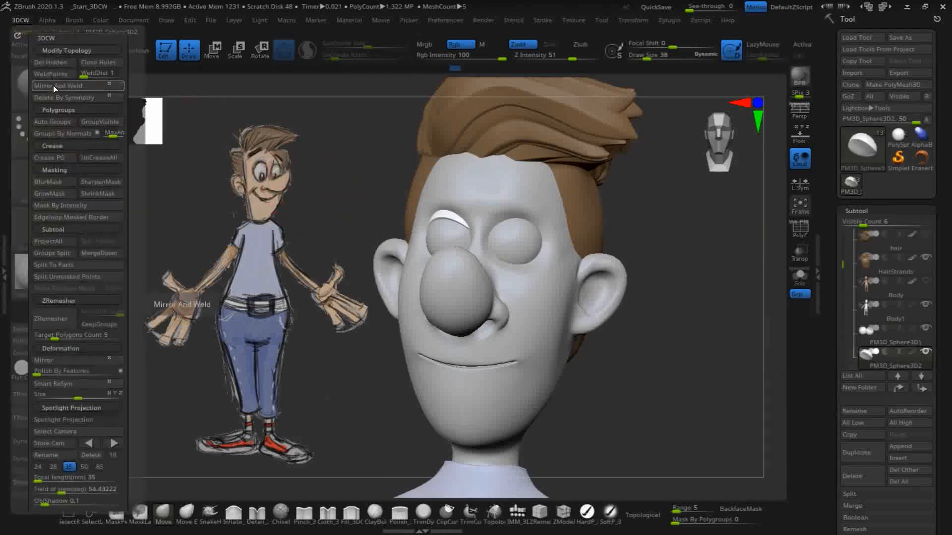
{"action": "left_click", "coordinate": [53, 85]}
- Examine the mirrored eyes and eyelids from the front and side and compare them with the reference drawing
{"action": "left_click_drag", "start_coordinate": [714, 251], "coordinate": [735, 255]}
{"action": "left_click_drag", "start_coordinate": [735, 329], "coordinate": [691, 197], "text": "alt"}
{"action": "left_click_drag", "start_coordinate": [698, 295], "coordinate": [687, 171], "text": "alt"}
{"action": "mouse_move", "coordinate": [725, 252]}
{"action": "left_mouse_down"}
{"action": "mouse_move", "coordinate": [689, 240]}
{"action": "mouse_move", "coordinate": [701, 250]}
{"action": "mouse_move", "coordinate": [731, 240]}
{"action": "mouse_move", "coordinate": [699, 264]}
{"action": "mouse_move", "coordinate": [679, 202]}
{"action": "mouse_move", "coordinate": [701, 270]}
{"action": "mouse_move", "coordinate": [676, 266]}
{"action": "mouse_move", "coordinate": [767, 263]}
{"action": "mouse_move", "coordinate": [720, 279]}
{"action": "mouse_move", "coordinate": [662, 259]}
{"action": "mouse_move", "coordinate": [703, 278]}
{"action": "mouse_move", "coordinate": [693, 278]}
{"action": "mouse_move", "coordinate": [676, 225]}
{"action": "mouse_move", "coordinate": [735, 380]}
{"action": "left_mouse_up"}
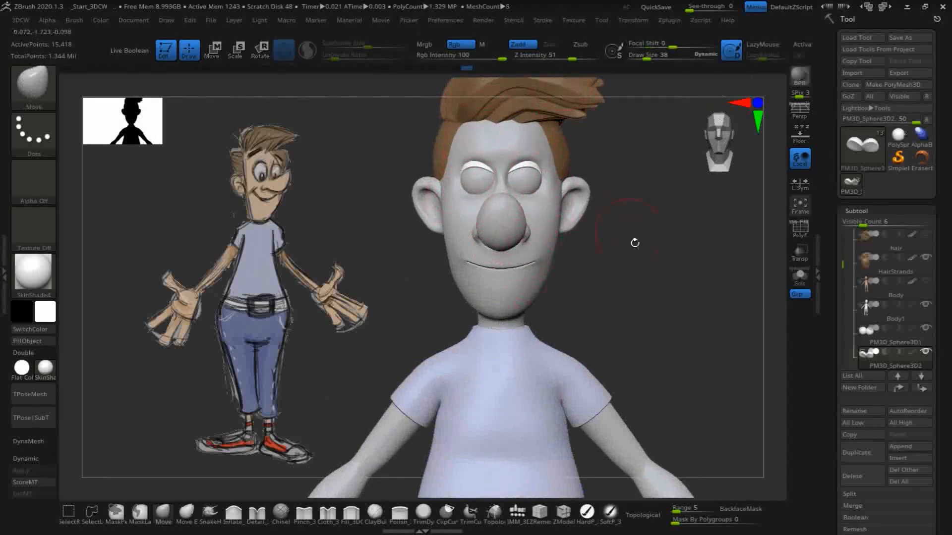
{"action": "left_click_drag", "start_coordinate": [648, 340], "coordinate": [712, 315]}
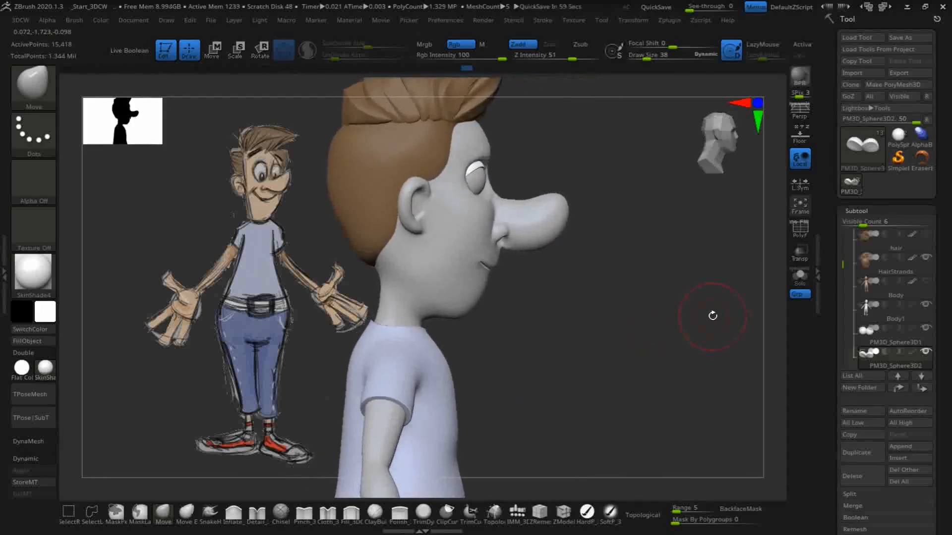
{"action": "left_click_drag", "start_coordinate": [562, 363], "coordinate": [521, 356]}
{"action": "left_click_drag", "start_coordinate": [663, 264], "coordinate": [696, 395]}
{"action": "left_click_drag", "start_coordinate": [736, 234], "coordinate": [704, 216], "text": "alt"}
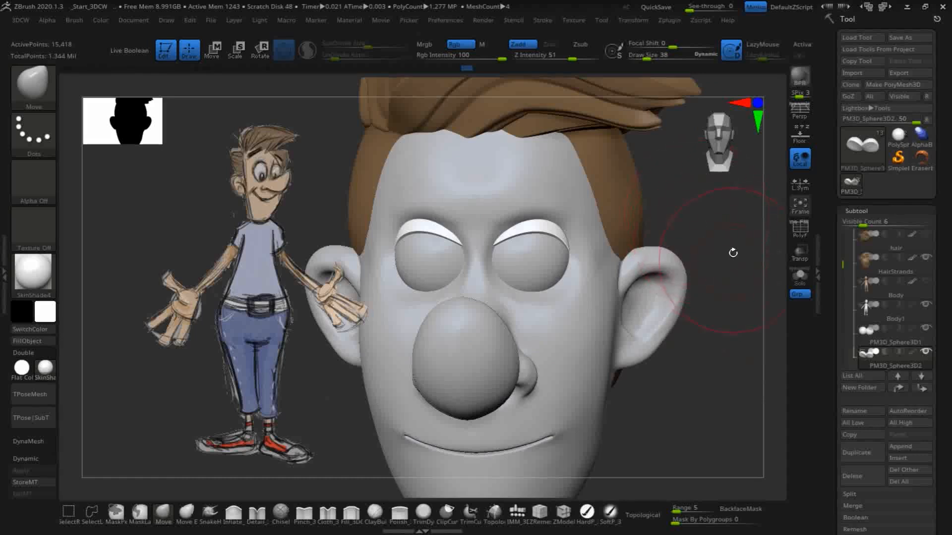
{"action": "left_click_drag", "start_coordinate": [709, 221], "coordinate": [735, 311]}
{"action": "left_click_drag", "start_coordinate": [717, 360], "coordinate": [754, 347]}
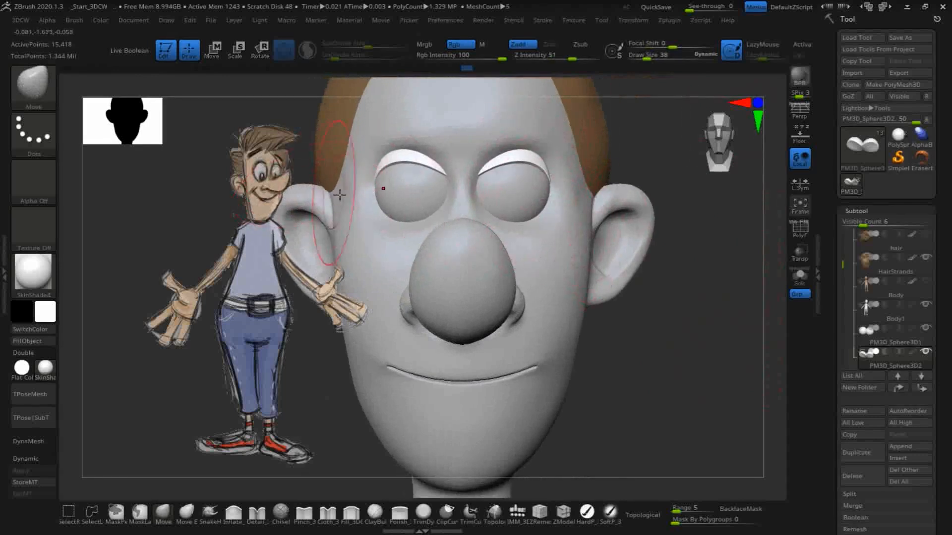
- On the Body1 subtool, refine and smooth where the tops of the ears meet the head, using draw size 18
{"action": "key", "text": "bracketleft"}
{"action": "key", "text": "bracketleft"}
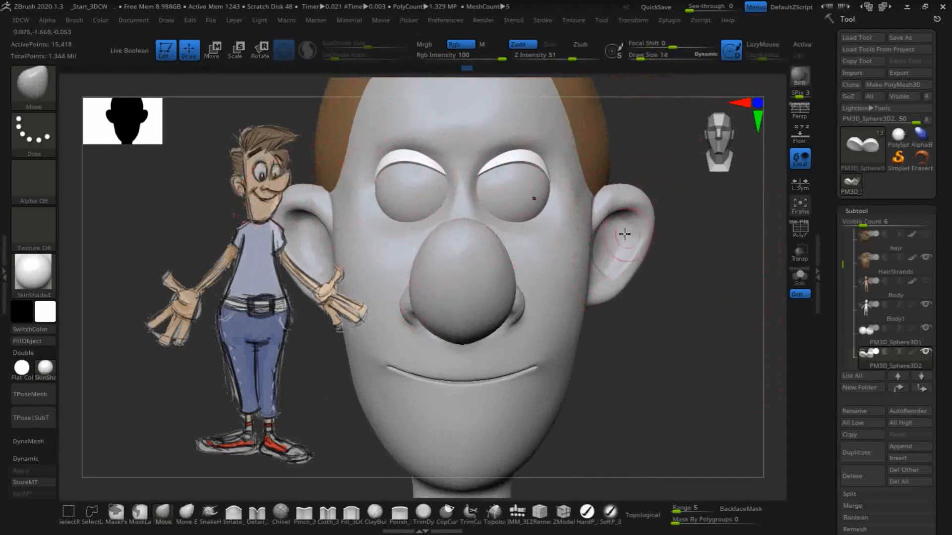
{"action": "left_click", "coordinate": [893, 311]}
{"action": "key", "text": "bracketleft"}
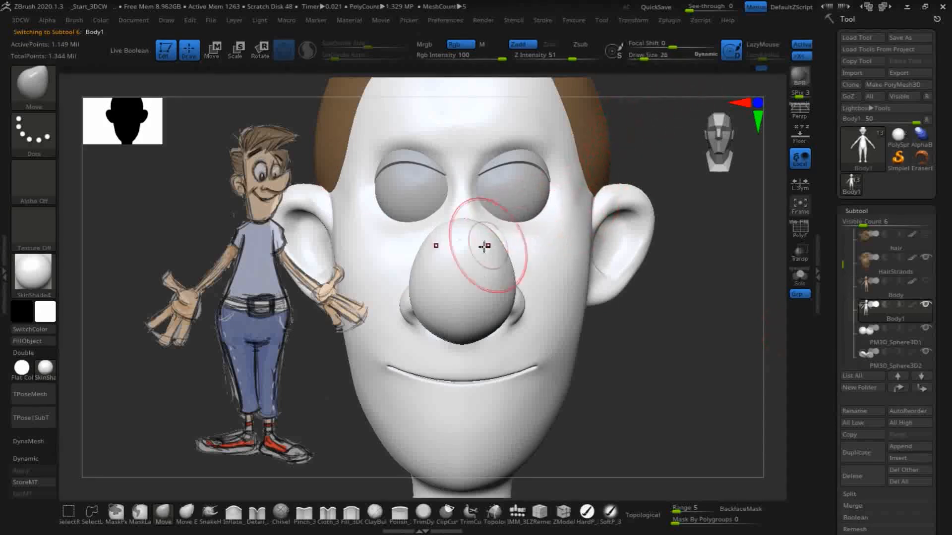
{"action": "key", "text": "b"}
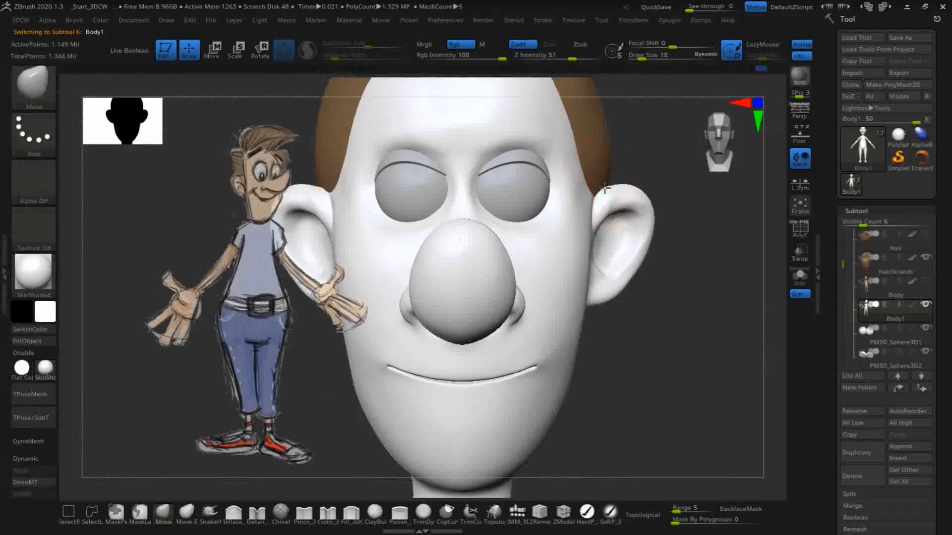
{"action": "key", "text": "shift"}
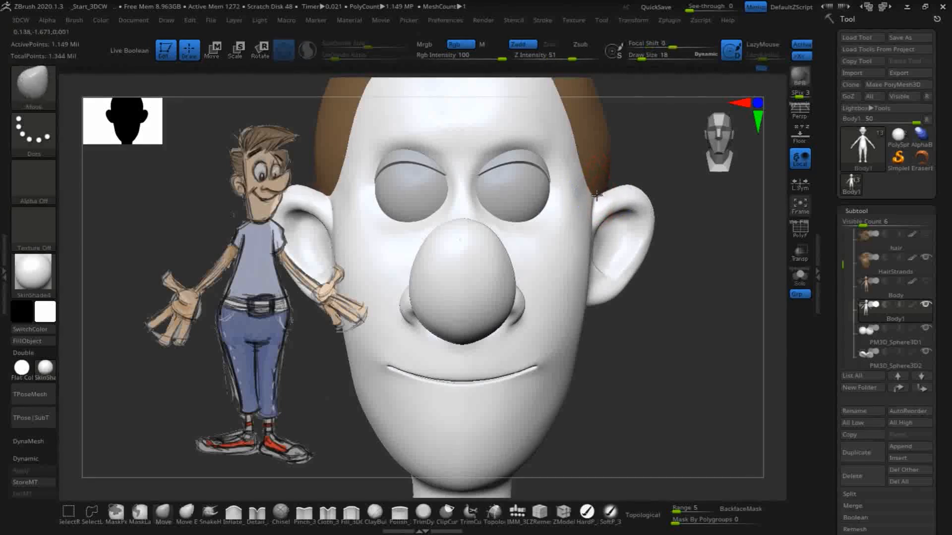
{"action": "right_click_drag", "start_coordinate": [614, 181], "coordinate": [598, 184]}
{"action": "key", "text": "shift"}
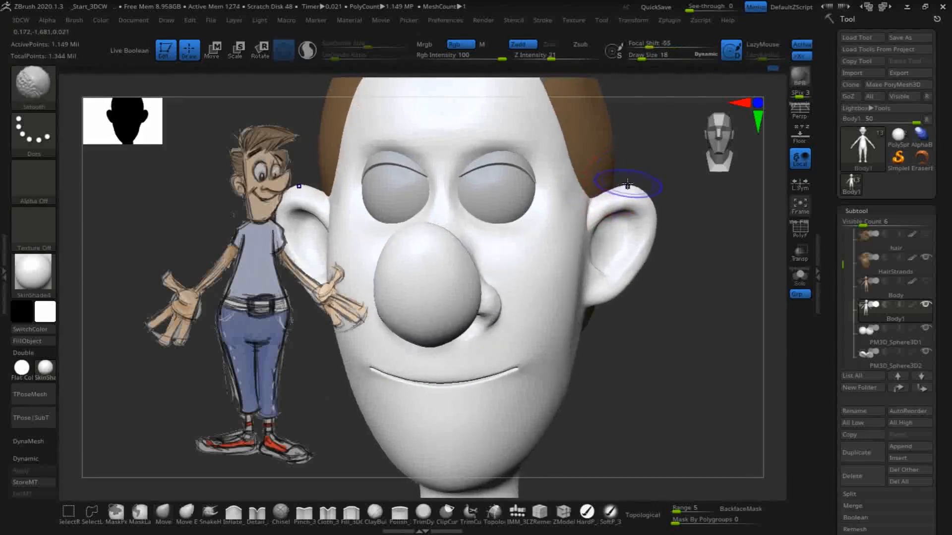
{"action": "right_click_drag", "start_coordinate": [668, 162], "coordinate": [632, 181]}
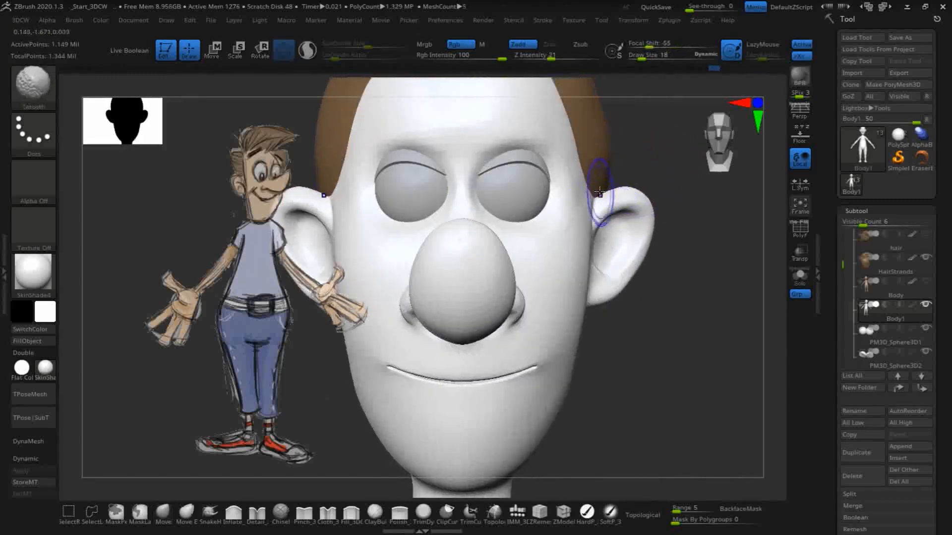
{"action": "right_click_drag", "start_coordinate": [679, 160], "coordinate": [700, 227]}
{"action": "left_click_drag", "start_coordinate": [714, 139], "coordinate": [733, 132]}
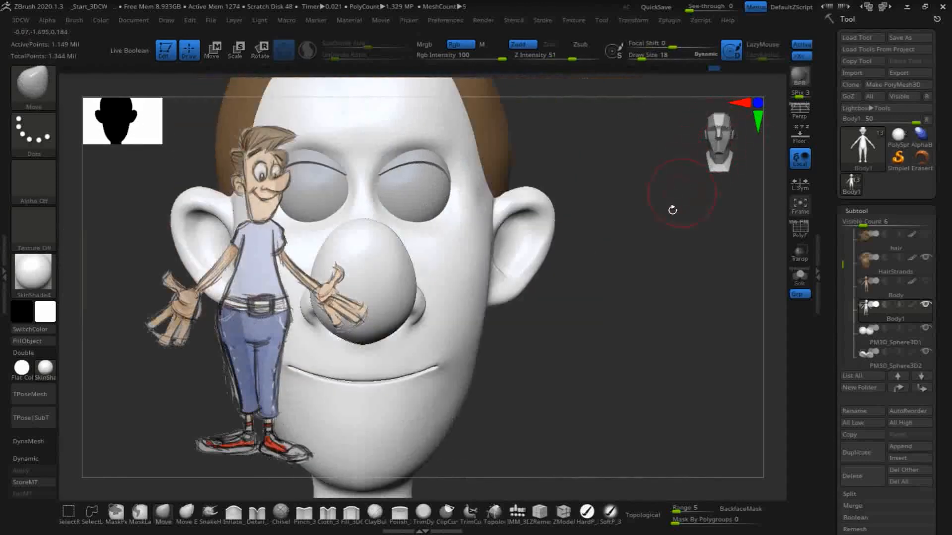
- Reset the gizmo orientation on the eyeballs subtool, activate X symmetry, and shift both eyeballs slightly down
{"action": "left_click_drag", "start_coordinate": [643, 303], "coordinate": [740, 282], "text": "alt"}
{"action": "left_click_drag", "start_coordinate": [707, 325], "coordinate": [684, 213], "text": "alt"}
{"action": "left_click_drag", "start_coordinate": [693, 300], "coordinate": [698, 344], "text": "alt"}
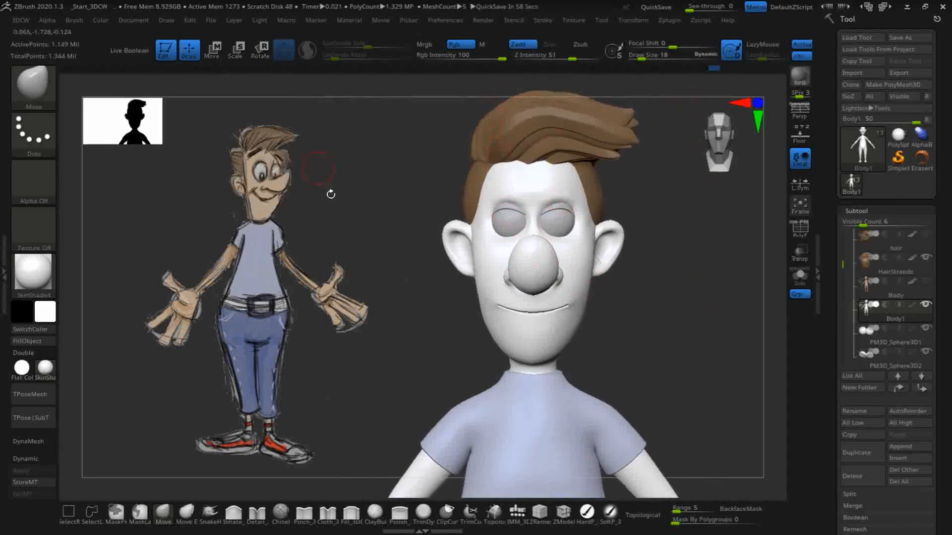
{"action": "mouse_move", "coordinate": [652, 349]}
{"action": "left_mouse_down", "text": "alt"}
{"action": "mouse_move", "coordinate": [650, 361]}
{"action": "mouse_move", "coordinate": [644, 331]}
{"action": "mouse_move", "coordinate": [660, 387]}
{"action": "left_mouse_up", "text": "alt"}
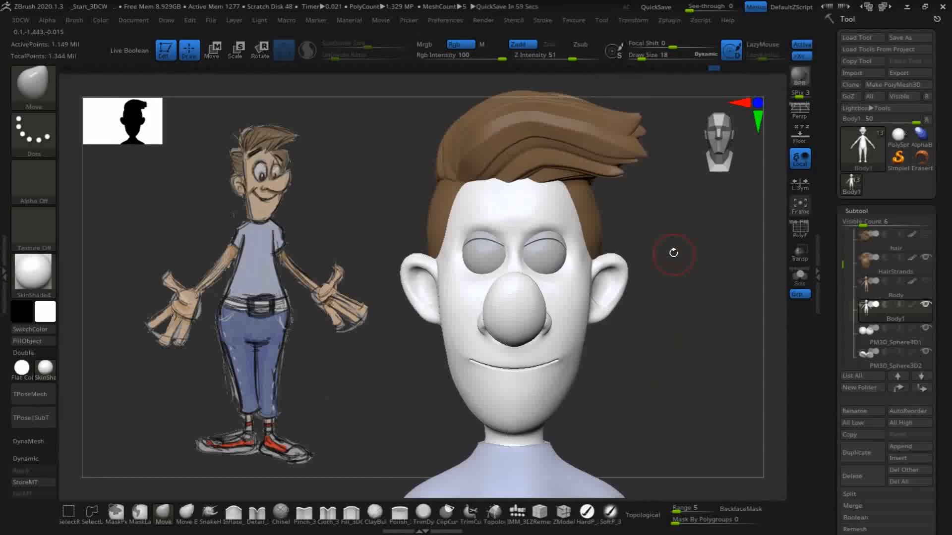
{"action": "left_click", "coordinate": [895, 339]}
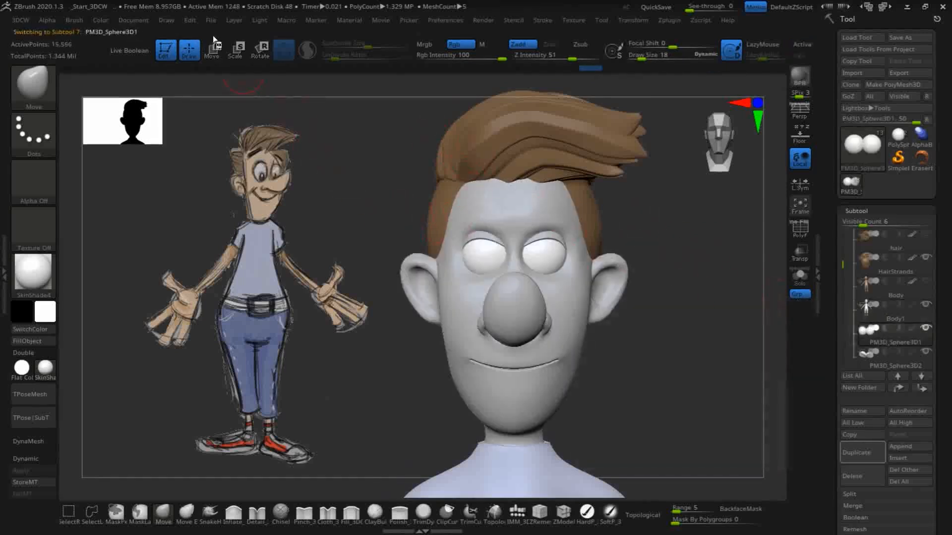
{"action": "left_click", "coordinate": [214, 54]}
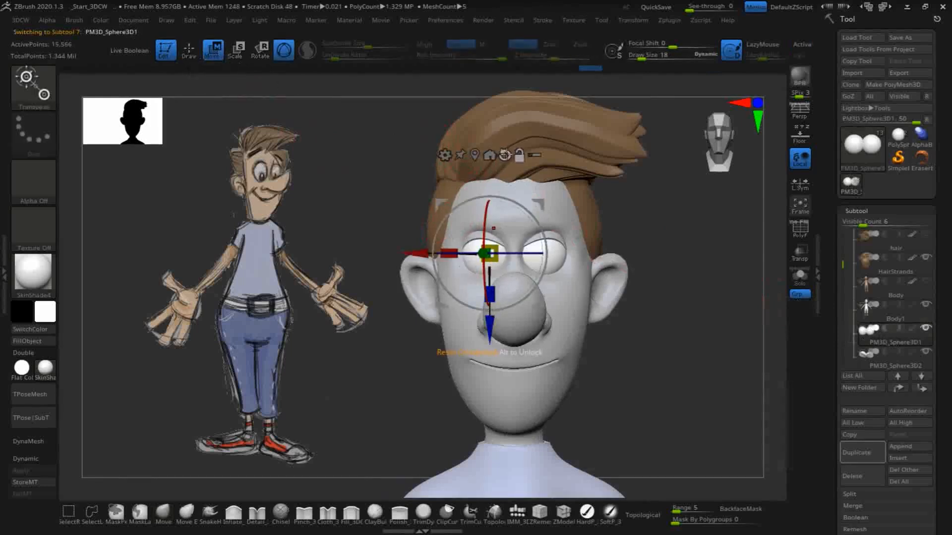
{"action": "left_click", "coordinate": [505, 155]}
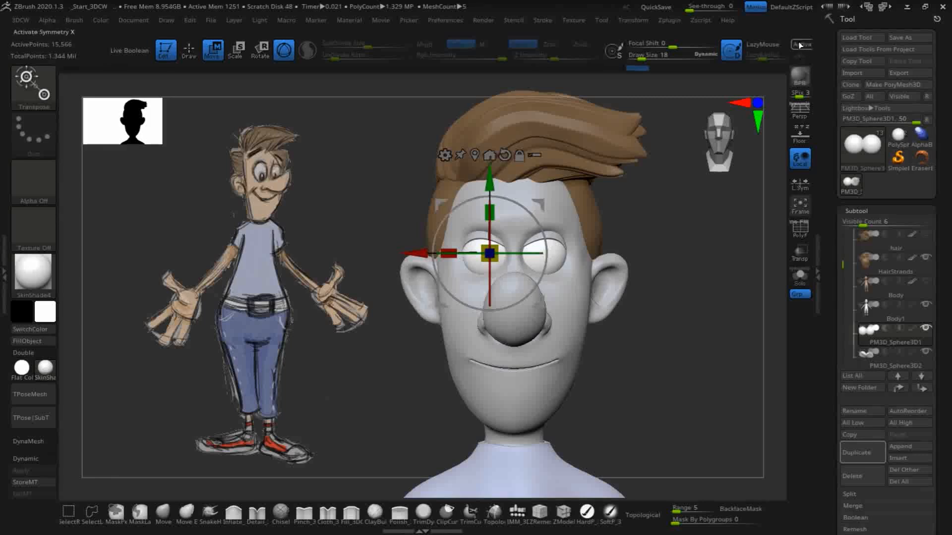
{"action": "left_click_drag", "start_coordinate": [488, 184], "coordinate": [488, 197]}
- Reset the gizmo orientation on the eyelids subtool and lower both eyelids slightly to follow the eyeballs
{"action": "left_click", "coordinate": [892, 361]}
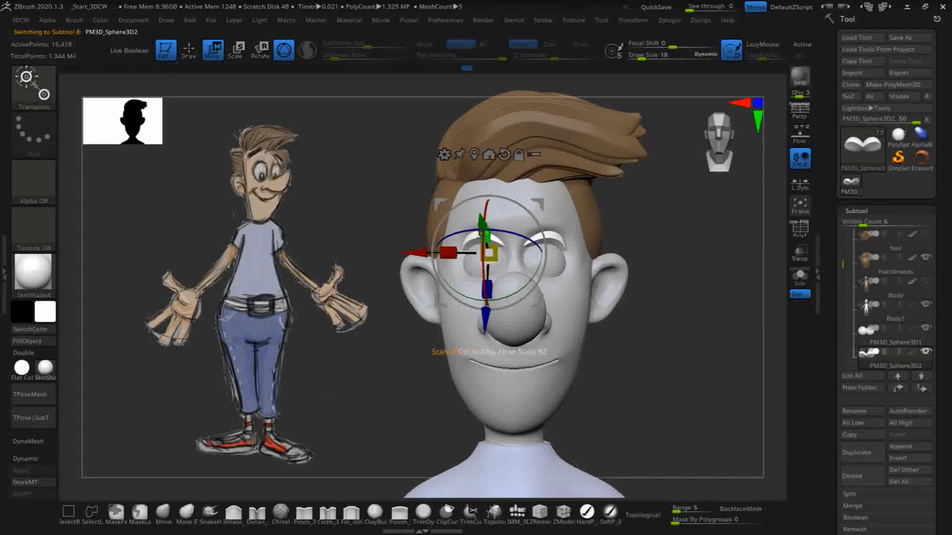
{"action": "left_click", "coordinate": [503, 154]}
{"action": "left_click_drag", "start_coordinate": [489, 173], "coordinate": [489, 182]}
- Working from the side view, shift the eyelids by about -0.0015 along the depth axis and return to the Move brush
{"action": "left_click_drag", "start_coordinate": [693, 256], "coordinate": [725, 260], "text": "alt"}
{"action": "left_click_drag", "start_coordinate": [763, 222], "coordinate": [601, 247]}
{"action": "left_click_drag", "start_coordinate": [382, 162], "coordinate": [344, 125], "text": "alt"}
{"action": "left_click_drag", "start_coordinate": [757, 214], "coordinate": [645, 224]}
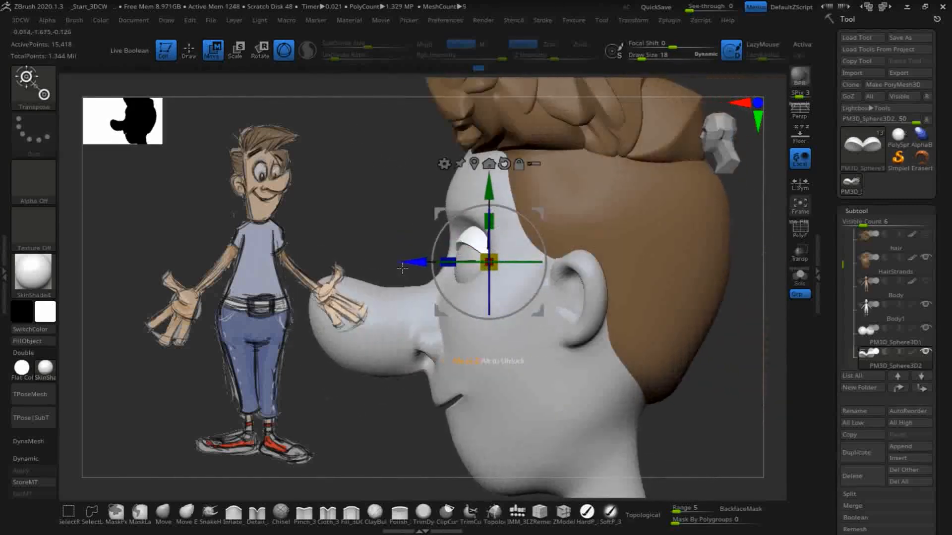
{"action": "left_click_drag", "start_coordinate": [415, 261], "coordinate": [416, 261]}
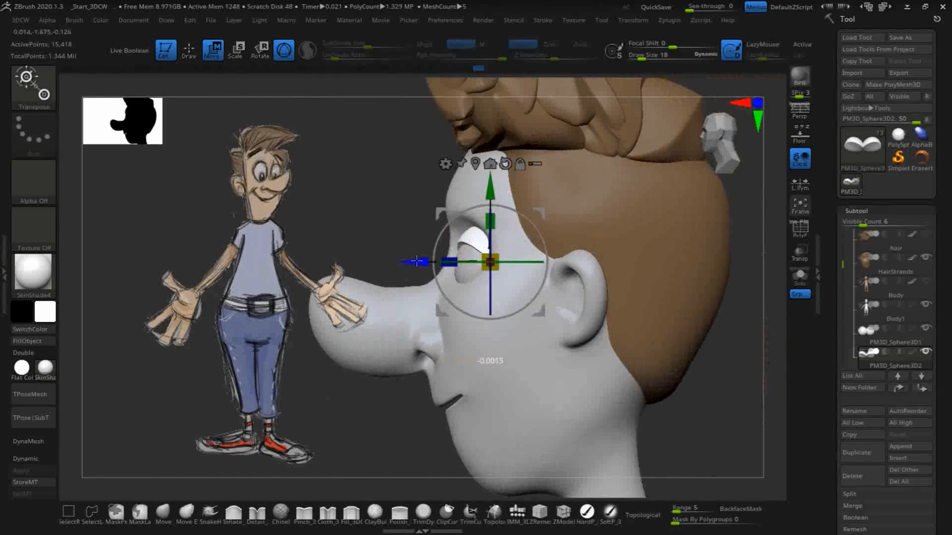
{"action": "left_click_drag", "start_coordinate": [383, 196], "coordinate": [364, 144], "text": "alt"}
{"action": "mouse_move", "coordinate": [713, 348]}
{"action": "left_mouse_down"}
{"action": "mouse_move", "coordinate": [704, 350]}
{"action": "mouse_move", "coordinate": [729, 344]}
{"action": "left_mouse_up"}
{"action": "key", "text": "ctrl"}
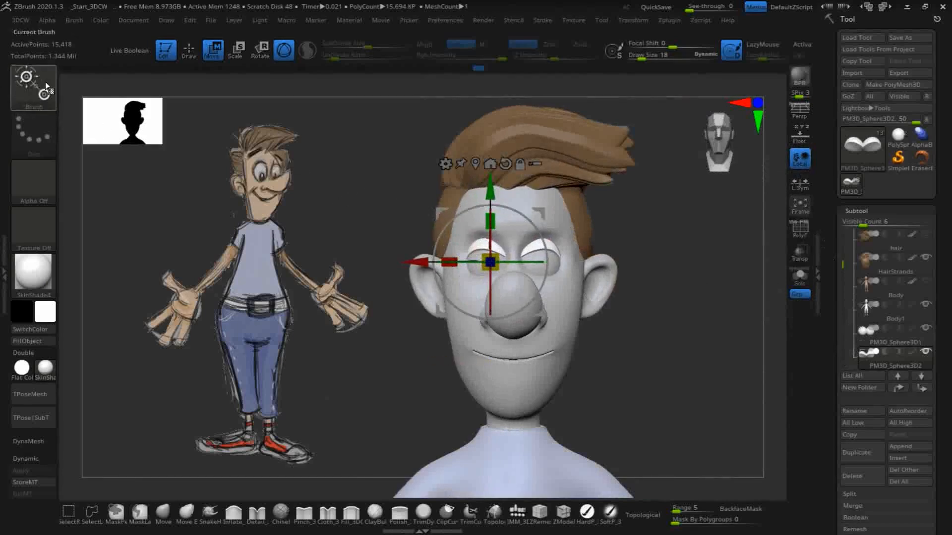
{"action": "key", "text": "q"}
- Isolate the Body subtool, sample its tan skin colour as the main colour, and make Body1 the active subtool
{"action": "left_click_drag", "start_coordinate": [725, 293], "coordinate": [684, 231], "text": "alt"}
{"action": "left_click_drag", "start_coordinate": [685, 327], "coordinate": [668, 177], "text": "alt"}
{"action": "mouse_move", "coordinate": [696, 277]}
{"action": "left_mouse_down"}
{"action": "mouse_move", "coordinate": [745, 279]}
{"action": "mouse_move", "coordinate": [690, 285]}
{"action": "mouse_move", "coordinate": [654, 261]}
{"action": "mouse_move", "coordinate": [744, 271]}
{"action": "mouse_move", "coordinate": [691, 269]}
{"action": "mouse_move", "coordinate": [694, 293]}
{"action": "left_mouse_up"}
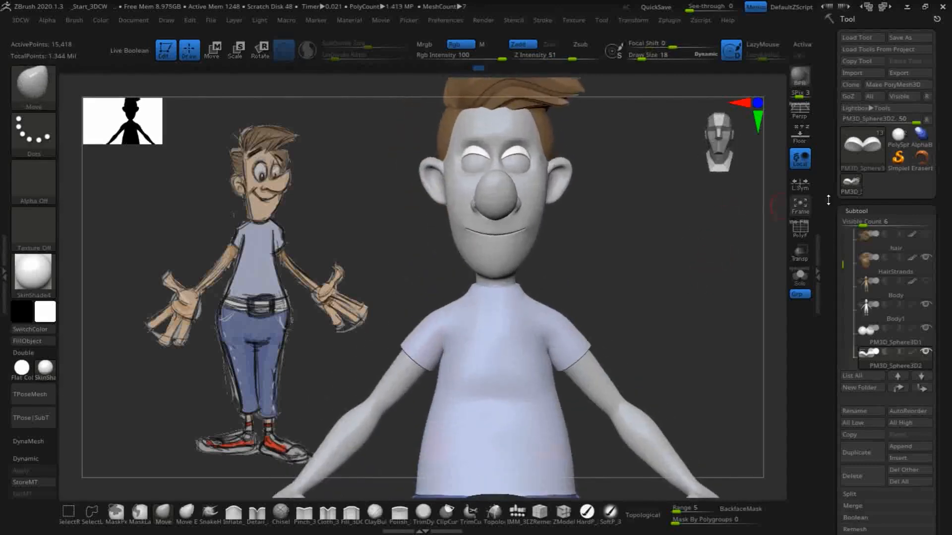
{"action": "left_click", "coordinate": [877, 310]}
{"action": "left_click_drag", "start_coordinate": [692, 268], "coordinate": [713, 197]}
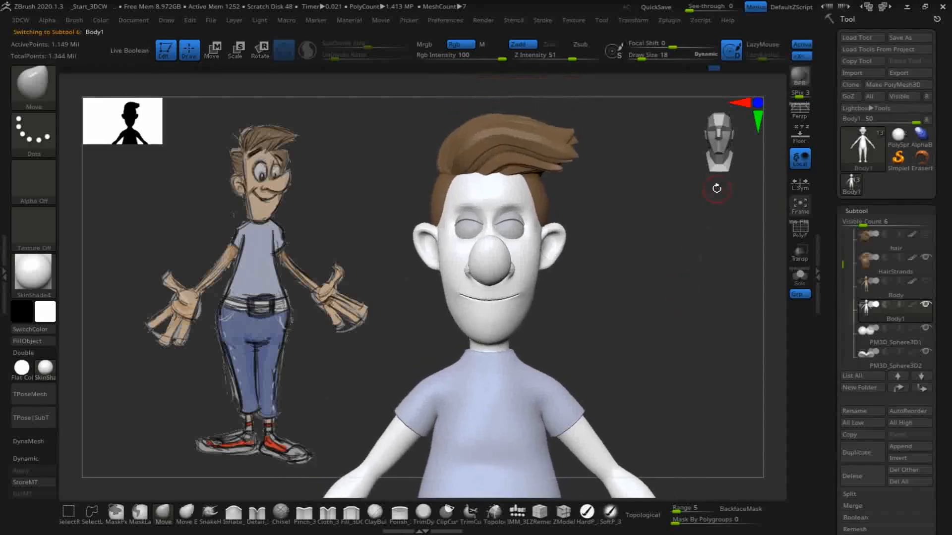
{"action": "left_click_drag", "start_coordinate": [676, 281], "coordinate": [679, 268]}
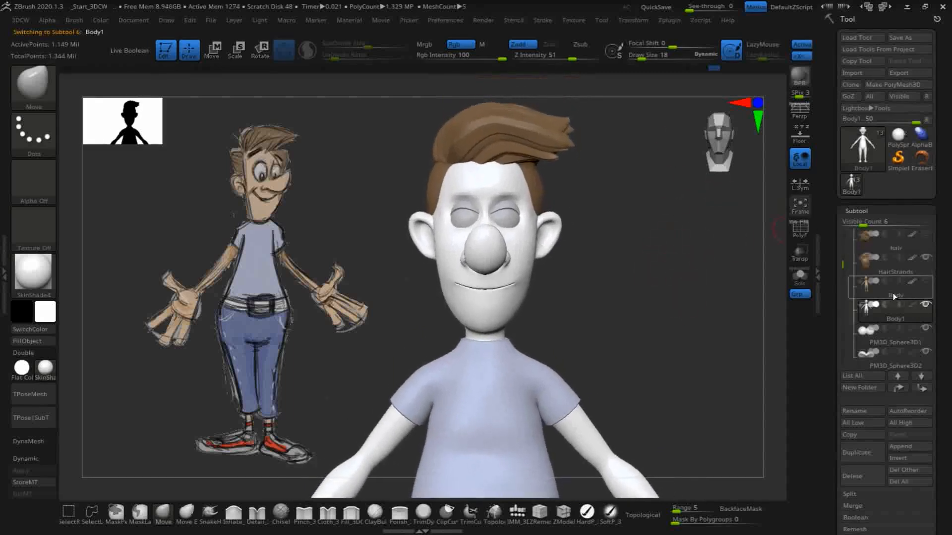
{"action": "mouse_move", "coordinate": [913, 294]}
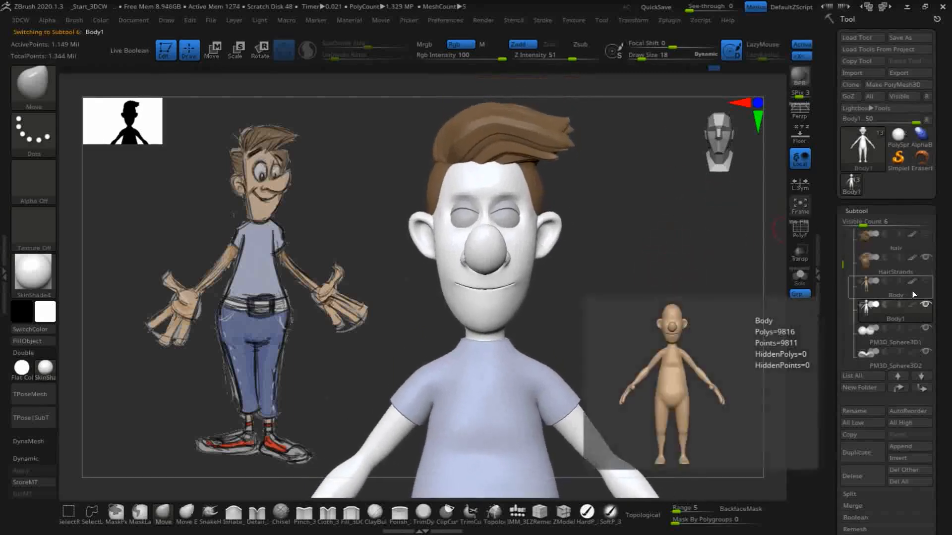
{"action": "left_click", "coordinate": [918, 290]}
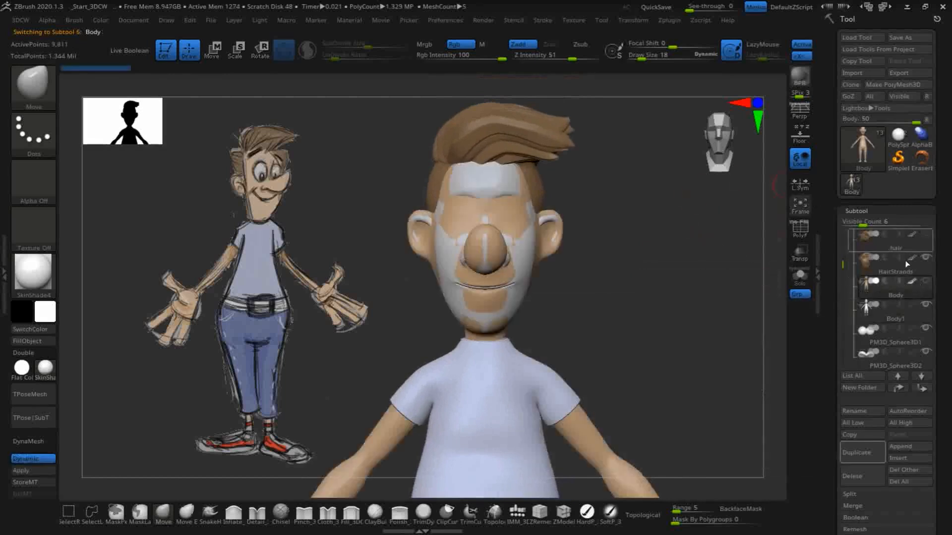
{"action": "mouse_move", "coordinate": [930, 282]}
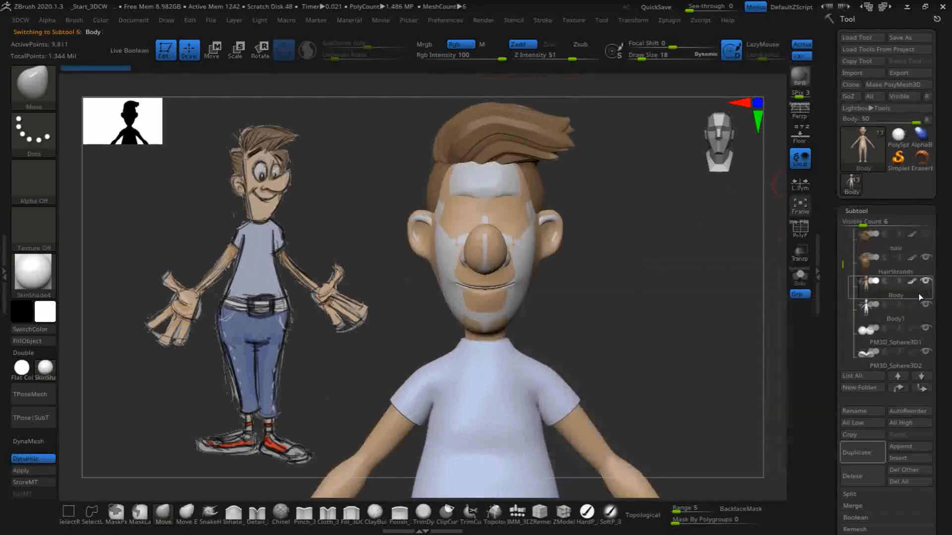
{"action": "left_click", "coordinate": [803, 284]}
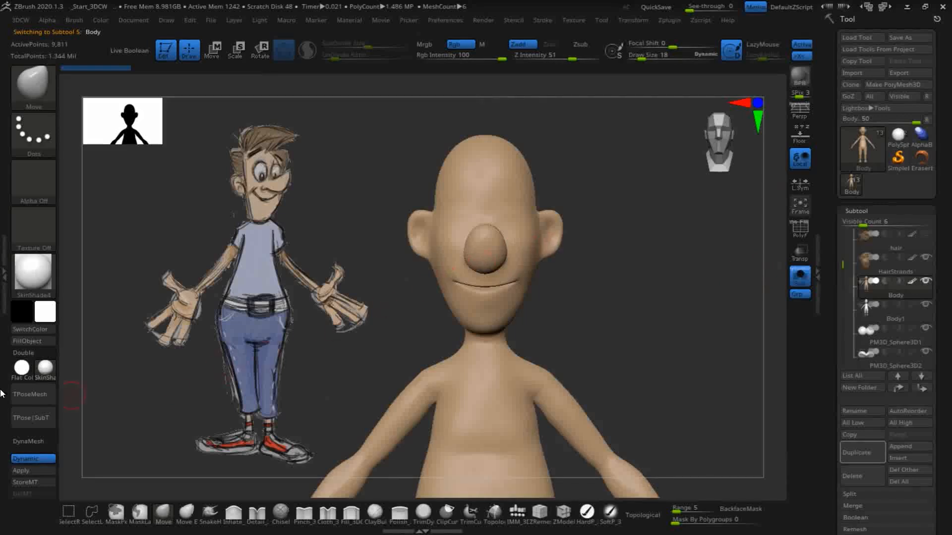
{"action": "left_click_drag", "start_coordinate": [45, 311], "coordinate": [505, 176]}
{"action": "left_click", "coordinate": [892, 311]}
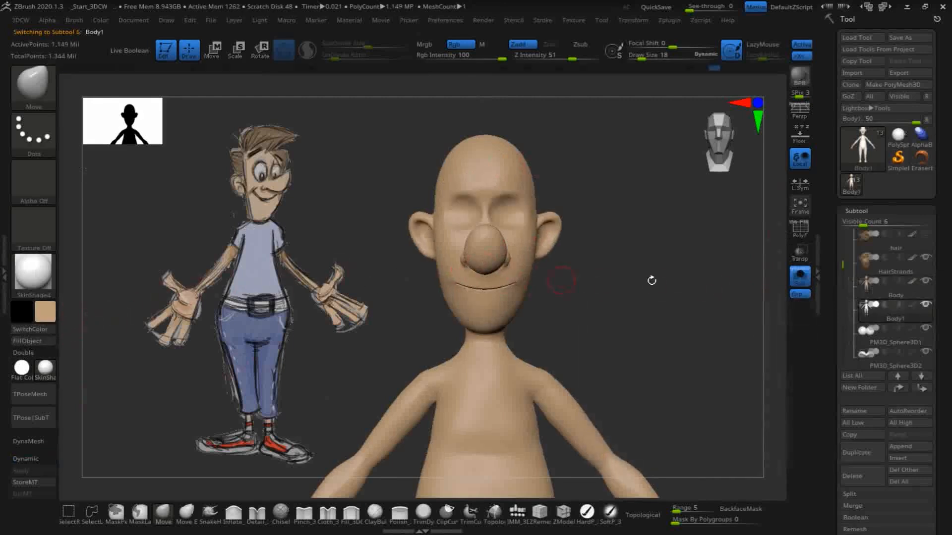
- Show all subtools again and fill Body1 and the PM3D_Sphere3D2 eyelids with the tan skin colour
{"action": "left_click", "coordinate": [799, 276]}
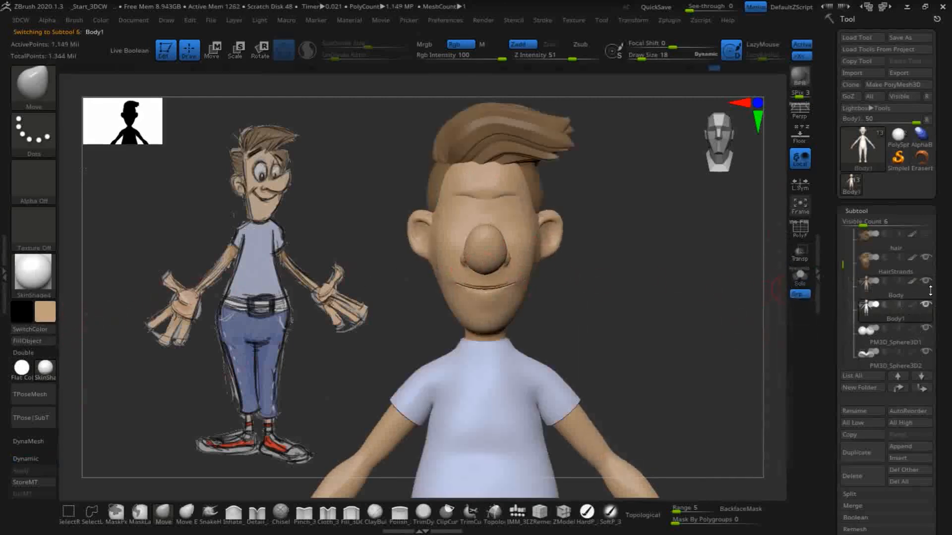
{"action": "left_click", "coordinate": [27, 341]}
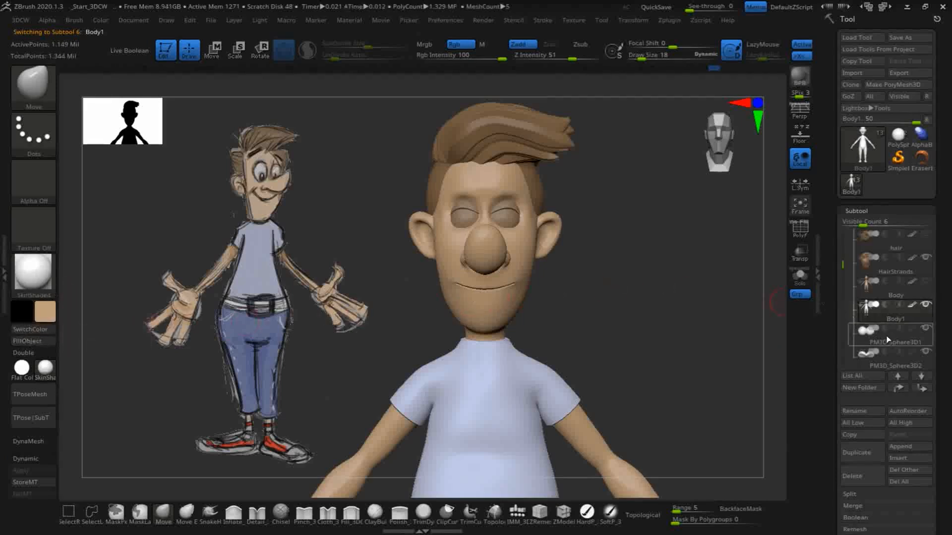
{"action": "left_click", "coordinate": [892, 361]}
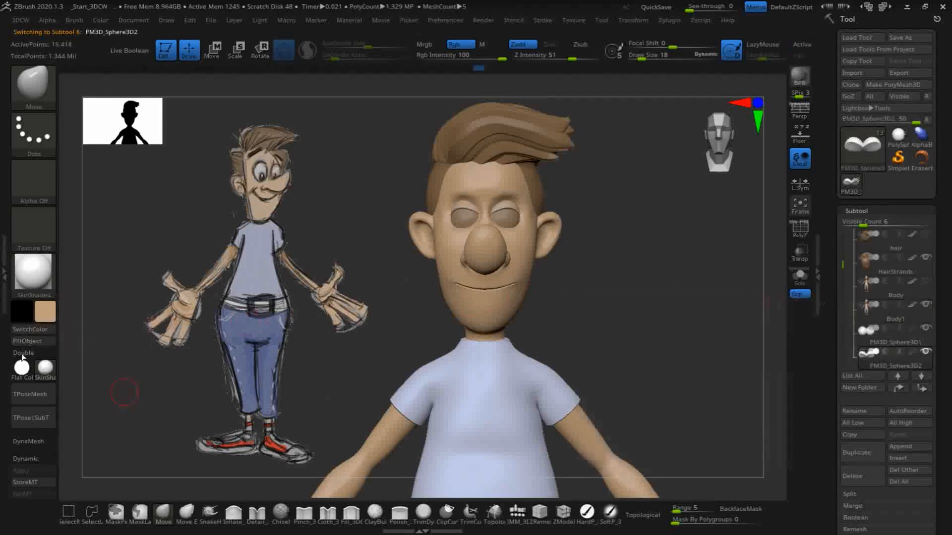
{"action": "left_click", "coordinate": [37, 341]}
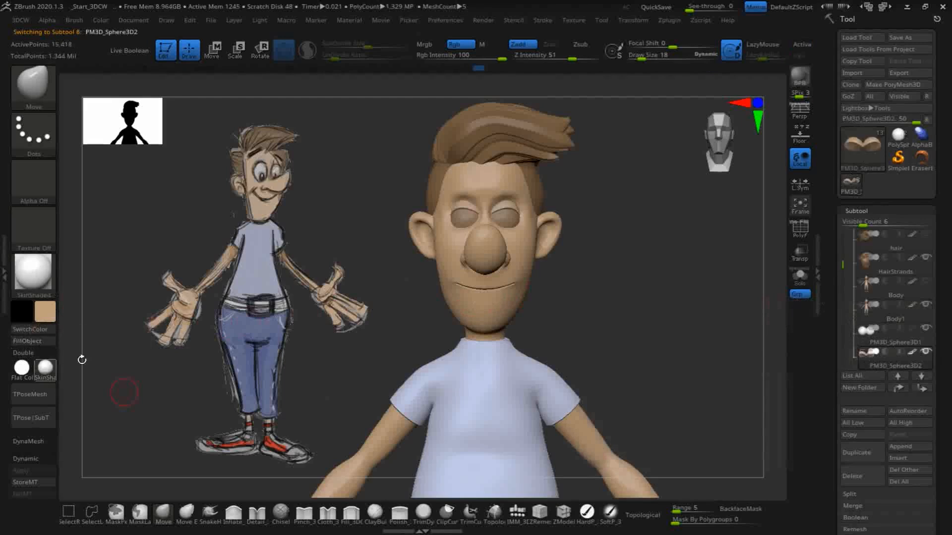
- Make the PM3D_Sphere3D1 eyeballs active, choose a near-white main colour, and fill them with it
{"action": "left_click", "coordinate": [911, 339]}
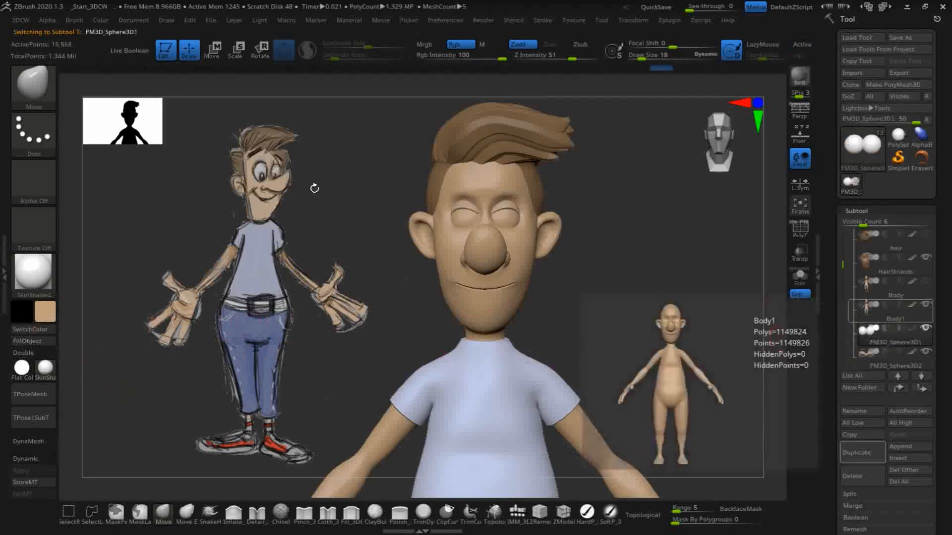
{"action": "left_click", "coordinate": [45, 303]}
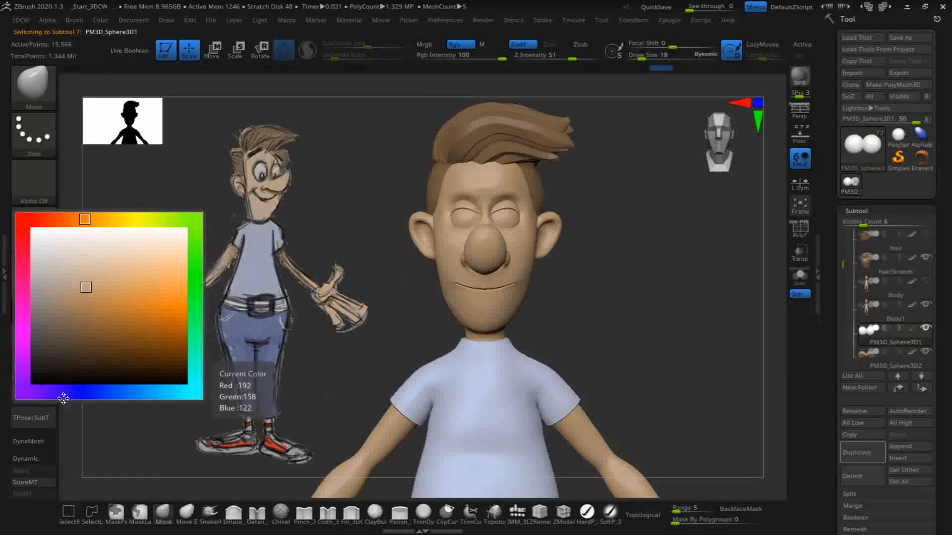
{"action": "mouse_move", "coordinate": [104, 392]}
{"action": "left_mouse_down"}
{"action": "mouse_move", "coordinate": [123, 390]}
{"action": "mouse_move", "coordinate": [110, 390]}
{"action": "left_mouse_up"}
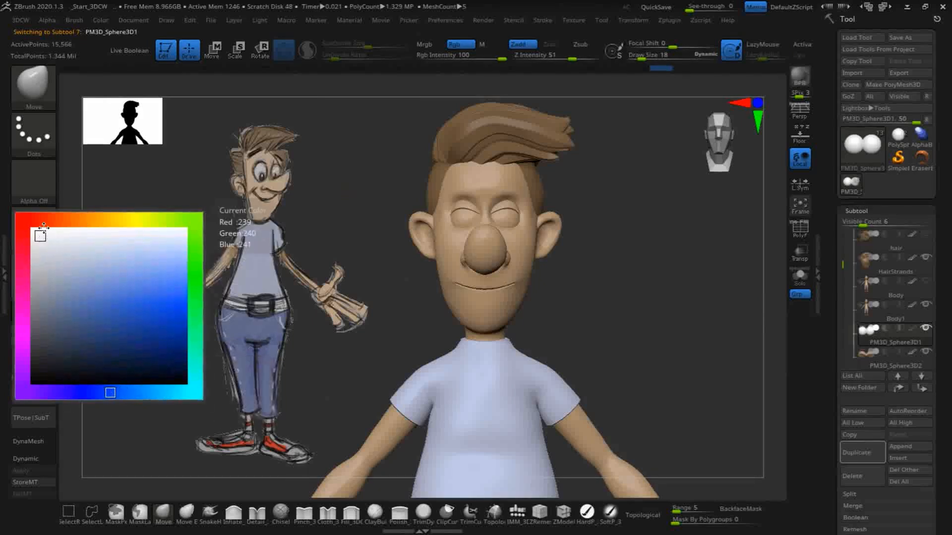
{"action": "left_click", "coordinate": [46, 232]}
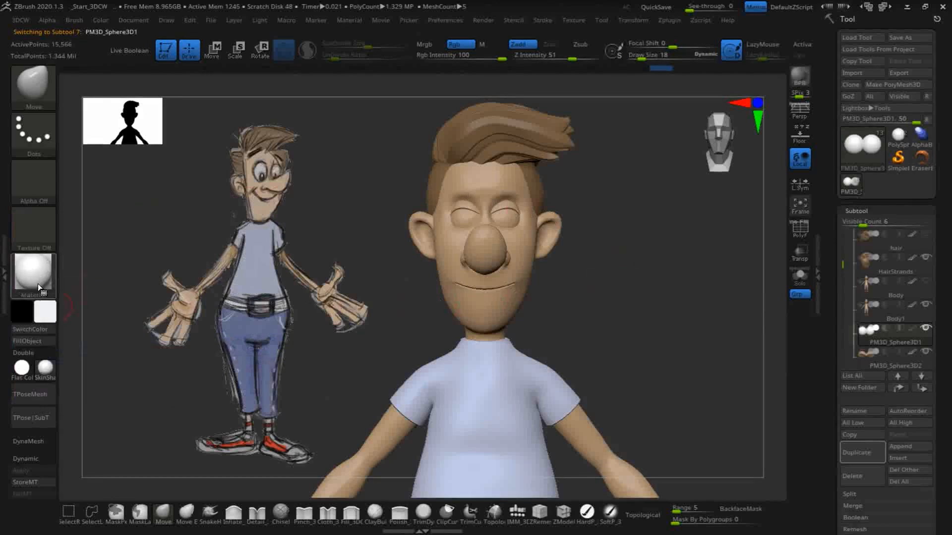
{"action": "left_click", "coordinate": [31, 341]}
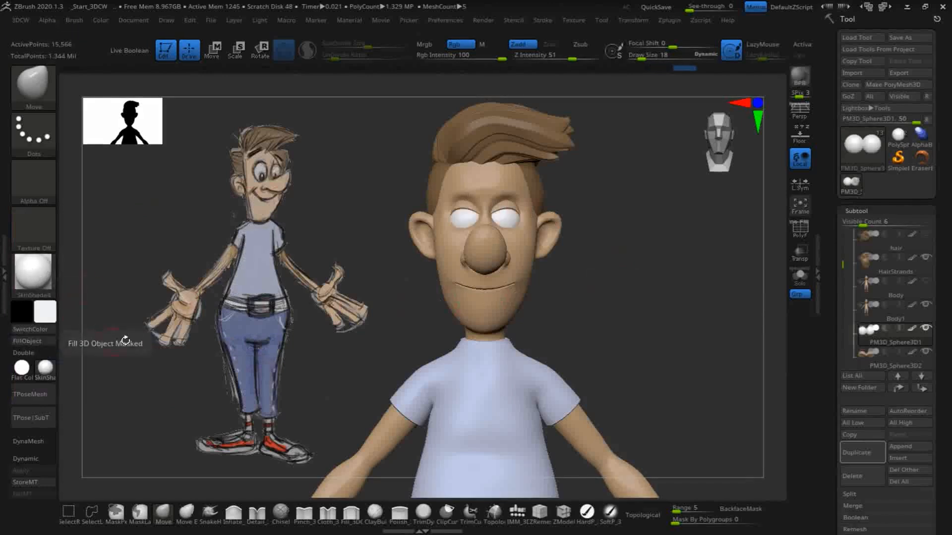
- Examine the white eyeballs, the eyelids and the surrounding sockets from several angles around the head
{"action": "left_click_drag", "start_coordinate": [631, 334], "coordinate": [695, 218]}
{"action": "left_click_drag", "start_coordinate": [581, 185], "coordinate": [692, 357]}
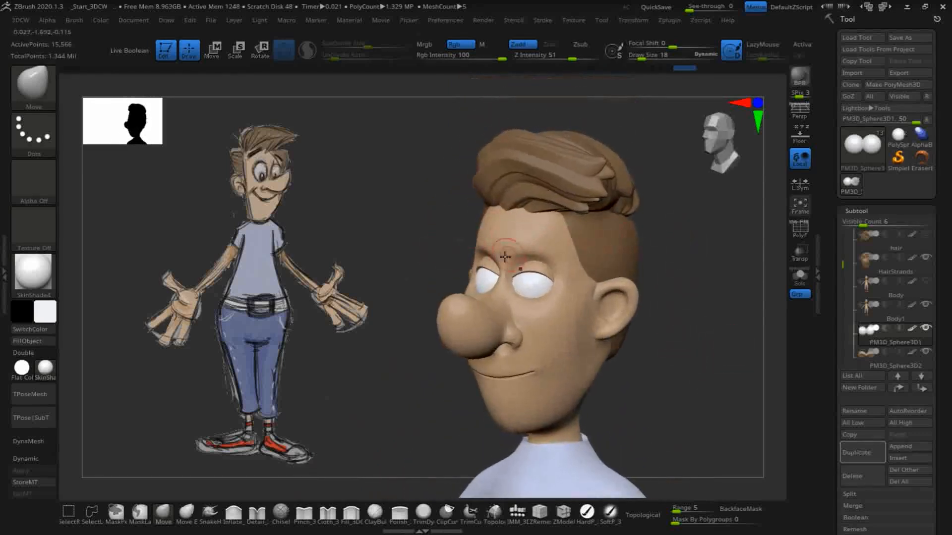
{"action": "left_click_drag", "start_coordinate": [691, 390], "coordinate": [728, 385]}
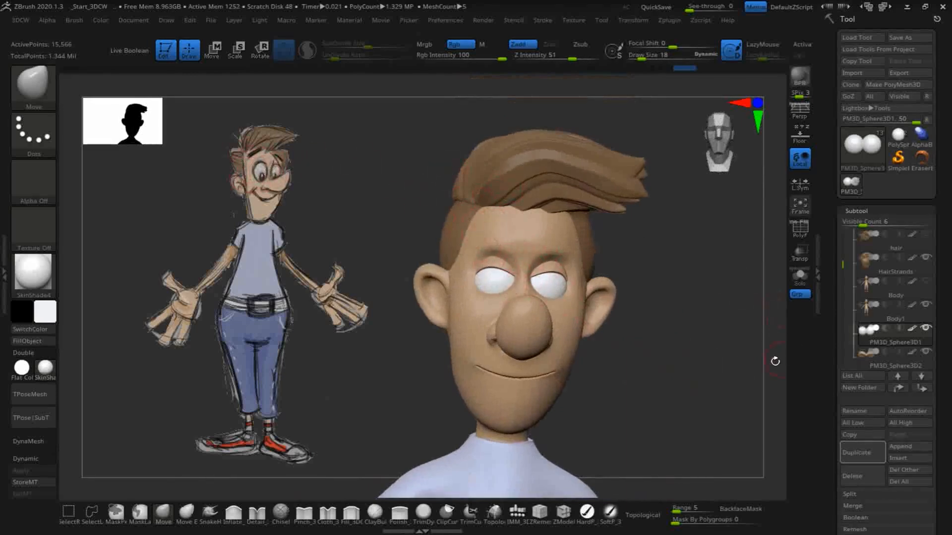
{"action": "left_click_drag", "start_coordinate": [693, 322], "coordinate": [691, 386], "text": "alt"}
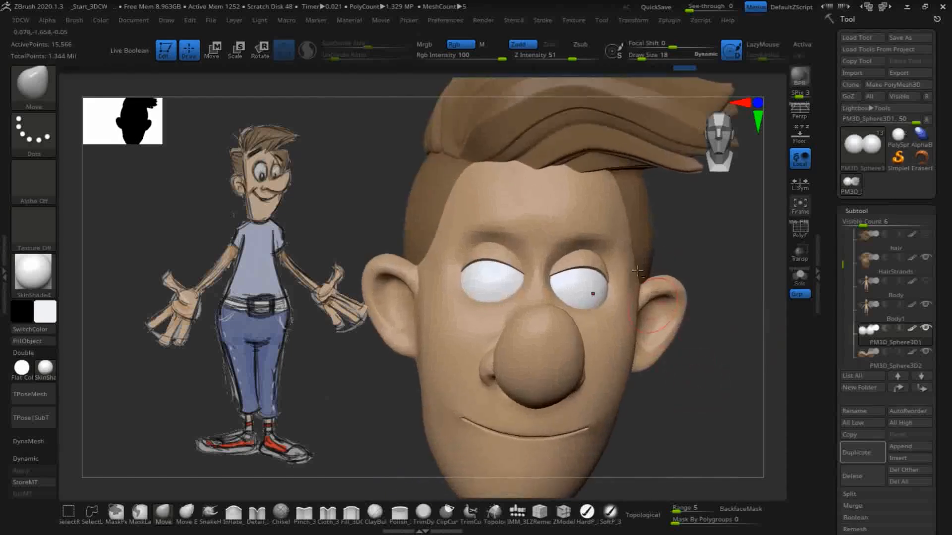
{"action": "left_click_drag", "start_coordinate": [704, 226], "coordinate": [672, 222]}
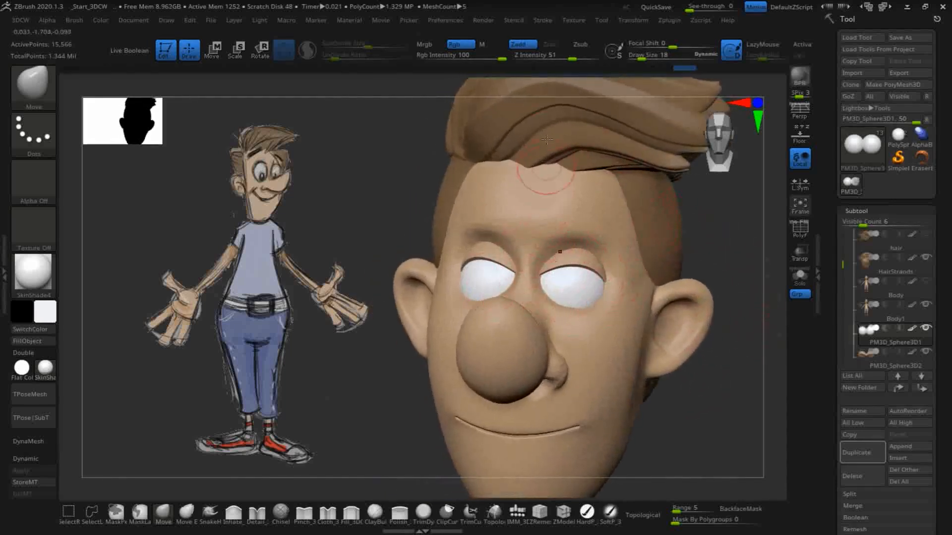
{"action": "left_click_drag", "start_coordinate": [722, 281], "coordinate": [704, 265]}
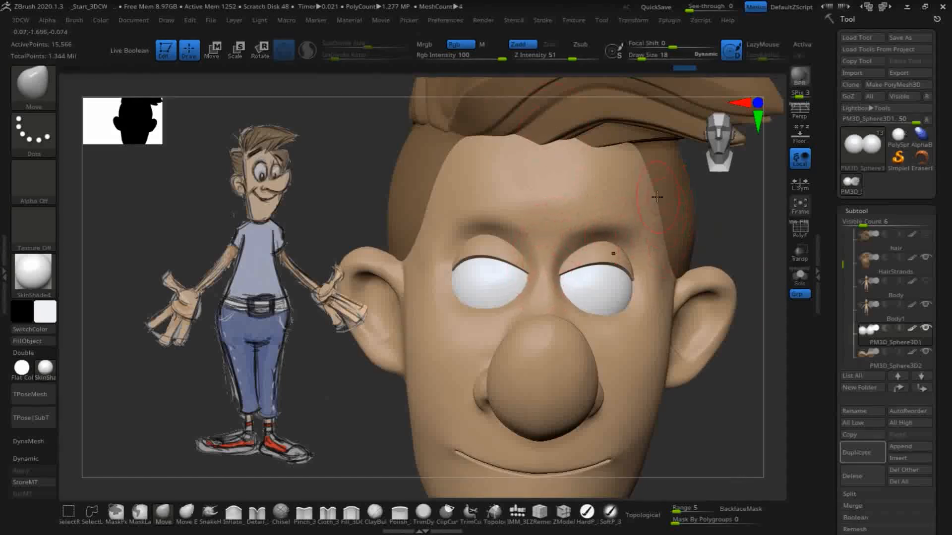
{"action": "left_click_drag", "start_coordinate": [727, 209], "coordinate": [753, 258]}
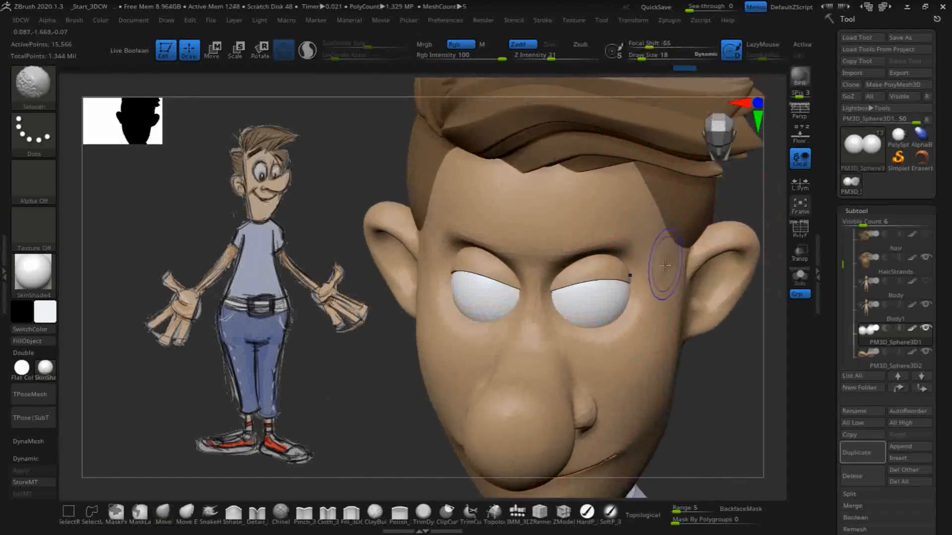
- On Body1, build up and smooth the temple areas beside the eyes using the Fill_3DCW brush at Z Intensity 6
{"action": "left_click", "coordinate": [897, 311]}
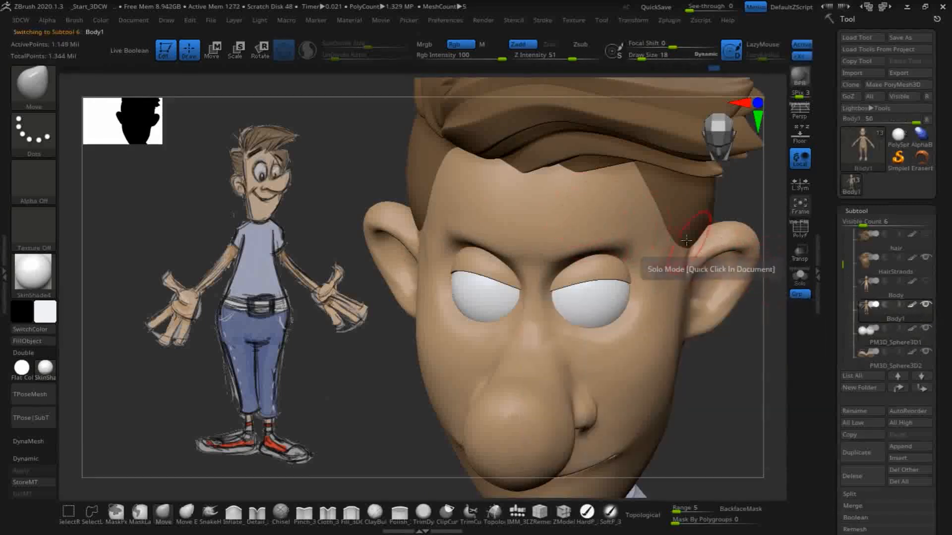
{"action": "mouse_move", "coordinate": [894, 301]}
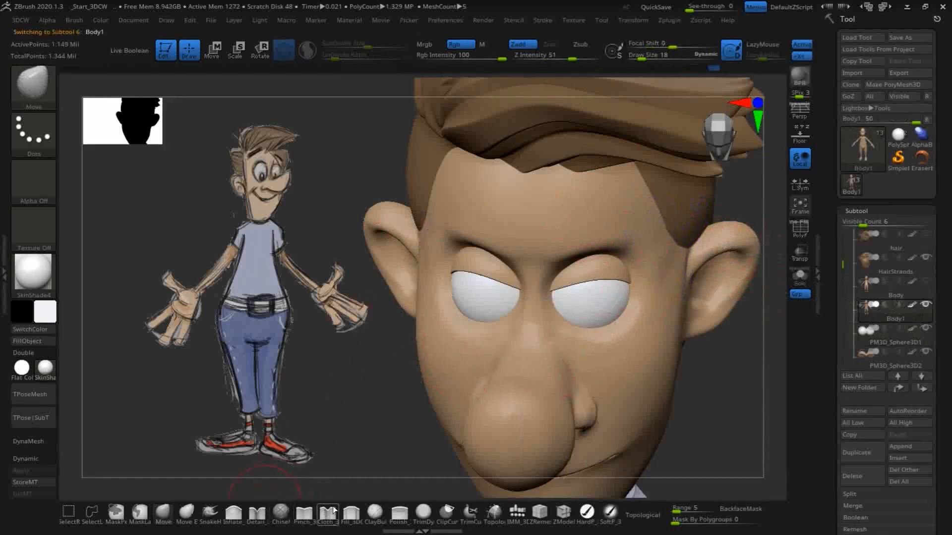
{"action": "left_click", "coordinate": [351, 513]}
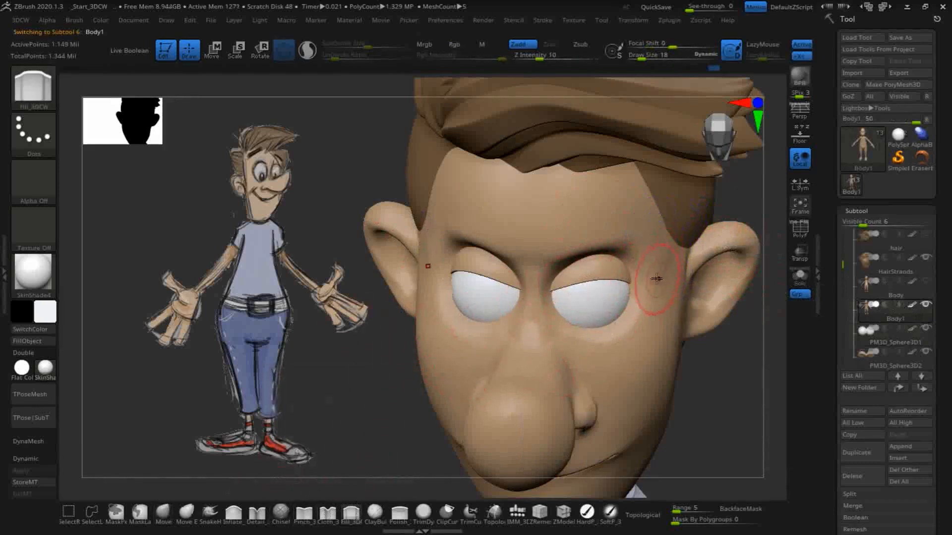
{"action": "left_click", "coordinate": [531, 60]}
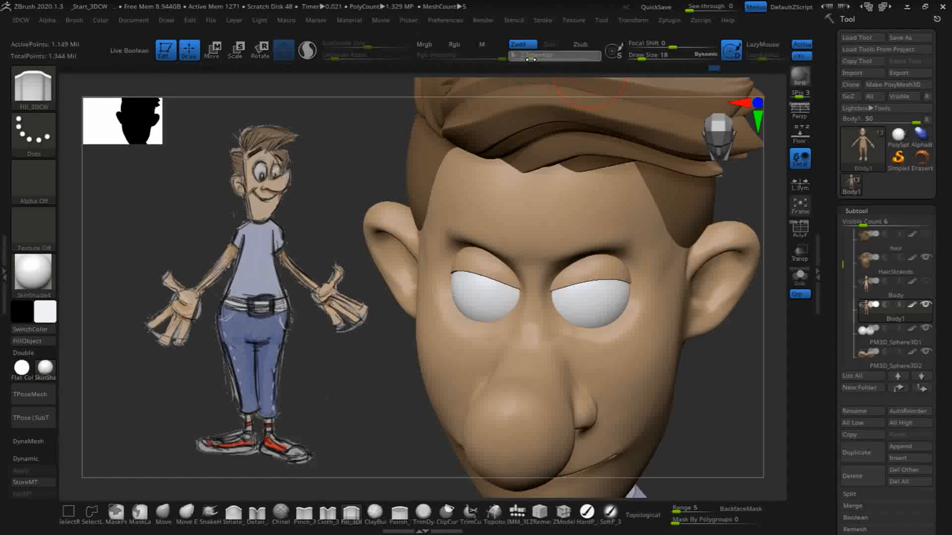
{"action": "key", "text": "Return"}
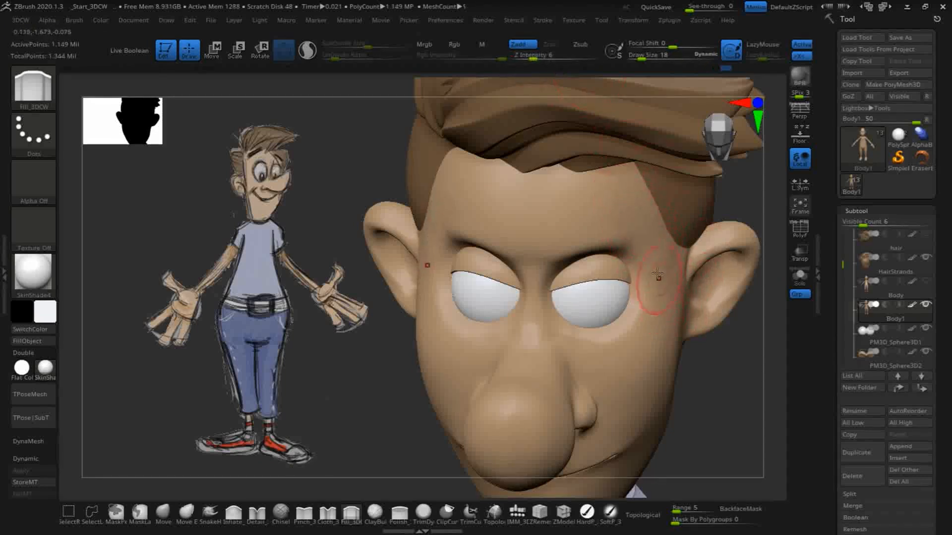
{"action": "key", "text": "shift"}
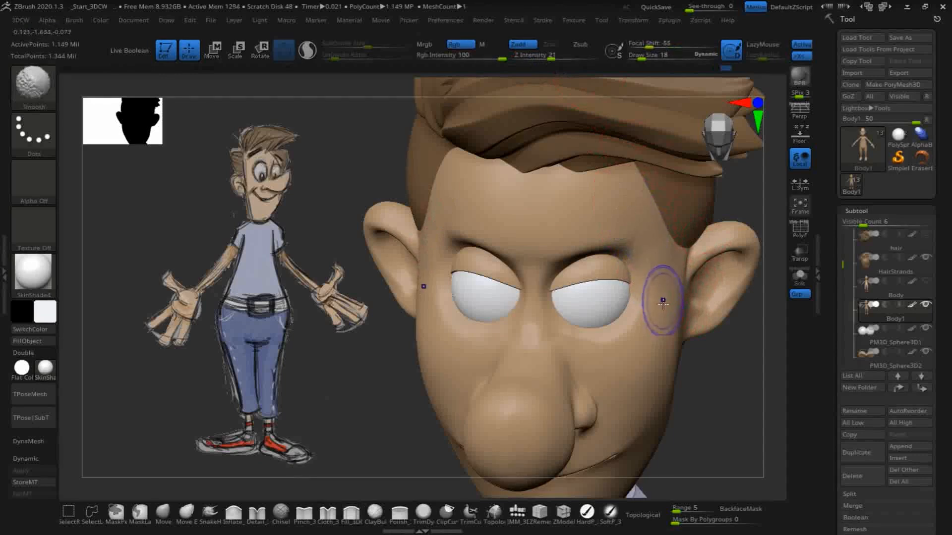
{"action": "left_click_drag", "start_coordinate": [748, 400], "coordinate": [738, 400]}
{"action": "left_click_drag", "start_coordinate": [653, 217], "coordinate": [622, 215], "text": "shift"}
{"action": "left_click_drag", "start_coordinate": [367, 320], "coordinate": [402, 284]}
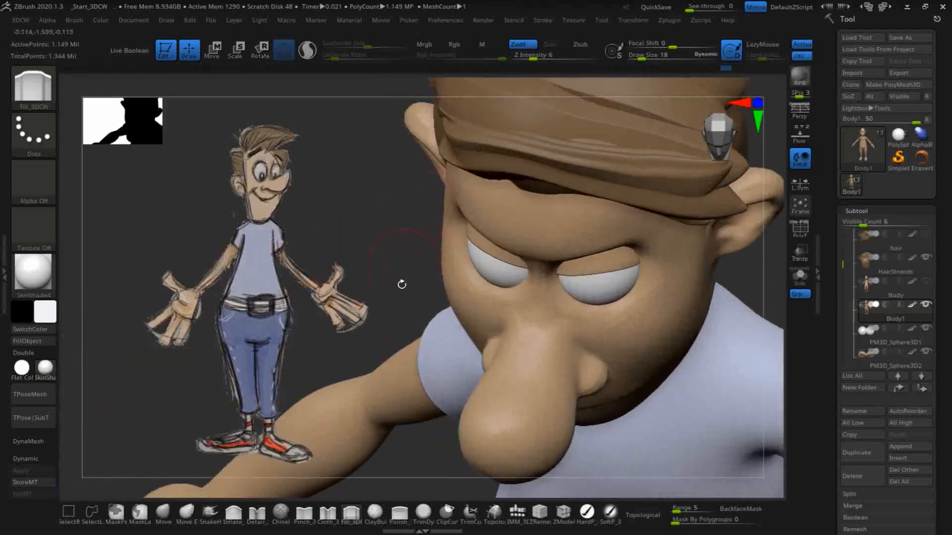
- Reshape the outer brow and eye socket areas with the Move brush at Draw Size 30
{"action": "left_click", "coordinate": [162, 510]}
{"action": "key", "text": "bracketright"}
{"action": "key", "text": "bracketright"}
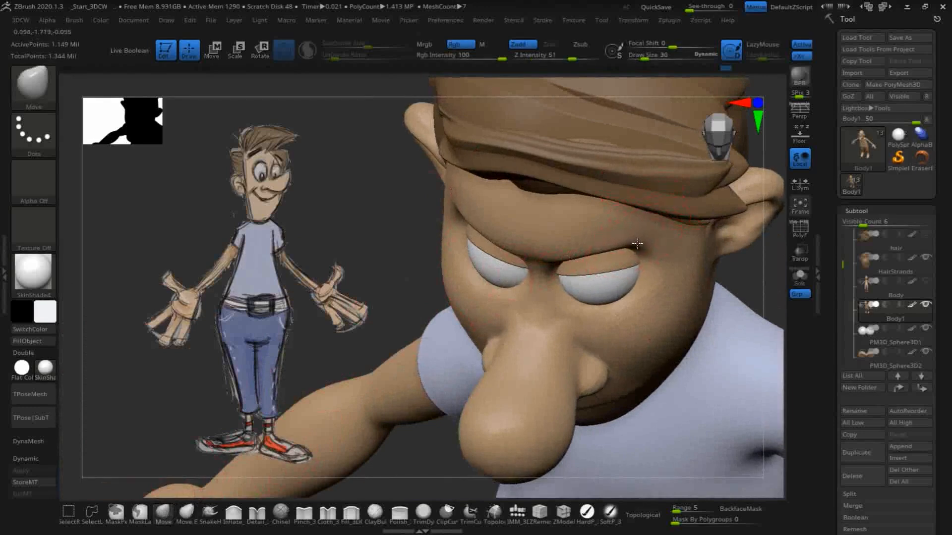
{"action": "mouse_move", "coordinate": [652, 256]}
{"action": "left_mouse_down"}
{"action": "mouse_move", "coordinate": [670, 256]}
{"action": "mouse_move", "coordinate": [643, 290]}
{"action": "left_mouse_up"}
{"action": "left_click_drag", "start_coordinate": [338, 170], "coordinate": [506, 201]}
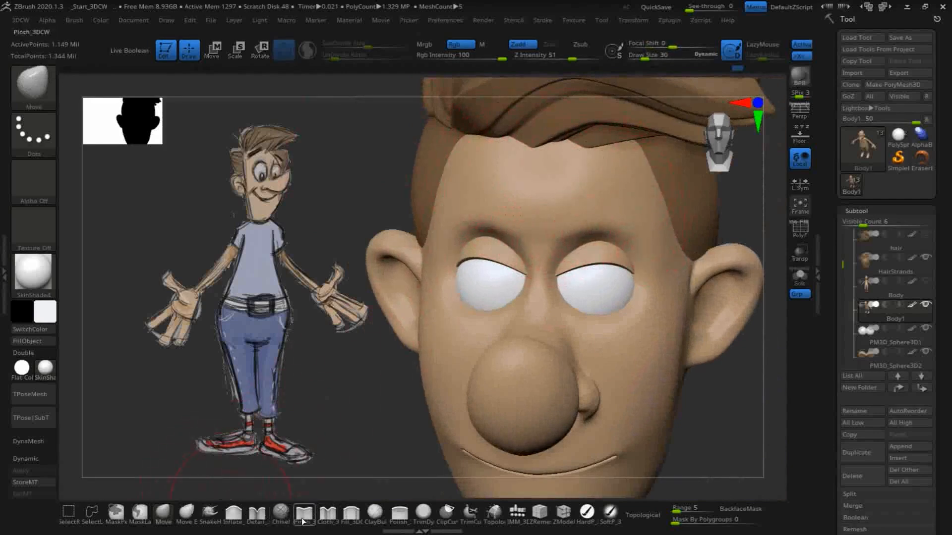
- Carve the sides of the nose bridge between the eyes with the Detail_3DCW brush, reducing Z Intensity to 4
{"action": "left_click", "coordinate": [256, 513]}
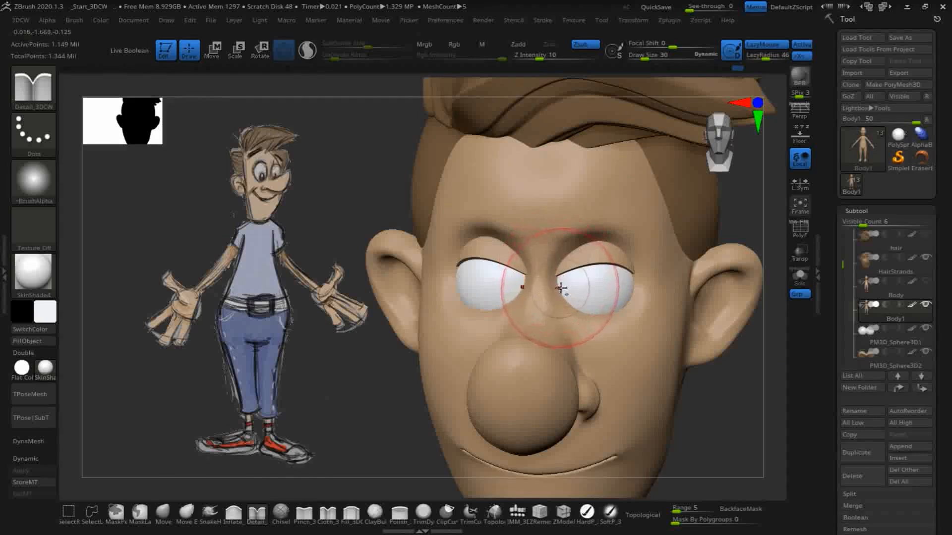
{"action": "left_click_drag", "start_coordinate": [544, 299], "coordinate": [546, 294]}
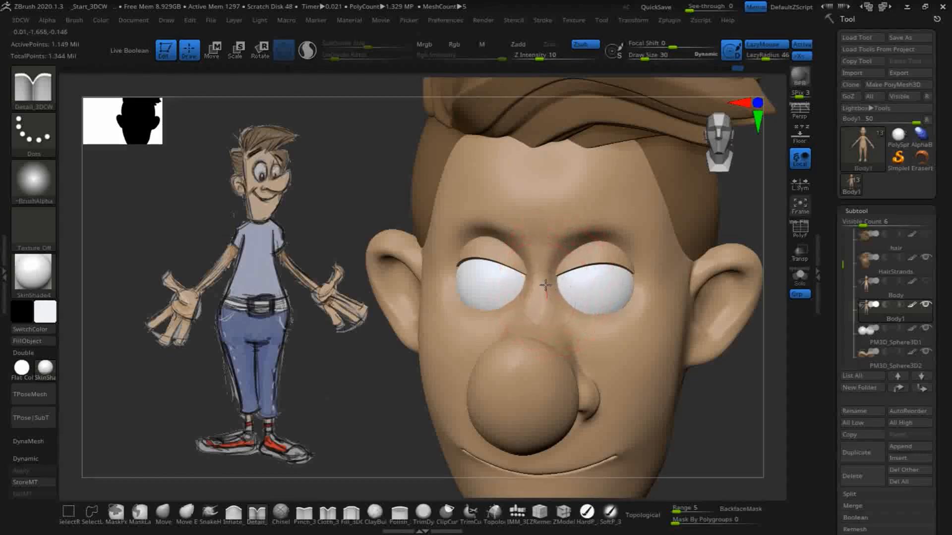
{"action": "left_click_drag", "start_coordinate": [545, 255], "coordinate": [545, 258]}
{"action": "key", "text": "ctrl"}
{"action": "key", "text": "alt"}
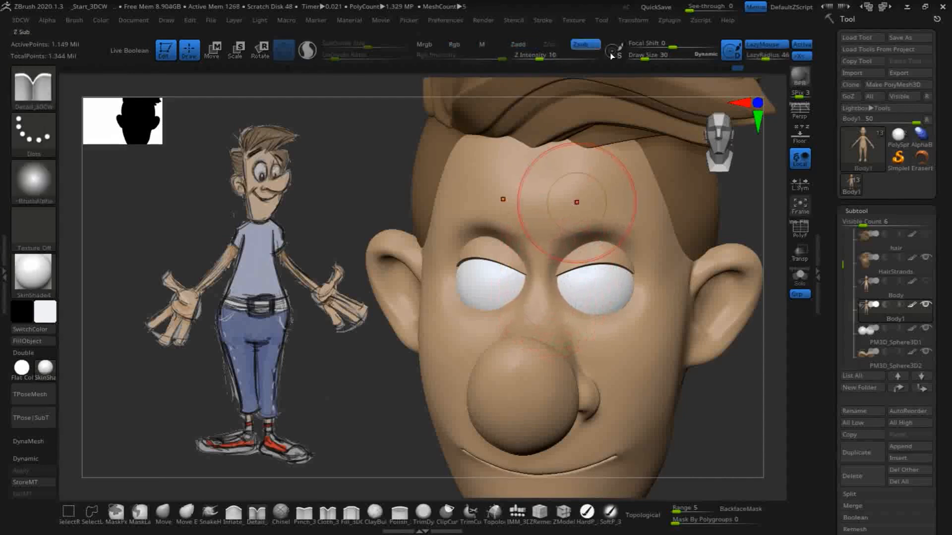
{"action": "left_click_drag", "start_coordinate": [535, 58], "coordinate": [530, 56]}
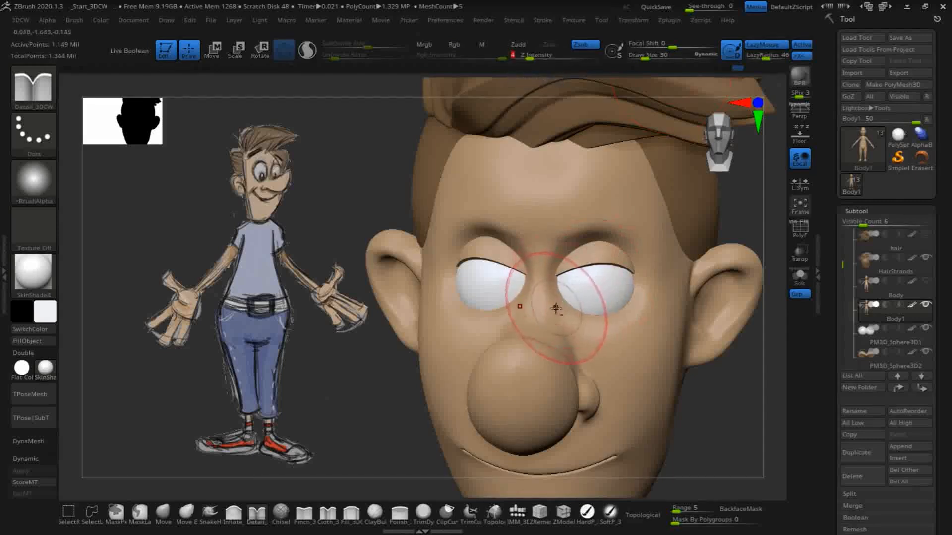
{"action": "left_click_drag", "start_coordinate": [546, 313], "coordinate": [546, 297]}
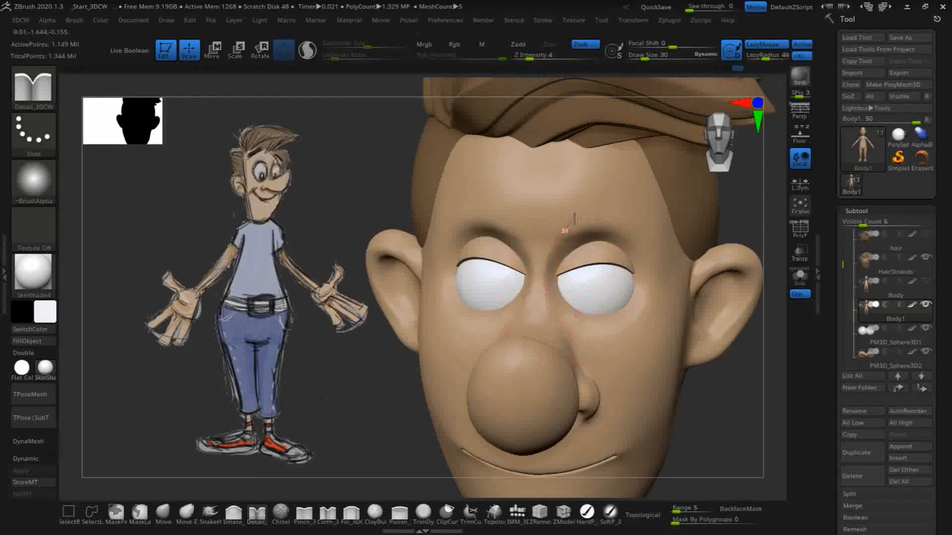
- Carve the crease from the nose bridge up under the brows and smooth the brow and inner eye areas
{"action": "left_click_drag", "start_coordinate": [335, 132], "coordinate": [376, 160]}
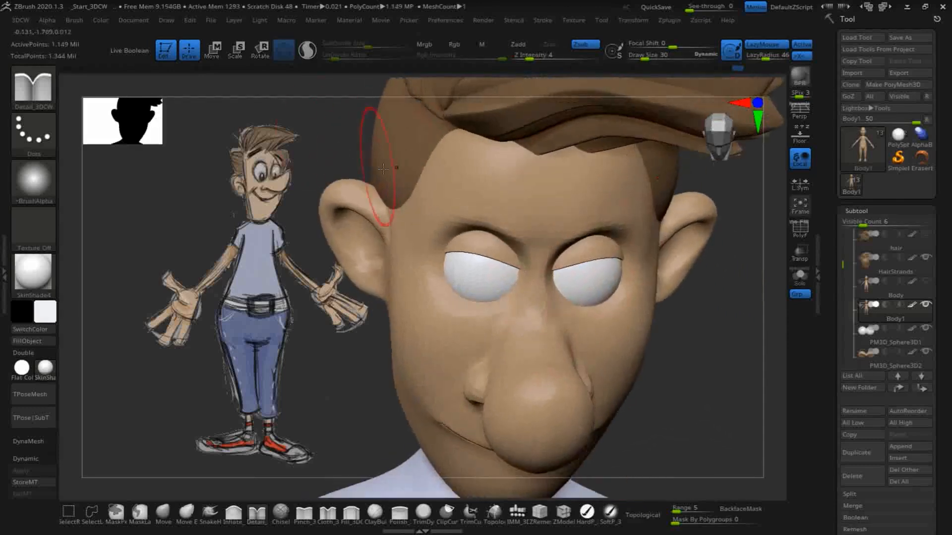
{"action": "left_click_drag", "start_coordinate": [549, 327], "coordinate": [549, 327]}
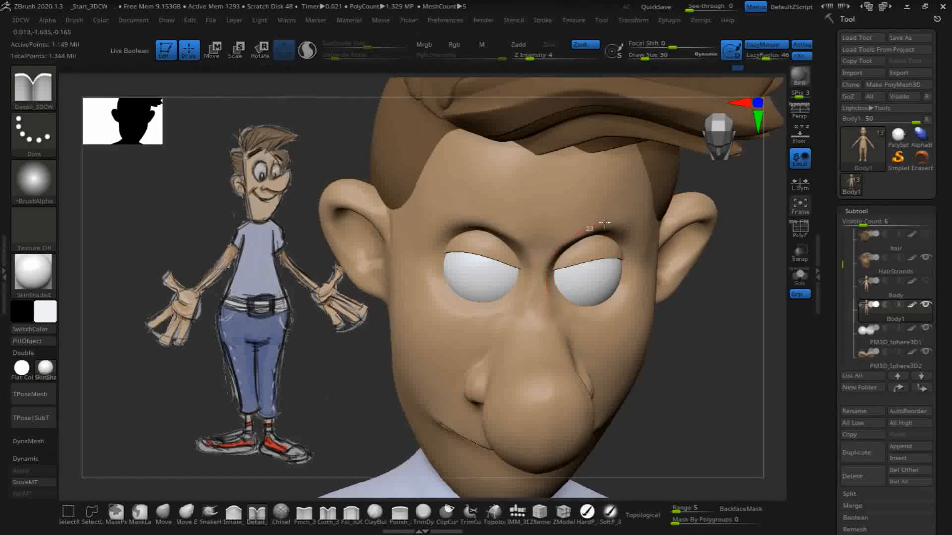
{"action": "mouse_move", "coordinate": [739, 365]}
{"action": "left_mouse_down"}
{"action": "mouse_move", "coordinate": [725, 378]}
{"action": "mouse_move", "coordinate": [721, 347]}
{"action": "mouse_move", "coordinate": [515, 102]}
{"action": "left_mouse_up"}
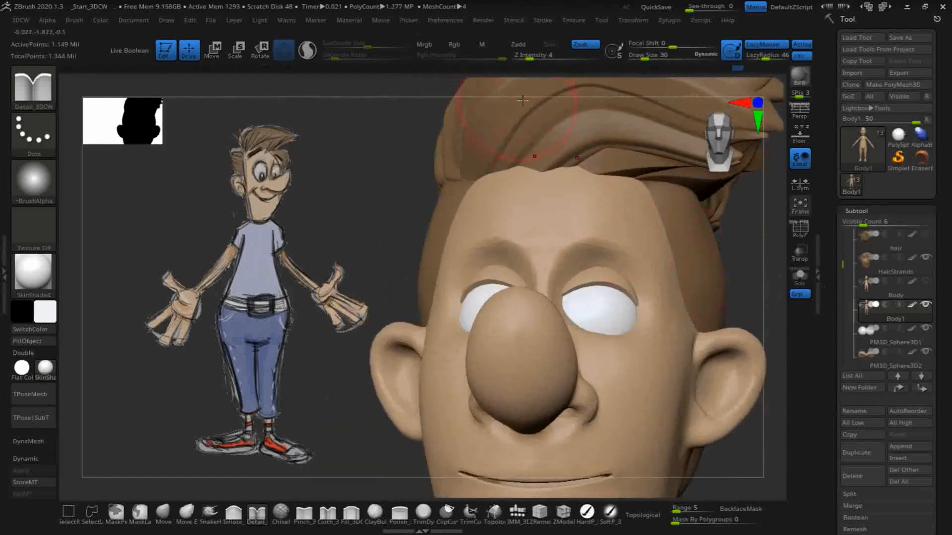
{"action": "left_click_drag", "start_coordinate": [739, 246], "coordinate": [674, 240]}
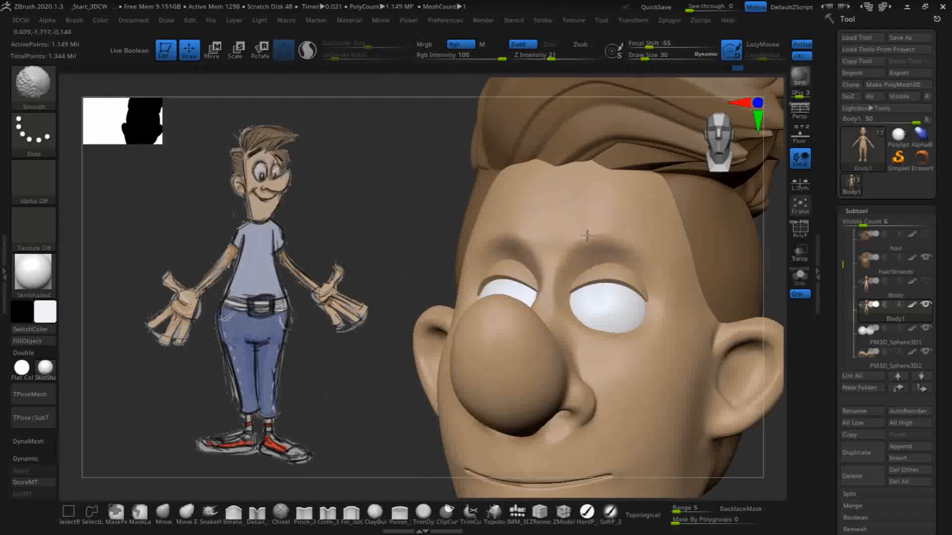
{"action": "left_click_drag", "start_coordinate": [374, 180], "coordinate": [396, 216]}
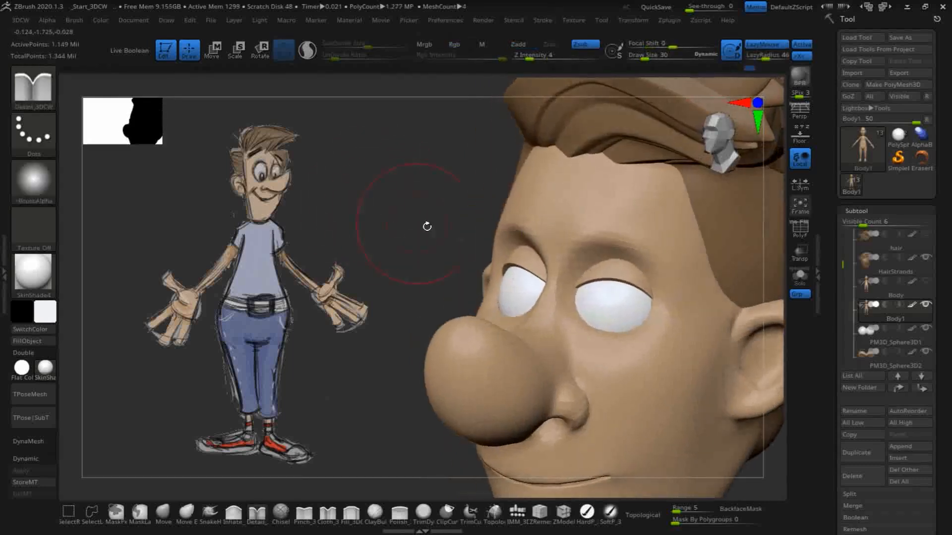
{"action": "key", "text": "shift"}
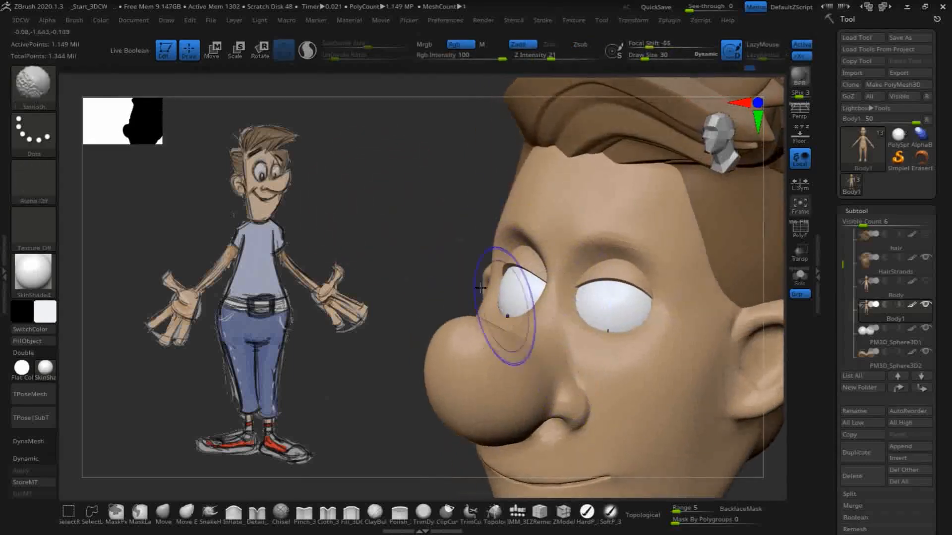
- Reshape the mouth corners and the surrounding cheeks with the Move brush at Draw Size 38
{"action": "mouse_move", "coordinate": [389, 181]}
{"action": "left_mouse_down"}
{"action": "mouse_move", "coordinate": [361, 164]}
{"action": "mouse_move", "coordinate": [376, 178]}
{"action": "mouse_move", "coordinate": [455, 186]}
{"action": "mouse_move", "coordinate": [606, 183]}
{"action": "left_mouse_up"}
{"action": "left_click_drag", "start_coordinate": [686, 223], "coordinate": [683, 168], "text": "alt"}
{"action": "left_click_drag", "start_coordinate": [692, 287], "coordinate": [729, 286], "text": "alt"}
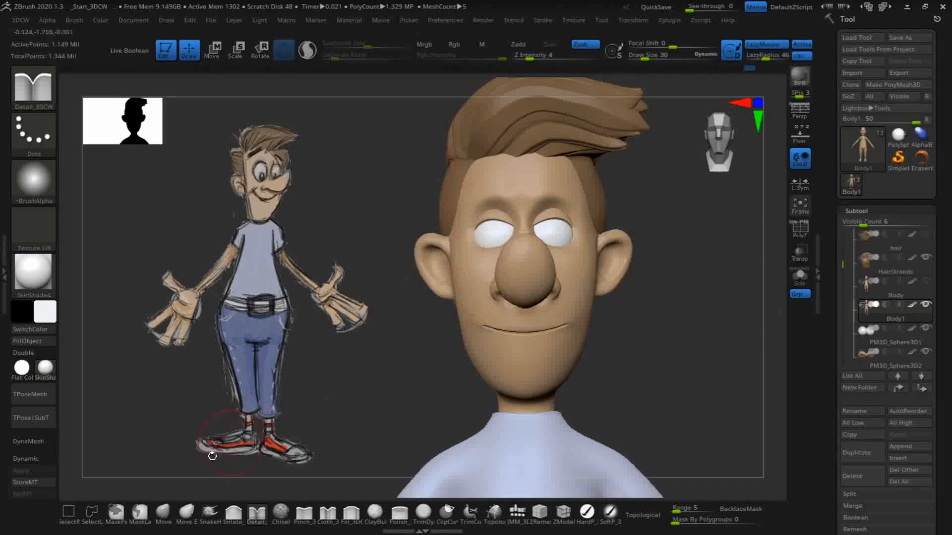
{"action": "left_click", "coordinate": [163, 511]}
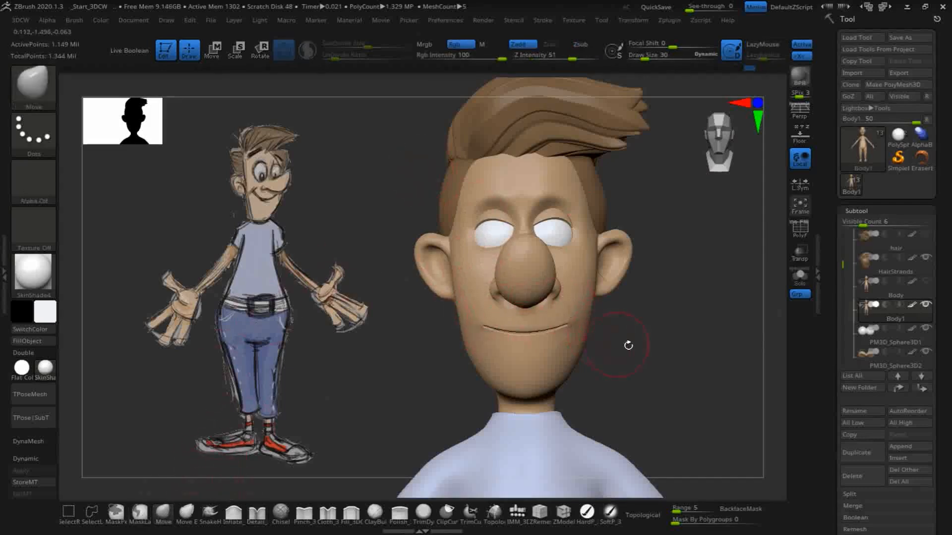
{"action": "left_click_drag", "start_coordinate": [703, 372], "coordinate": [689, 371], "text": "shift"}
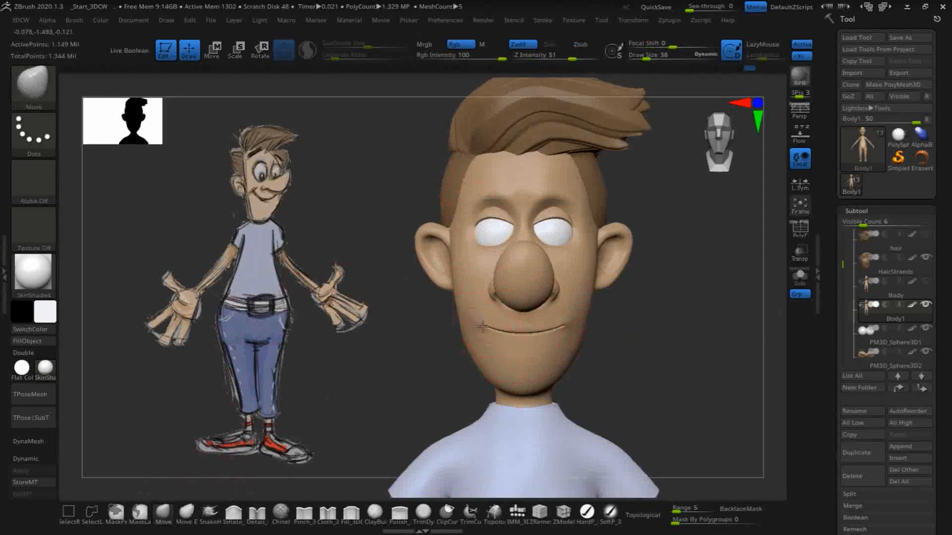
{"action": "left_click_drag", "start_coordinate": [483, 327], "coordinate": [483, 292]}
{"action": "key", "text": "shift"}
- Refine and smooth the mouth corners from the side and front, and adjust the upper cheeks beside the eyes with the Move brush
{"action": "mouse_move", "coordinate": [671, 329]}
{"action": "left_mouse_down"}
{"action": "mouse_move", "coordinate": [675, 340]}
{"action": "mouse_move", "coordinate": [645, 335]}
{"action": "mouse_move", "coordinate": [748, 340]}
{"action": "mouse_move", "coordinate": [725, 314]}
{"action": "left_mouse_up"}
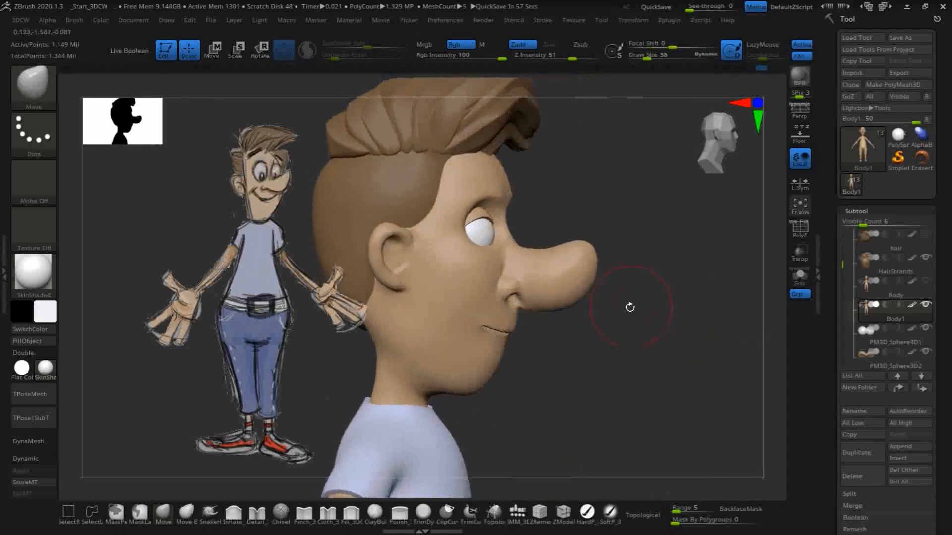
{"action": "left_click_drag", "start_coordinate": [519, 338], "coordinate": [577, 345]}
{"action": "mouse_move", "coordinate": [512, 336]}
{"action": "left_mouse_down"}
{"action": "mouse_move", "coordinate": [501, 340]}
{"action": "mouse_move", "coordinate": [531, 339]}
{"action": "left_mouse_up"}
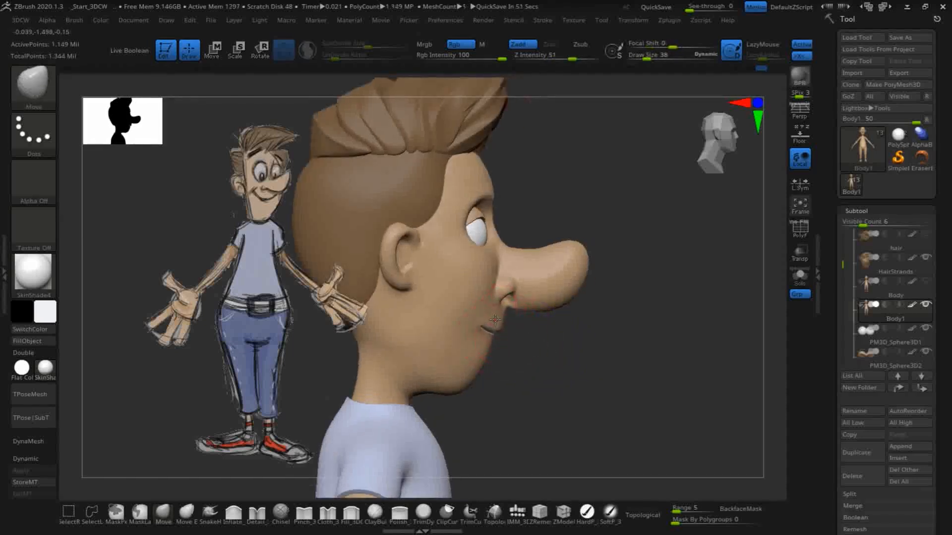
{"action": "mouse_move", "coordinate": [586, 382]}
{"action": "left_mouse_down"}
{"action": "mouse_move", "coordinate": [499, 361]}
{"action": "mouse_move", "coordinate": [495, 334]}
{"action": "mouse_move", "coordinate": [457, 350]}
{"action": "left_mouse_up"}
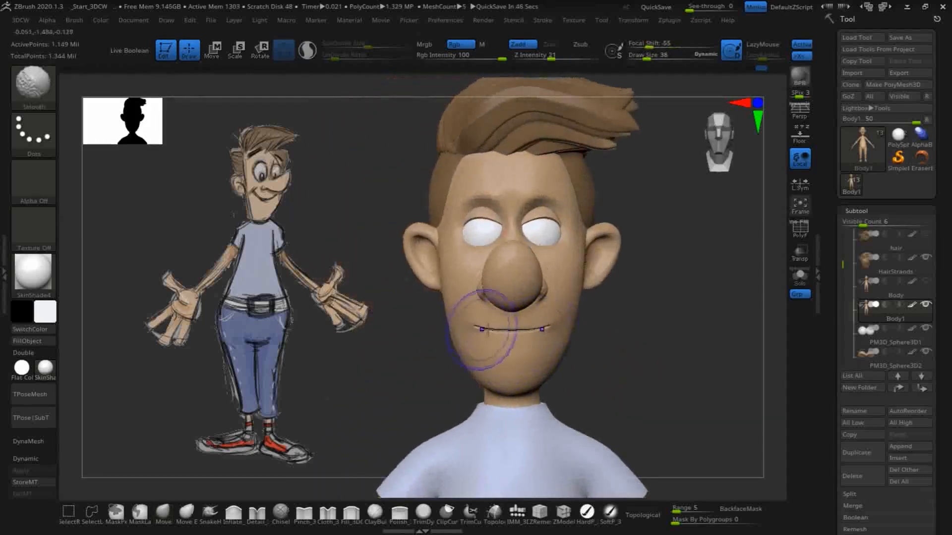
{"action": "left_click_drag", "start_coordinate": [382, 315], "coordinate": [358, 327]}
{"action": "left_click_drag", "start_coordinate": [337, 313], "coordinate": [379, 328]}
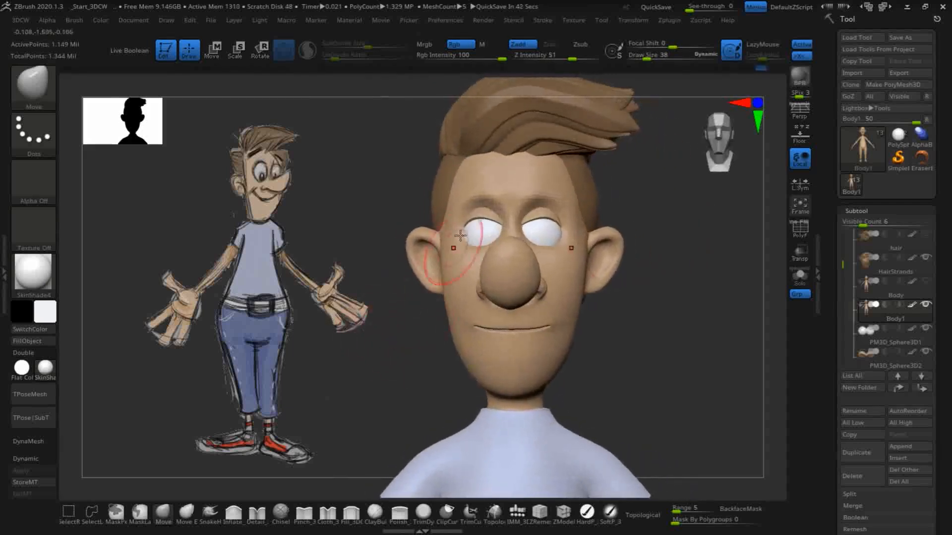
{"action": "mouse_move", "coordinate": [694, 347]}
{"action": "left_mouse_down"}
{"action": "mouse_move", "coordinate": [681, 346]}
{"action": "mouse_move", "coordinate": [702, 336]}
{"action": "left_mouse_up"}
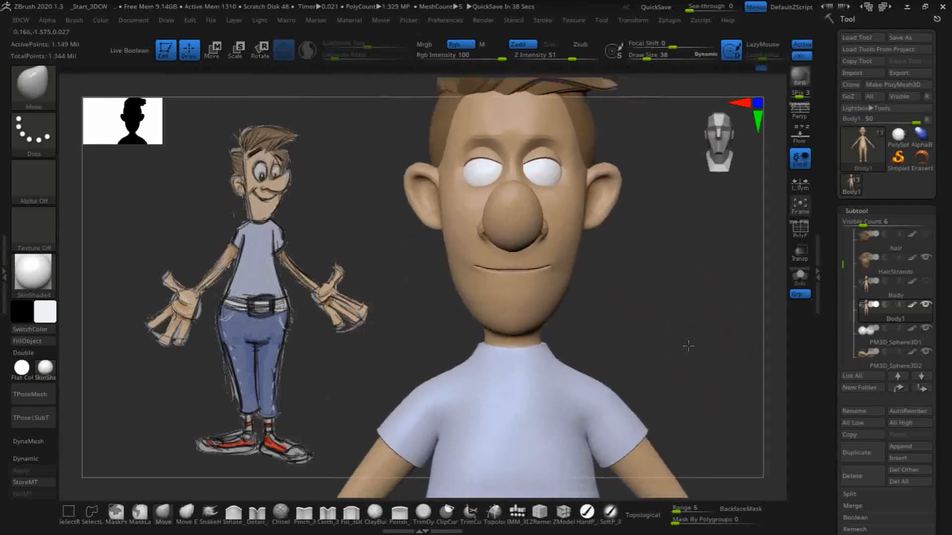